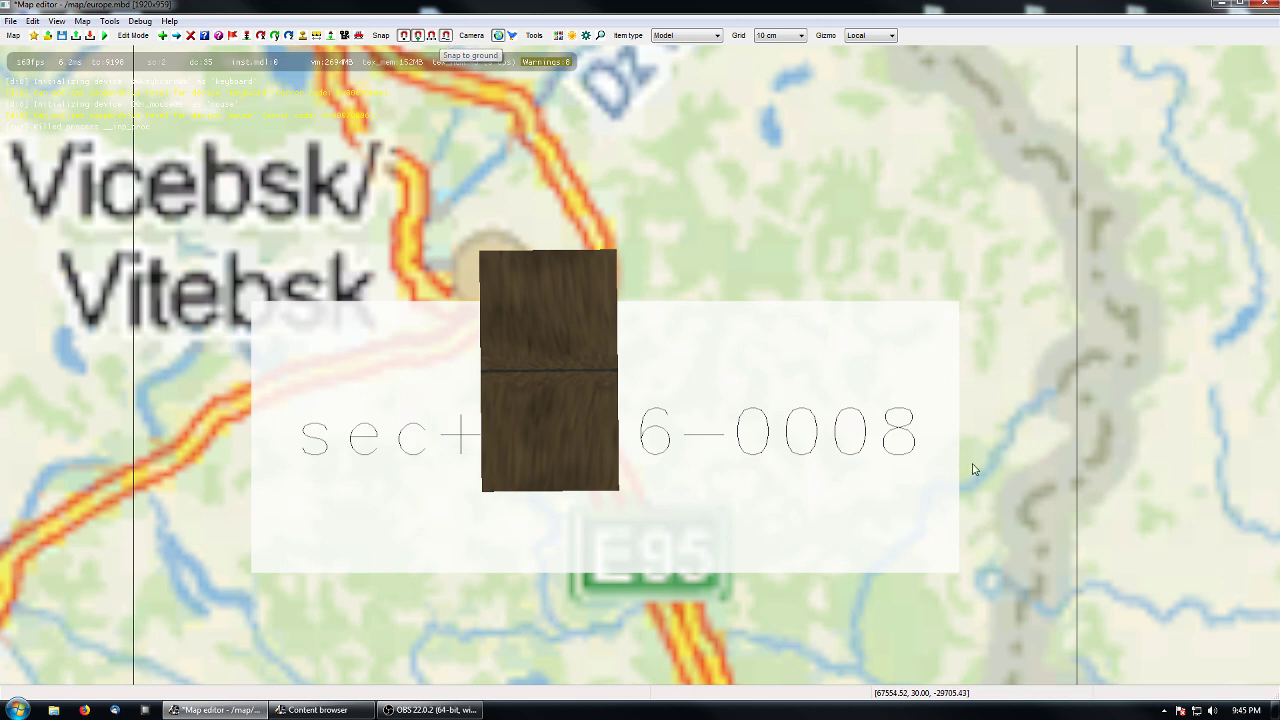
# - Examine the road and its terrain over the background map around Vitebsk at several zoom levels
pyautogui.scroll(-3, 886, 420)
pyautogui.scroll(-2, 880, 408)
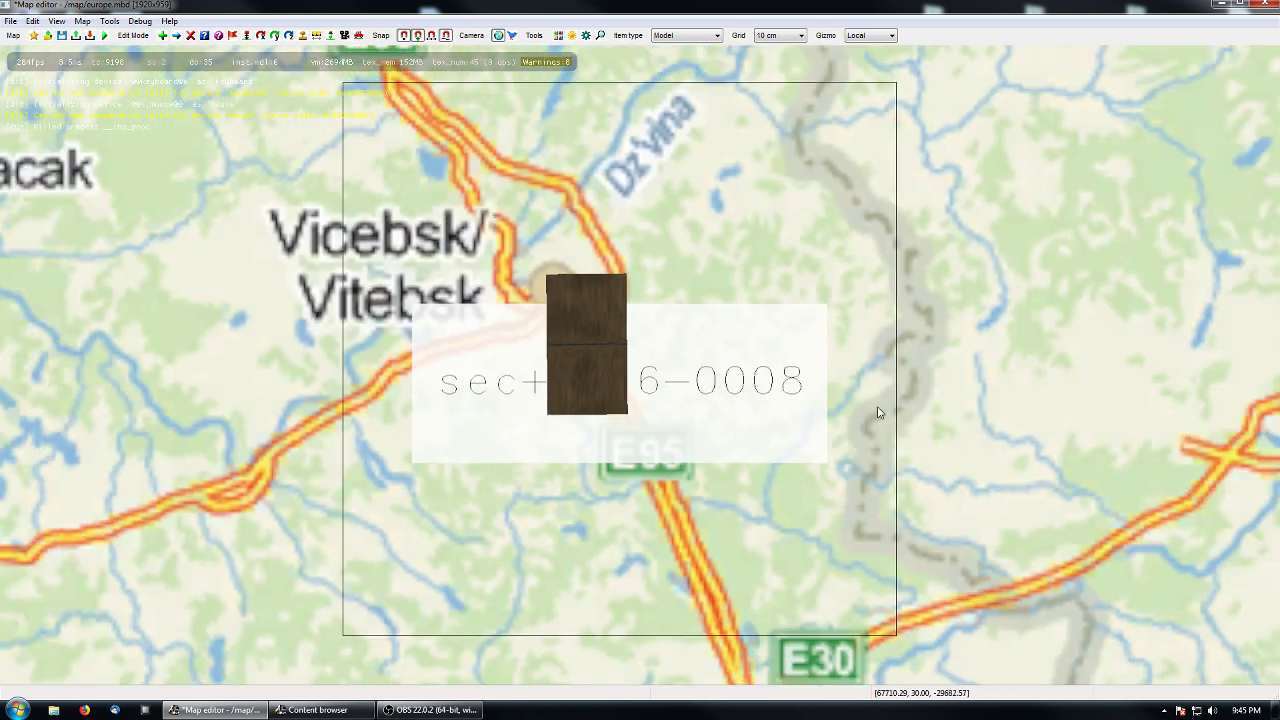
pyautogui.moveTo(873, 311); pyautogui.dragTo(865, 373, button='right')
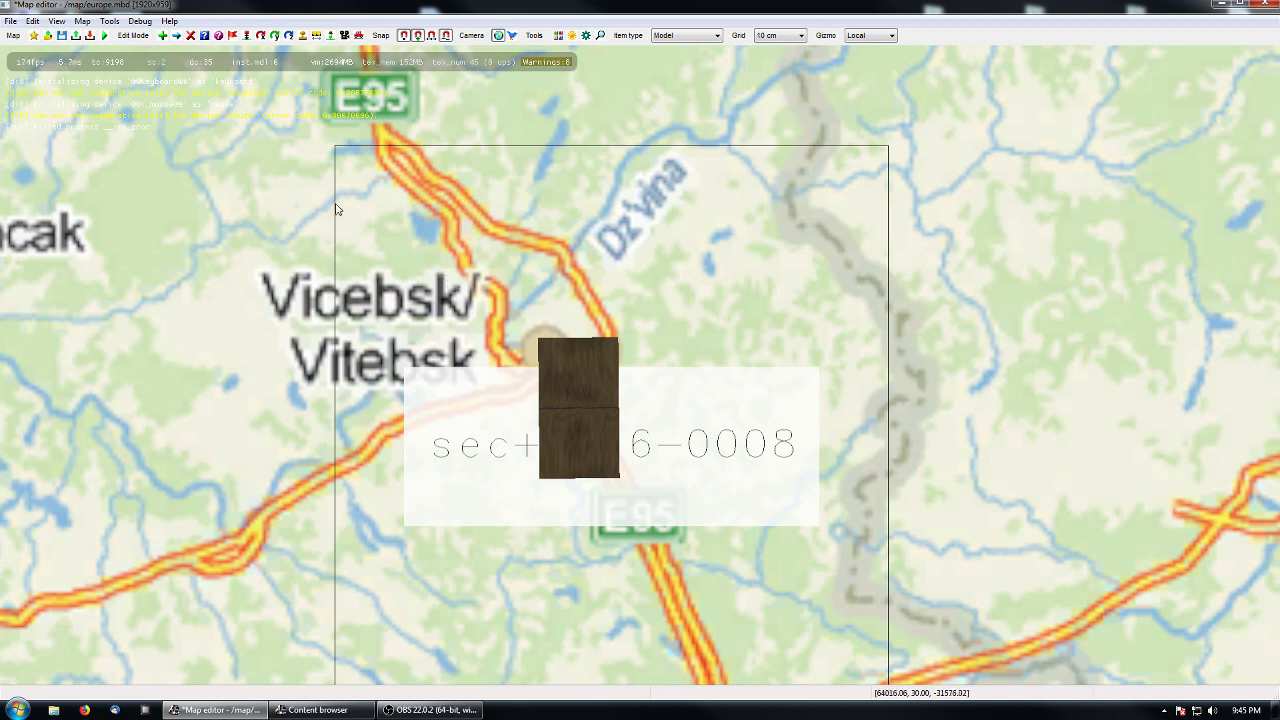
pyautogui.moveTo(801, 398); pyautogui.dragTo(816, 370, button='right')
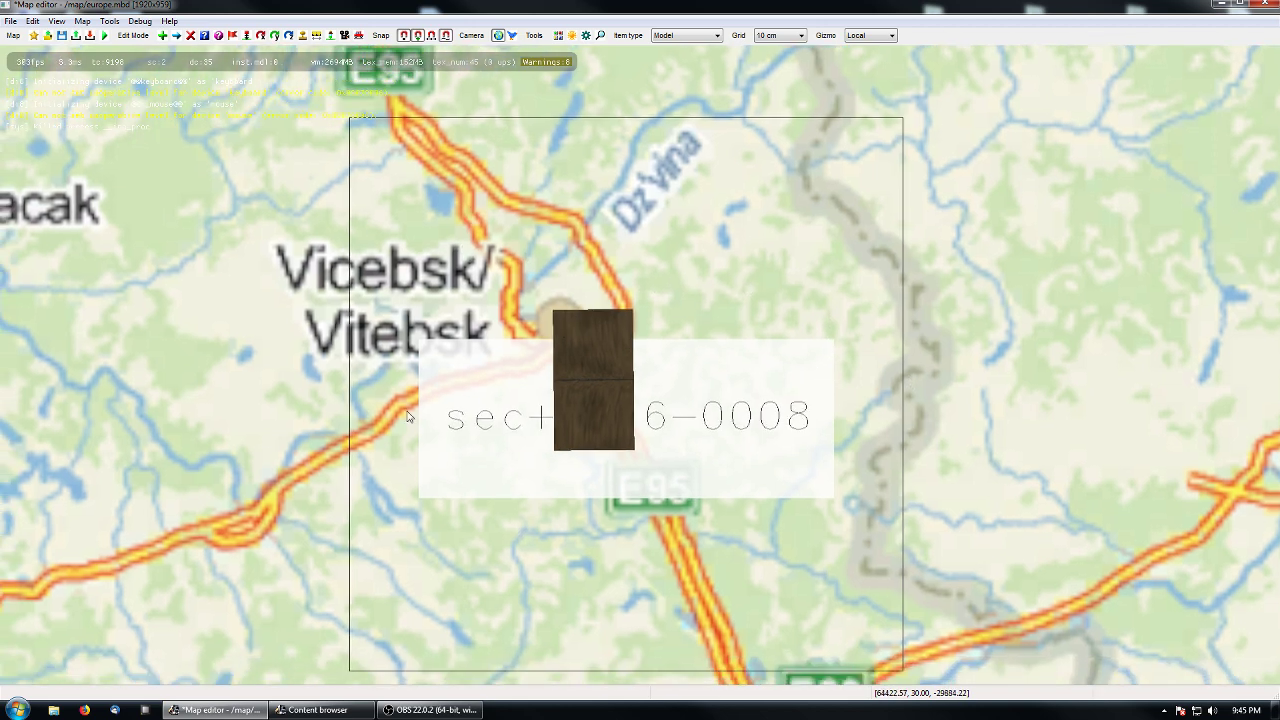
pyautogui.press('w')
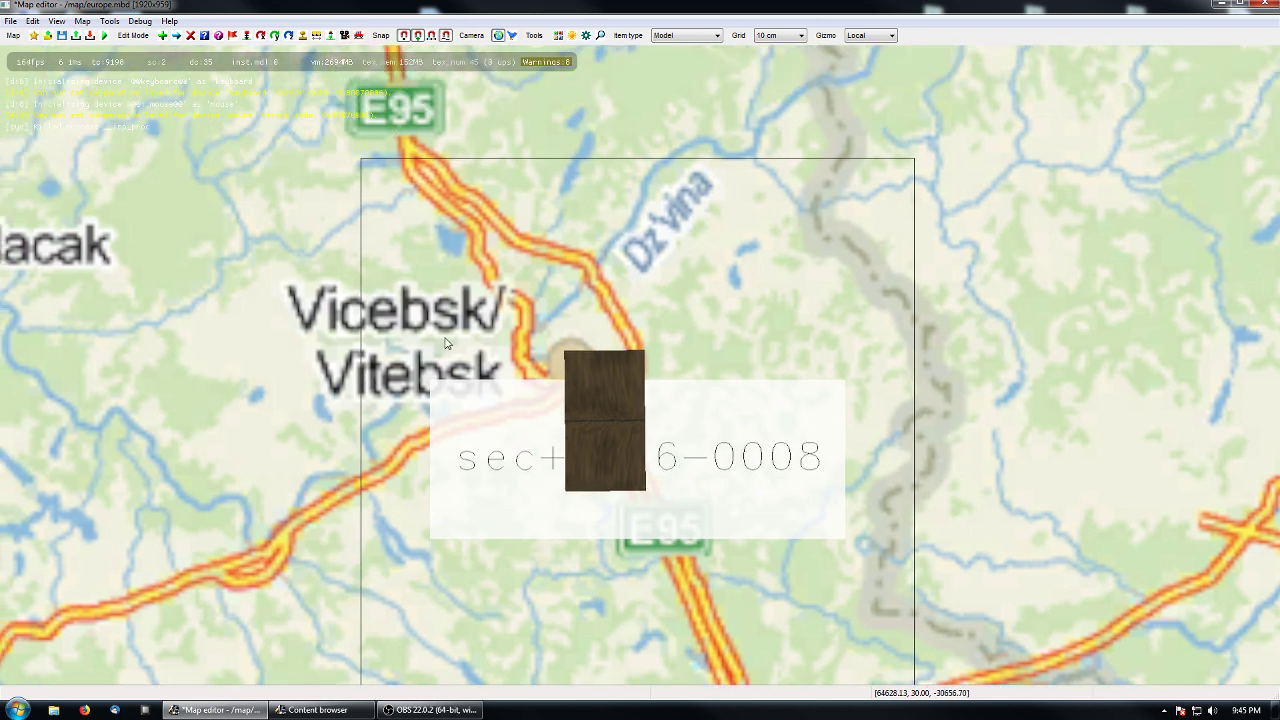
pyautogui.scroll(5, 858, 441)
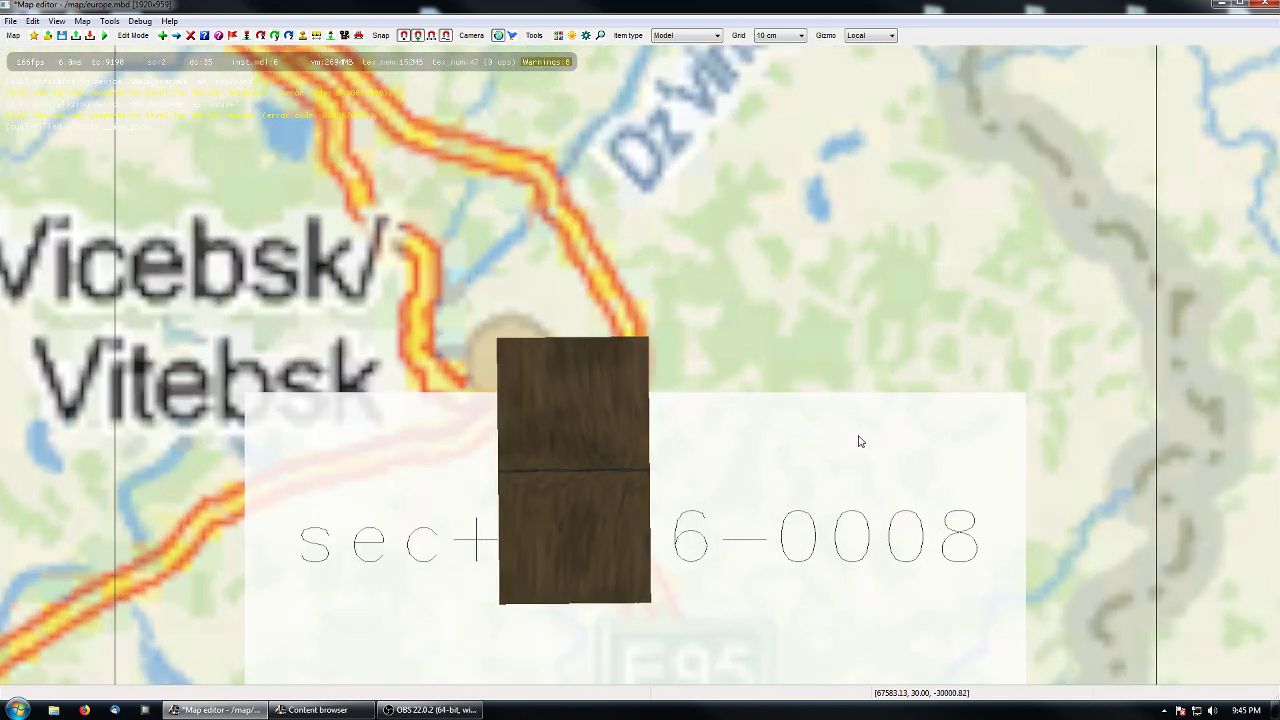
pyautogui.scroll(1, 764, 417)
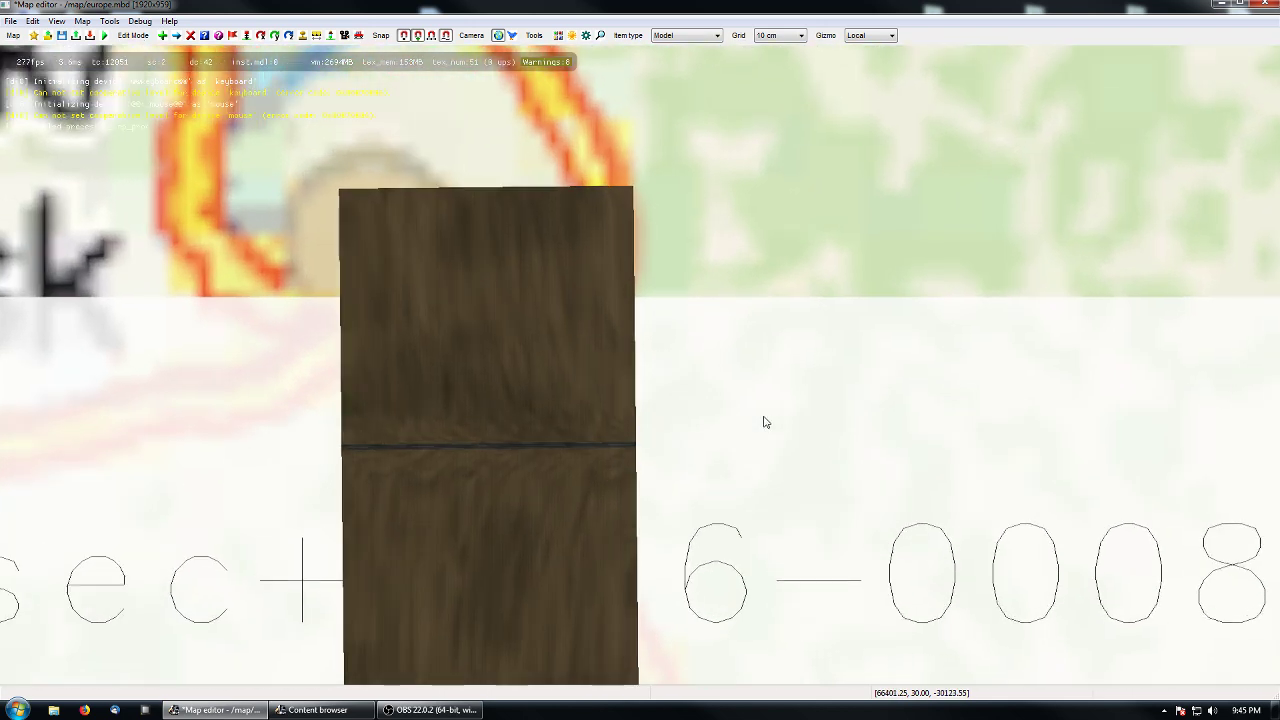
pyautogui.moveTo(691, 430); pyautogui.dragTo(697, 403, button='right')
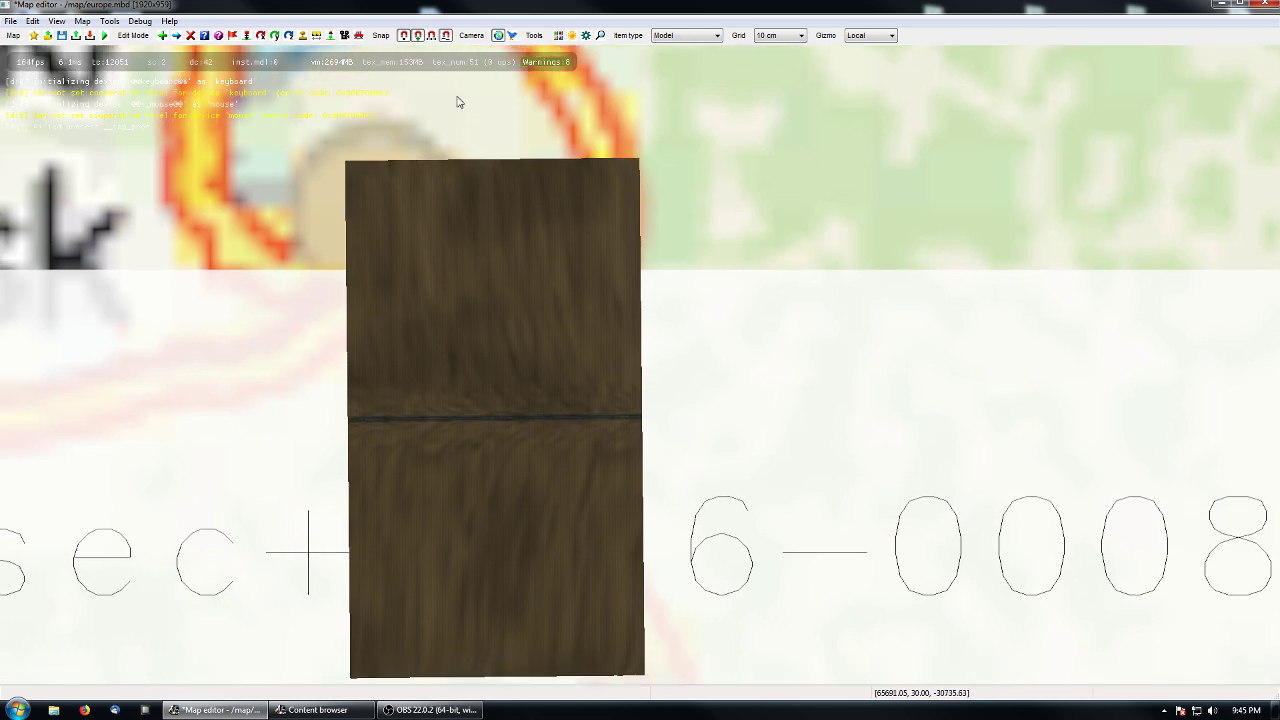
pyautogui.scroll(-2, 730, 378)
pyautogui.scroll(-2, 730, 378)
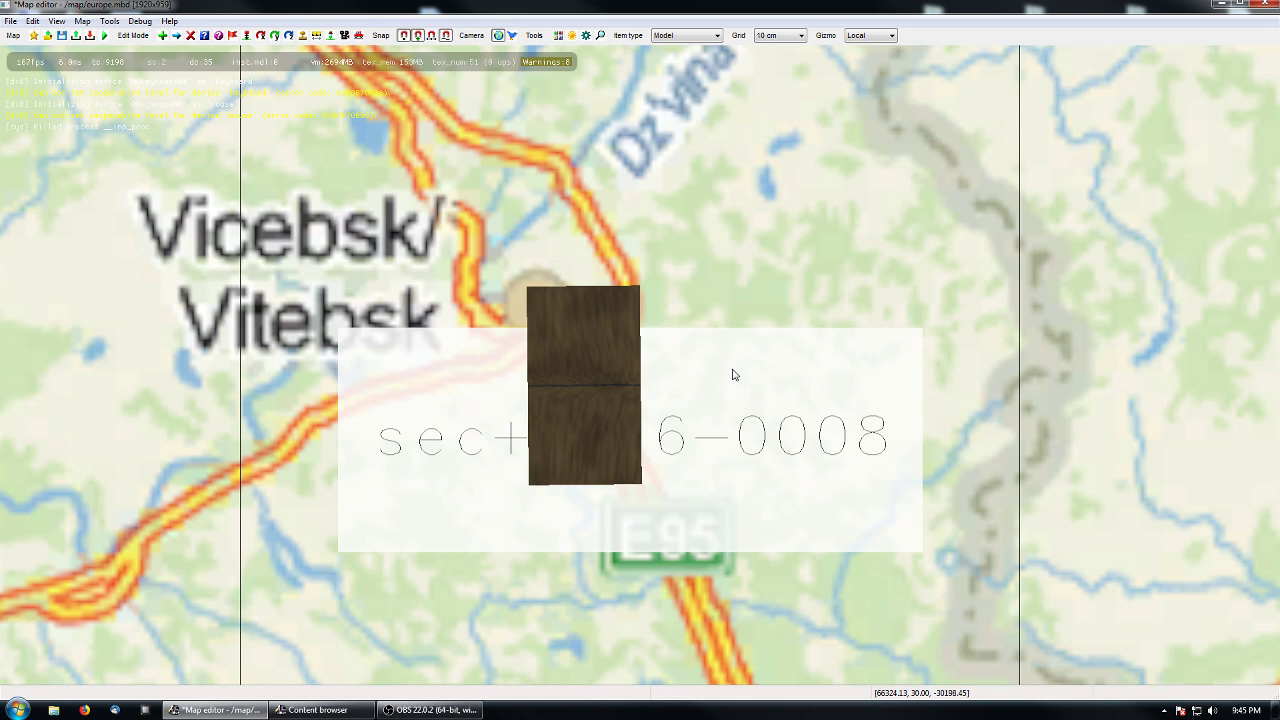
pyautogui.scroll(-3, 709, 378)
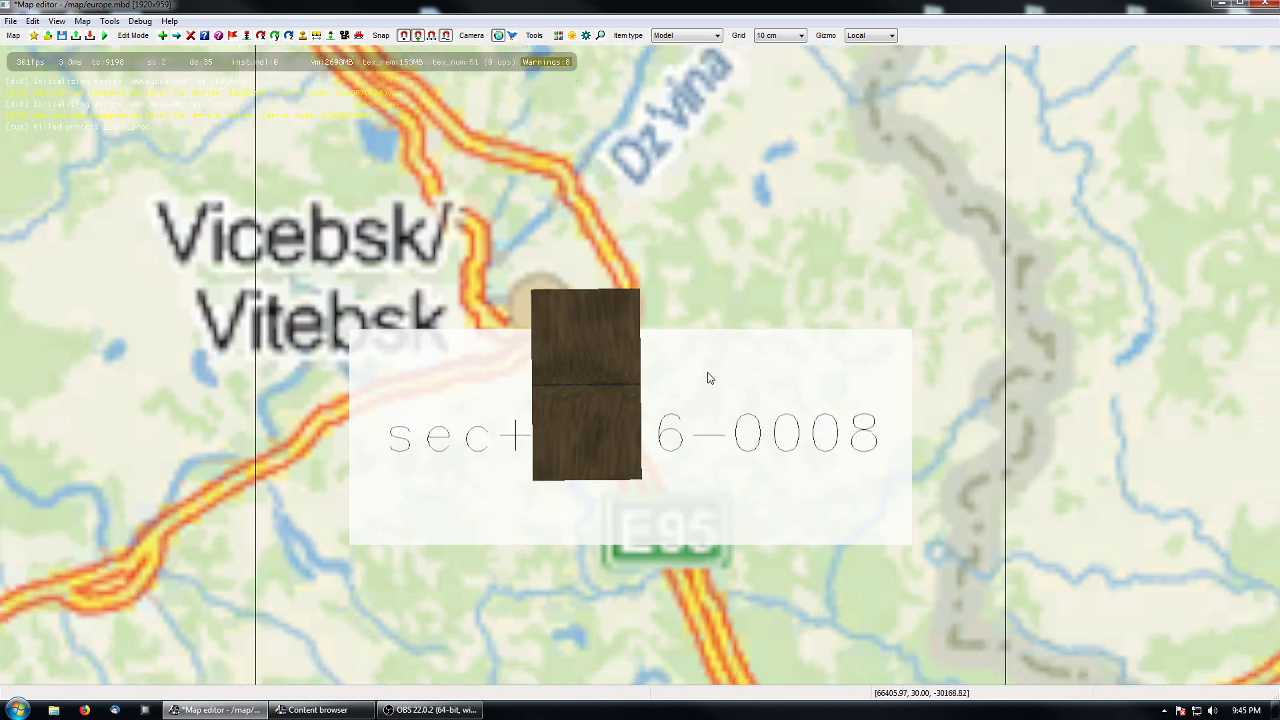
pyautogui.scroll(4, 709, 378)
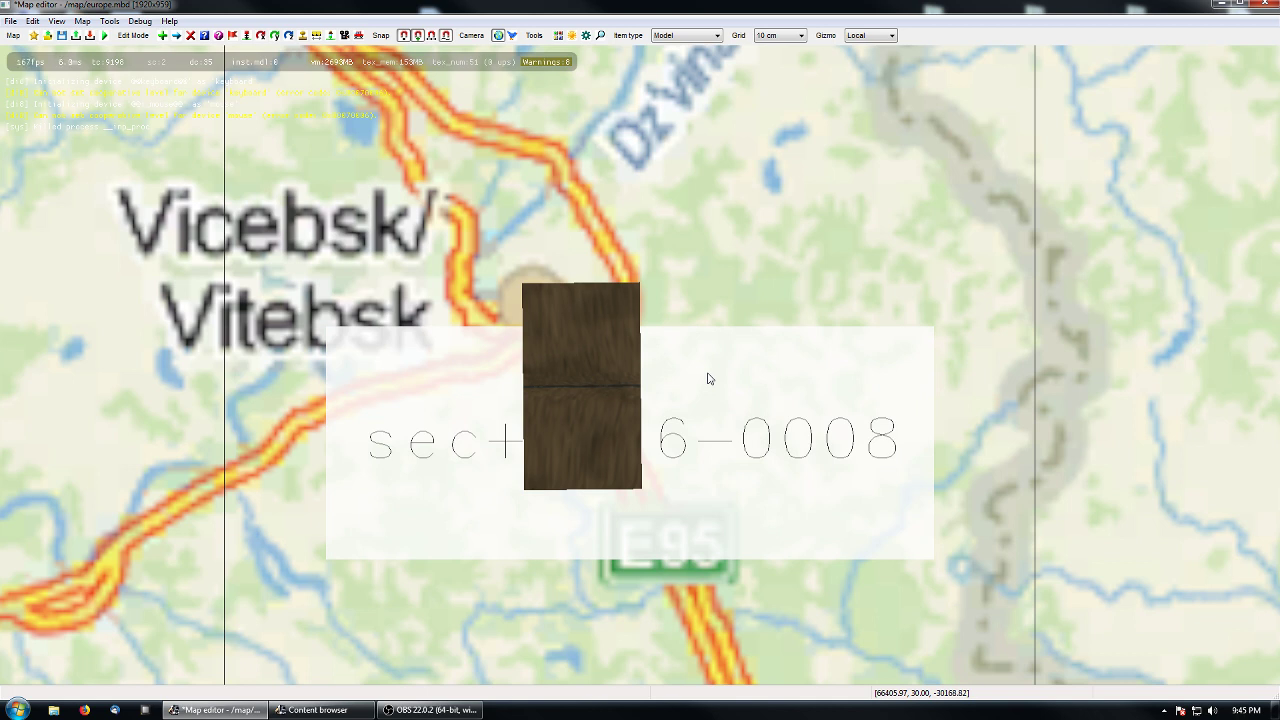
# - Hide the background map and sector label so only the road and its terrain are displayed
pyautogui.press('Delete')
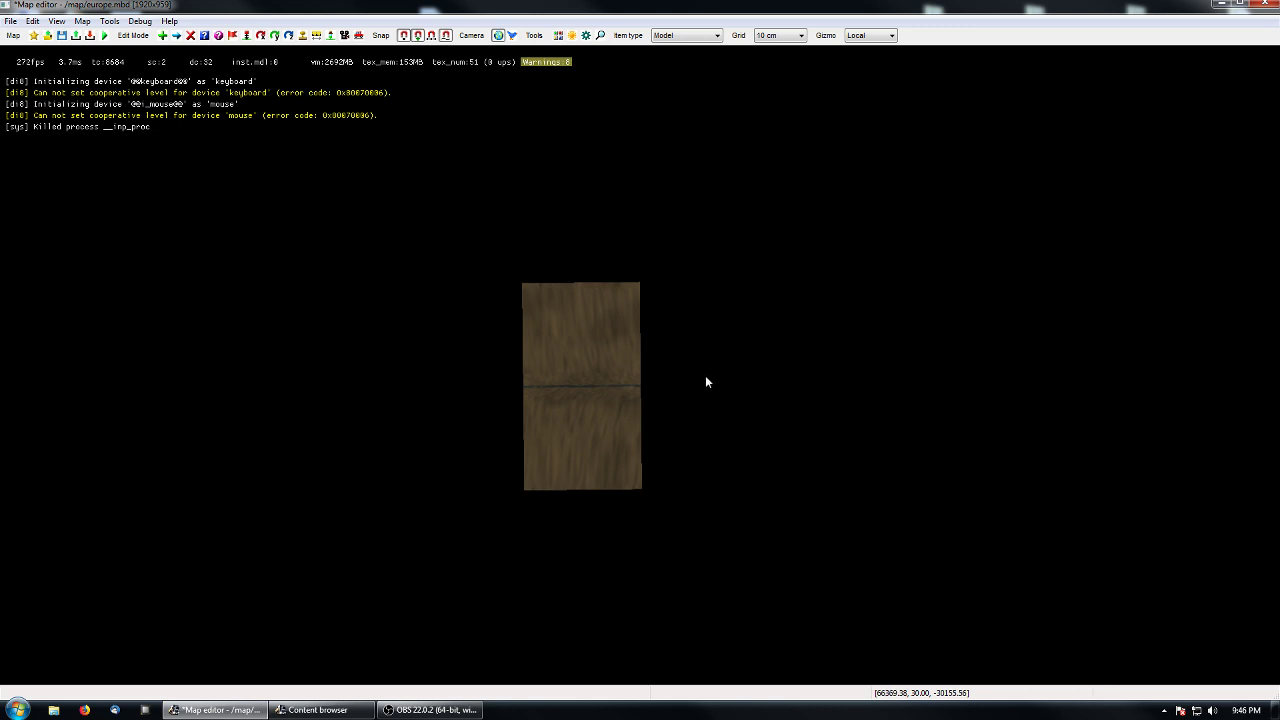
pyautogui.moveTo(680, 376); pyautogui.dragTo(694, 380, button='right')
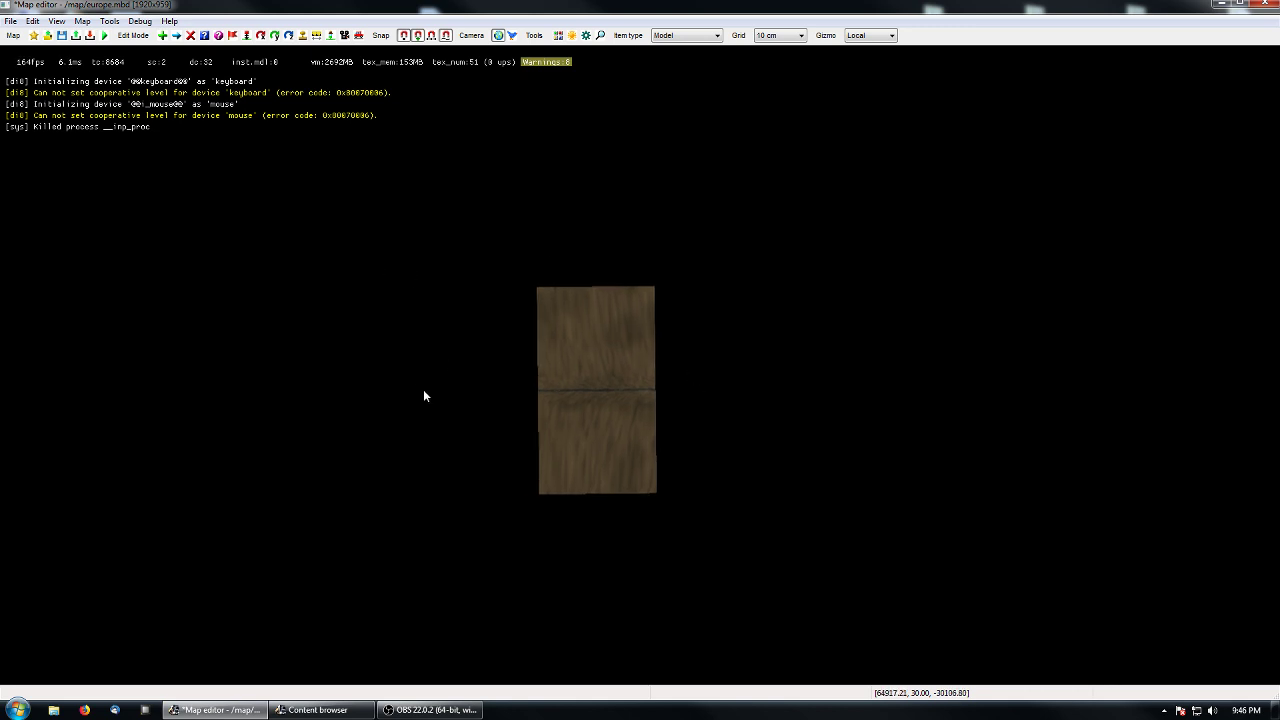
pyautogui.moveTo(443, 386); pyautogui.dragTo(371, 366, button='middle')
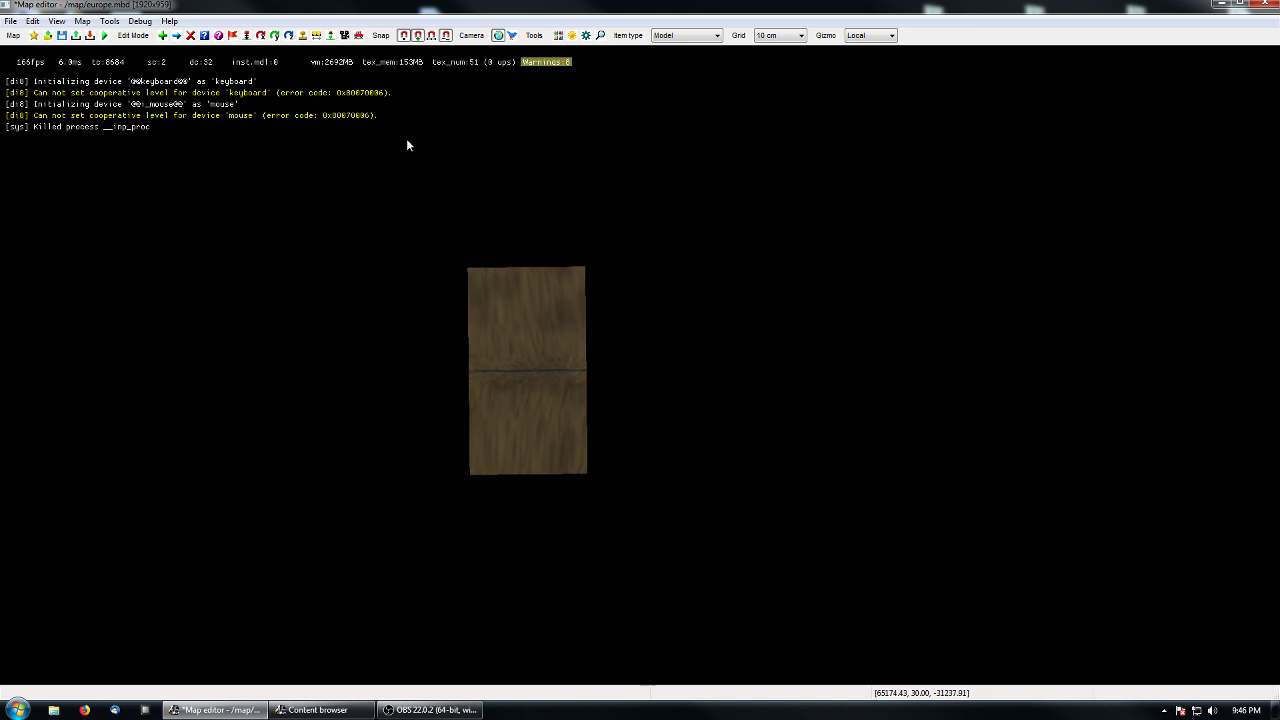
pyautogui.moveTo(291, 428); pyautogui.dragTo(388, 434, button='middle')
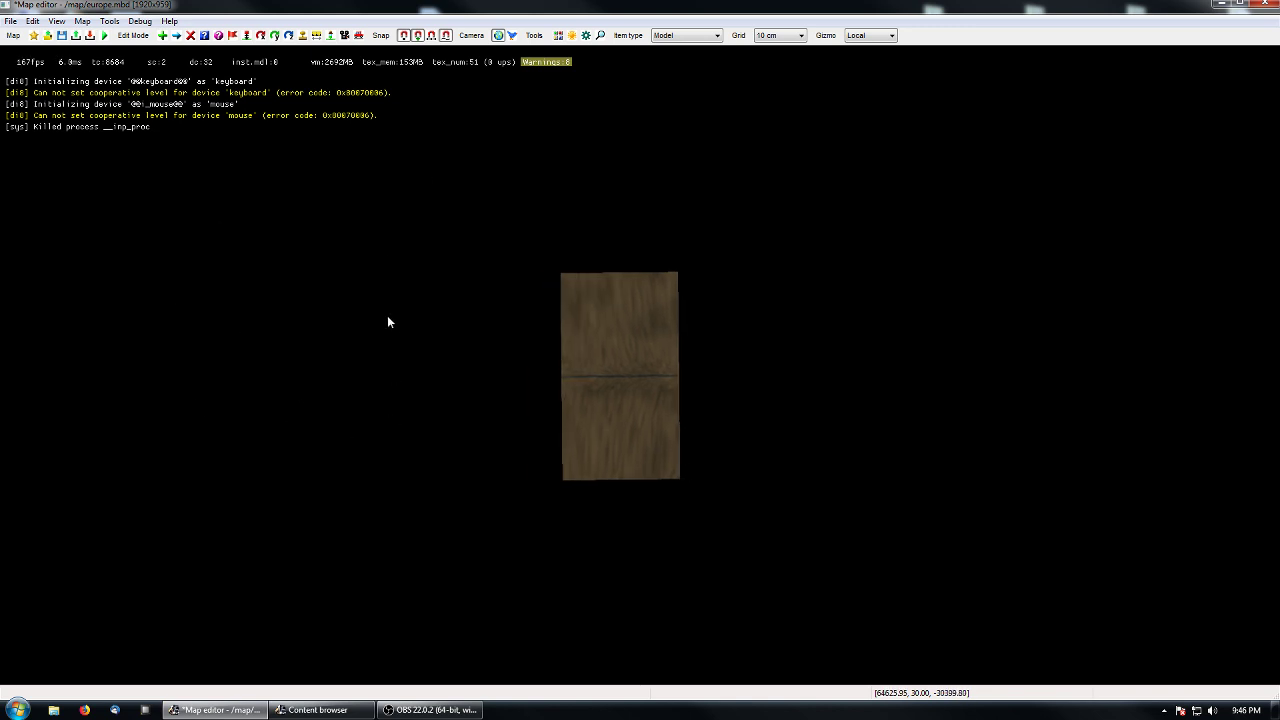
pyautogui.moveTo(388, 317); pyautogui.dragTo(363, 365, button='middle')
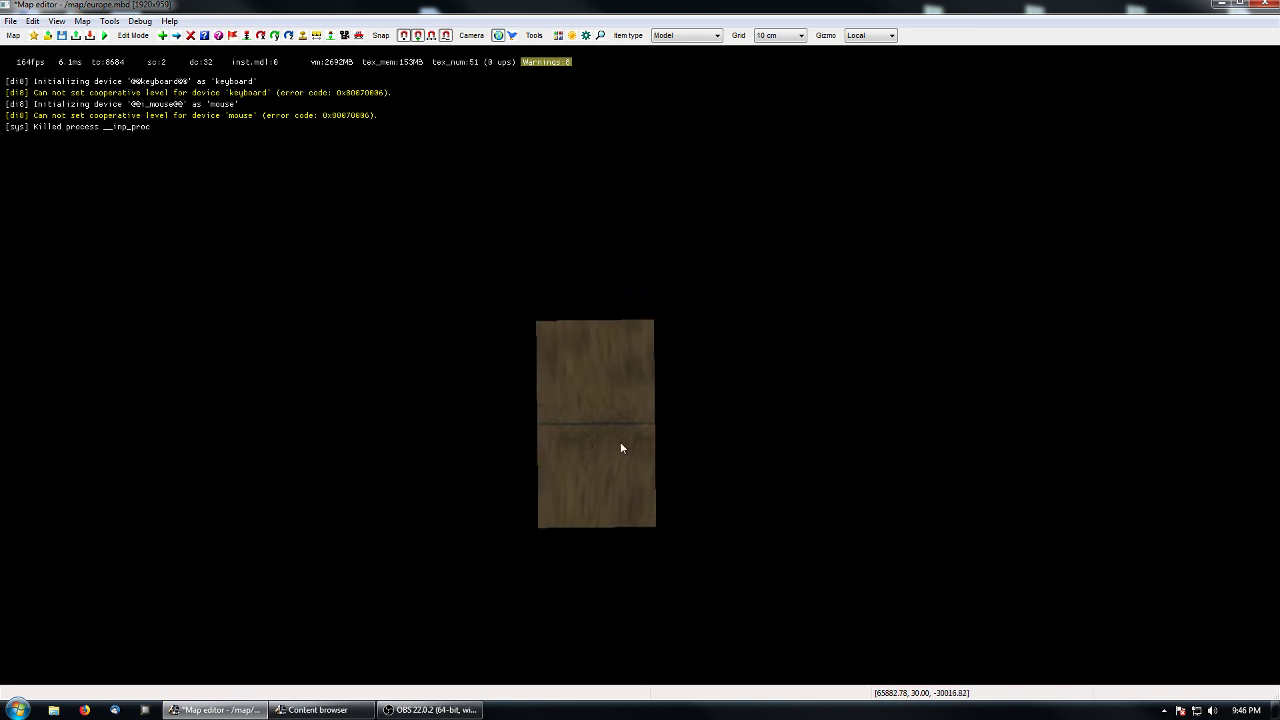
pyautogui.moveTo(883, 500); pyautogui.dragTo(878, 477, button='middle')
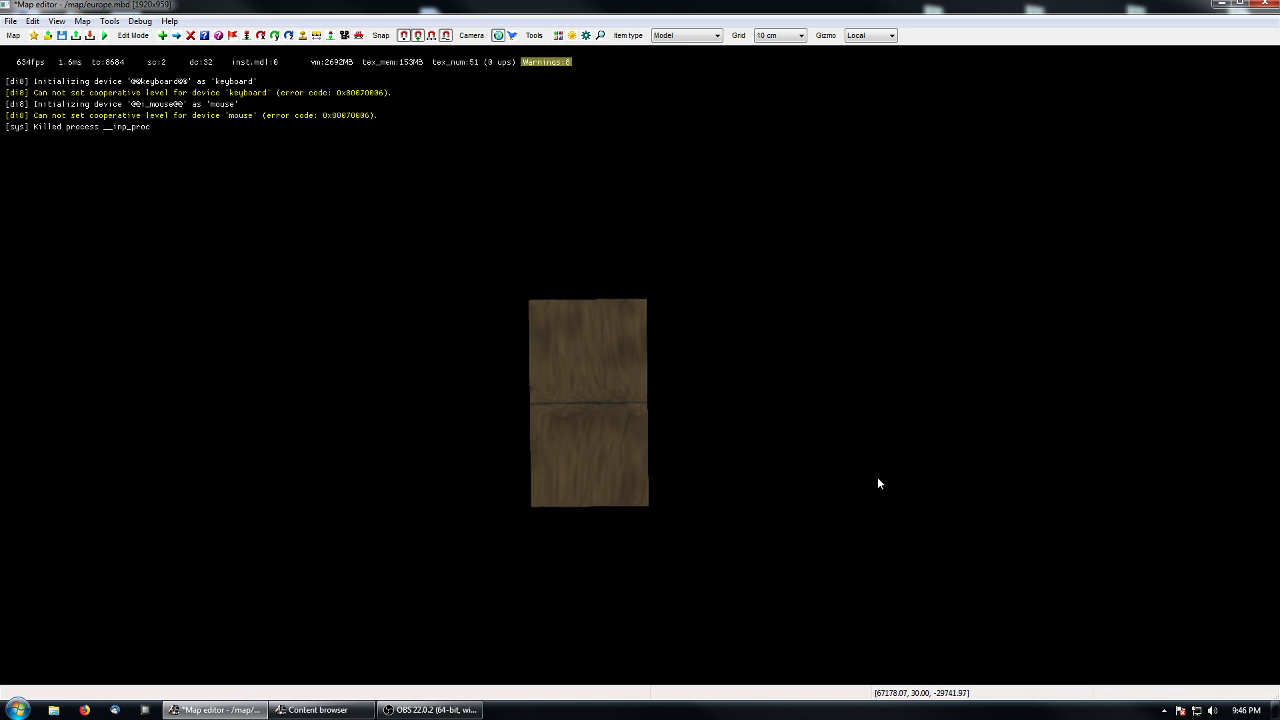
pyautogui.press('b')
pyautogui.moveTo(836, 404); pyautogui.dragTo(797, 405, button='middle')
pyautogui.moveTo(734, 457); pyautogui.dragTo(796, 448, button='middle')
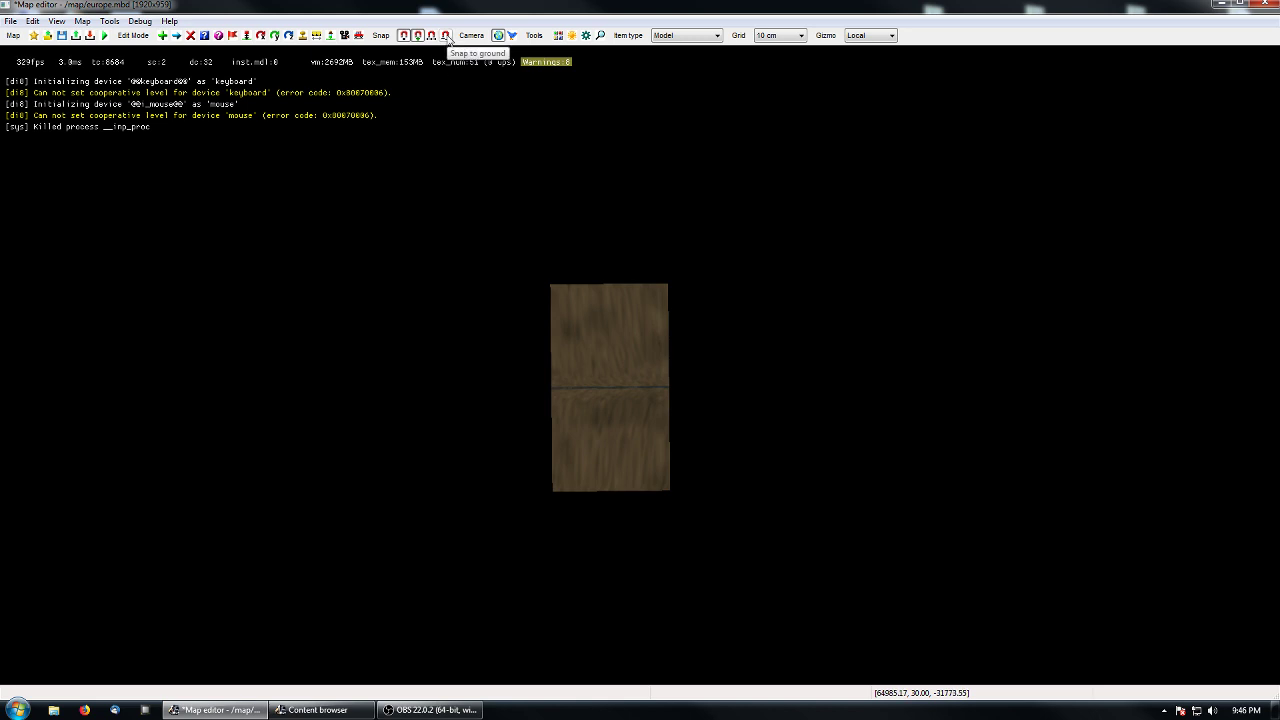
# - Place a dlc_fr "barrier column wood 01 fr" Buildings item, about 70 m long, diagonally across the terrain above the road and inspect it in 3D
pyautogui.moveTo(507, 136); pyautogui.dragTo(477, 133, button='right')
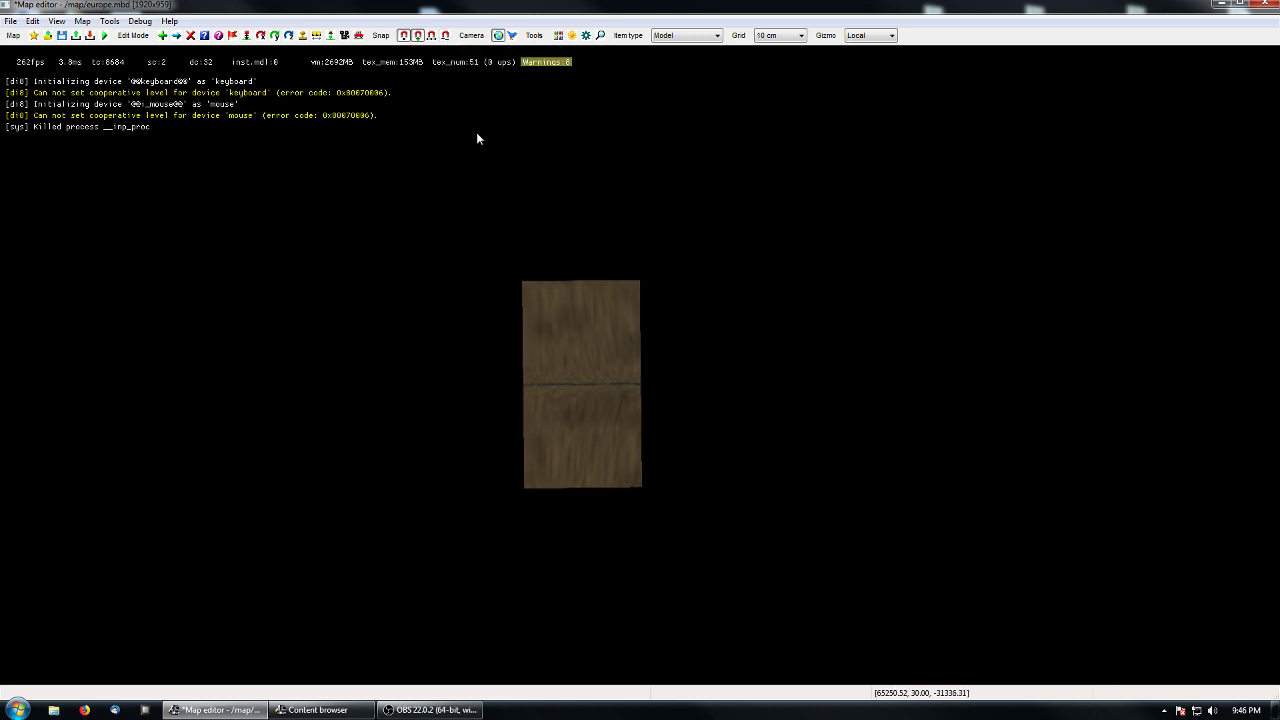
pyautogui.scroll(10, 586, 385)
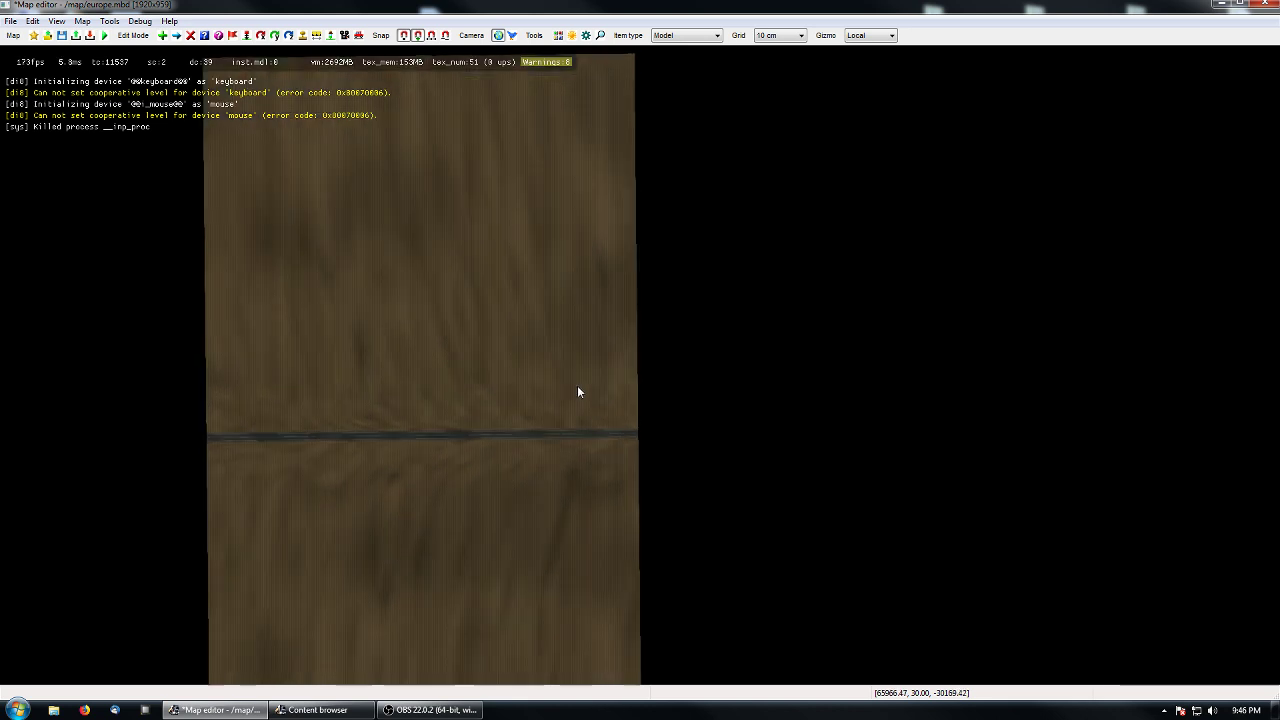
pyautogui.scroll(1, 577, 387)
pyautogui.moveTo(510, 308); pyautogui.dragTo(657, 411, button='right')
pyautogui.moveTo(491, 200); pyautogui.dragTo(505, 263, button='right')
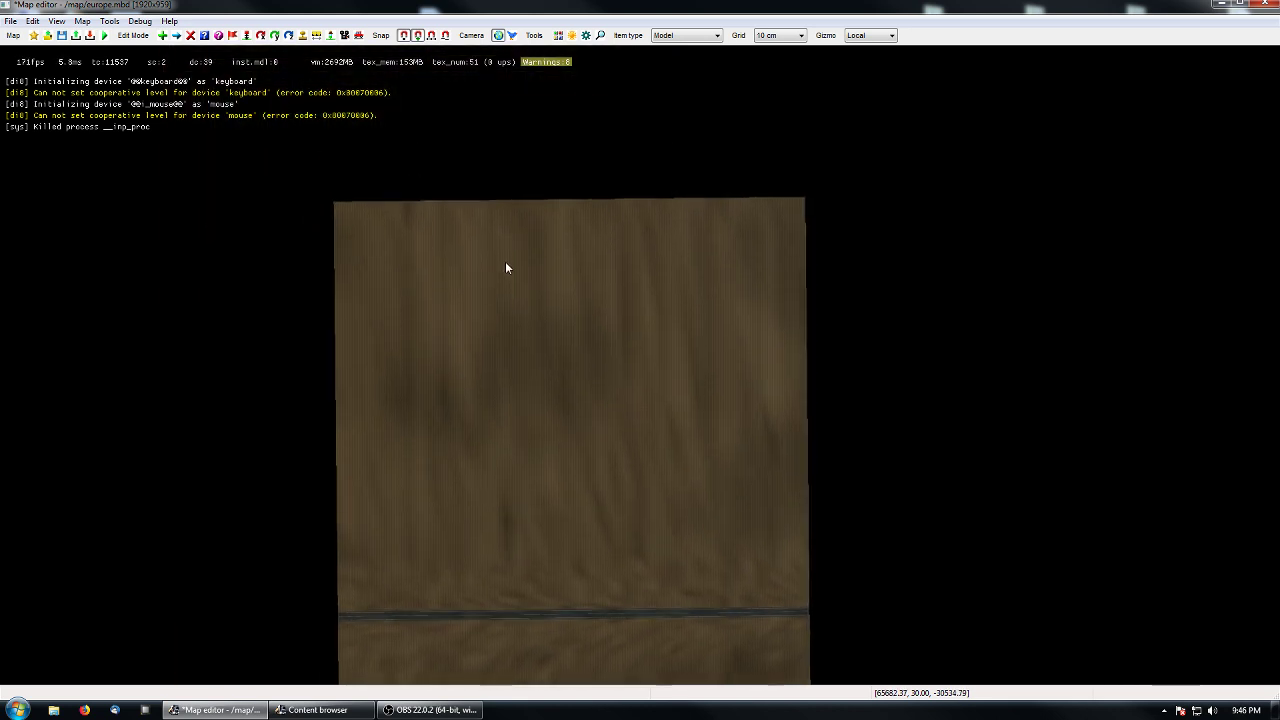
pyautogui.press('b')
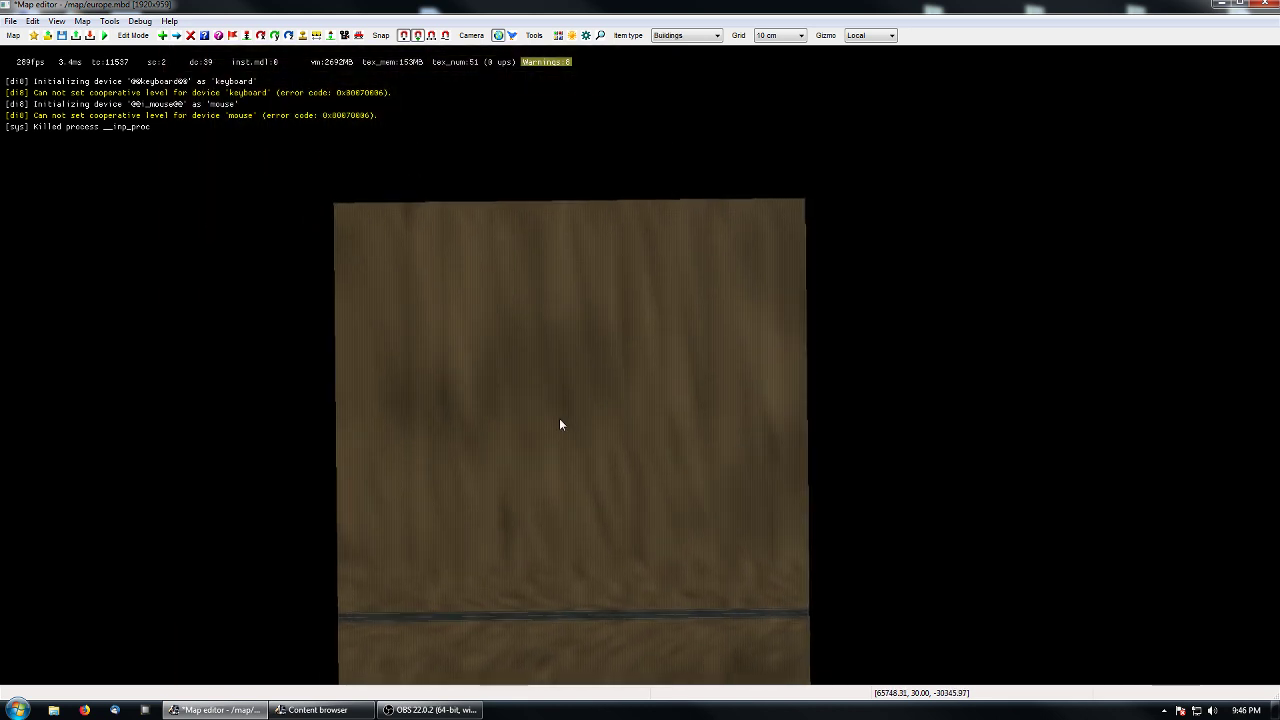
pyautogui.press('e')
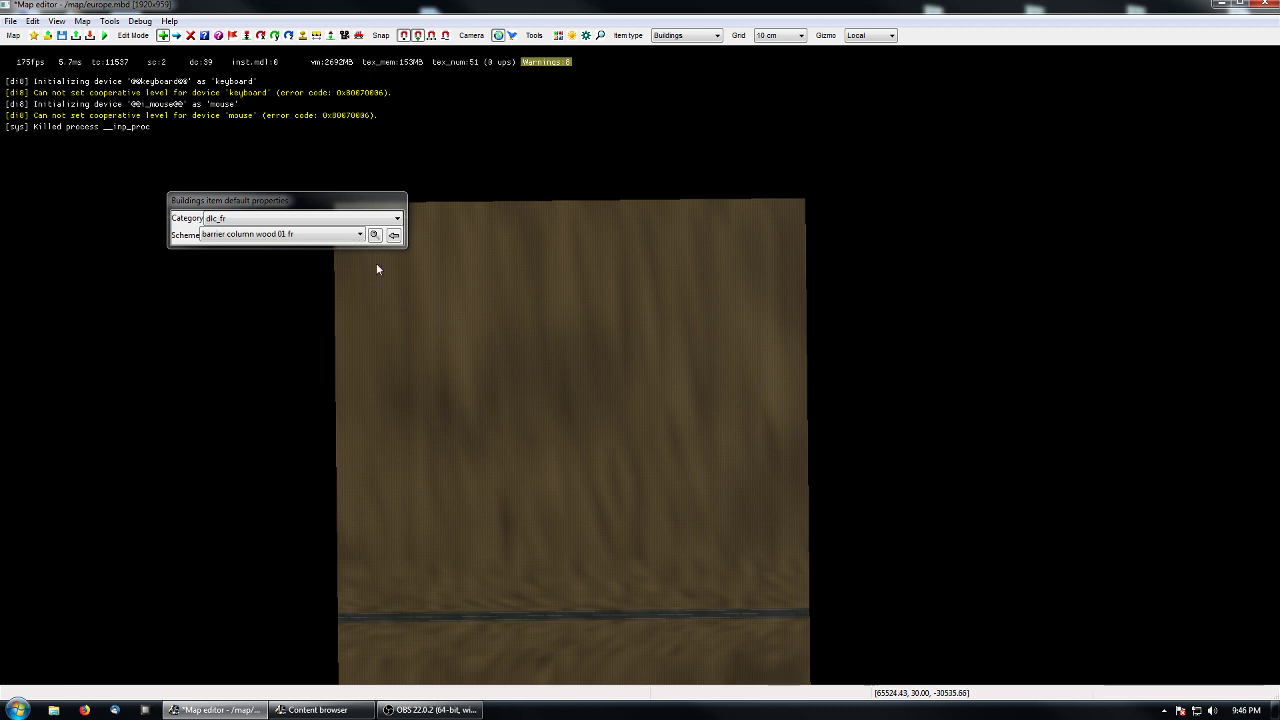
pyautogui.click(725, 331)
pyautogui.click(509, 446)
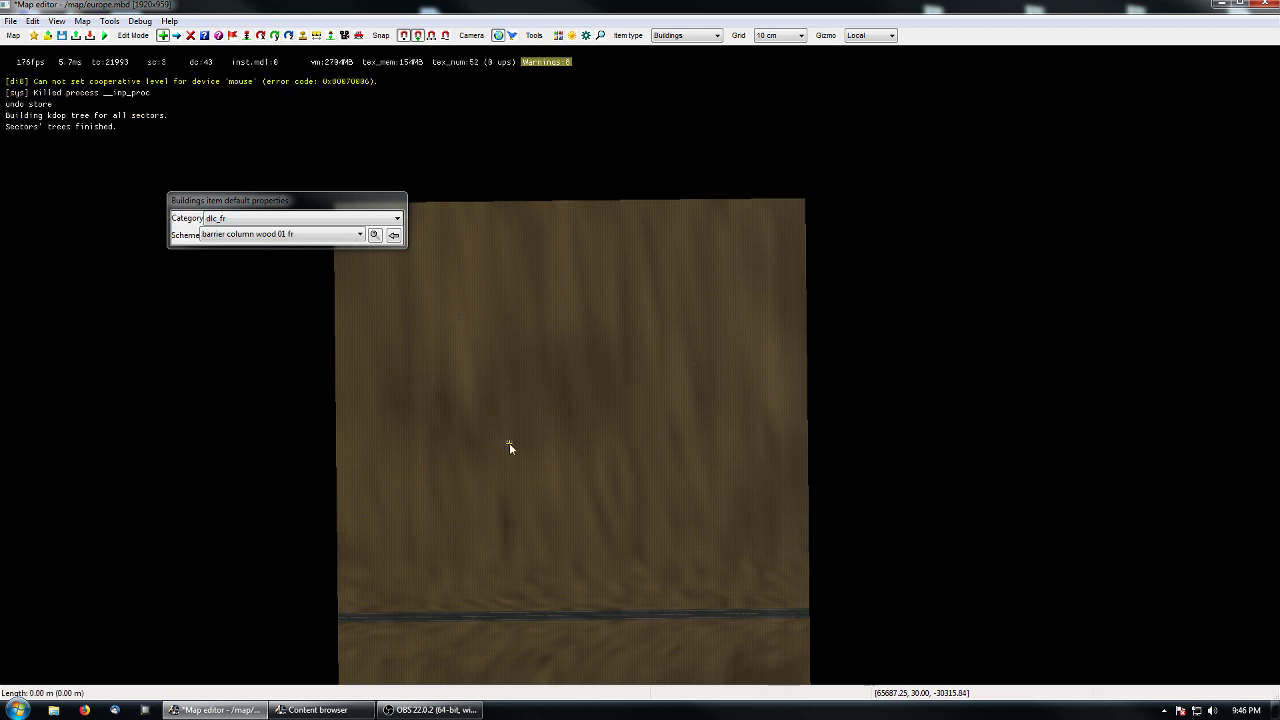
pyautogui.press('Escape')
pyautogui.press('p')
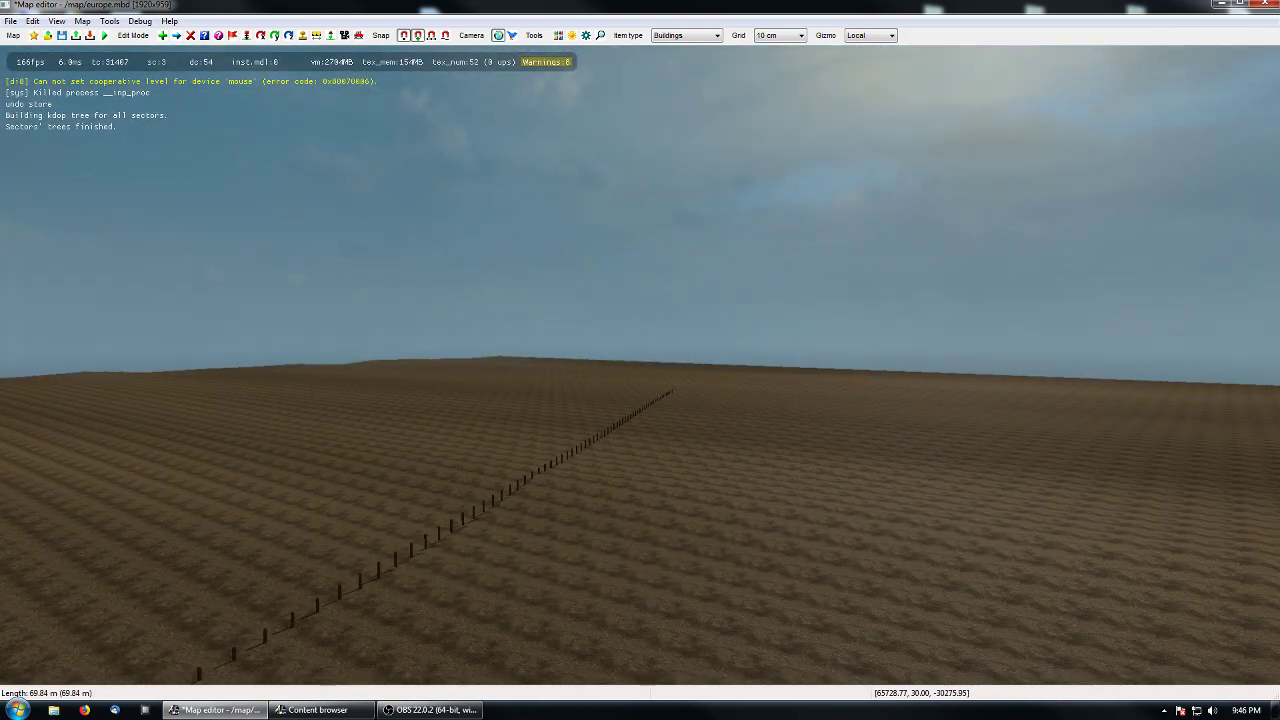
pyautogui.press('p')
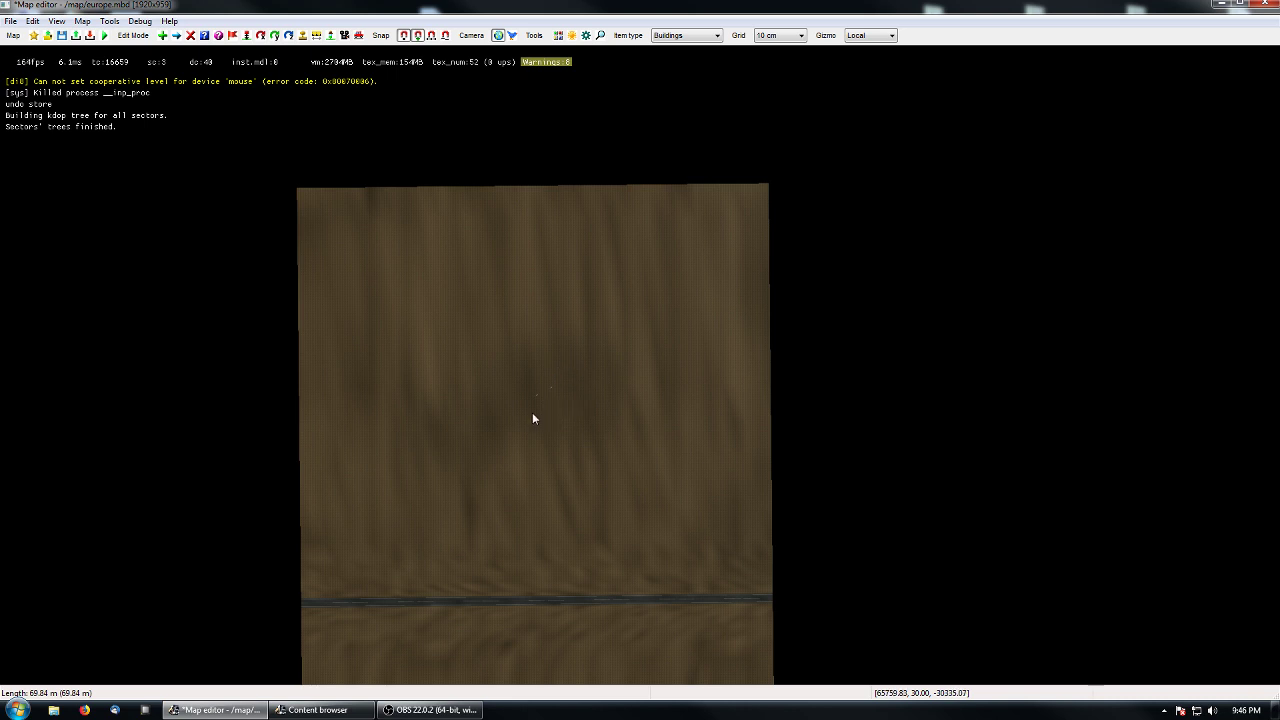
# - Turn on Snap to ground and delete the wooden barrier row from the terrain
pyautogui.scroll(3, 533, 418)
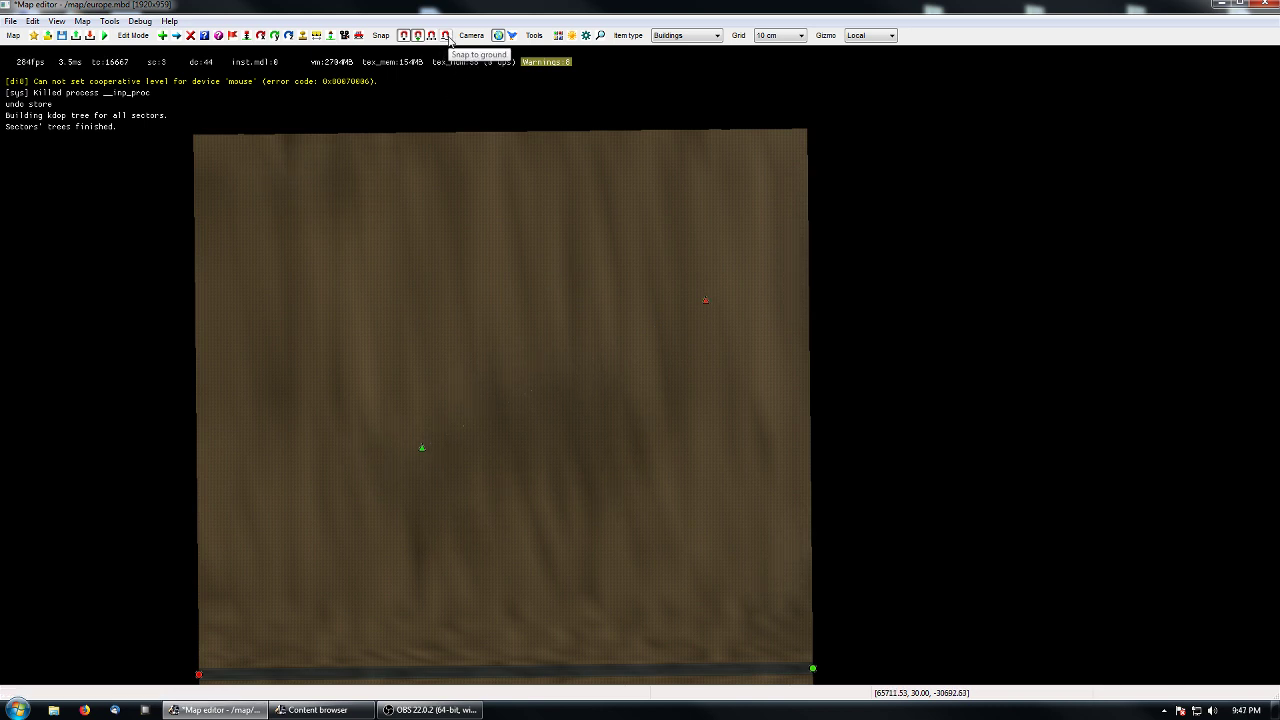
pyautogui.click(449, 39)
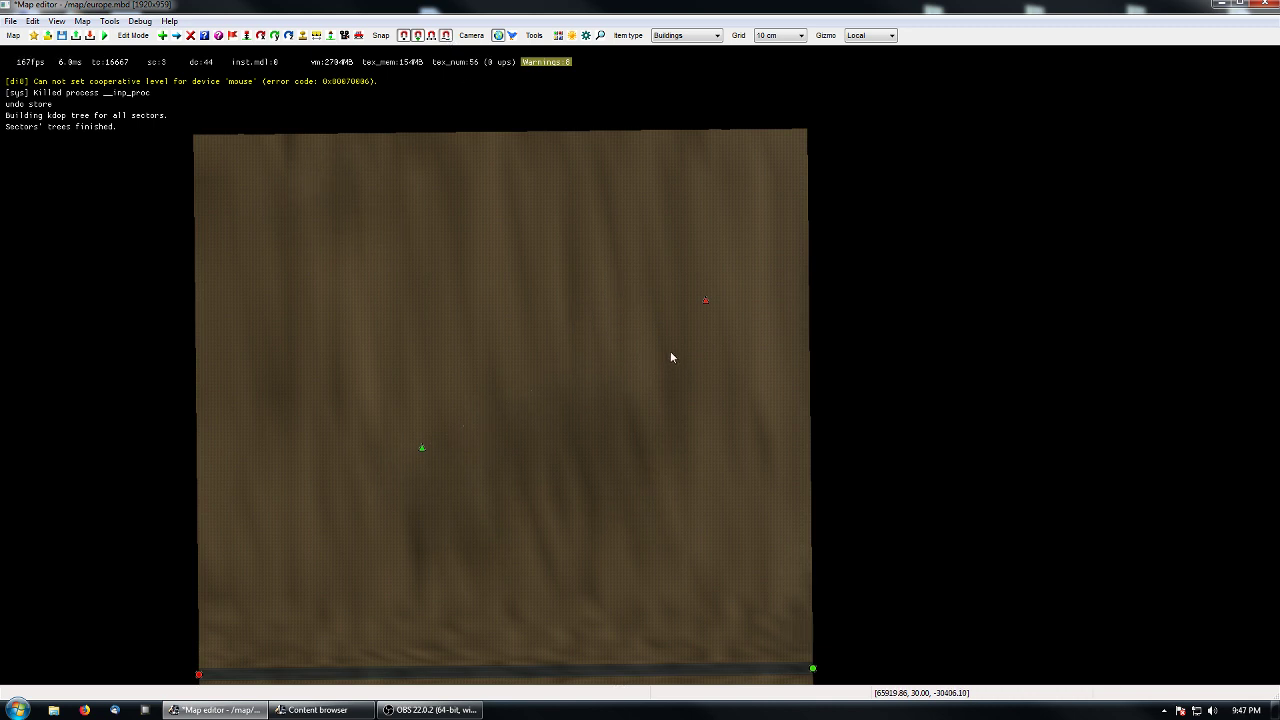
pyautogui.press('d')
pyautogui.click(707, 298)
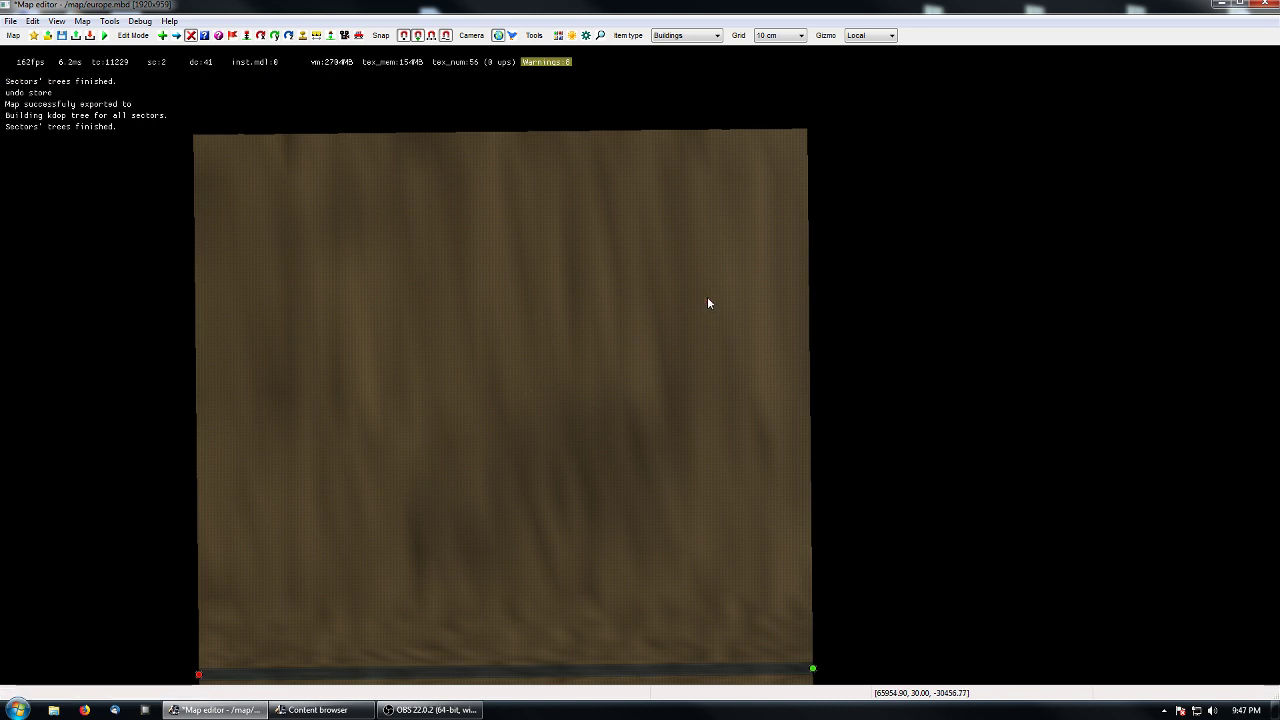
# - Shorten the road to about 240 m by moving its green end node towards the red start node
pyautogui.moveTo(598, 424); pyautogui.dragTo(670, 400, button='right')
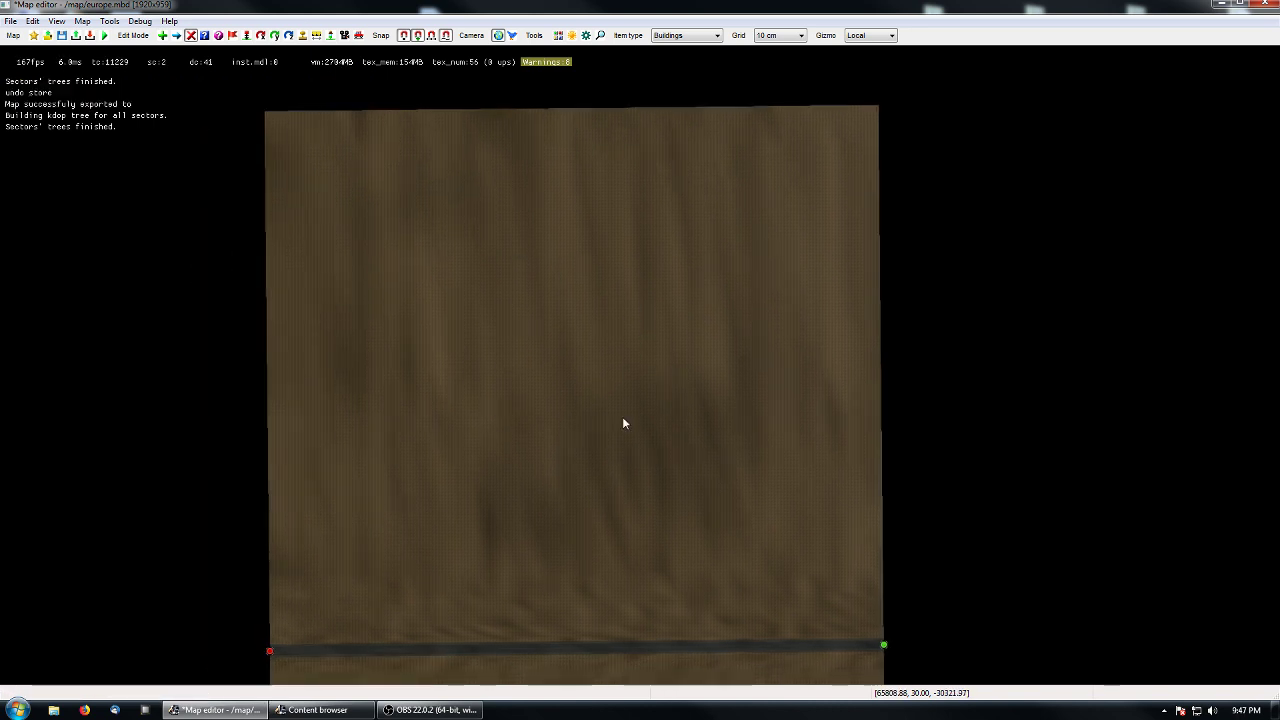
pyautogui.moveTo(498, 233); pyautogui.dragTo(515, 337, button='right')
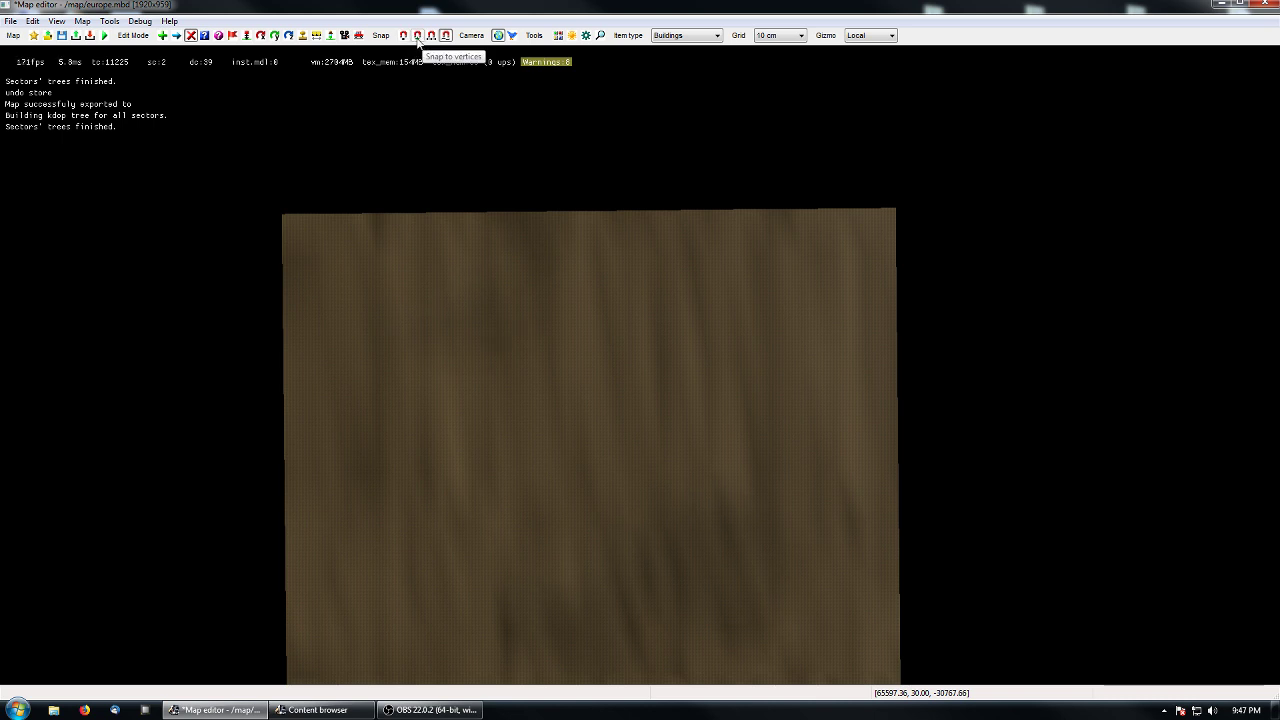
pyautogui.moveTo(535, 472); pyautogui.dragTo(577, 312, button='middle')
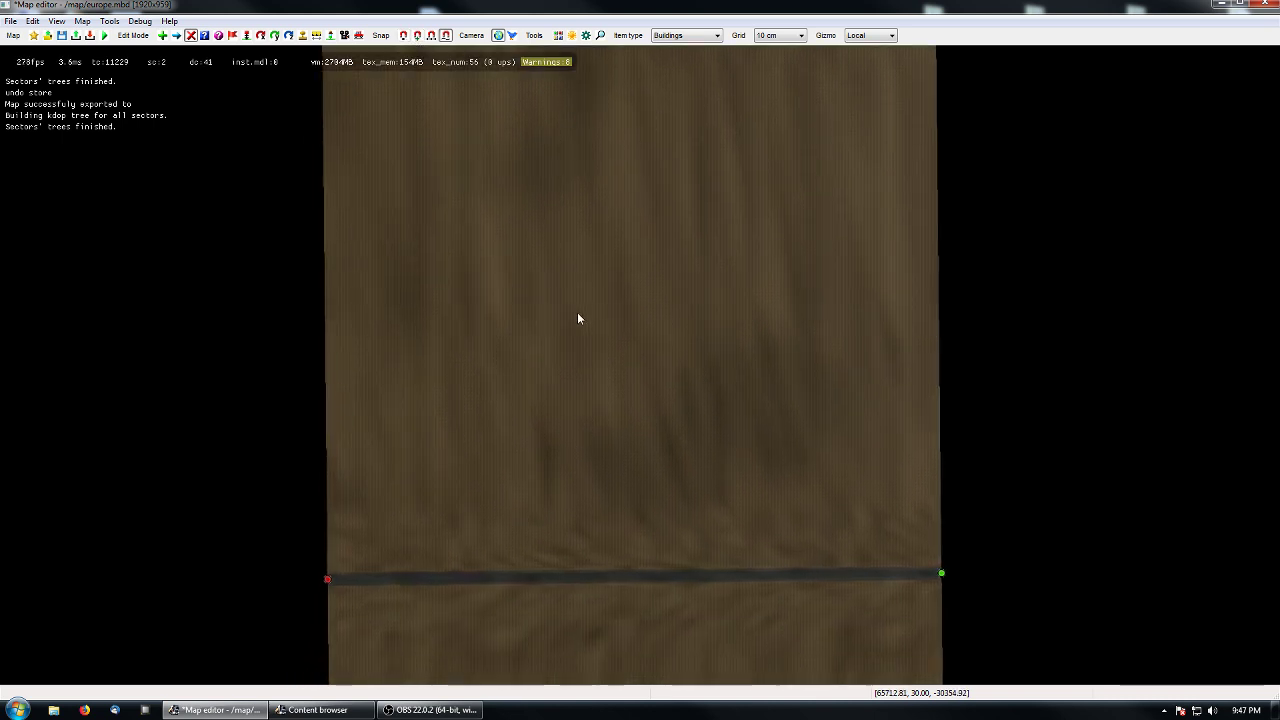
pyautogui.moveTo(498, 447); pyautogui.dragTo(409, 528, button='middle')
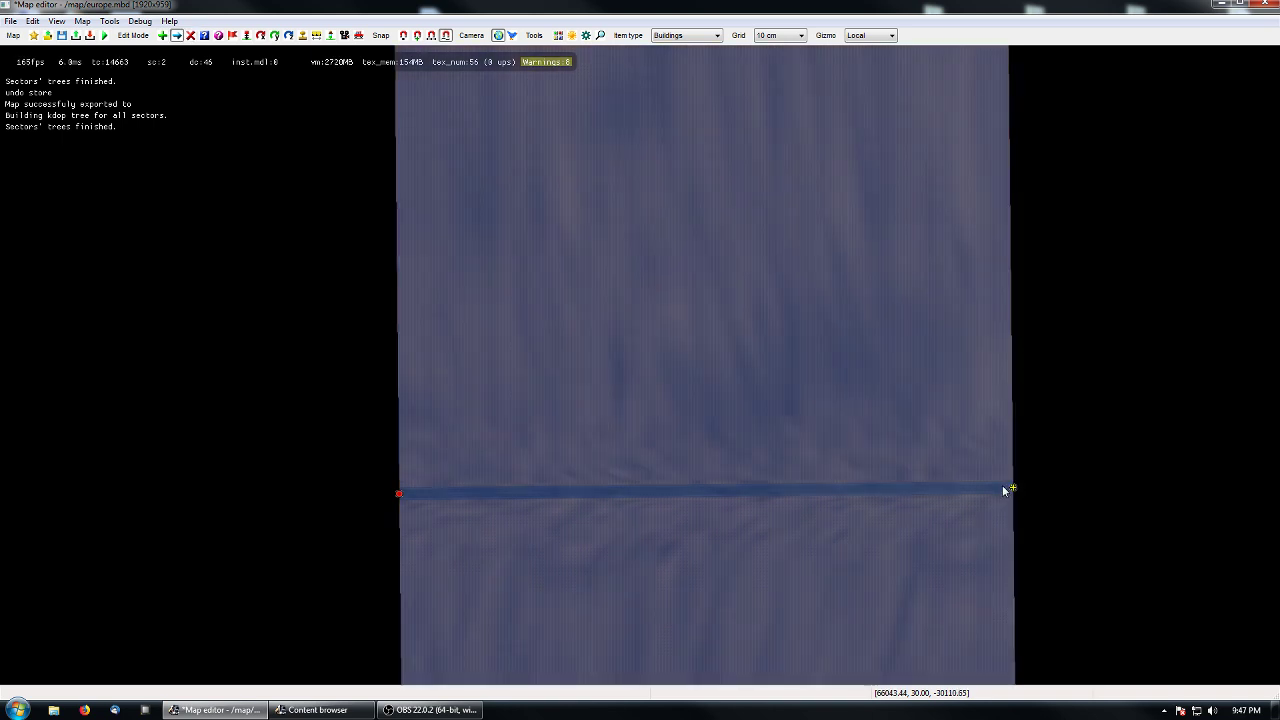
pyautogui.click(1002, 487)
pyautogui.moveTo(1110, 490); pyautogui.dragTo(758, 491)
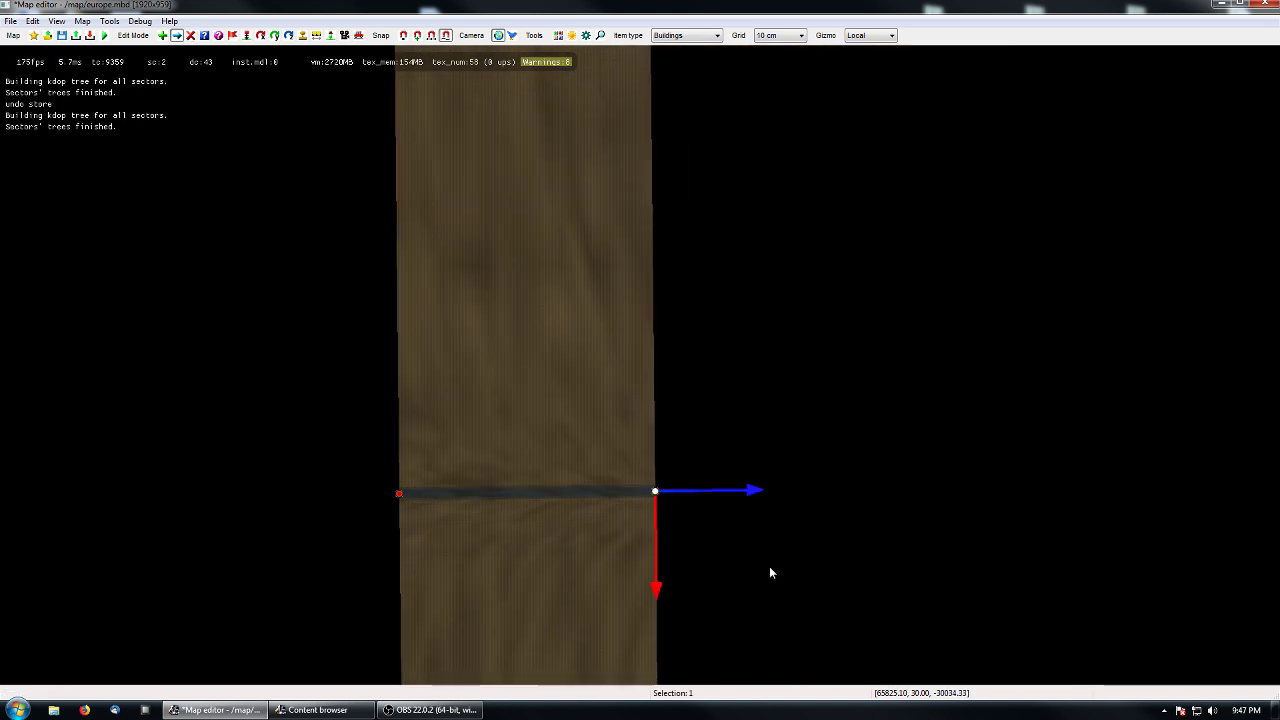
pyautogui.click(770, 568)
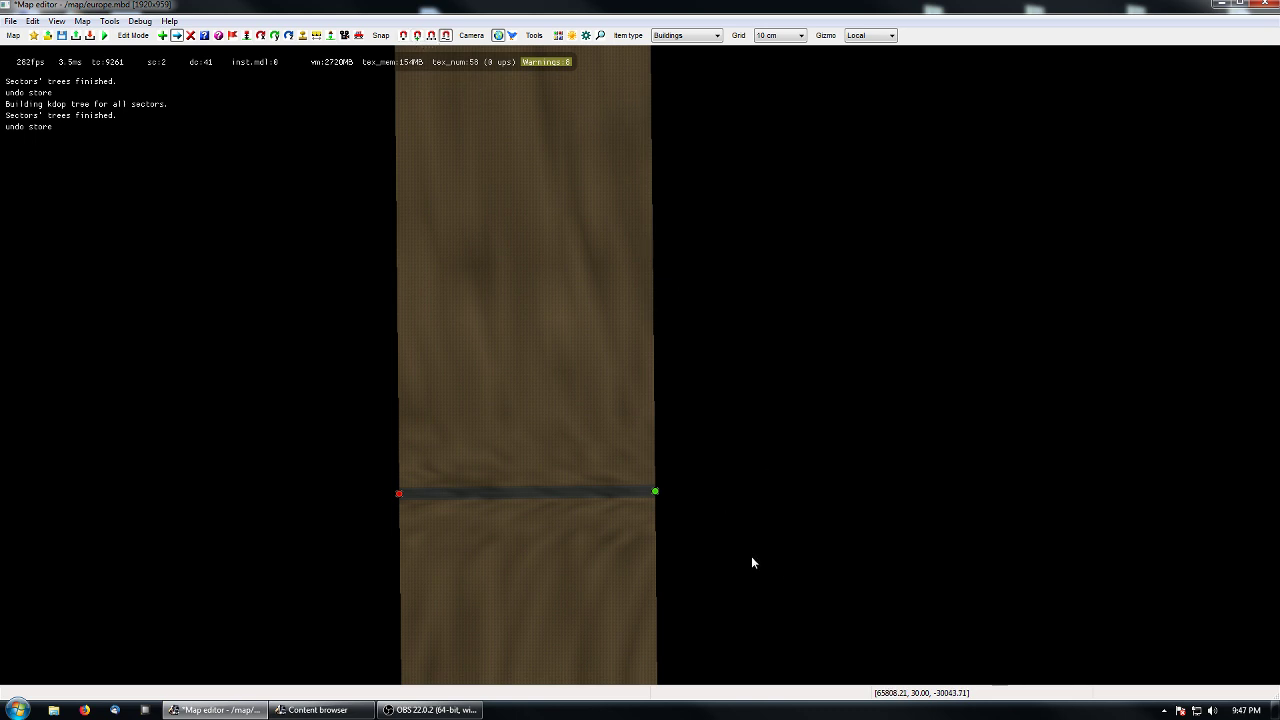
# - Duplicate the shortened road with its terrain and place the copy beside the original, separated by a gap
pyautogui.moveTo(314, 416); pyautogui.dragTo(807, 588)
pyautogui.hotkey('ctrl', 'v')
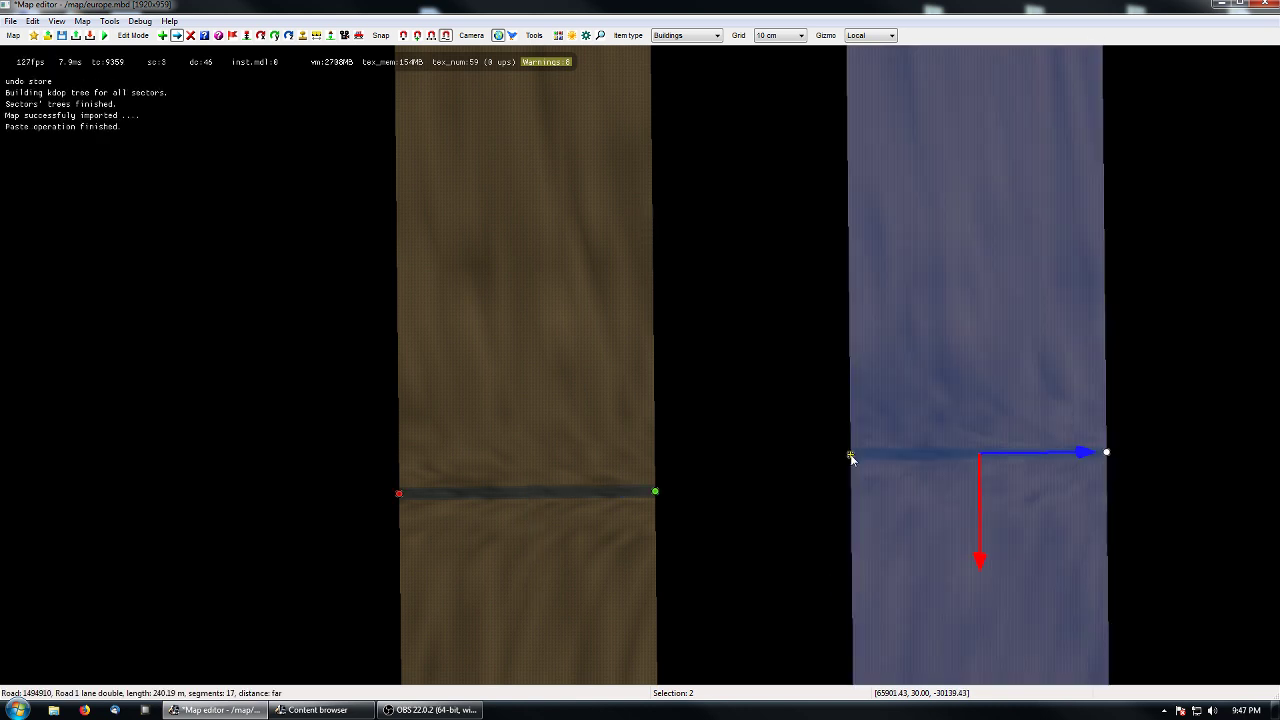
# - Move the copied road's red start node close to the original road's green end node, leaving a narrow gap
pyautogui.click(848, 522)
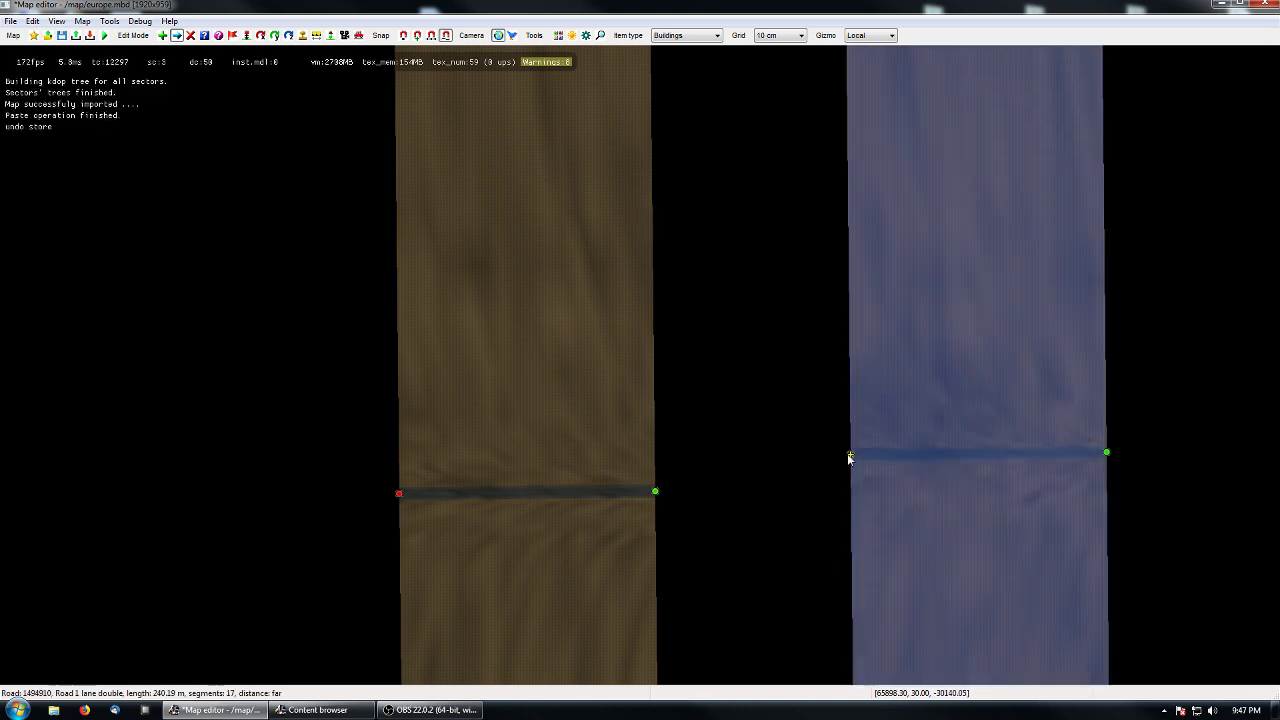
pyautogui.moveTo(849, 458); pyautogui.dragTo(697, 485)
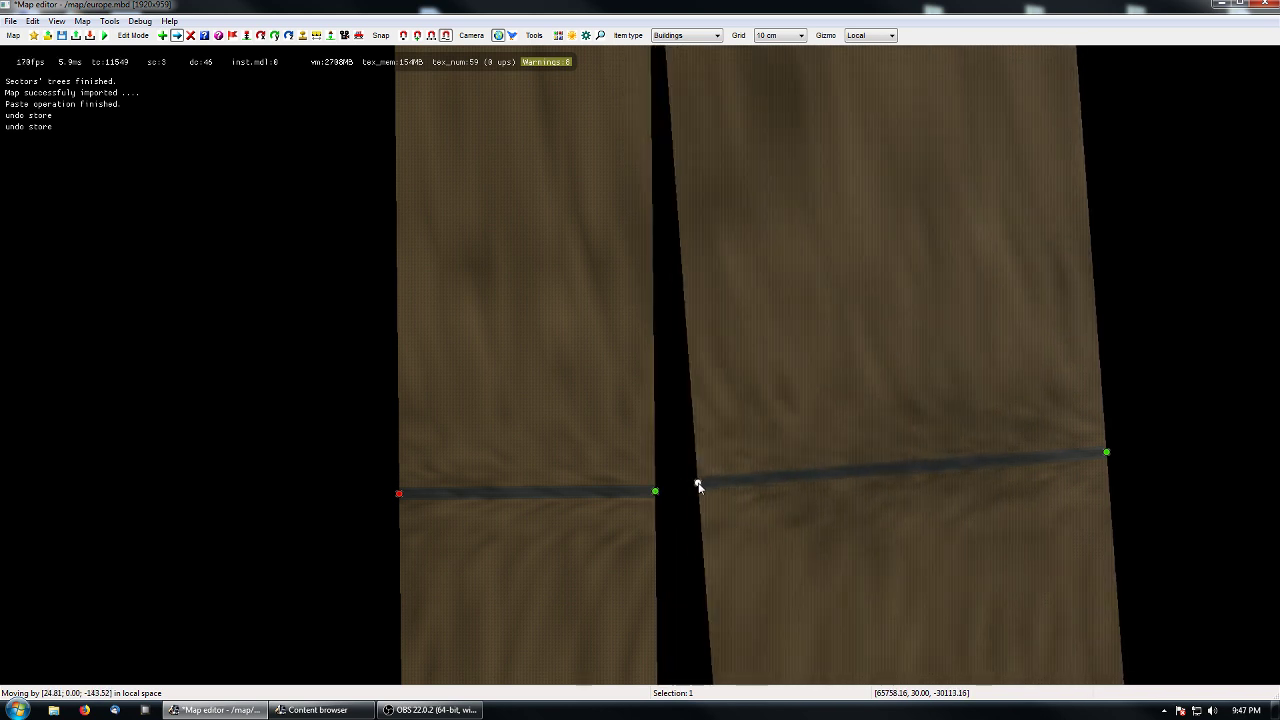
pyautogui.click(741, 523)
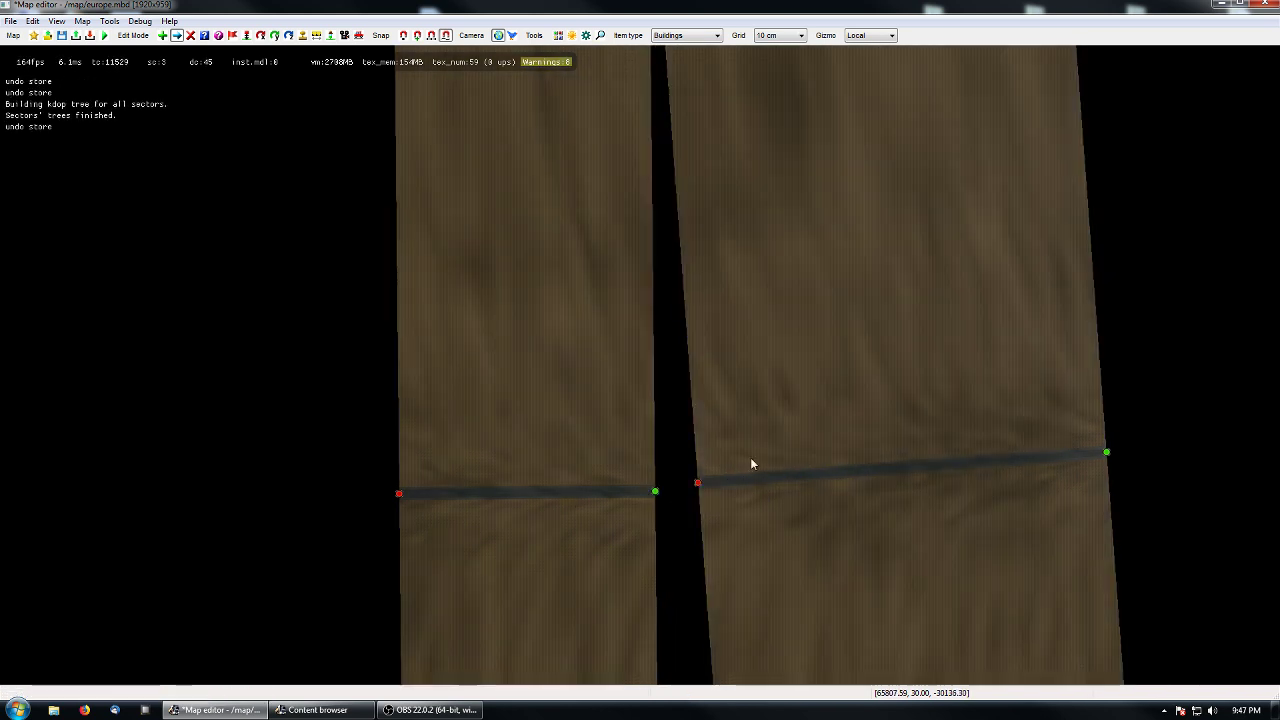
# - Turn on Snap to nodes and the snap option beside it, and join the copied road's start node to the original's green end node
pyautogui.click(416, 36)
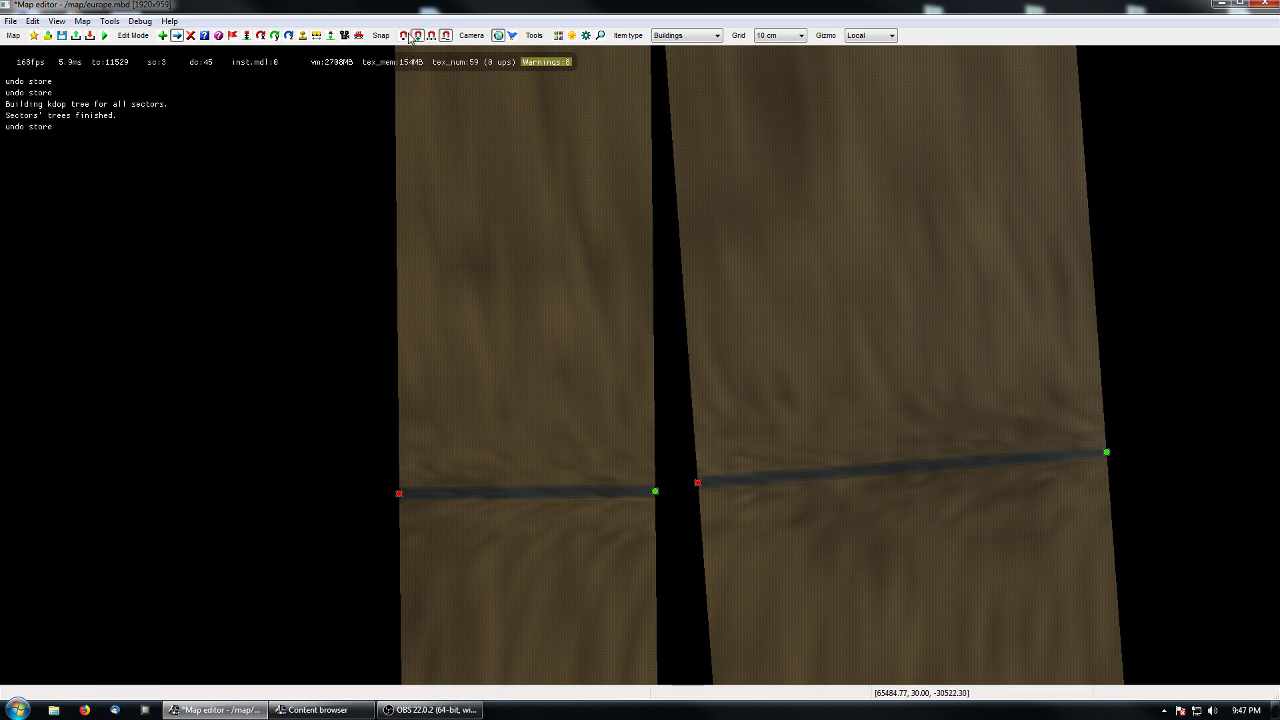
pyautogui.click(404, 37)
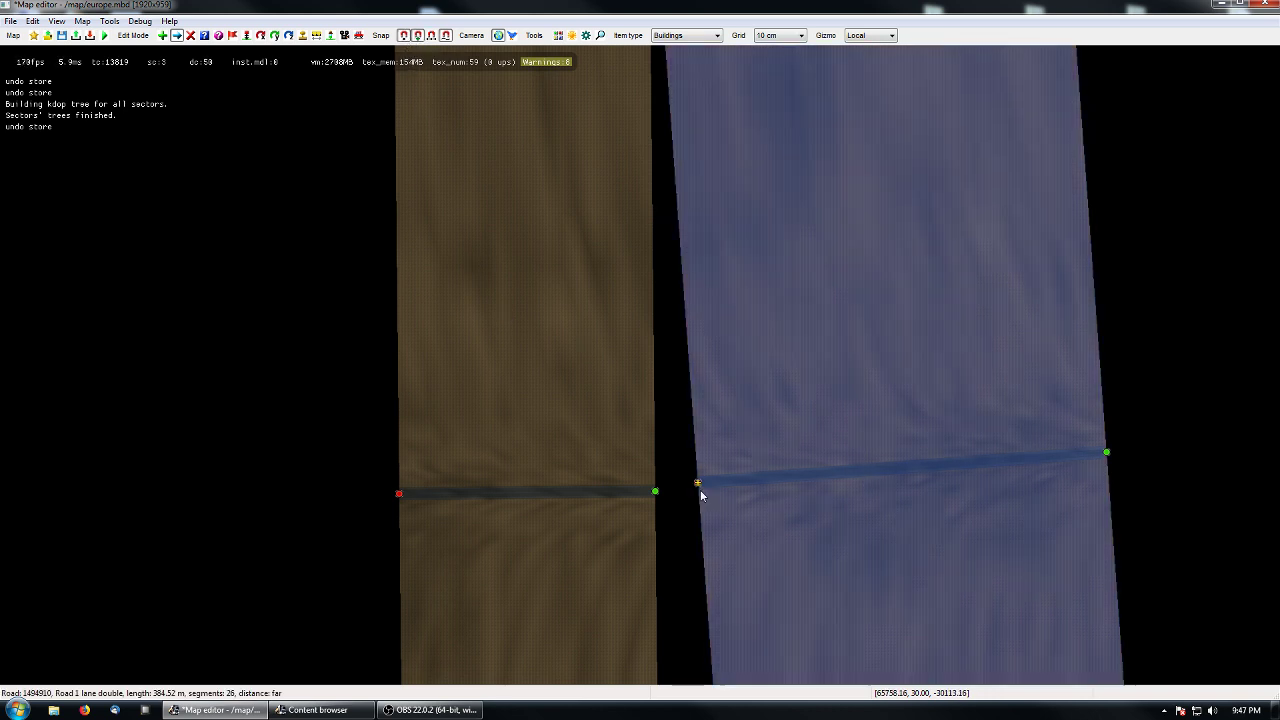
pyautogui.moveTo(697, 487); pyautogui.dragTo(675, 508)
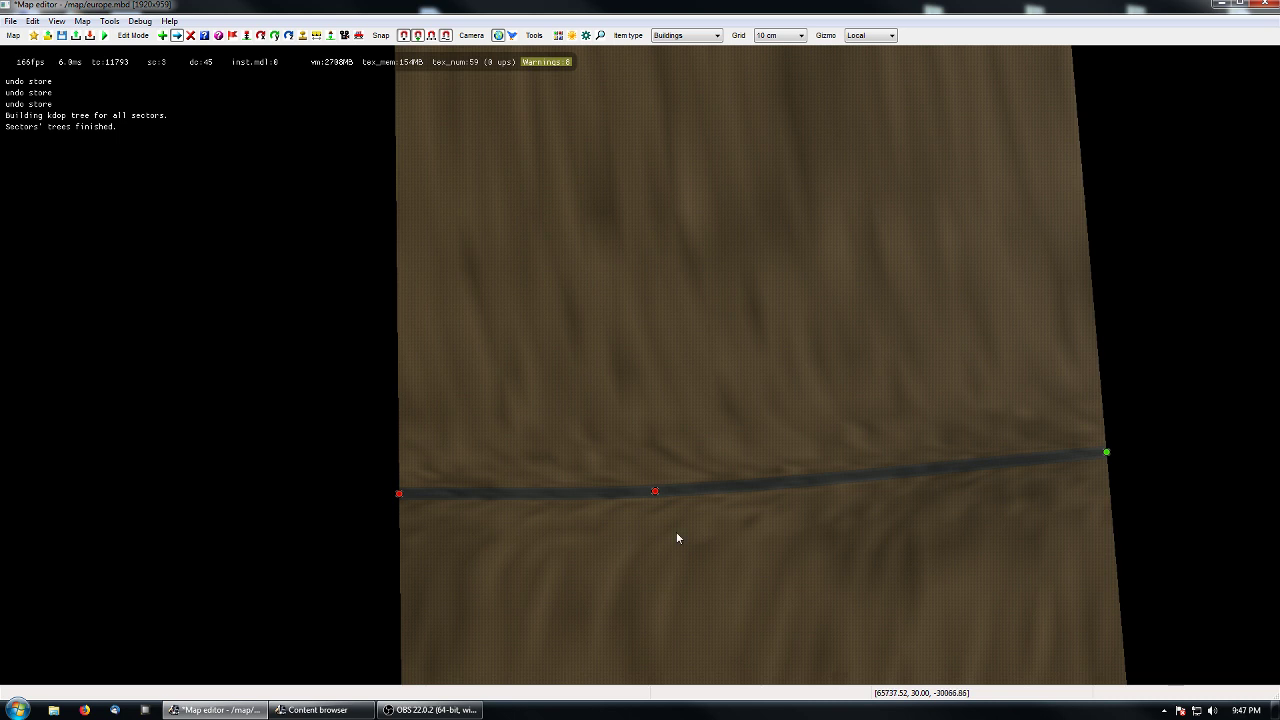
# - Move the shared middle node of the joined roads a short way along the road towards the green end node, and deselect it
pyautogui.moveTo(677, 532); pyautogui.dragTo(424, 507, button='right')
pyautogui.click(398, 466)
pyautogui.moveTo(460, 463); pyautogui.dragTo(548, 466)
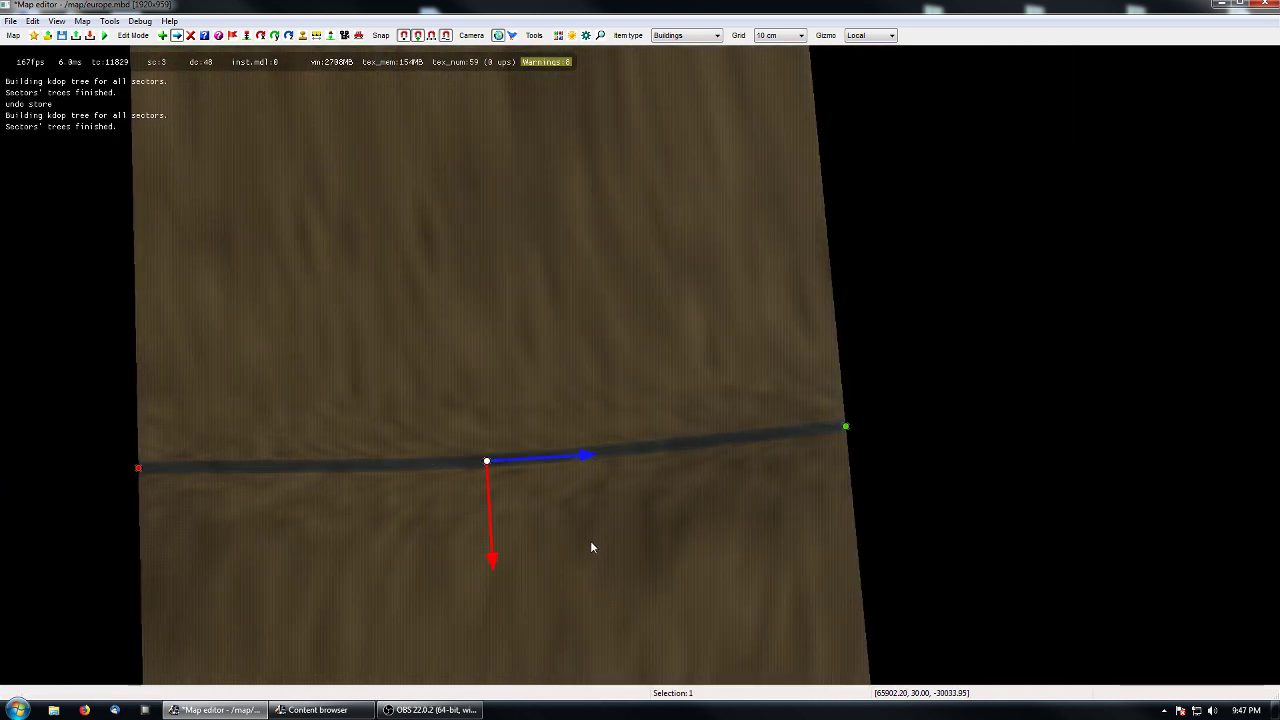
pyautogui.moveTo(591, 541); pyautogui.dragTo(683, 486, button='middle')
pyautogui.click(685, 488)
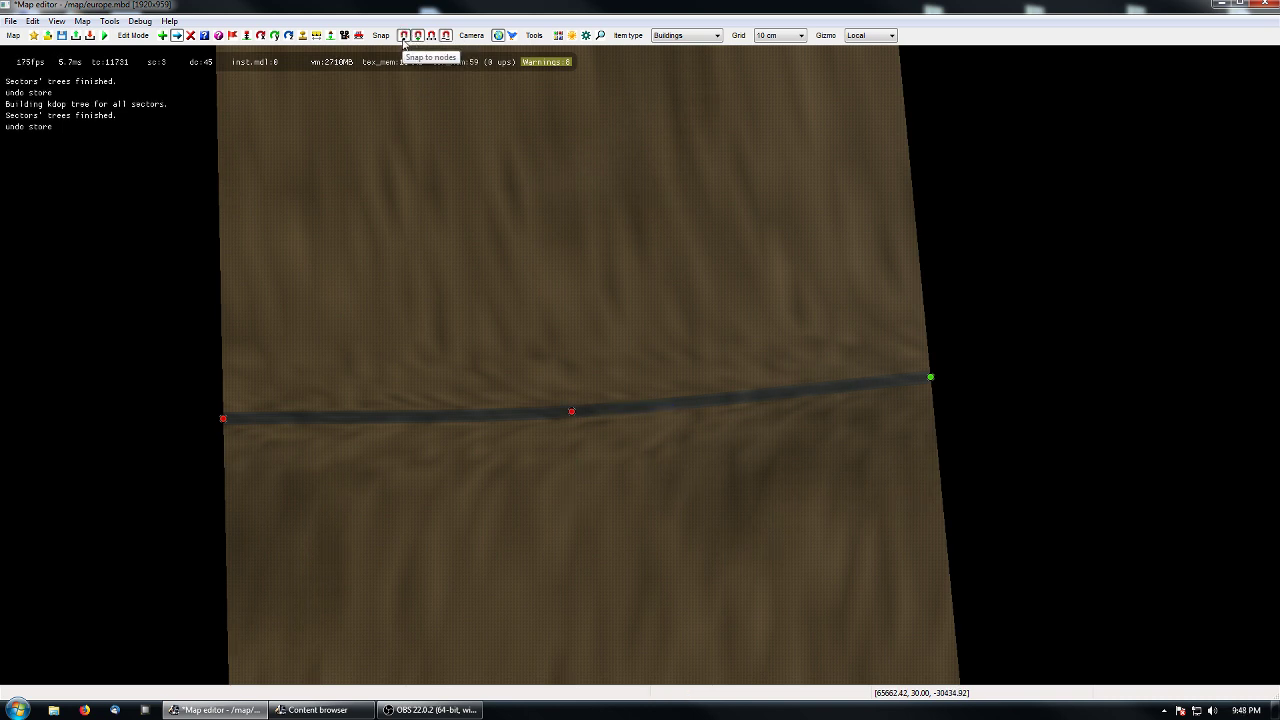
pyautogui.moveTo(522, 262); pyautogui.dragTo(612, 357, button='middle')
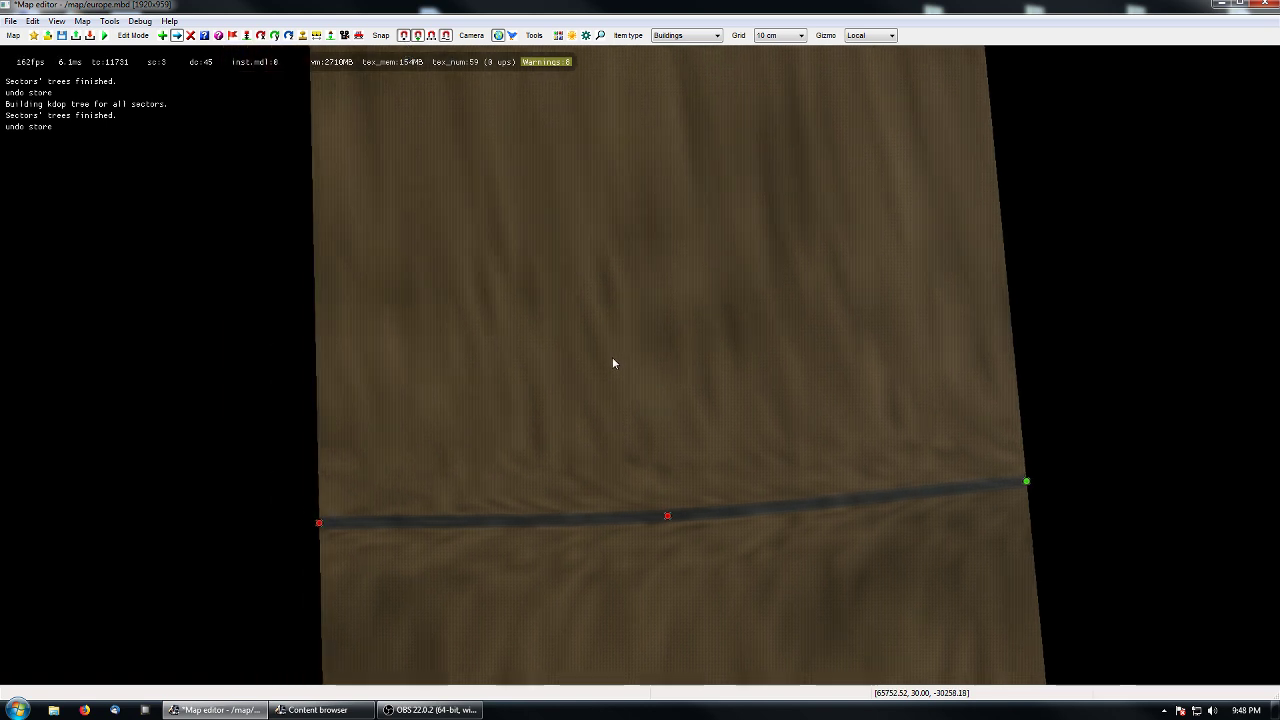
pyautogui.moveTo(691, 342); pyautogui.dragTo(597, 393, button='middle')
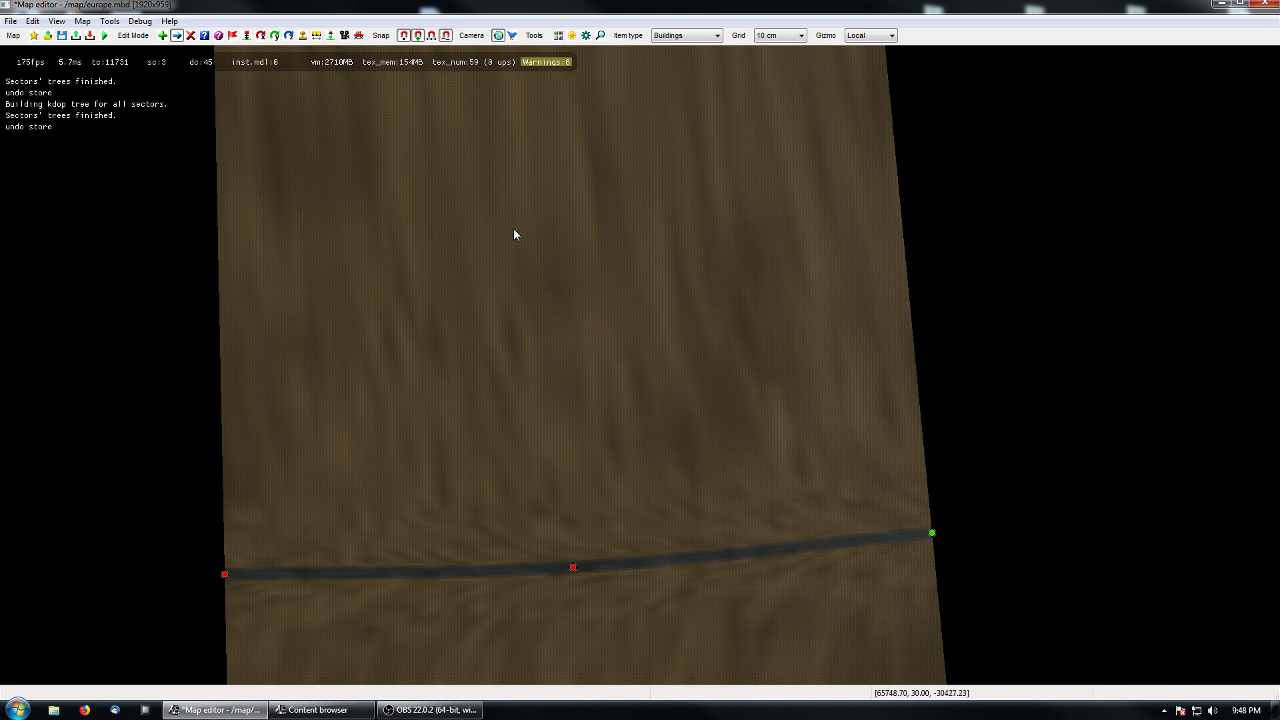
pyautogui.moveTo(461, 305); pyautogui.dragTo(501, 260, button='right')
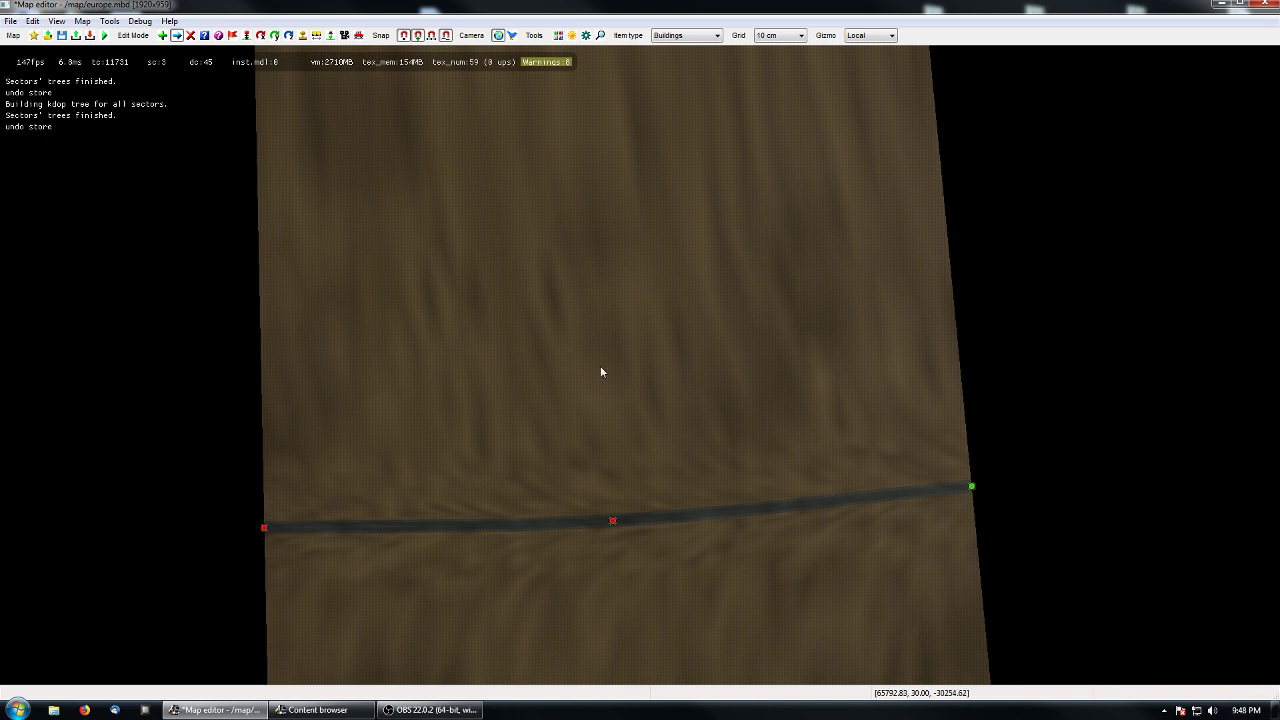
pyautogui.press('s')
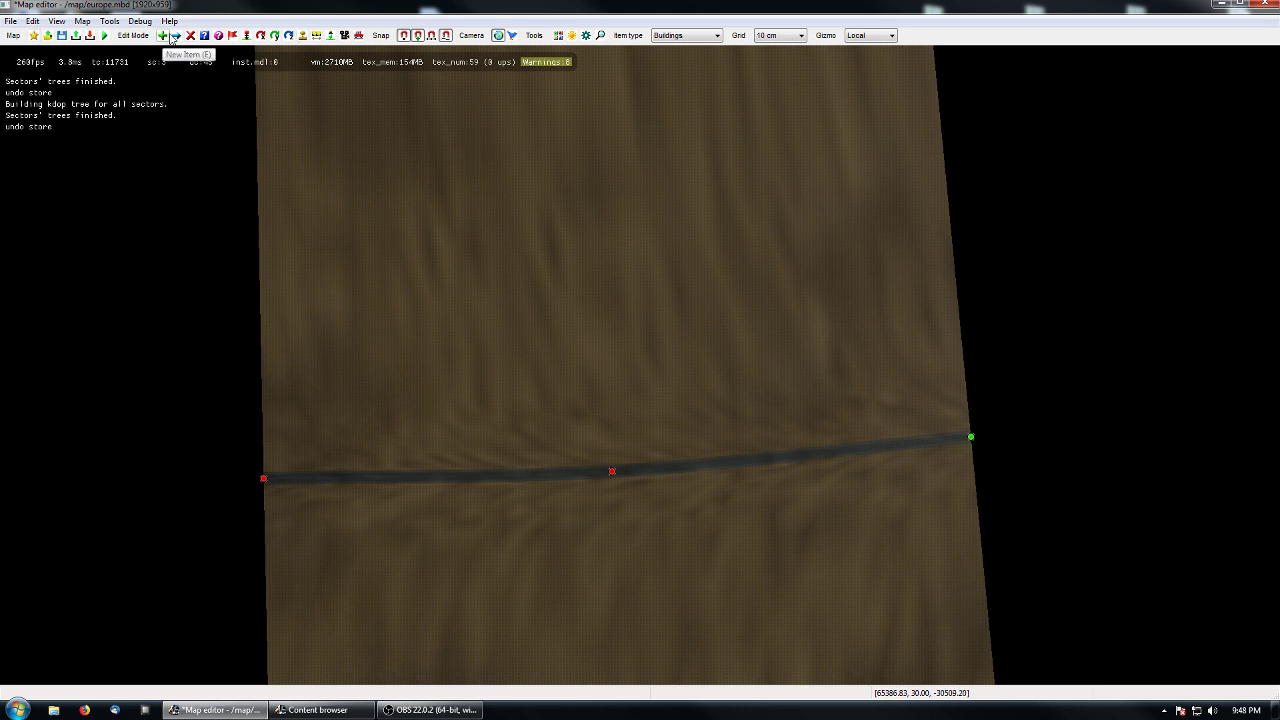
pyautogui.moveTo(629, 416); pyautogui.dragTo(528, 375, button='middle')
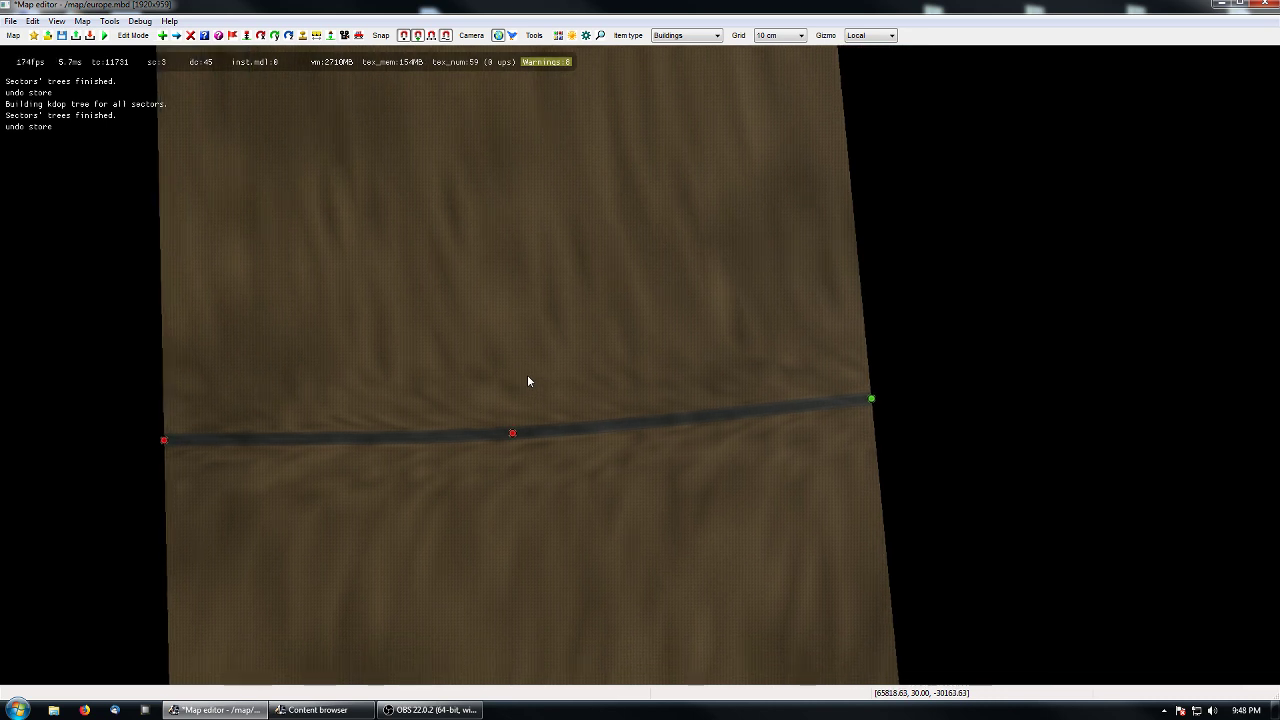
pyautogui.moveTo(455, 548); pyautogui.dragTo(554, 522, button='middle')
# - Select all three nodes of the joined roads and shift them together slightly along both local gizmo axes
pyautogui.press('m')
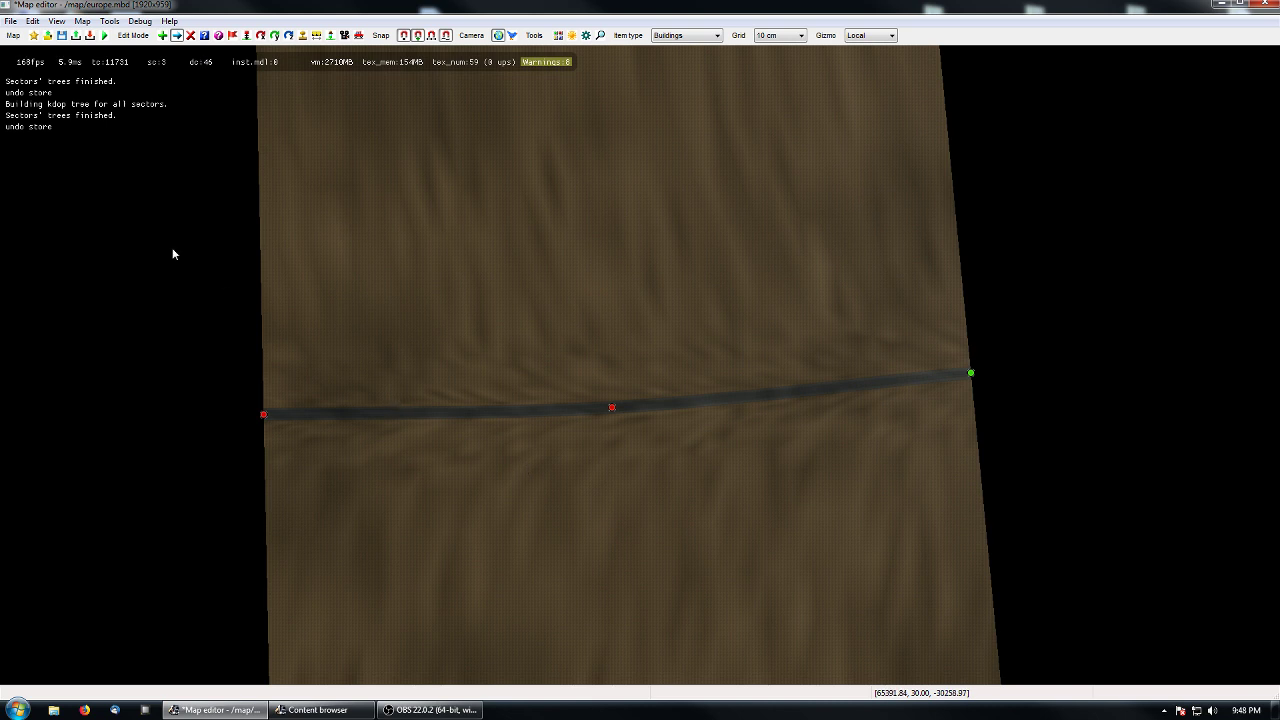
pyautogui.moveTo(190, 252); pyautogui.dragTo(1133, 464)
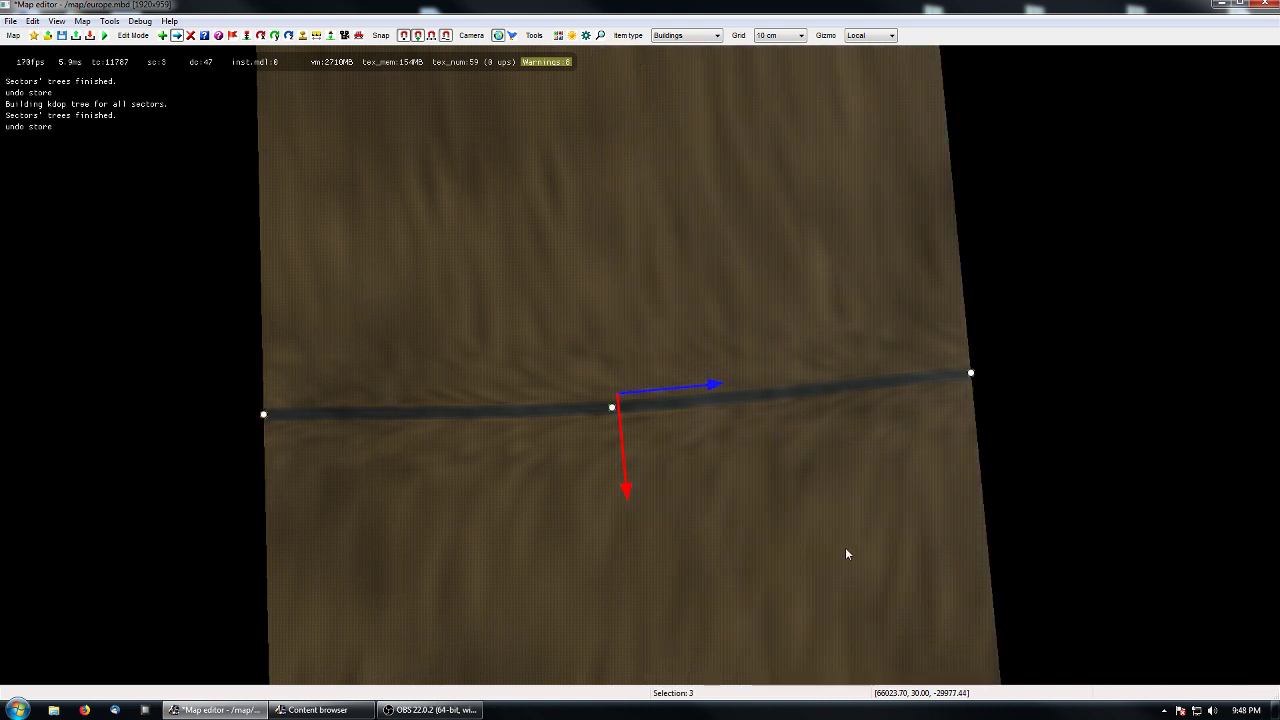
pyautogui.moveTo(730, 404)
pyautogui.mouseDown()
pyautogui.moveTo(606, 386)
pyautogui.moveTo(731, 382)
pyautogui.mouseUp()
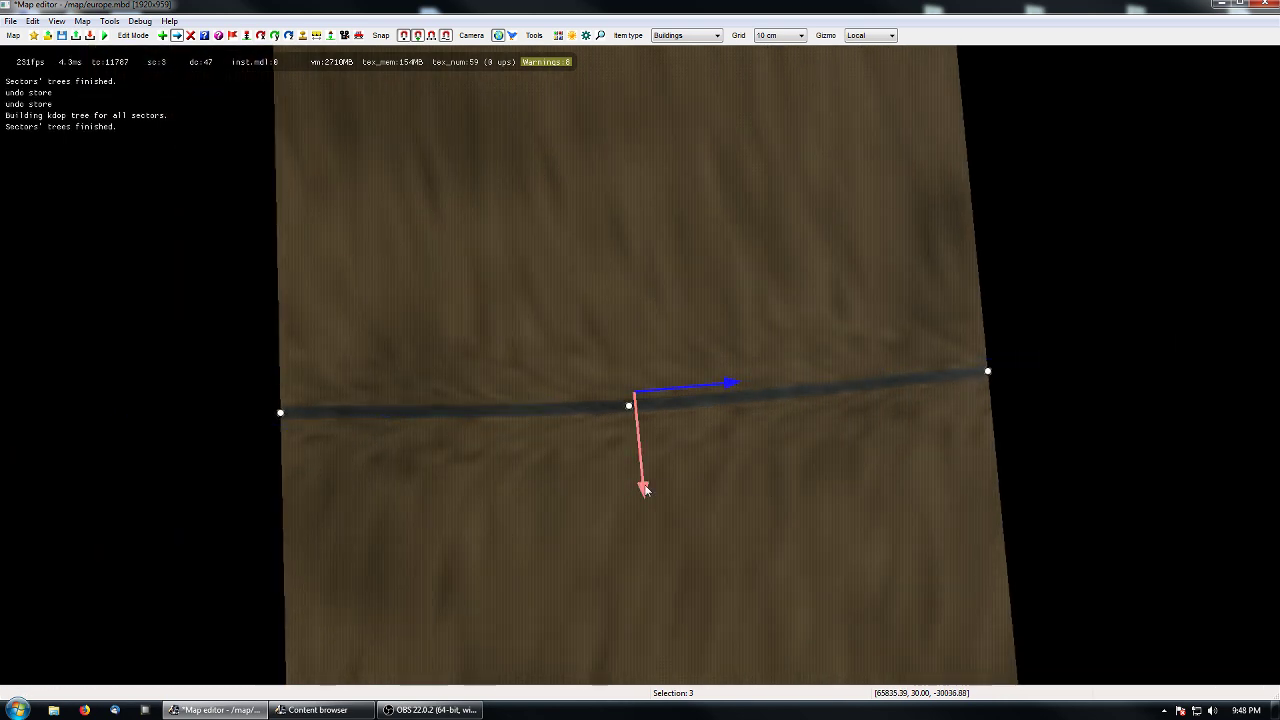
pyautogui.moveTo(644, 486); pyautogui.dragTo(653, 458)
# - Rotate the joined roads slightly clockwise about their middle node, and clear the selection
pyautogui.press('r')
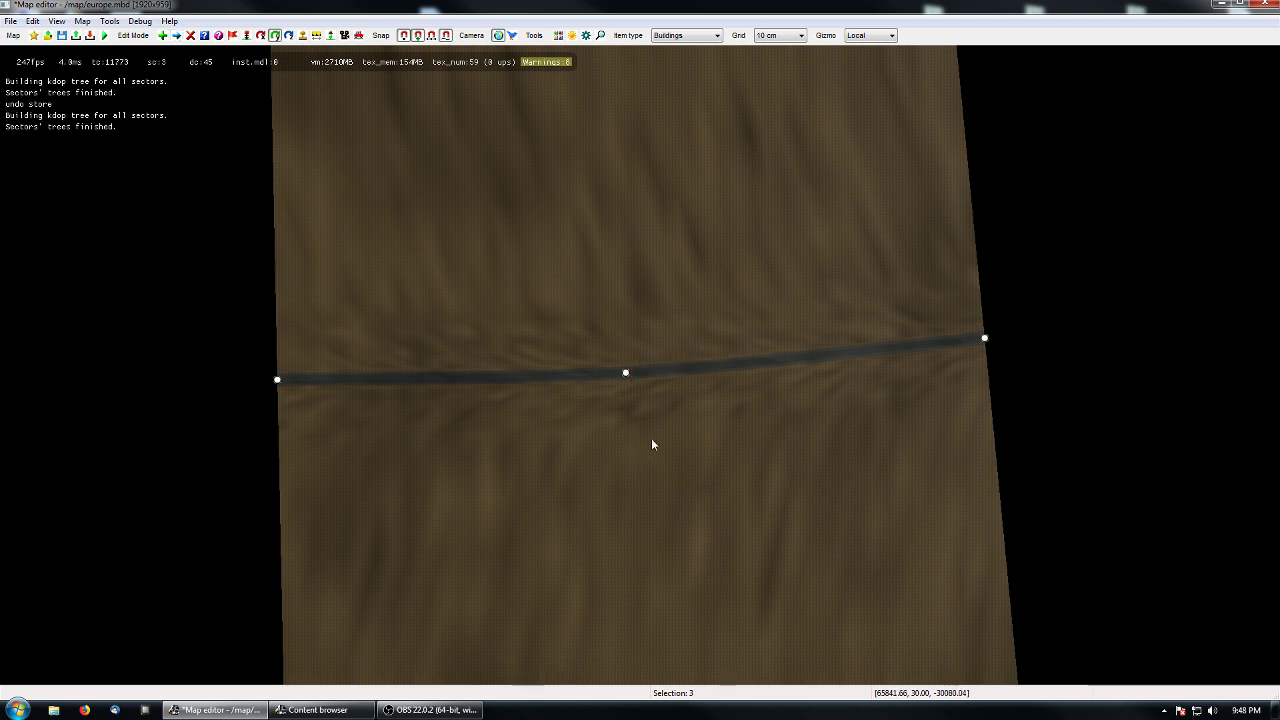
pyautogui.moveTo(627, 375); pyautogui.dragTo(703, 683)
pyautogui.moveTo(627, 374); pyautogui.dragTo(654, 477)
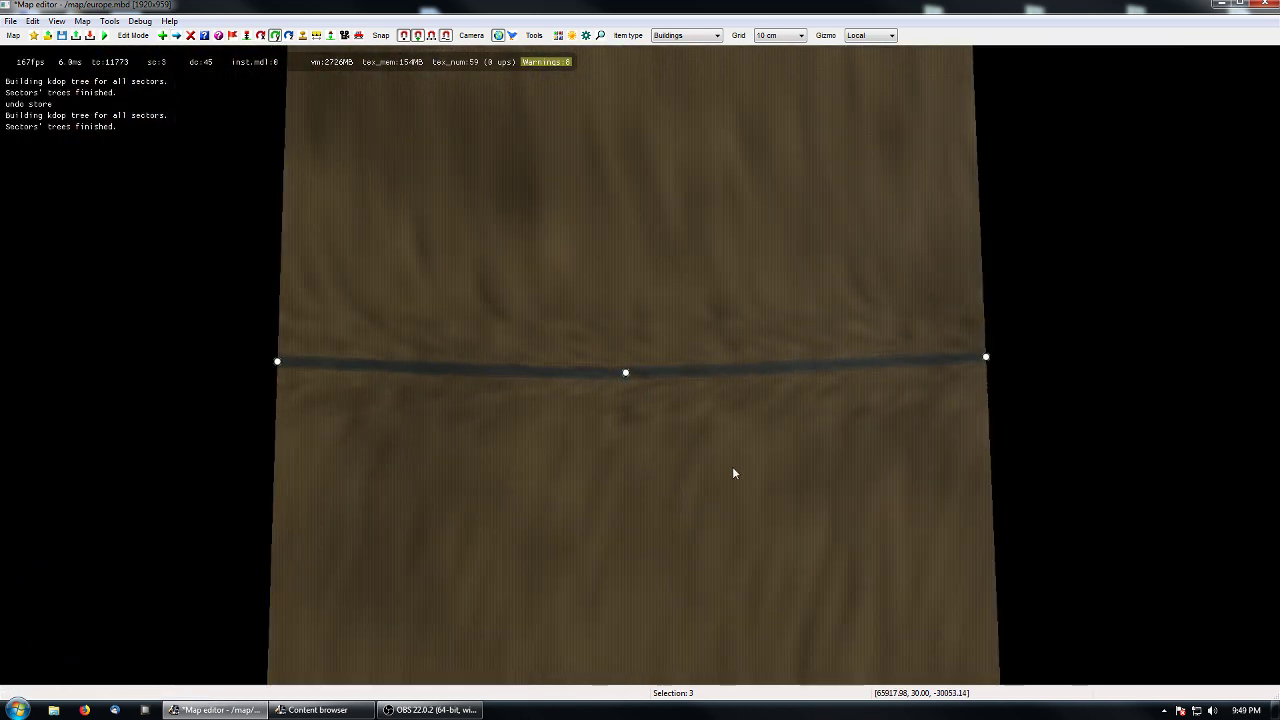
pyautogui.click(706, 487)
# - Delete the second road segment, from the shared middle node to the green end node, along with its terrain
pyautogui.moveTo(803, 447); pyautogui.dragTo(676, 473, button='middle')
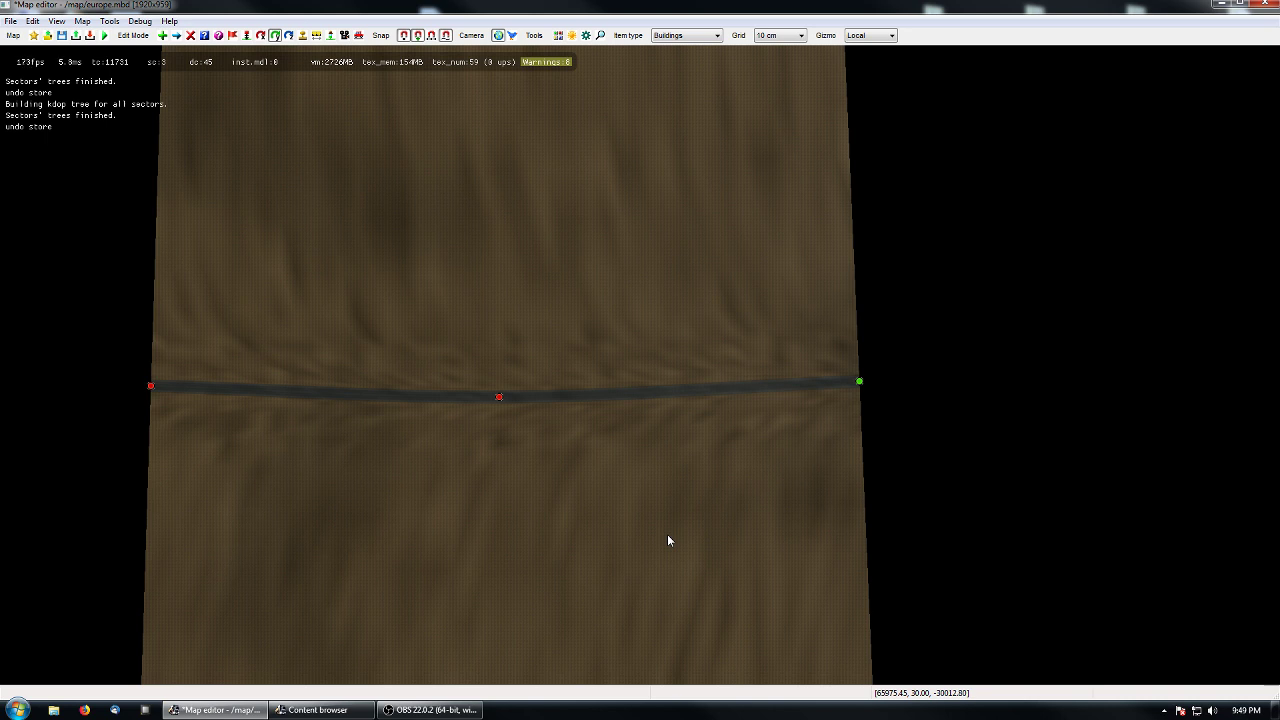
pyautogui.press('d')
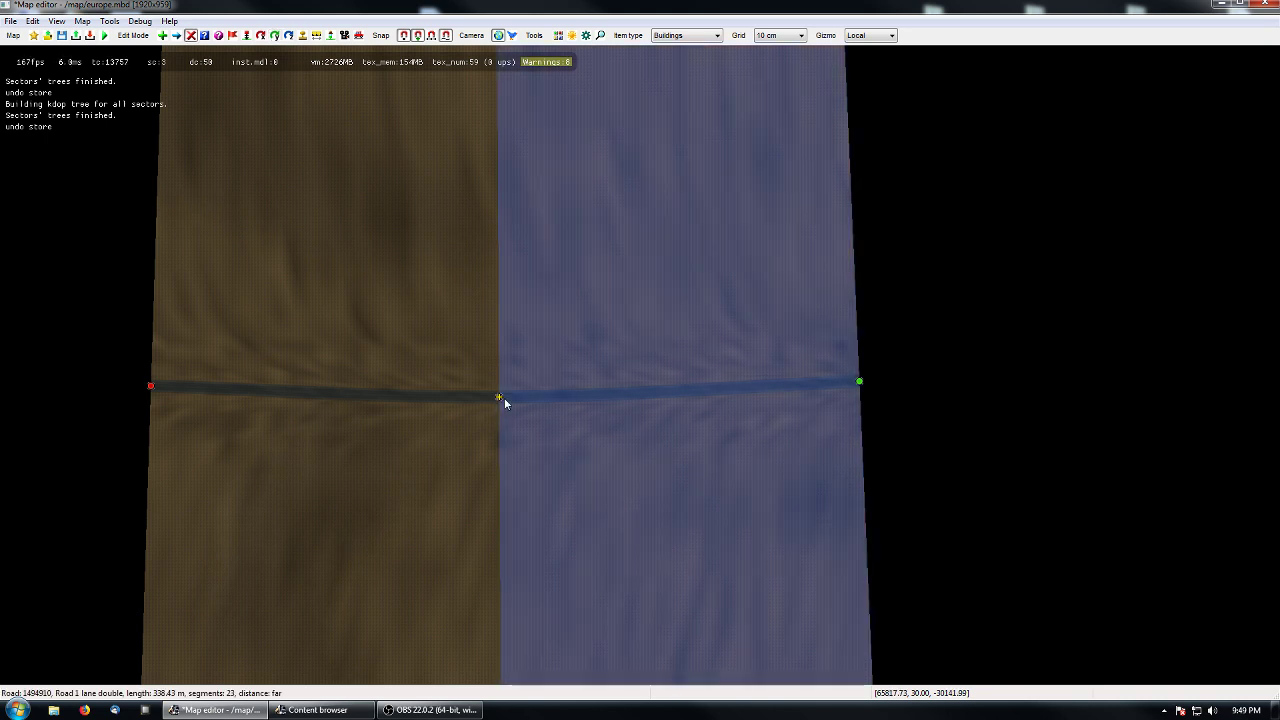
pyautogui.click(504, 399)
pyautogui.moveTo(498, 430); pyautogui.dragTo(628, 458, button='right')
pyautogui.moveTo(447, 492); pyautogui.dragTo(550, 492, button='middle')
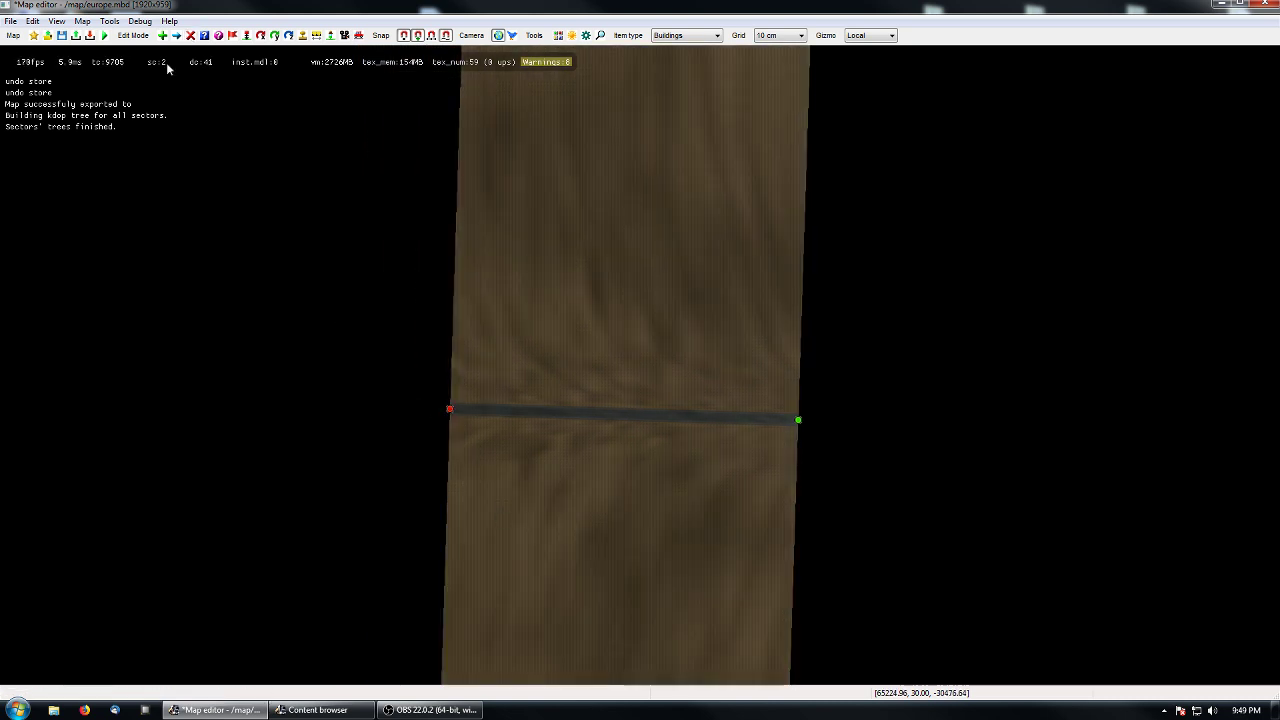
# - Duplicate the remaining road with its terrain and place the copy overlapping the original, offset along and below it
pyautogui.click(450, 409)
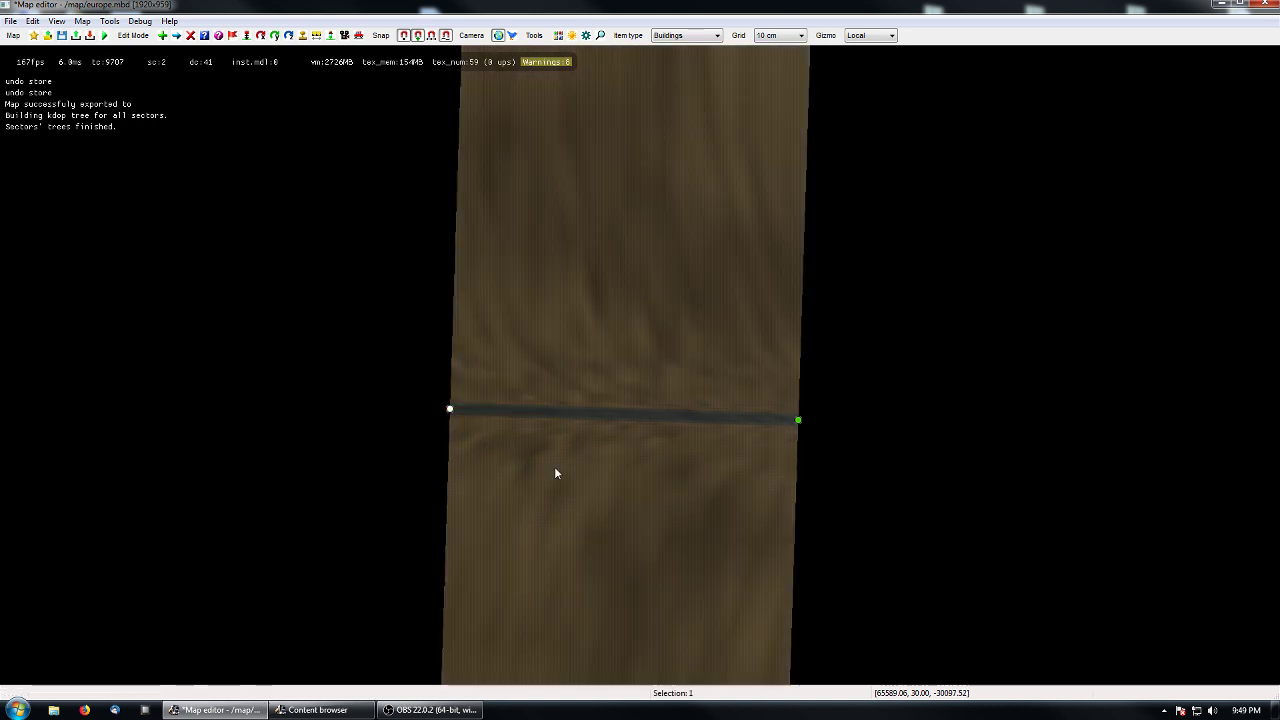
pyautogui.press('v')
pyautogui.click(588, 474)
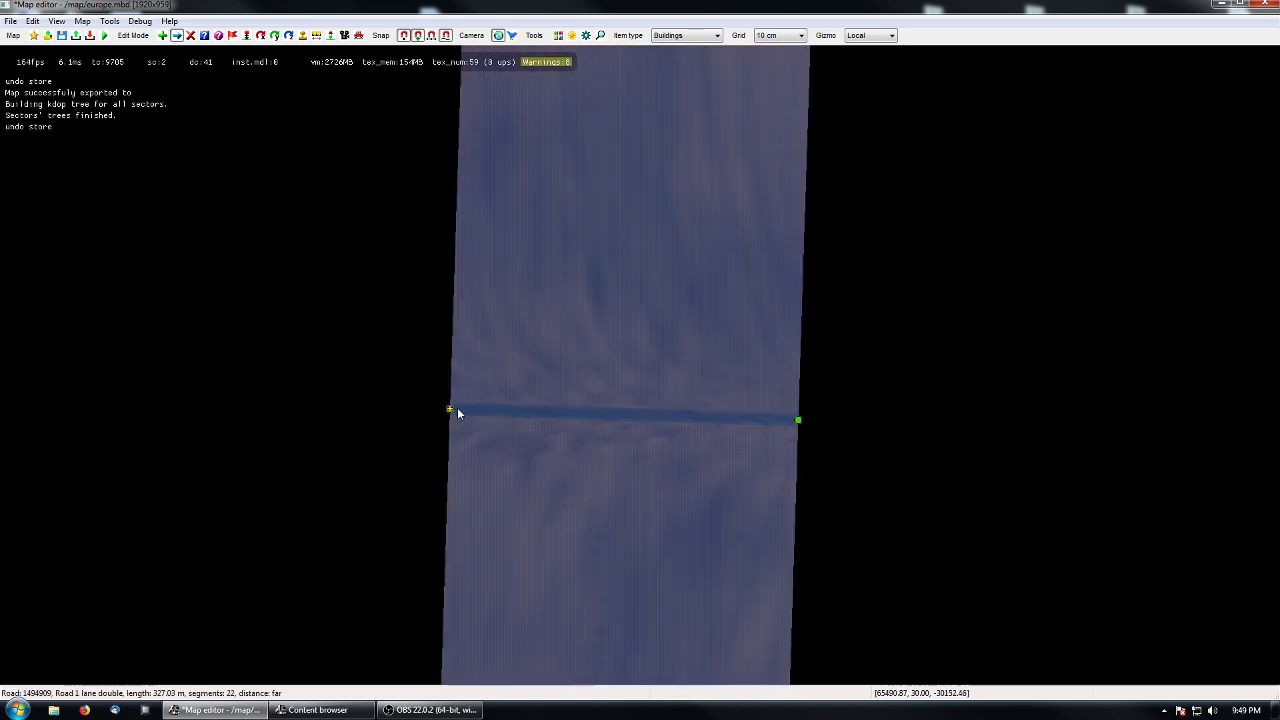
pyautogui.click(453, 409)
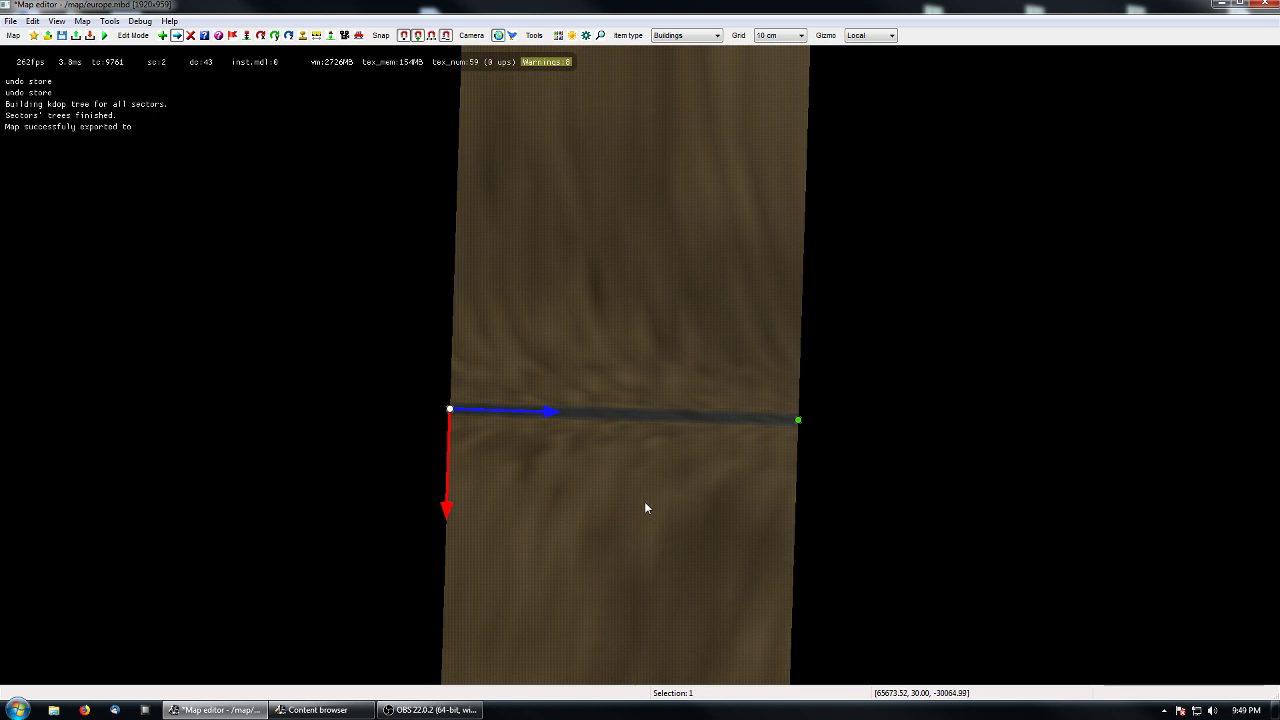
pyautogui.press('shift')
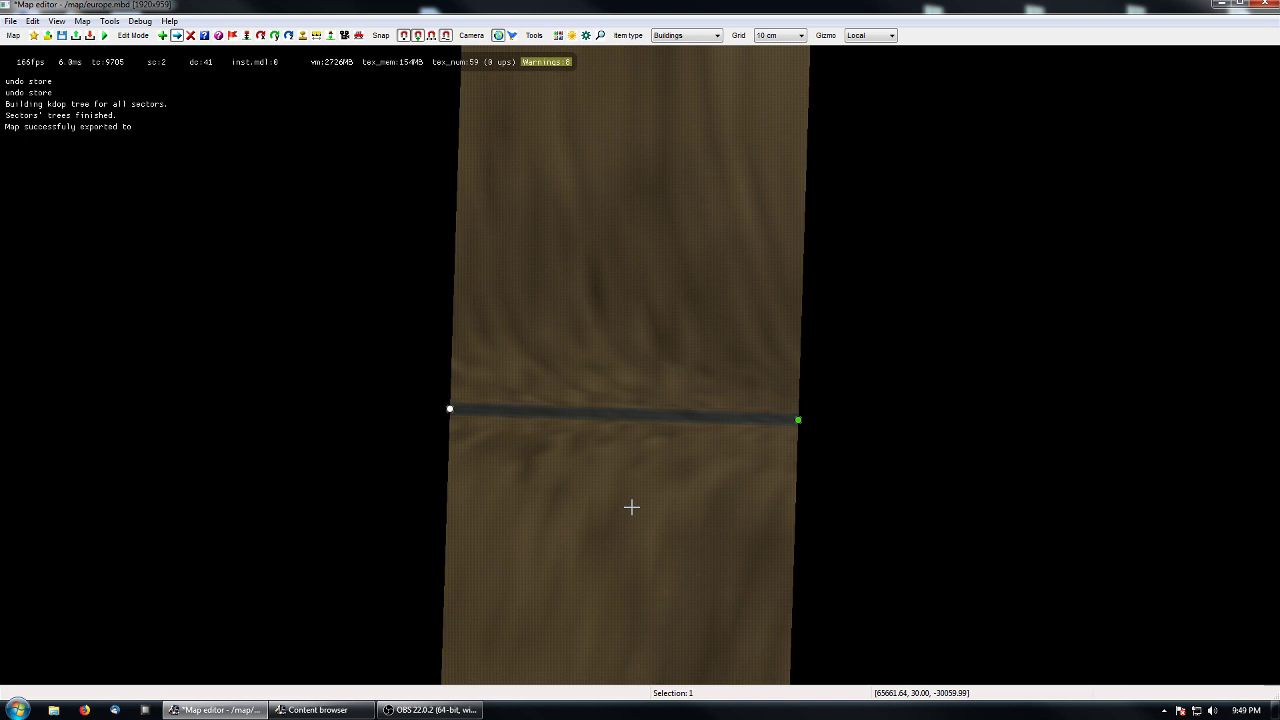
pyautogui.click(670, 509)
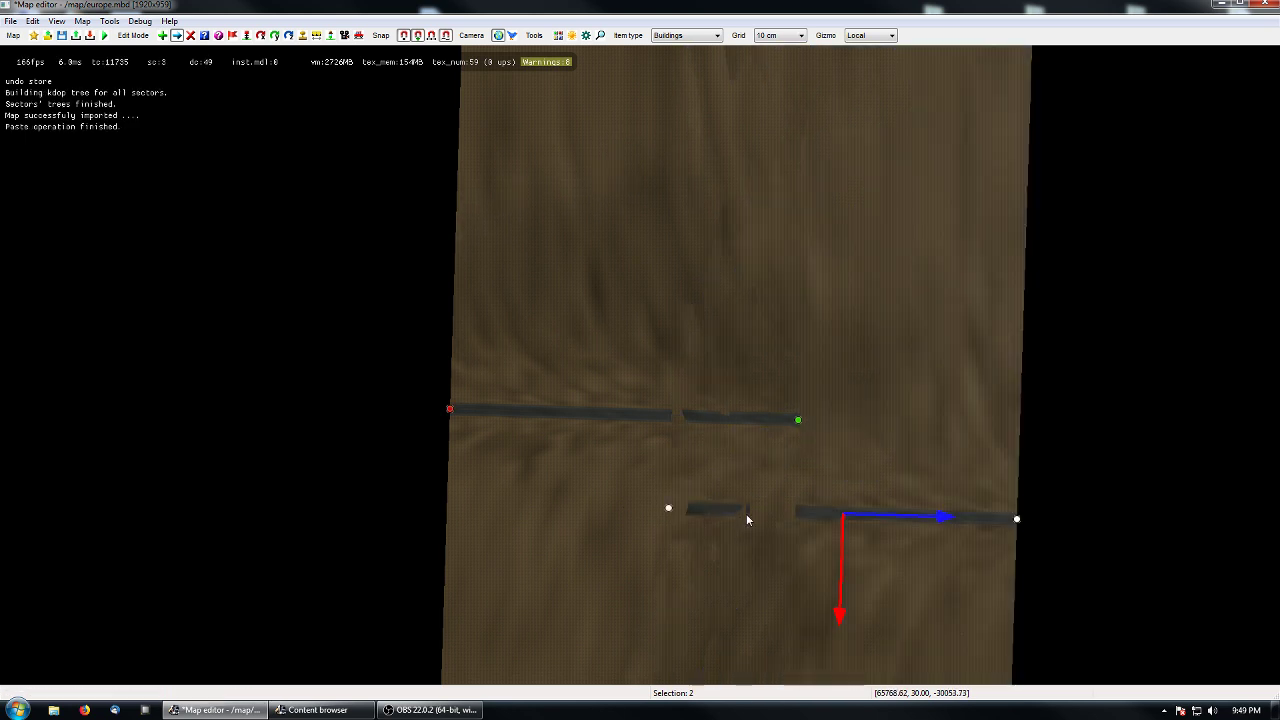
pyautogui.moveTo(738, 508); pyautogui.dragTo(557, 455, button='right')
pyautogui.click(551, 521)
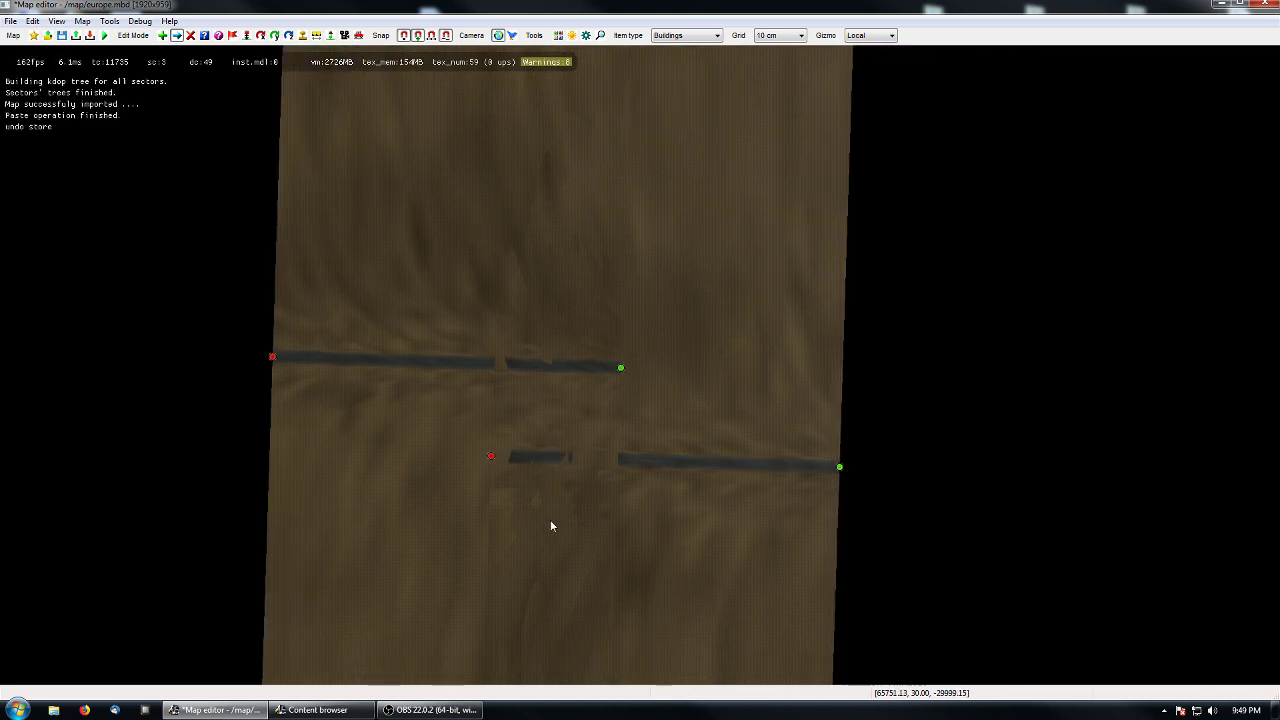
# - Shorten the copied road by moving its red start node towards its green end node, leaving a gap between the two terrains
pyautogui.click(493, 456)
pyautogui.moveTo(494, 457); pyautogui.dragTo(751, 463)
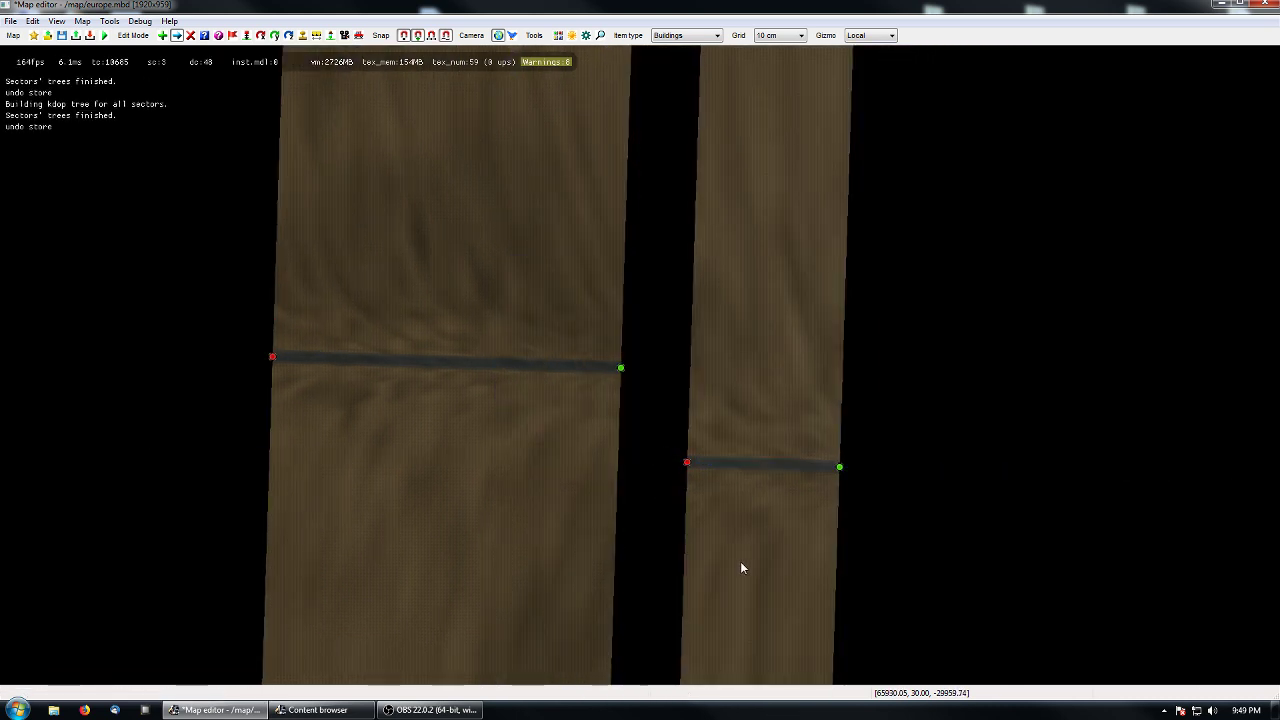
pyautogui.moveTo(743, 566); pyautogui.dragTo(643, 527, button='middle')
pyautogui.moveTo(644, 521); pyautogui.dragTo(548, 503, button='right')
pyautogui.moveTo(355, 437); pyautogui.dragTo(384, 511, button='right')
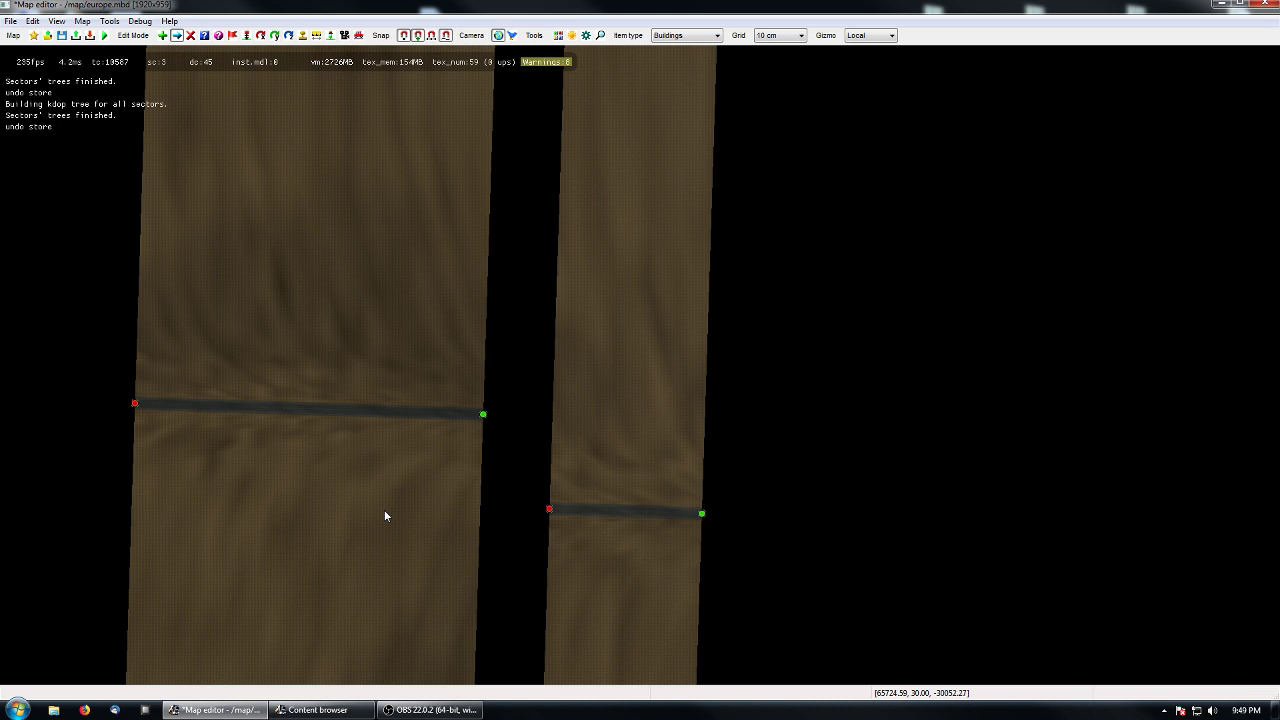
pyautogui.moveTo(380, 516); pyautogui.dragTo(497, 551, button='middle')
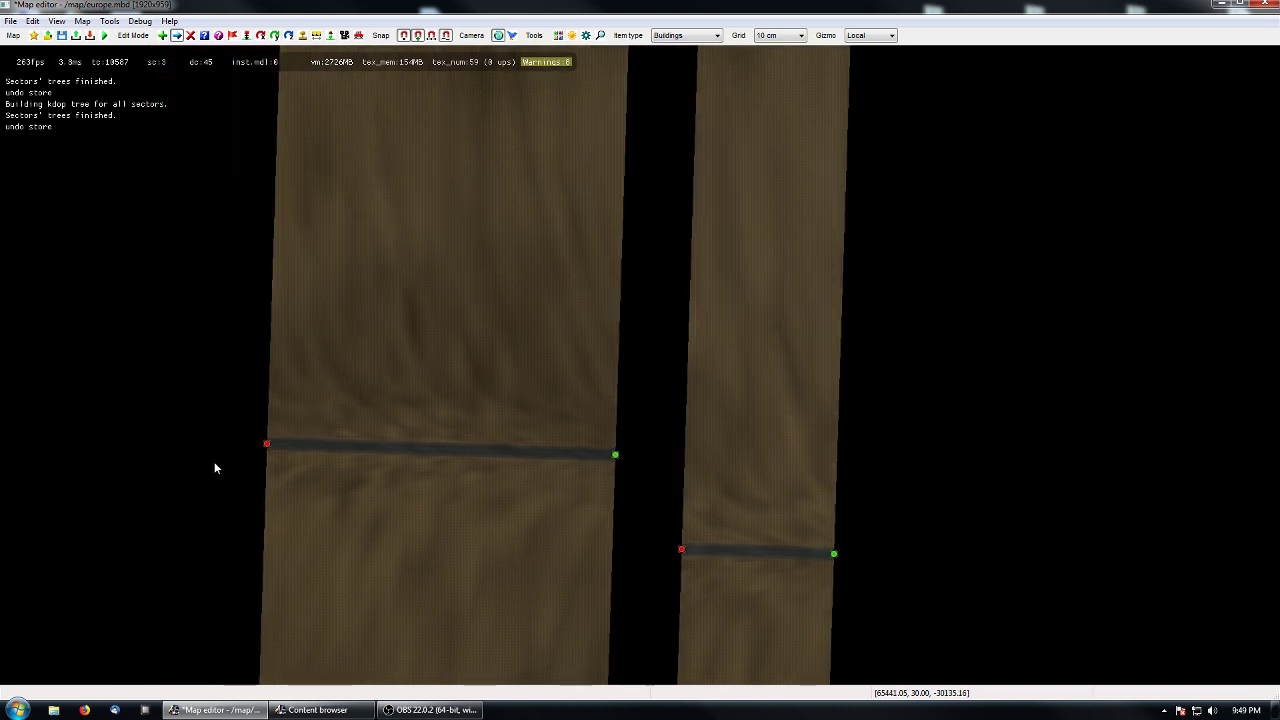
# - Delete the longer road with its terrain and paste it back in its original place
pyautogui.click(270, 452)
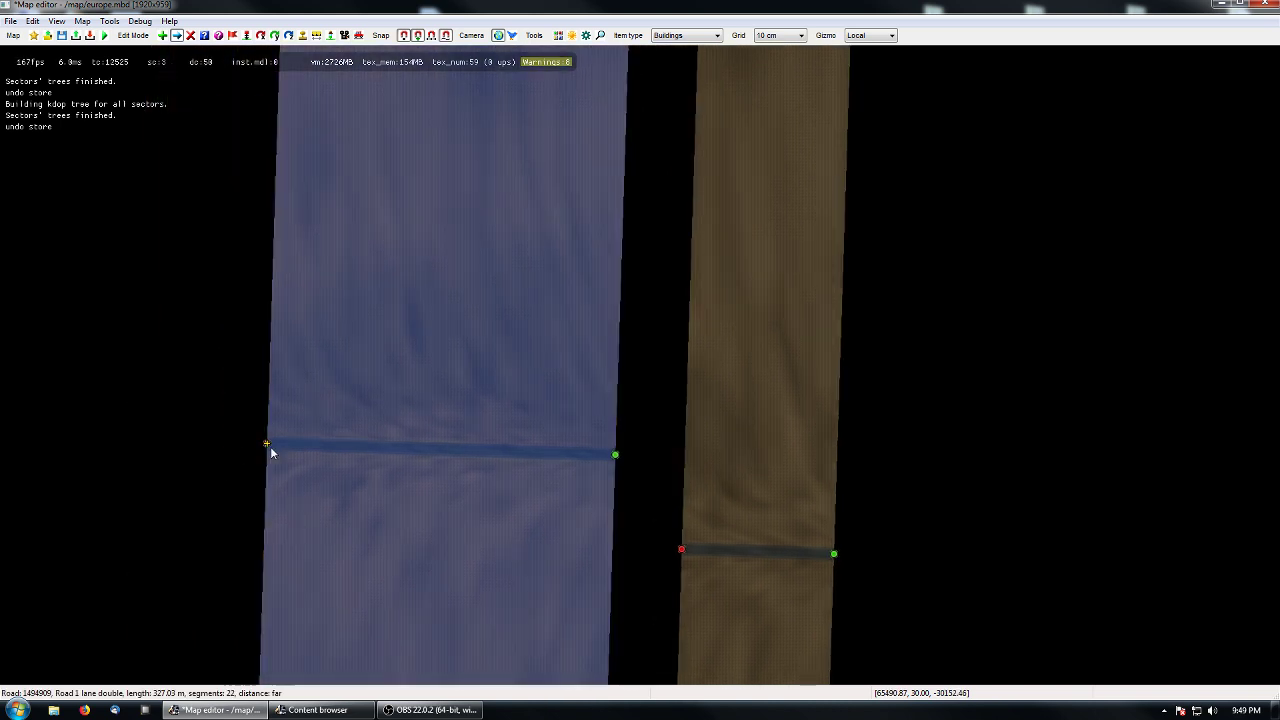
pyautogui.click(270, 446)
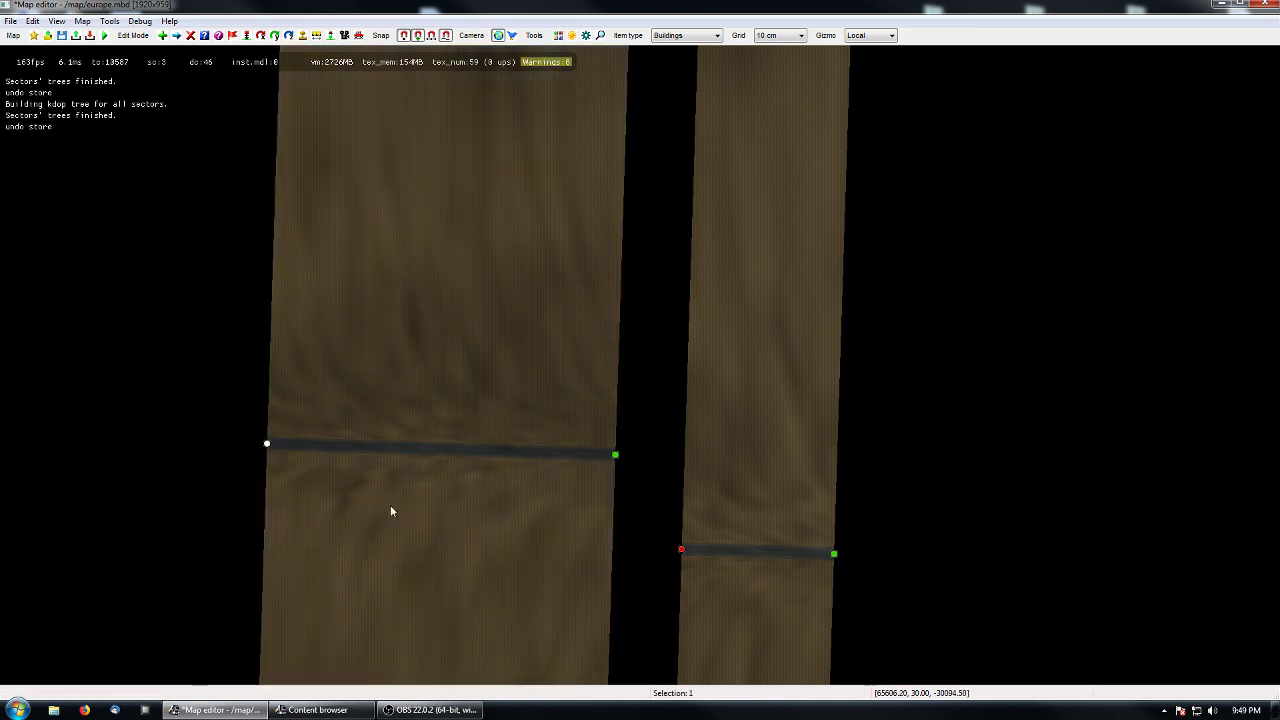
pyautogui.click(387, 509)
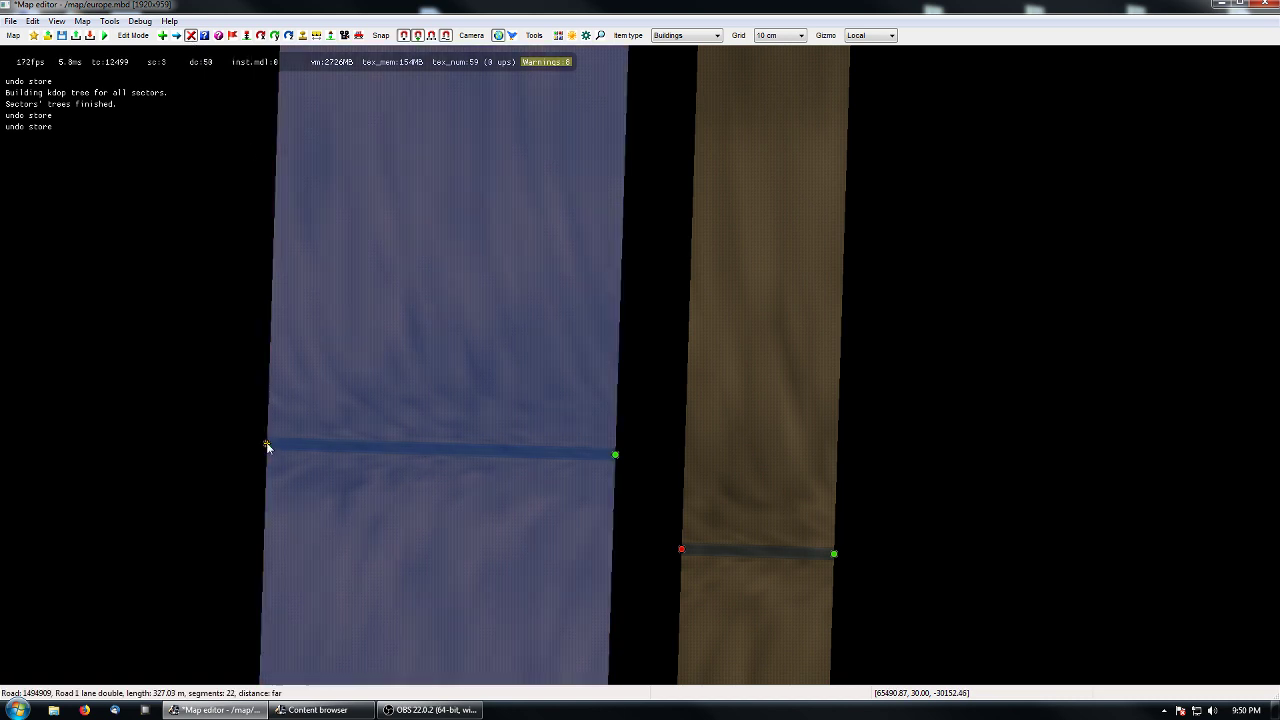
pyautogui.press('Delete')
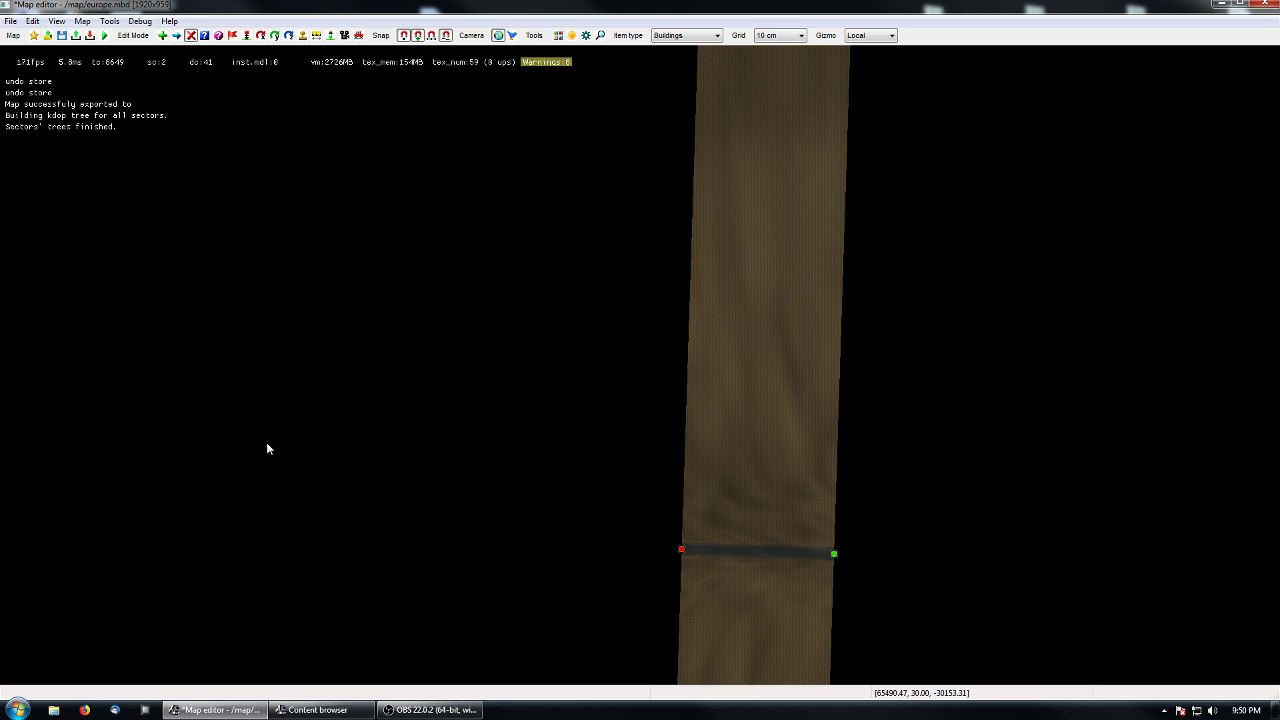
pyautogui.hotkey('ctrl', 'v')
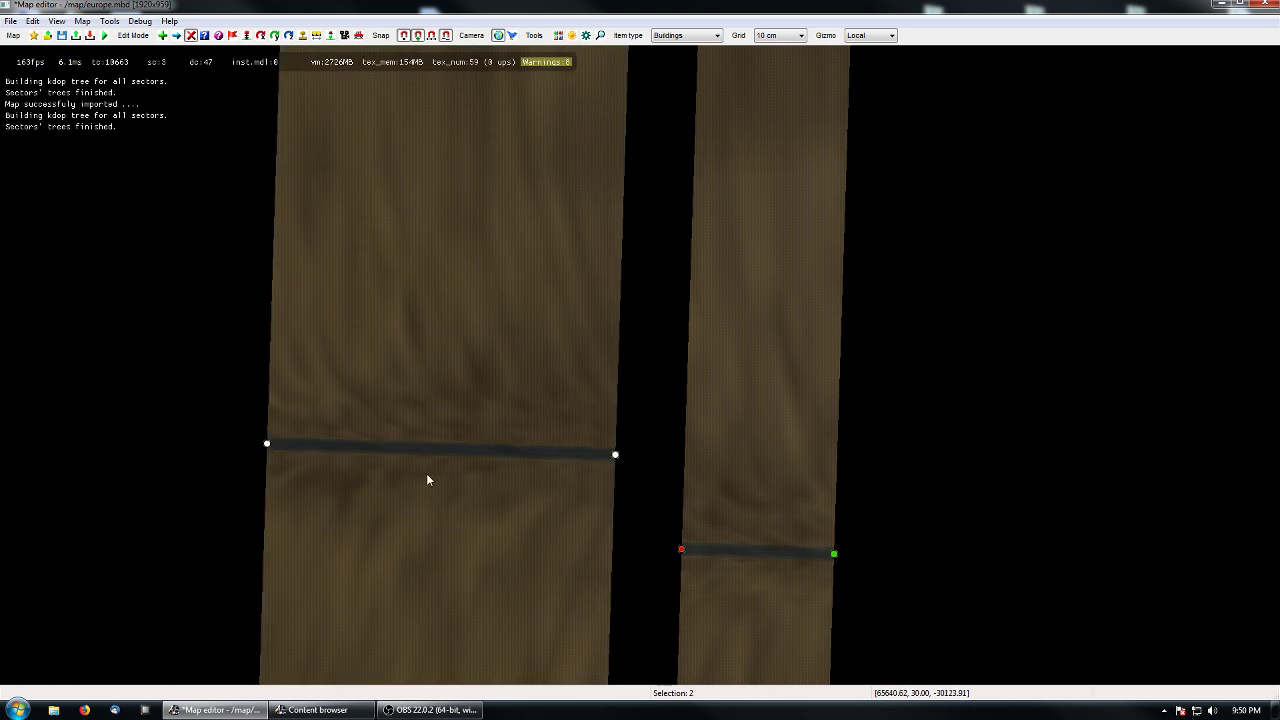
# - Cut the shorter road together with its terrain and paste it back in its original place
pyautogui.moveTo(420, 473); pyautogui.dragTo(605, 530, button='right')
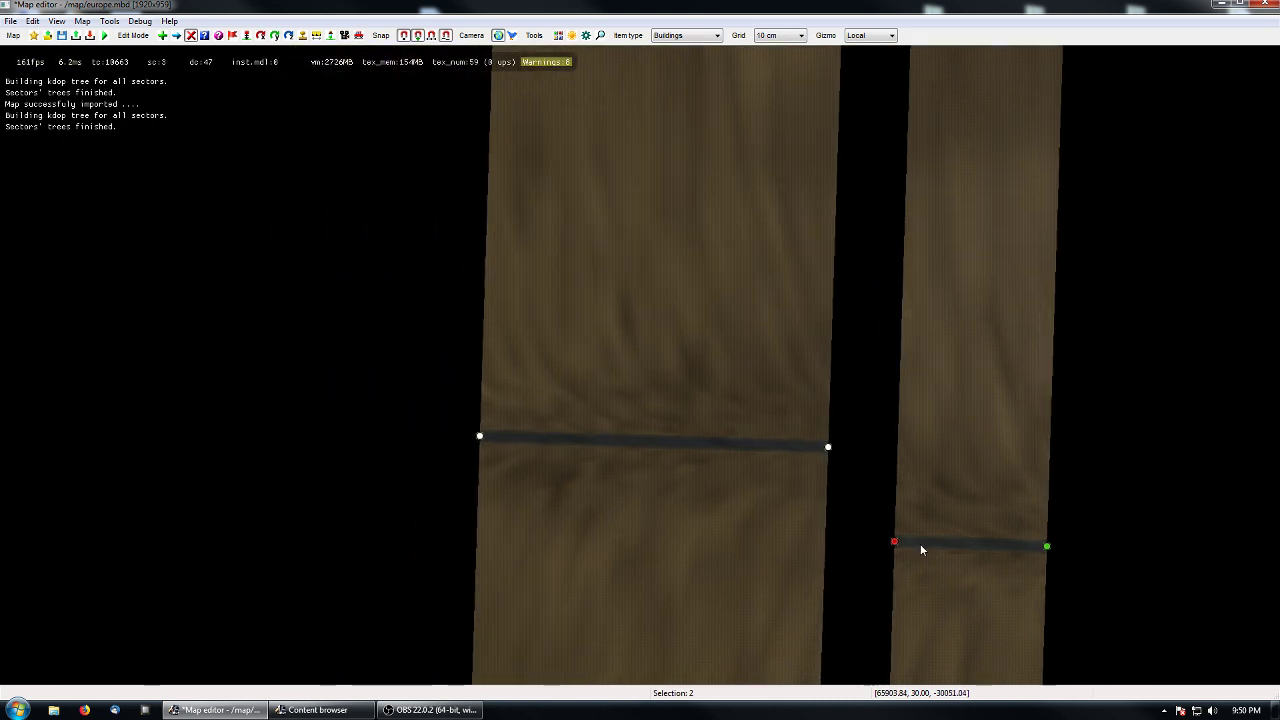
pyautogui.click(922, 549)
pyautogui.press('Delete')
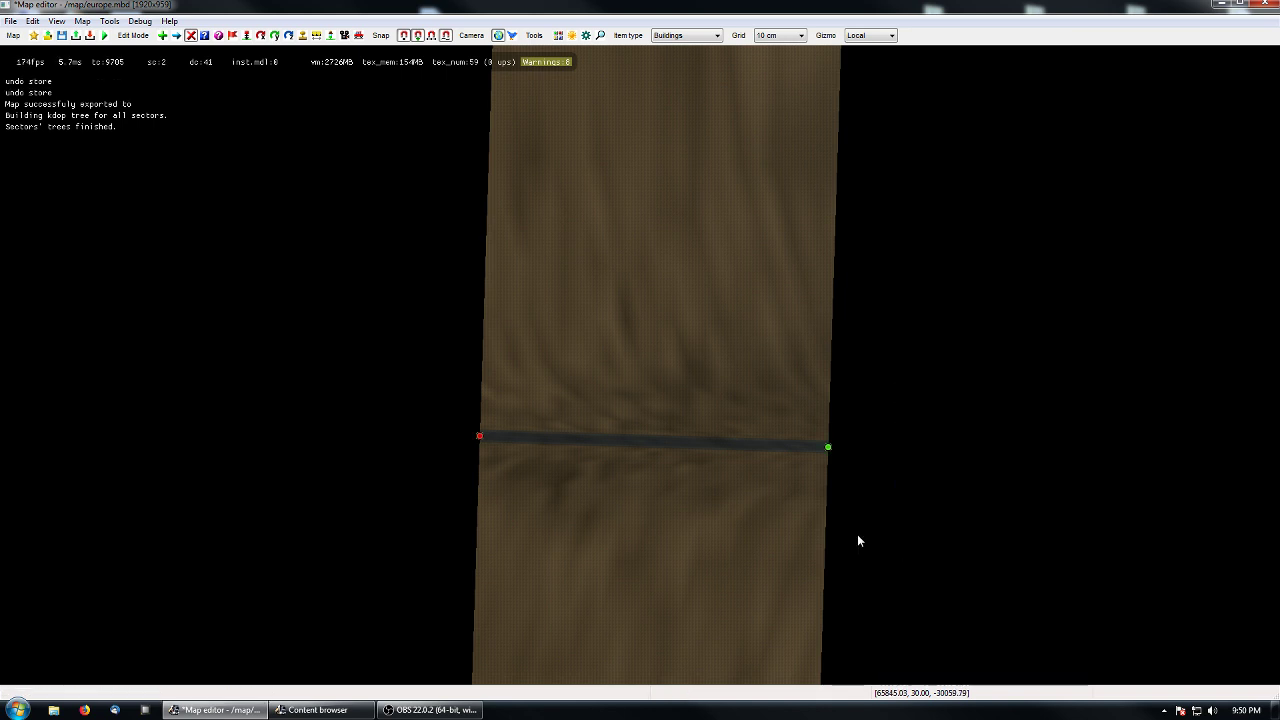
pyautogui.hotkey('ctrl', 'v')
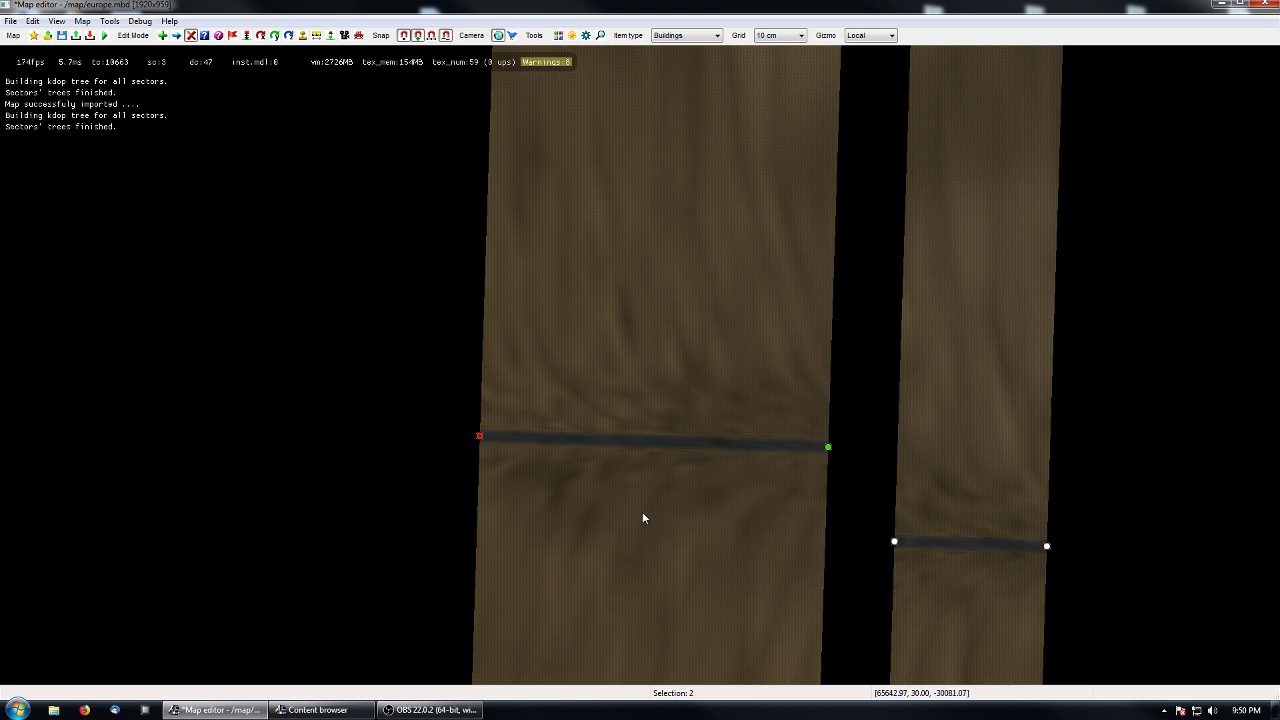
# - Select both nodes of the longer road, cut it with its terrain, paste it back in its original place, and clear the selection
pyautogui.press('t')
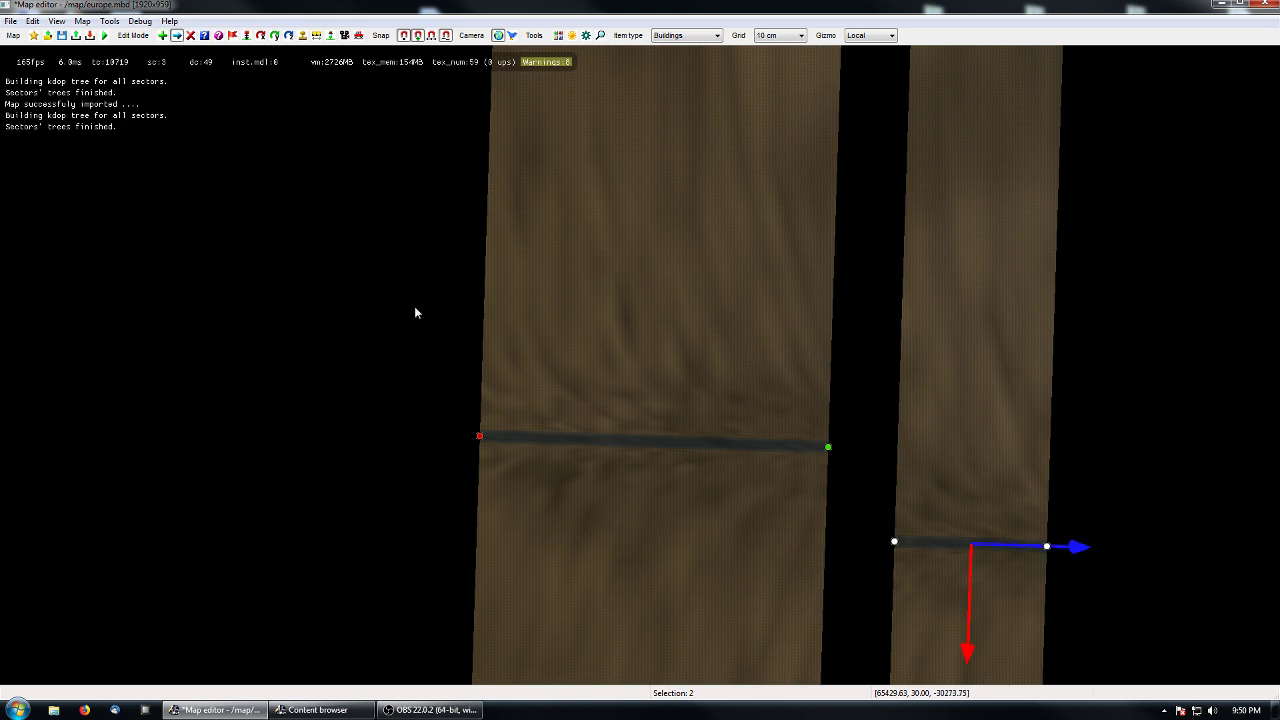
pyautogui.moveTo(423, 319); pyautogui.dragTo(833, 515)
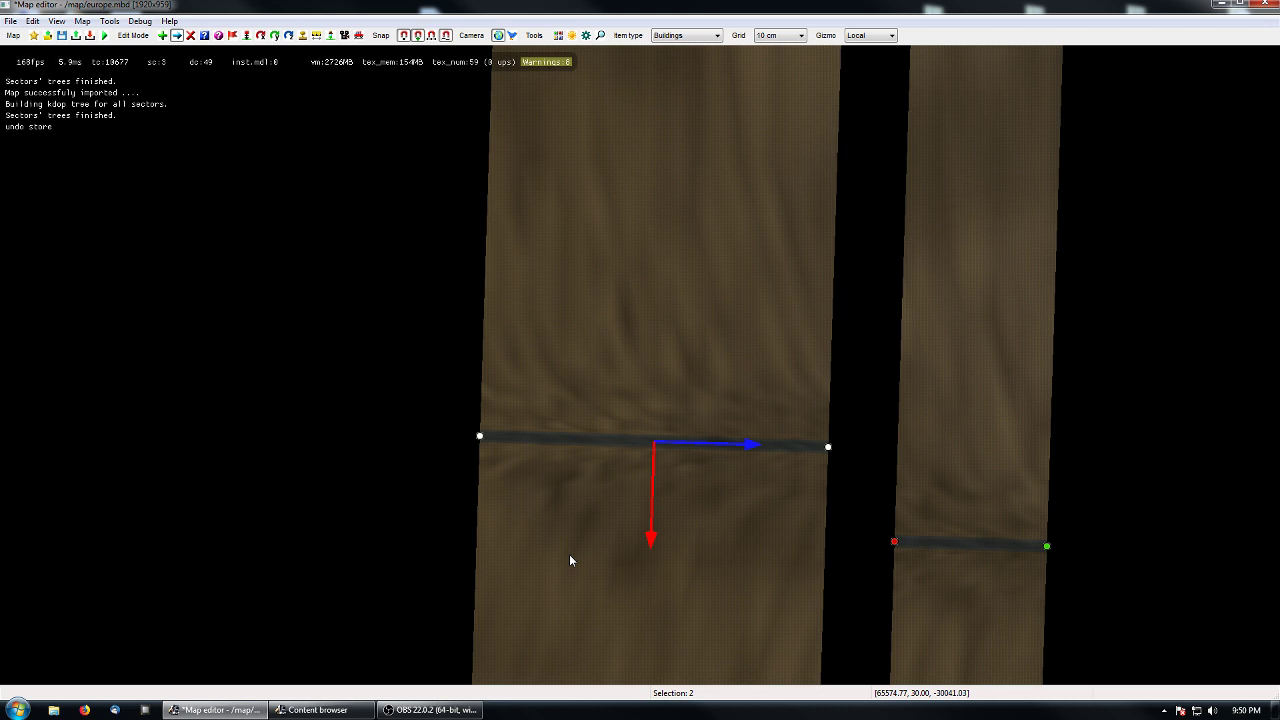
pyautogui.press('Delete')
pyautogui.moveTo(708, 545); pyautogui.dragTo(469, 477, button='middle')
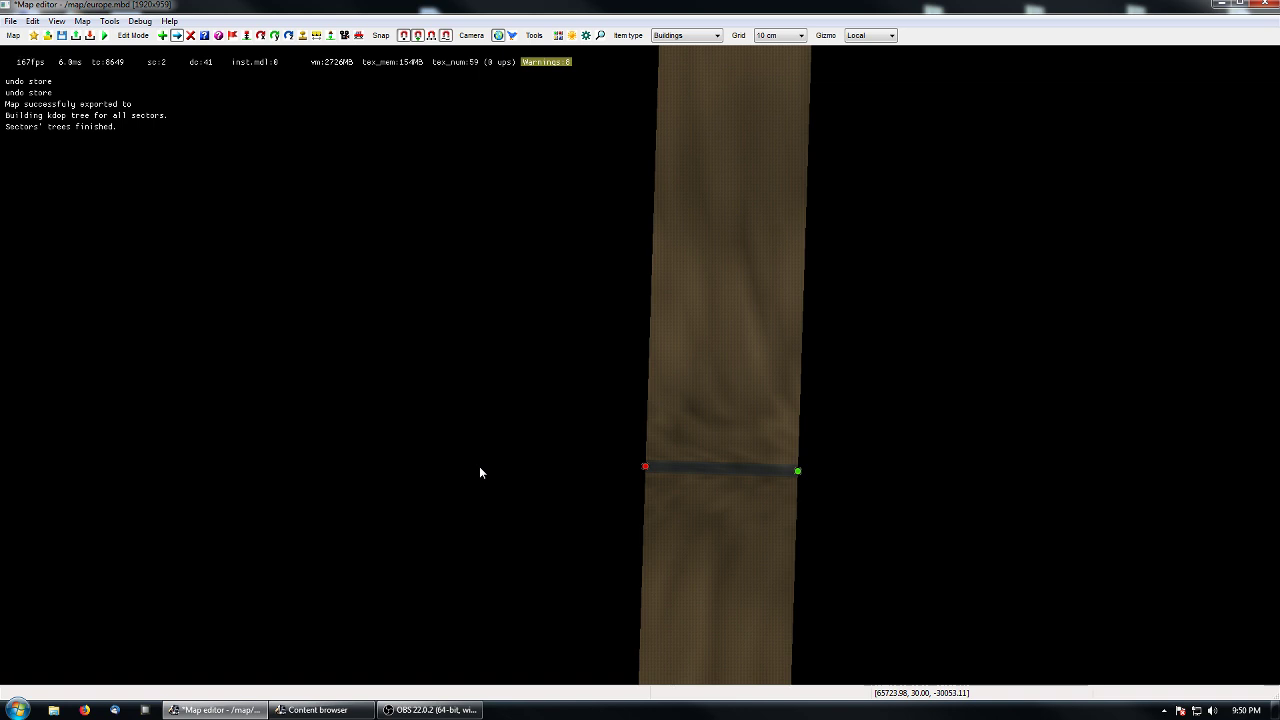
pyautogui.hotkey('ctrl', 'v')
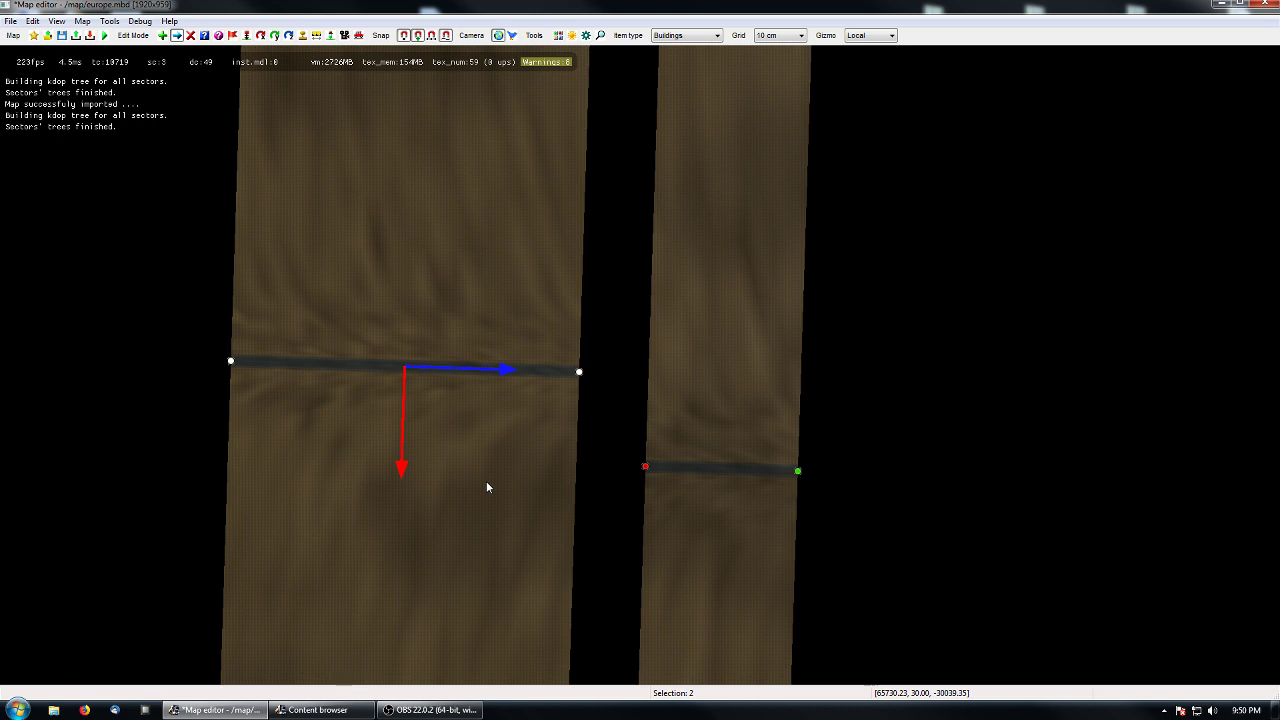
pyautogui.click(488, 487)
pyautogui.moveTo(336, 416); pyautogui.dragTo(419, 472, button='right')
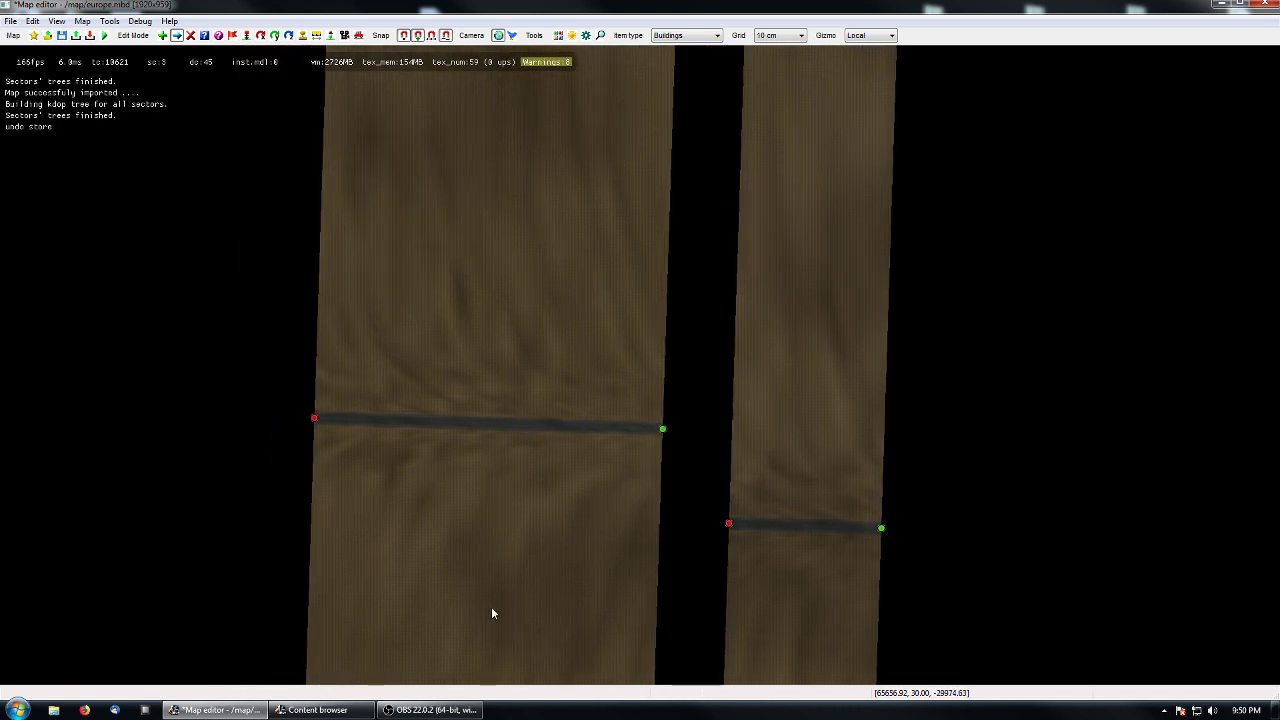
pyautogui.moveTo(491, 607); pyautogui.dragTo(441, 545, button='right')
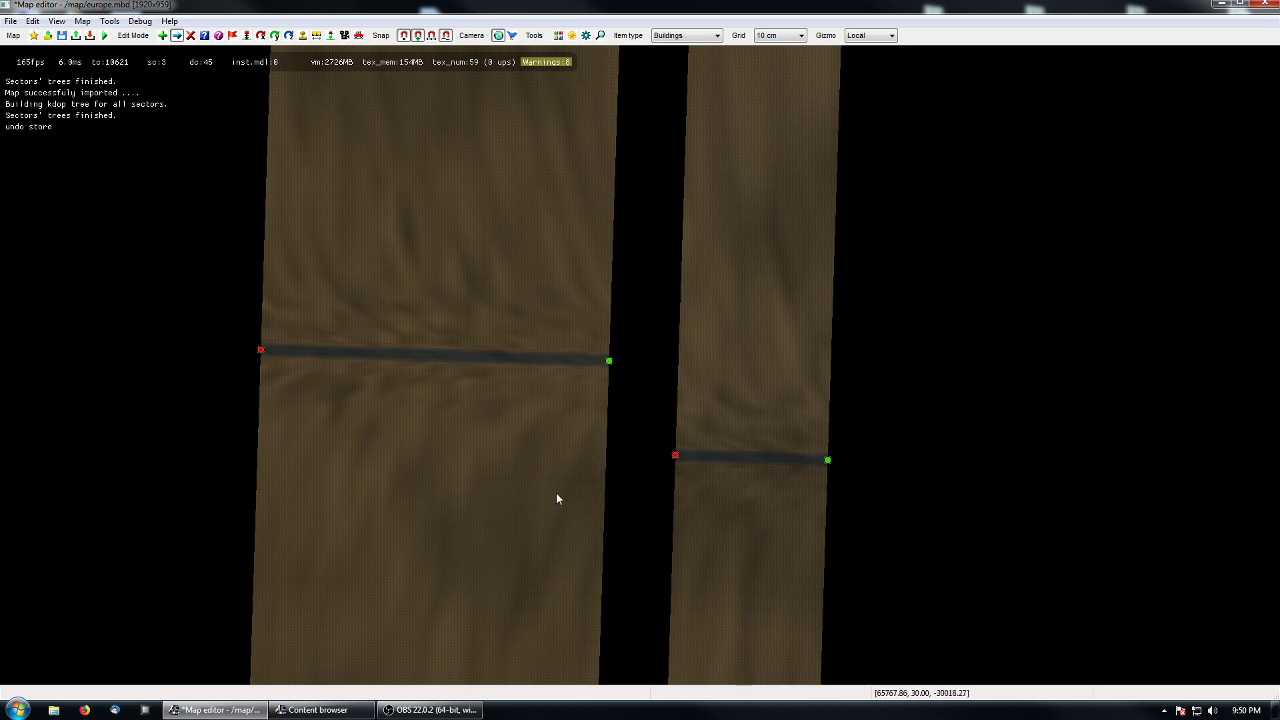
pyautogui.moveTo(557, 500); pyautogui.dragTo(489, 526, button='right')
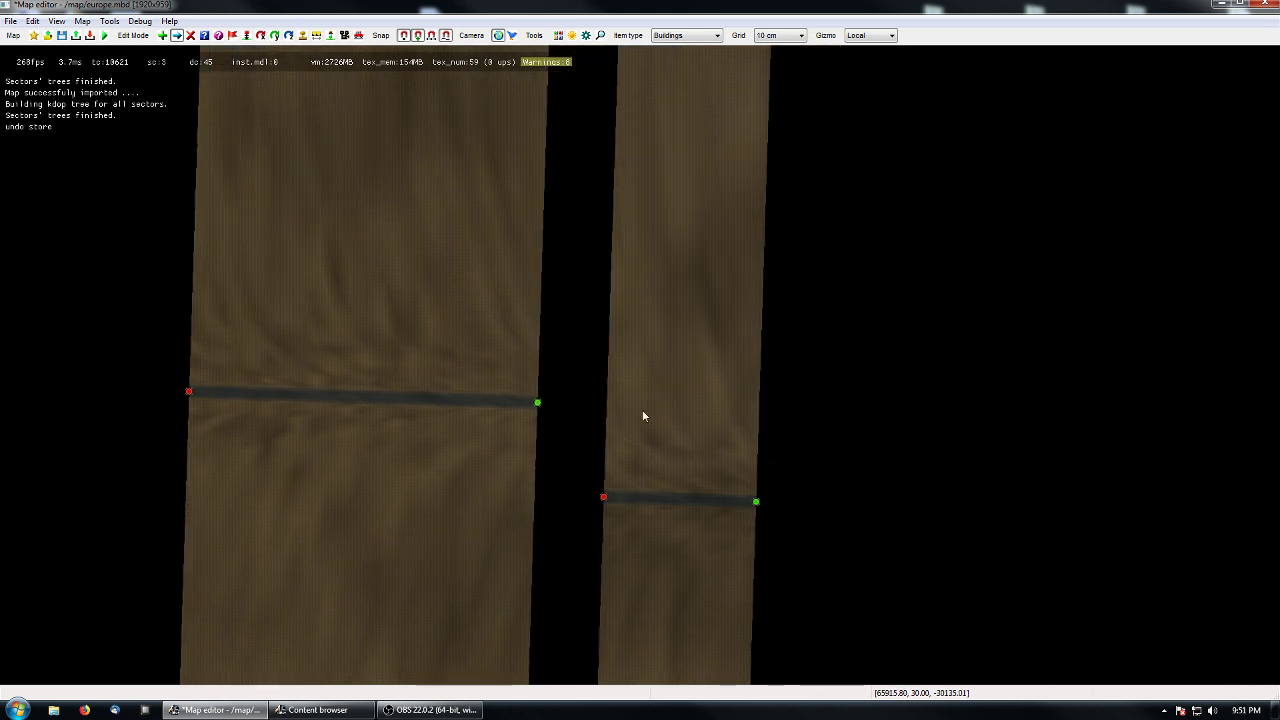
pyautogui.moveTo(665, 392); pyautogui.dragTo(646, 401, button='right')
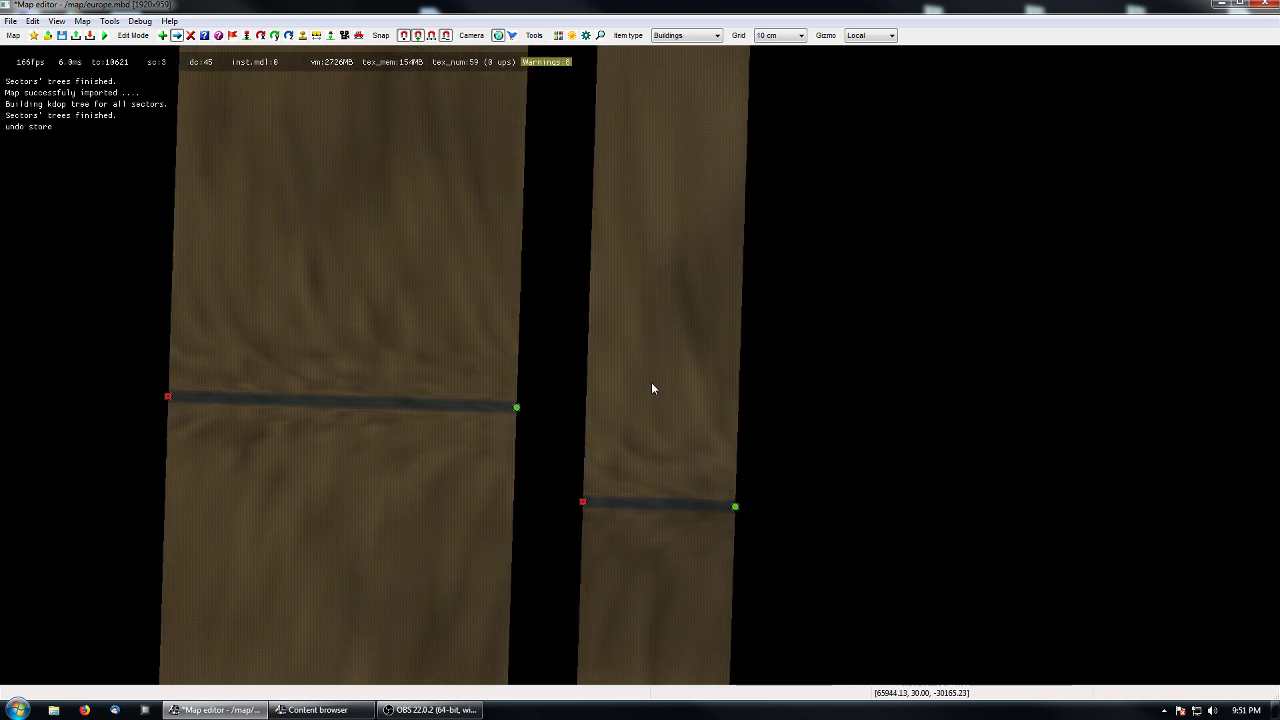
pyautogui.moveTo(651, 386); pyautogui.dragTo(684, 414, button='right')
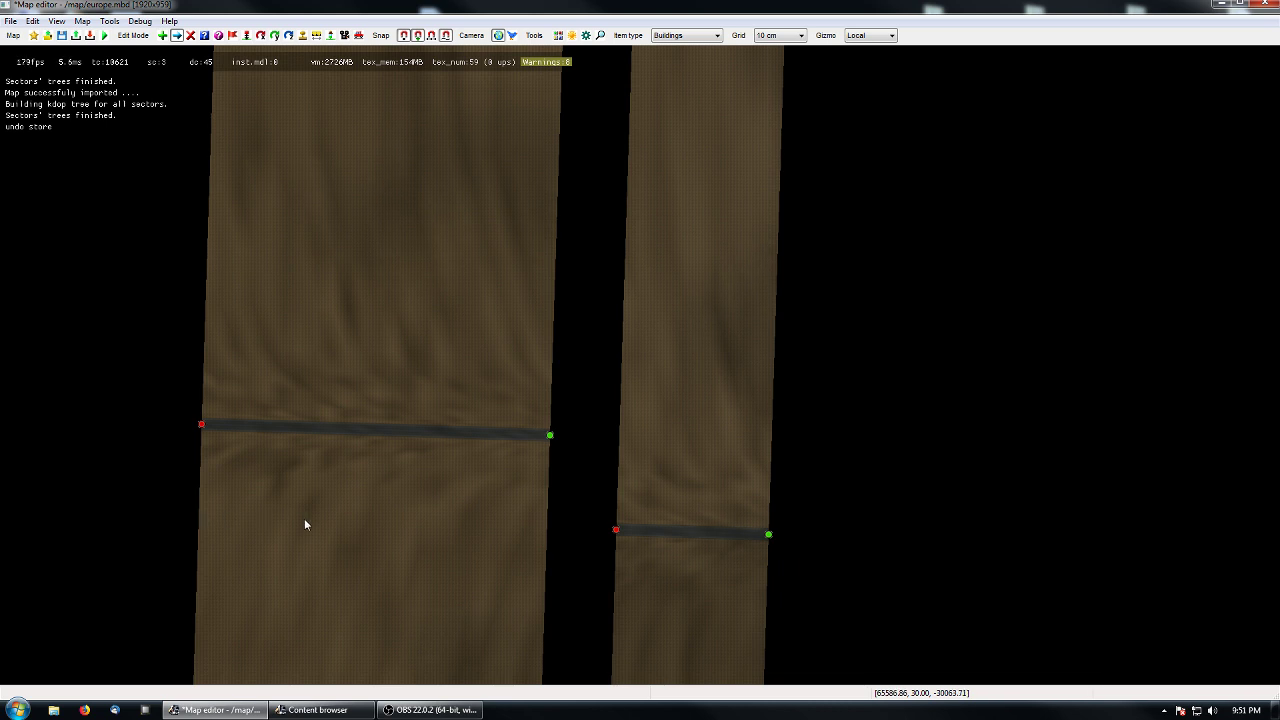
# - Rotate the whole longer road about -33.6 degrees around its red start node, and swing it around its green end node across the shorter road
pyautogui.moveTo(158, 380); pyautogui.dragTo(592, 482)
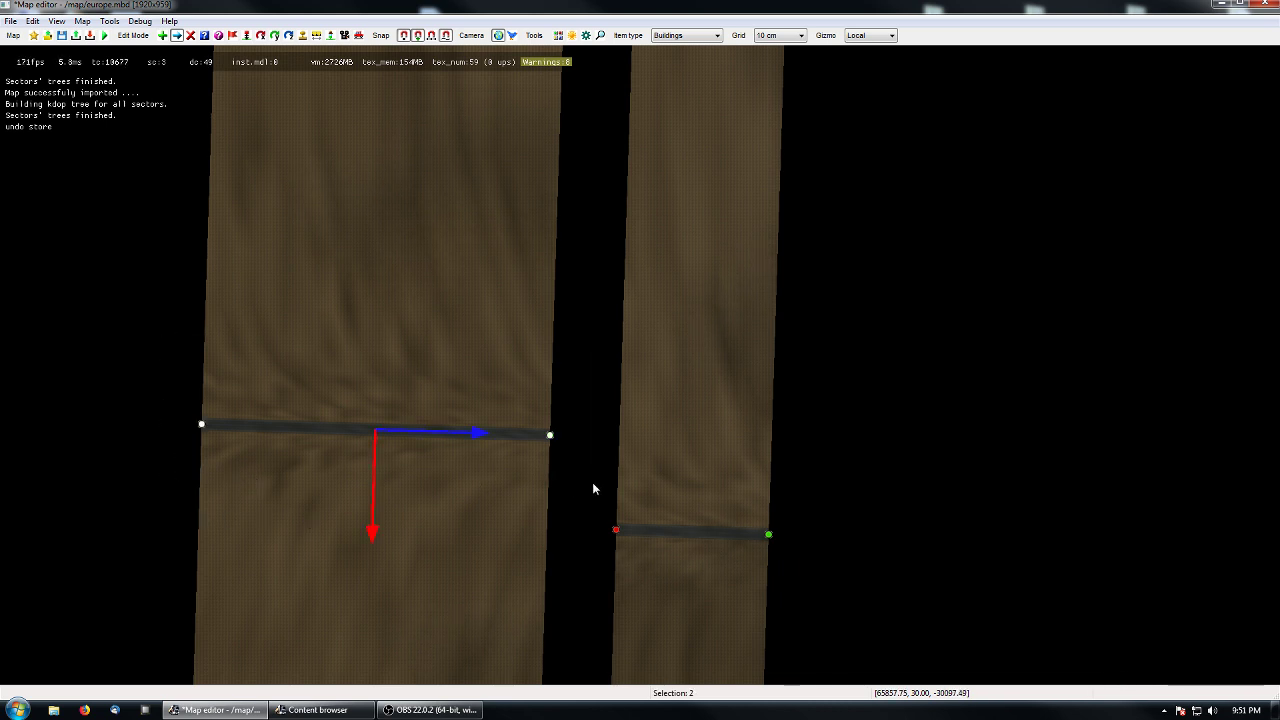
pyautogui.moveTo(474, 537); pyautogui.dragTo(531, 520, button='right')
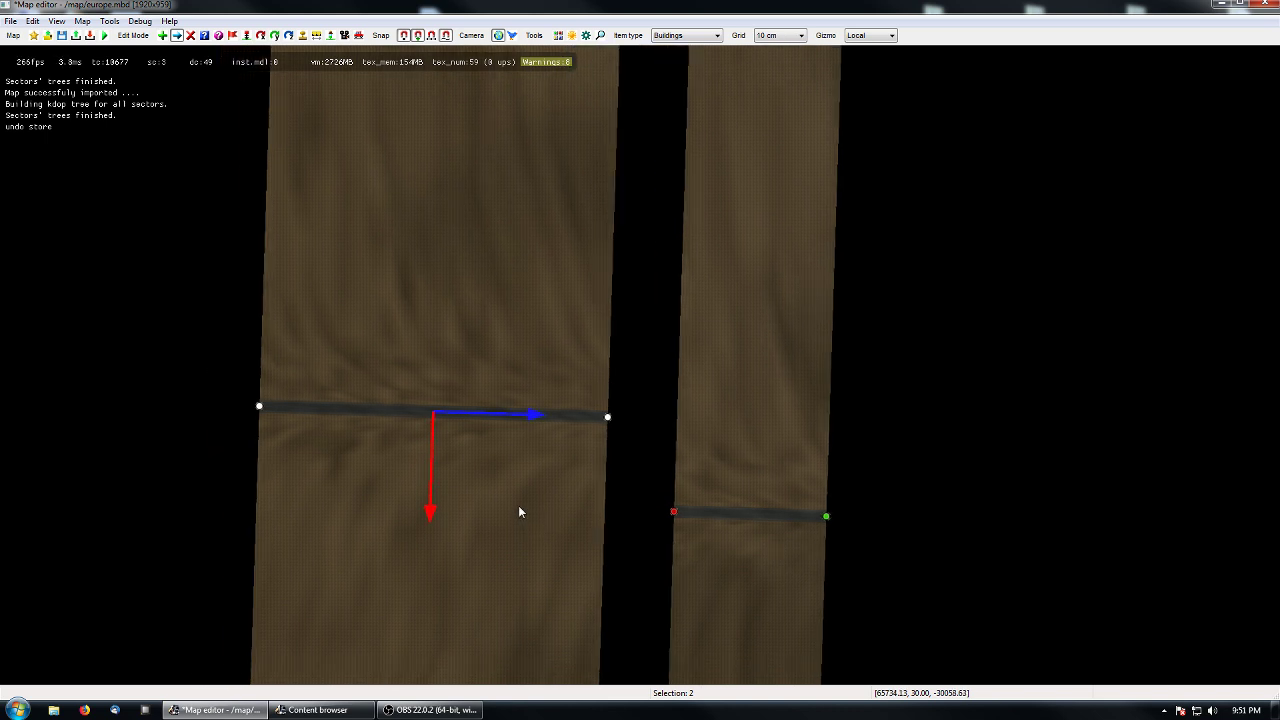
pyautogui.press('r')
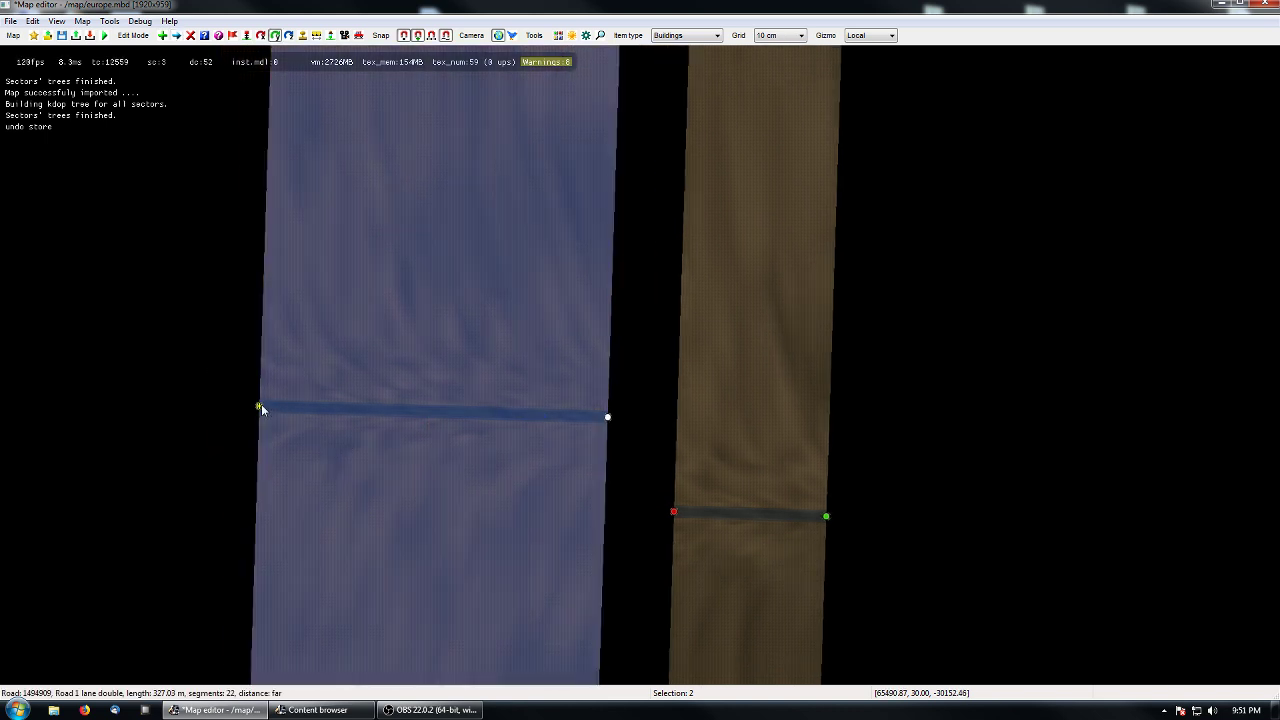
pyautogui.moveTo(260, 409); pyautogui.dragTo(320, 471)
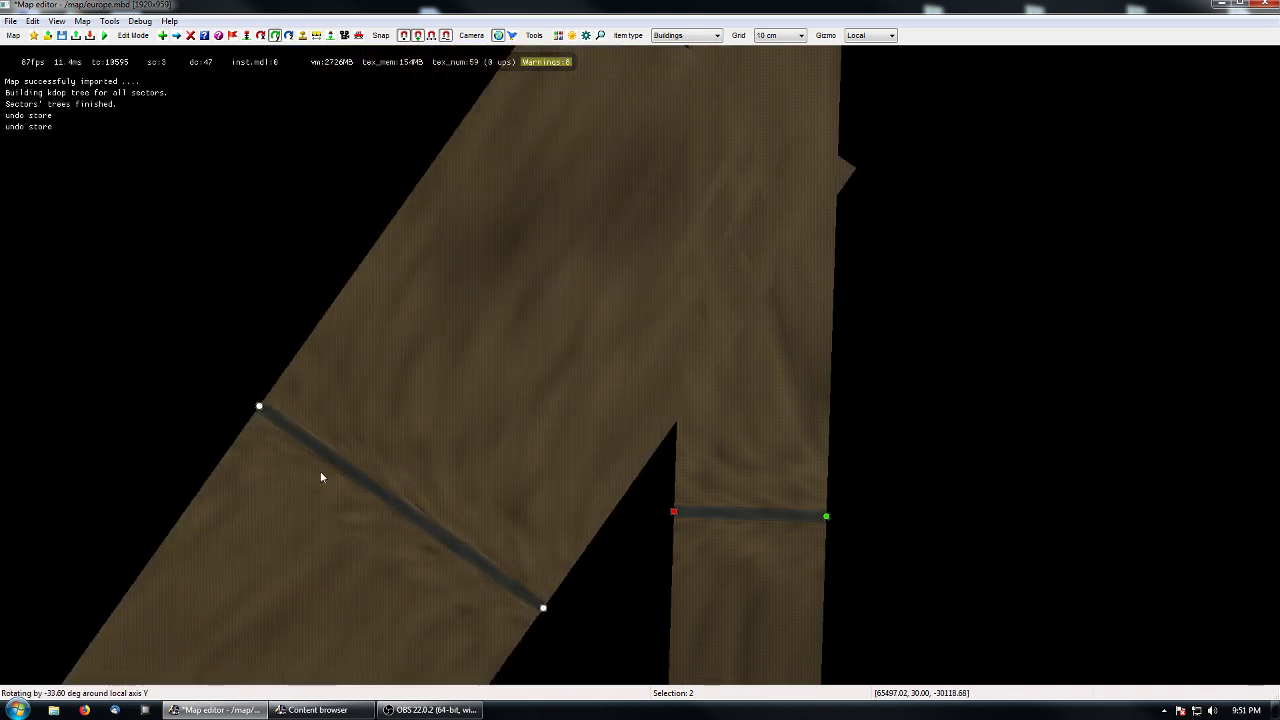
pyautogui.moveTo(549, 612); pyautogui.dragTo(417, 371)
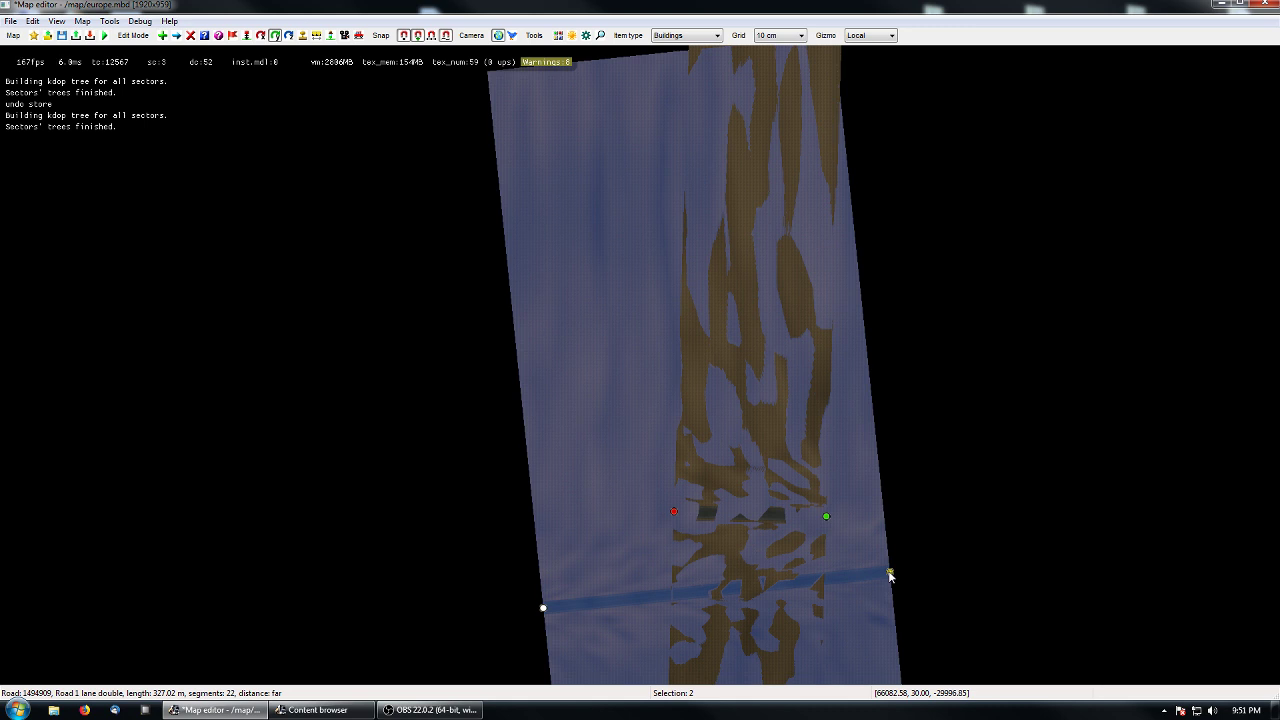
# - Move the rotated longer road along its local axes away from the shorter road, leaving a gap between their terrains
pyautogui.press('m')
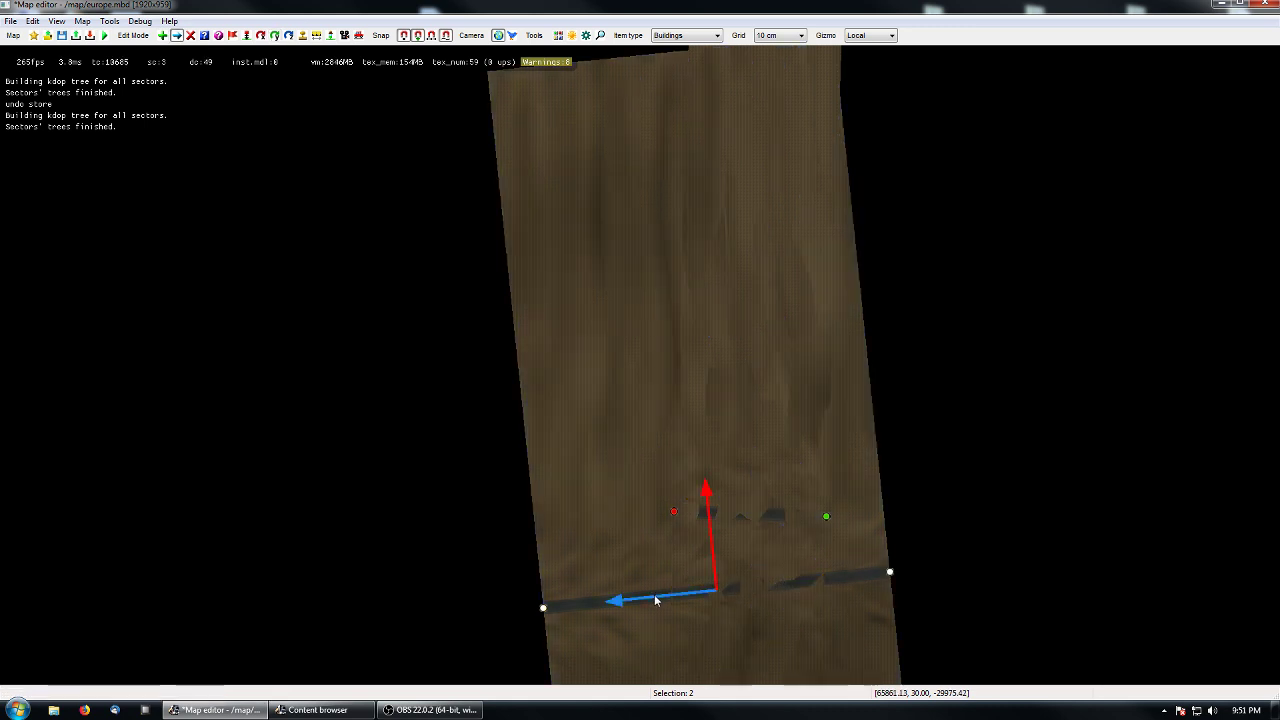
pyautogui.moveTo(654, 594); pyautogui.dragTo(317, 296)
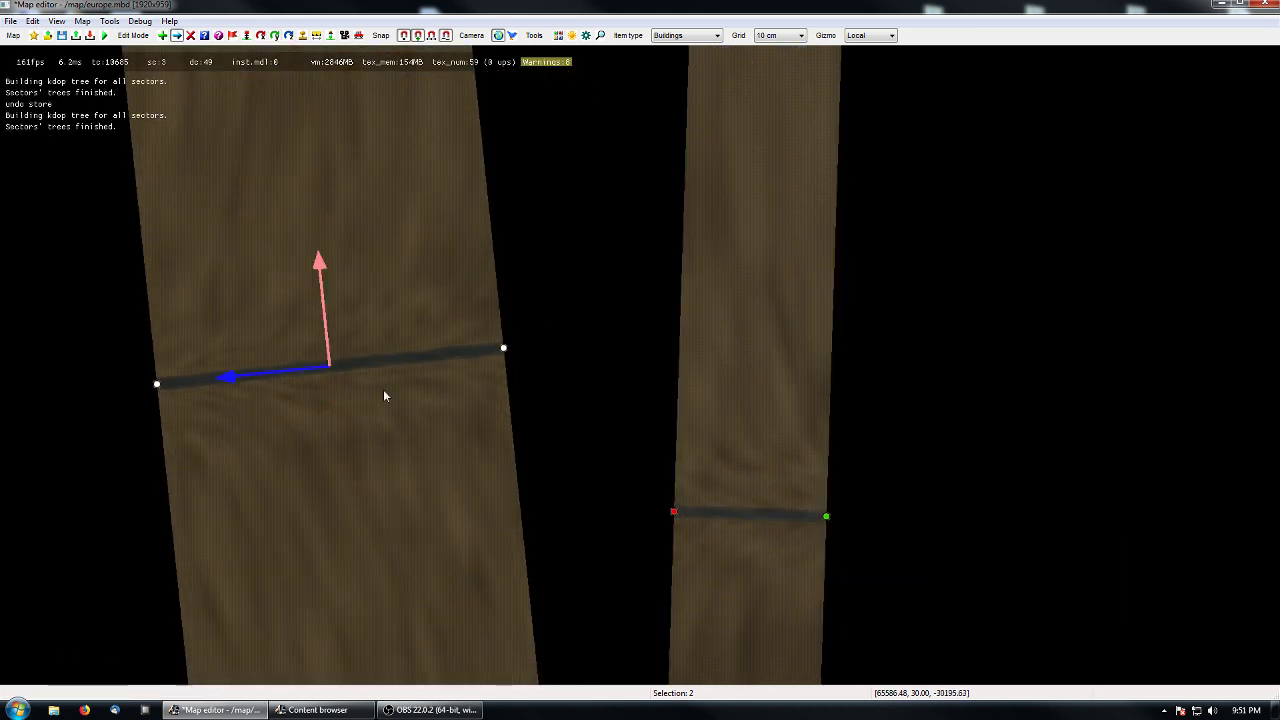
pyautogui.moveTo(495, 546); pyautogui.dragTo(541, 460, button='right')
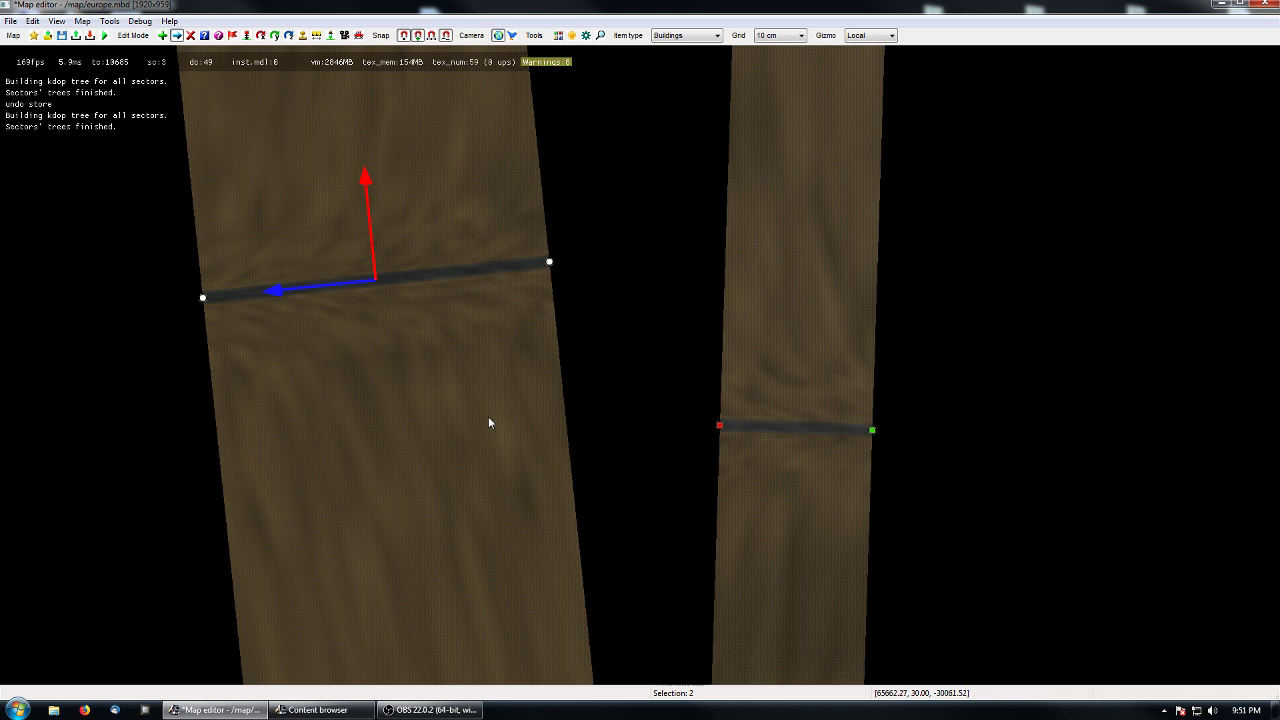
pyautogui.moveTo(462, 403); pyautogui.dragTo(541, 403, button='right')
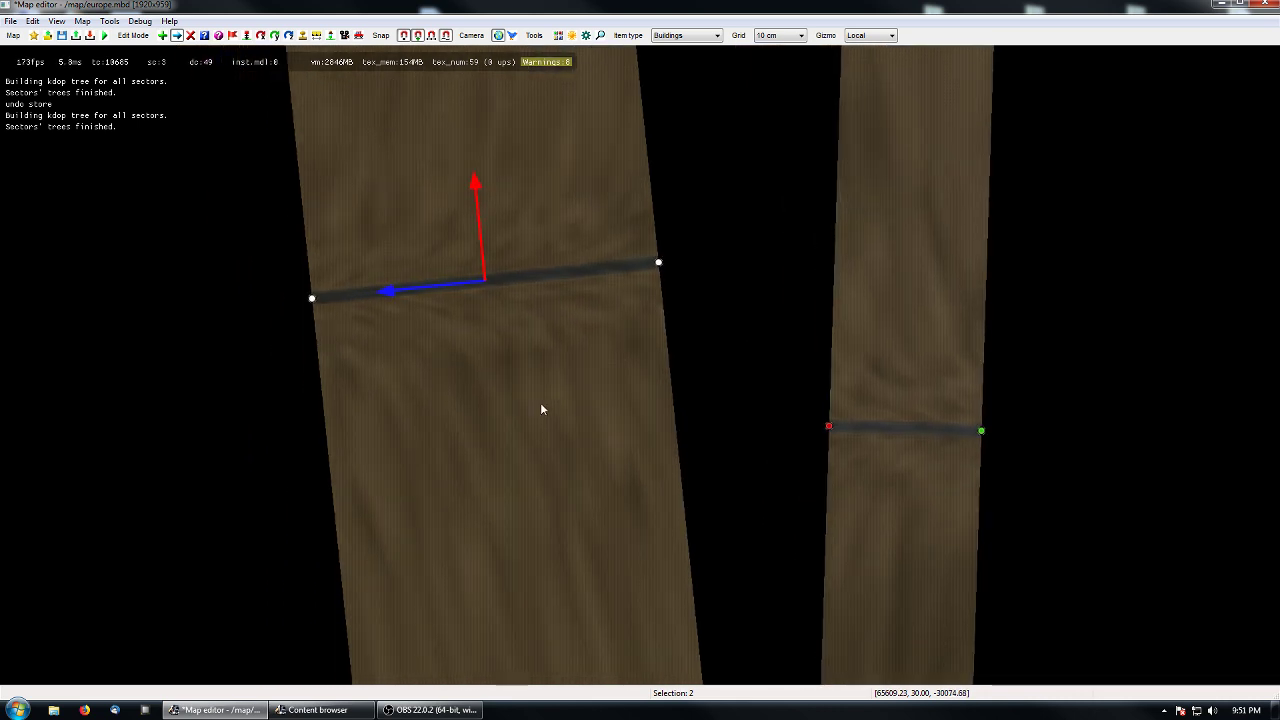
# - Raise the longer road vertically in the perspective view, and return to the top-down view with nothing selected
pyautogui.press('p')
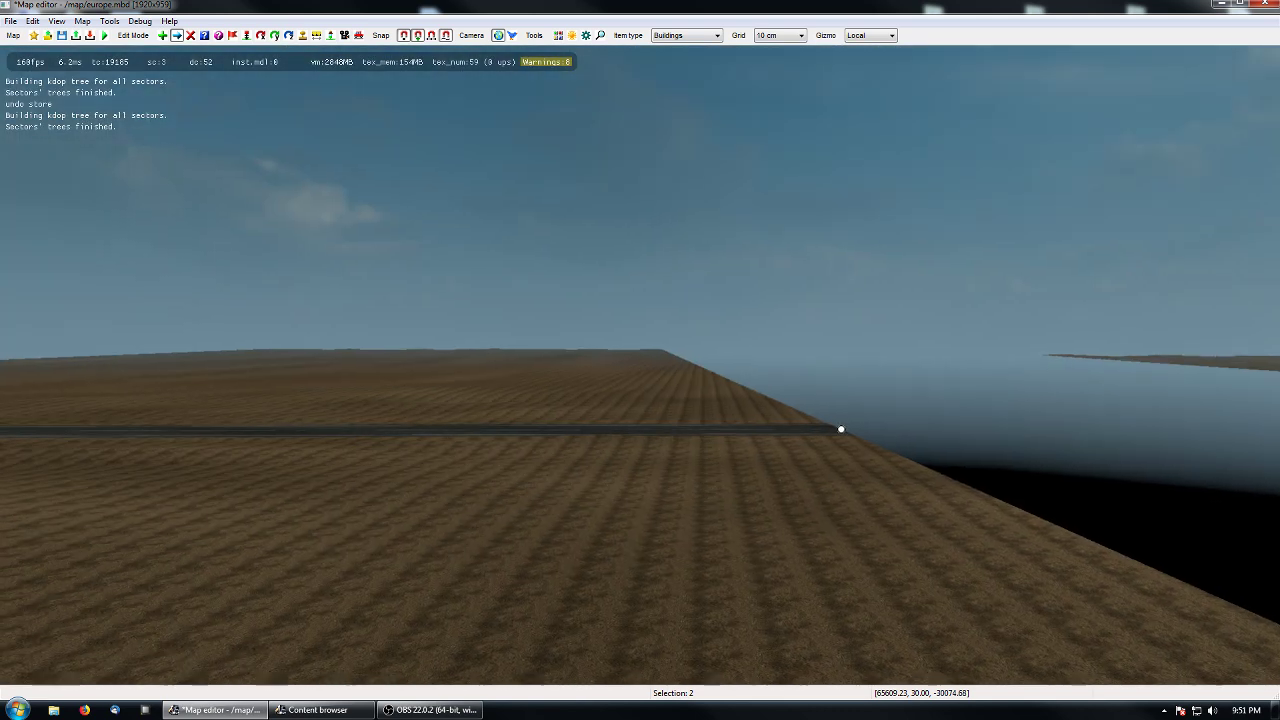
pyautogui.press('KP_8')
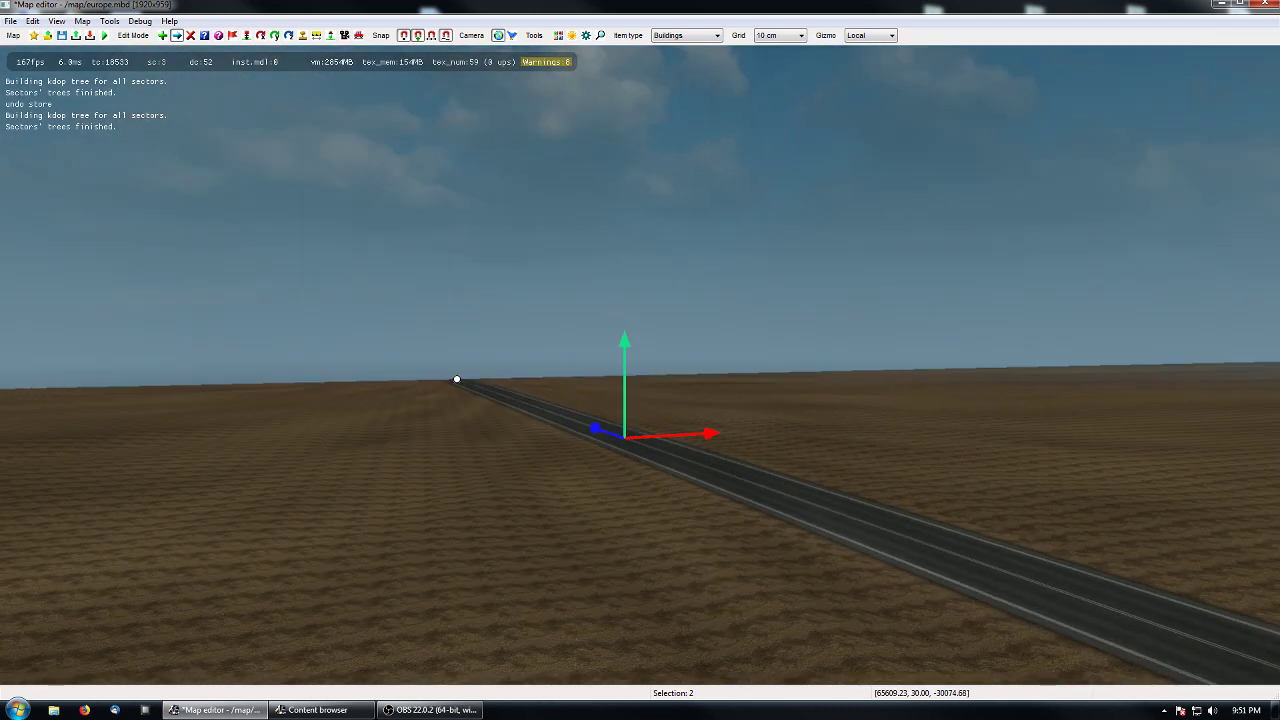
pyautogui.press('KP_8')
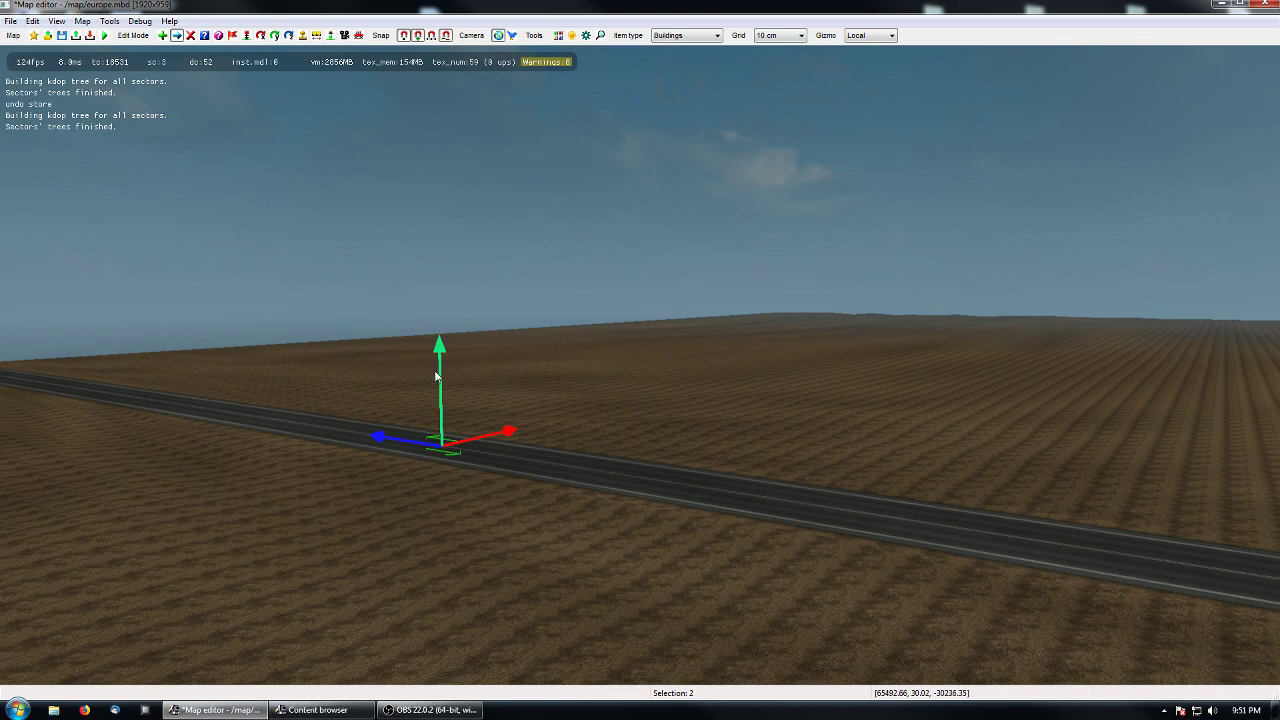
pyautogui.moveTo(436, 376); pyautogui.dragTo(466, 378)
pyautogui.press('p')
pyautogui.press('p')
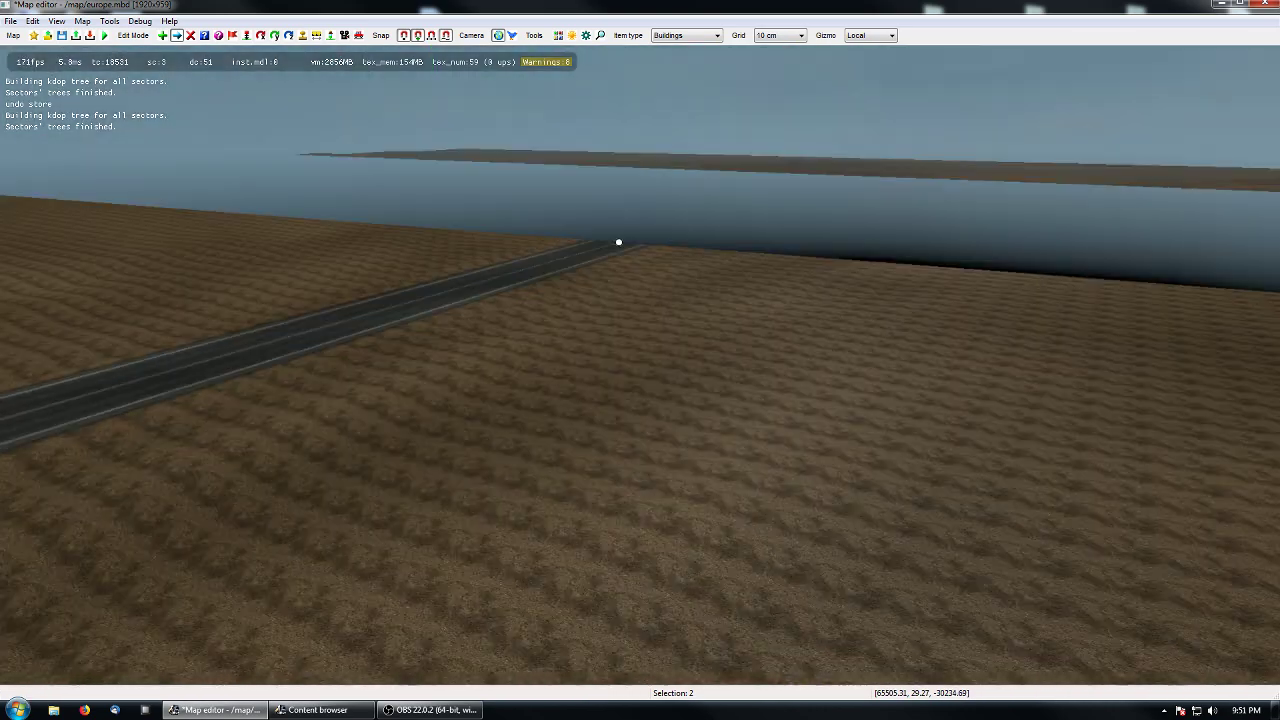
pyautogui.moveTo(466, 378); pyautogui.dragTo(466, 350, button='right')
pyautogui.moveTo(897, 262); pyautogui.dragTo(904, 163)
pyautogui.press('p')
pyautogui.moveTo(760, 442); pyautogui.dragTo(506, 300, button='right')
pyautogui.click(659, 537)
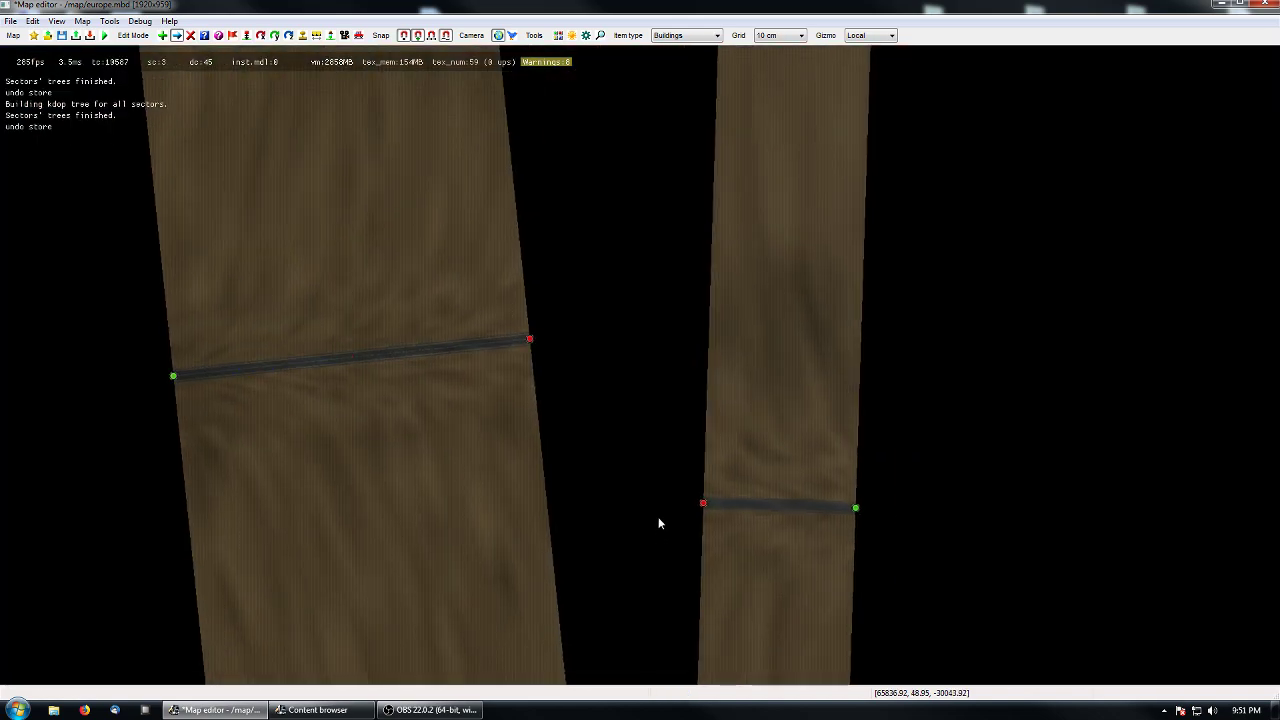
# - Set the gizmo to Global and move the longer road along the global axes down and closer to the shorter road
pyautogui.moveTo(109, 266); pyautogui.dragTo(602, 495)
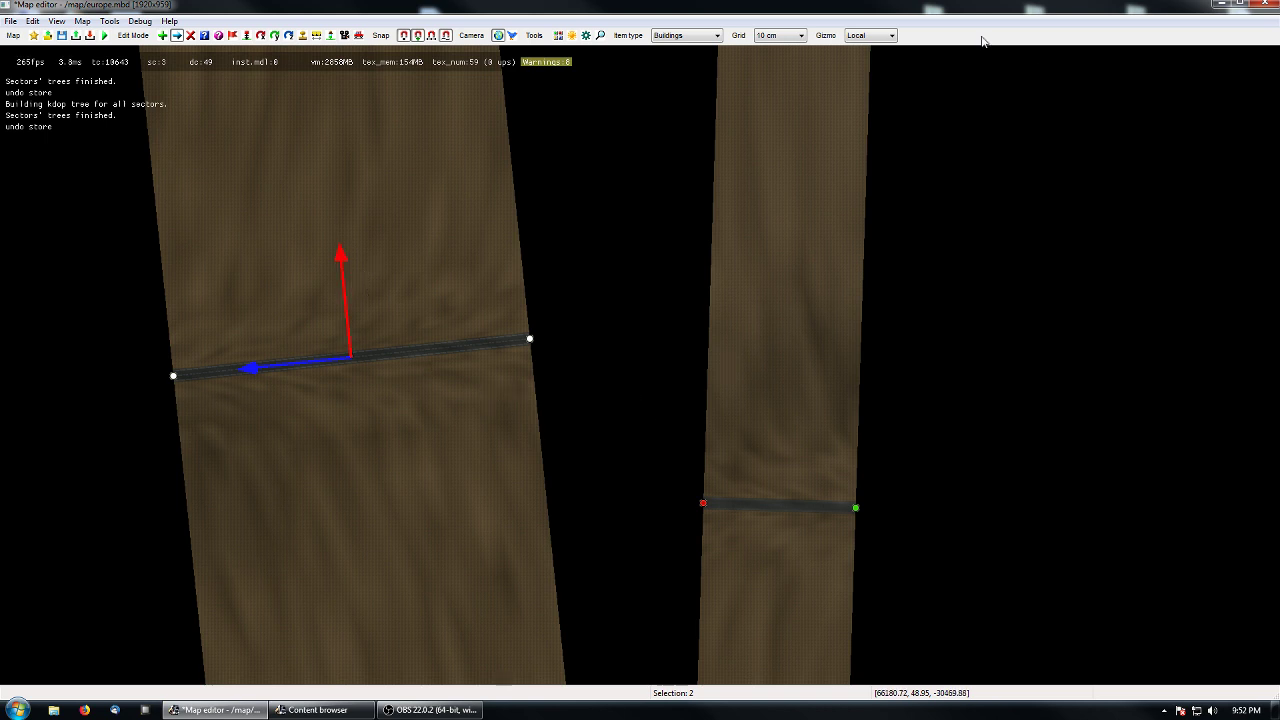
pyautogui.click(887, 38)
pyautogui.click(887, 38)
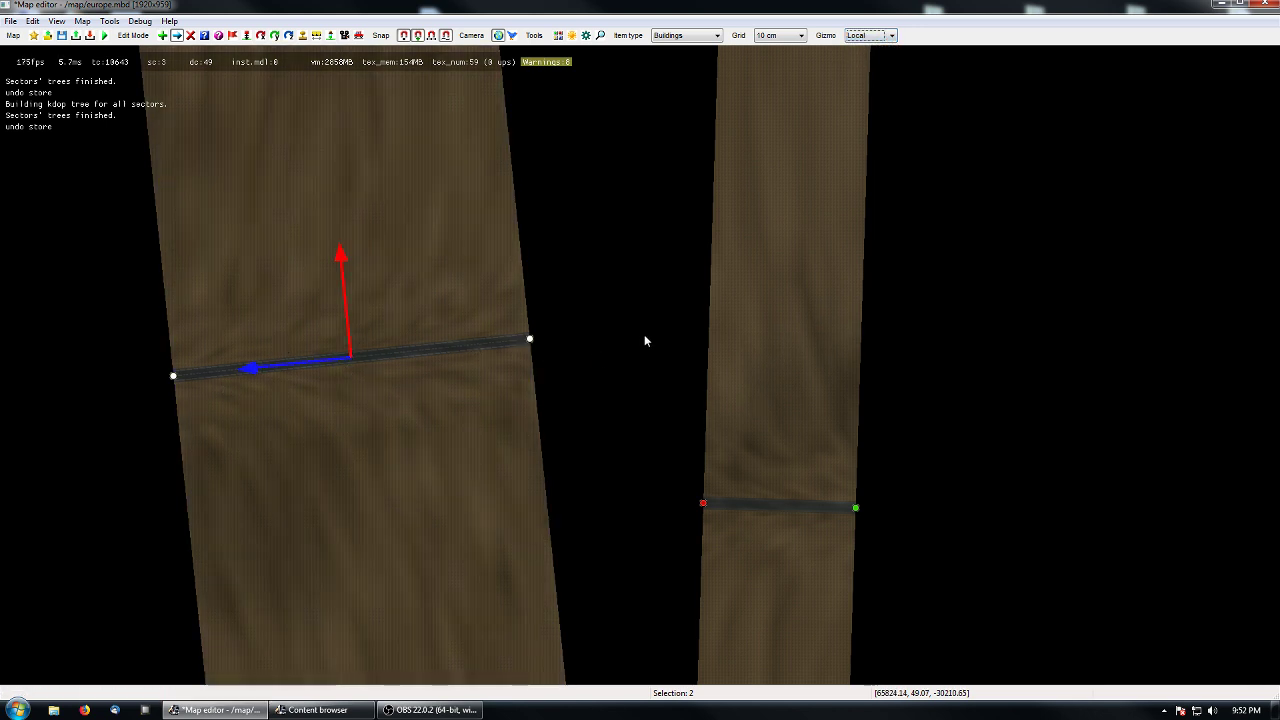
pyautogui.click(887, 37)
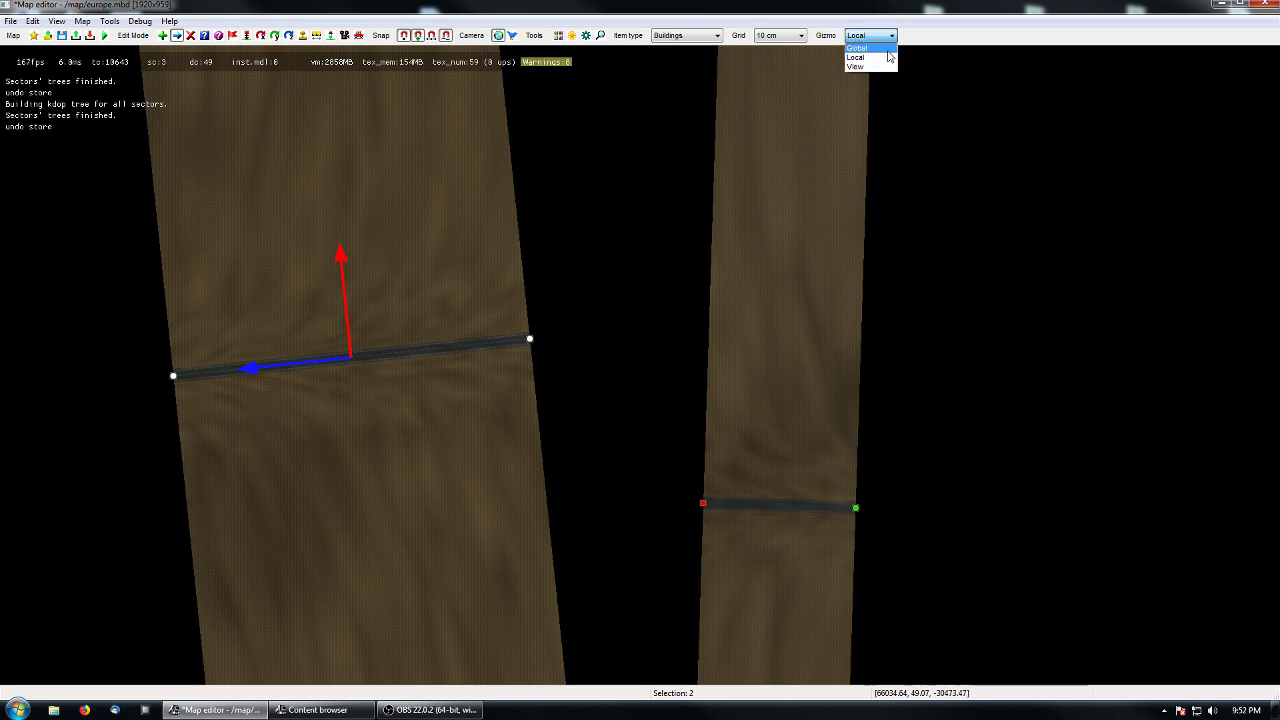
pyautogui.click(887, 48)
pyautogui.moveTo(360, 258); pyautogui.dragTo(390, 352)
pyautogui.moveTo(430, 454); pyautogui.dragTo(503, 434)
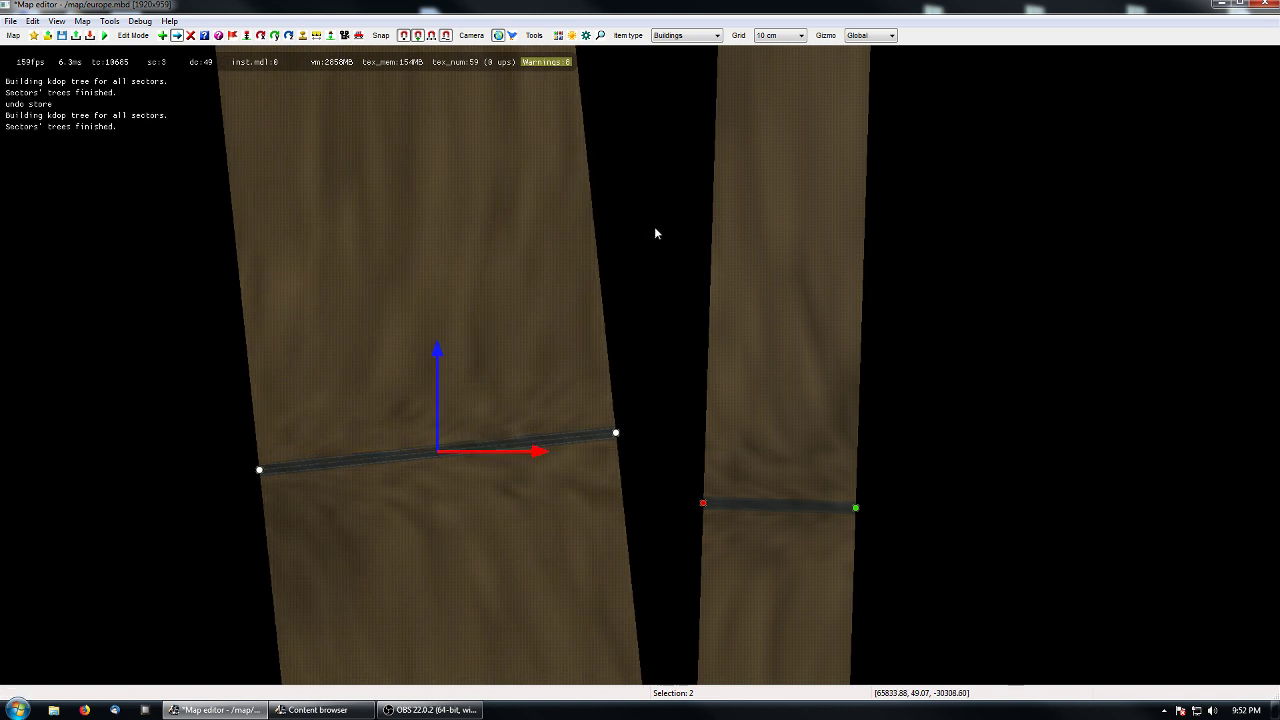
pyautogui.moveTo(667, 306); pyautogui.dragTo(592, 236, button='right')
pyautogui.click(990, 314)
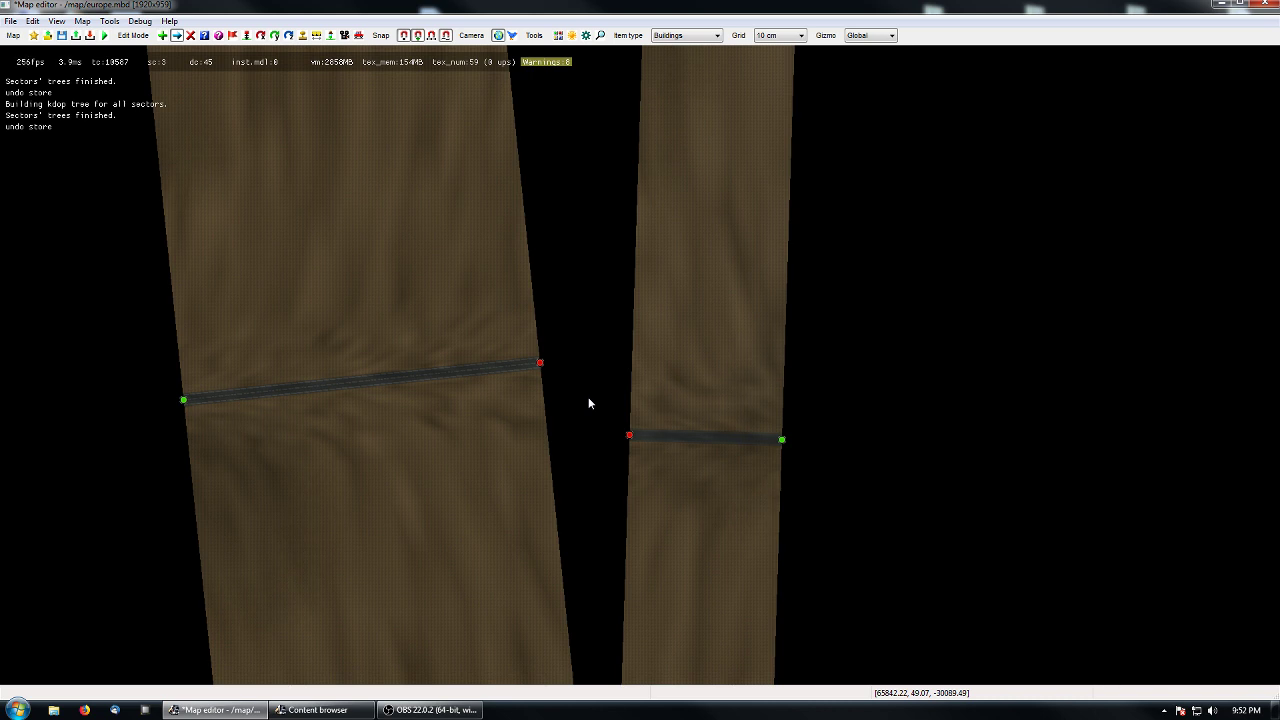
# - Select the nodes of both roads together and clear the selection
pyautogui.moveTo(120, 261); pyautogui.dragTo(974, 593)
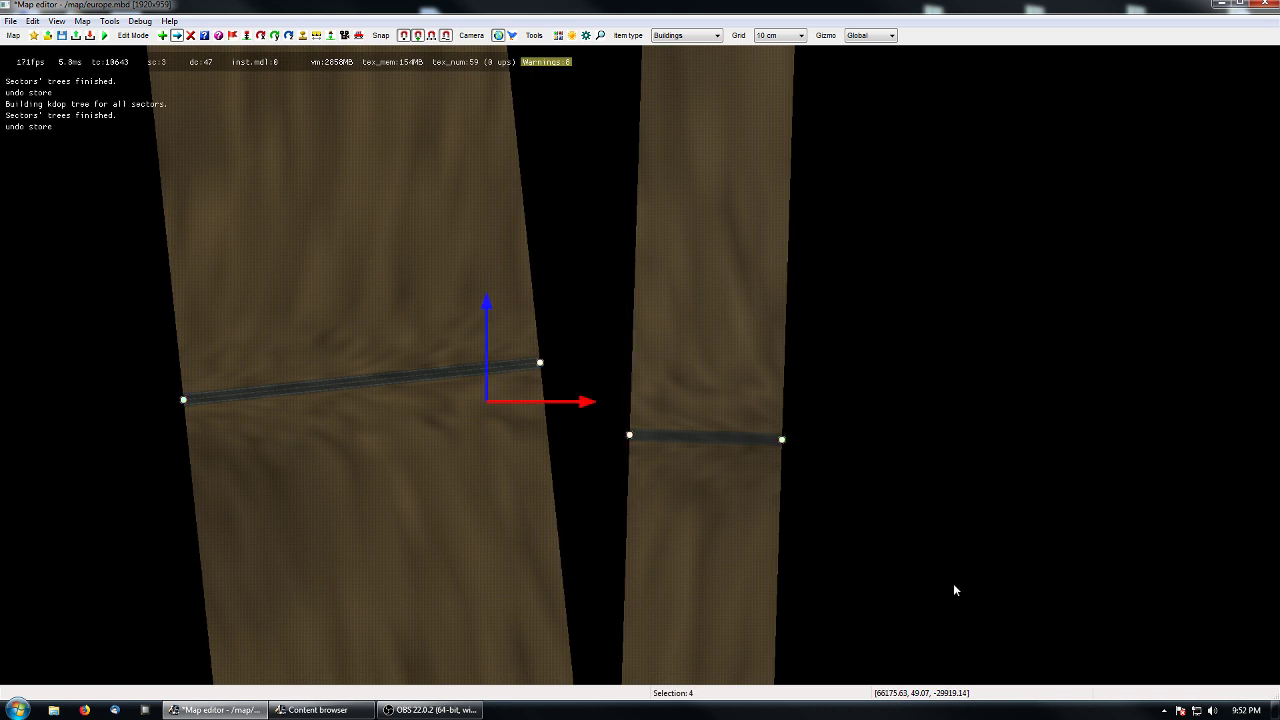
pyautogui.click(892, 555)
pyautogui.moveTo(881, 539); pyautogui.dragTo(781, 528, button='right')
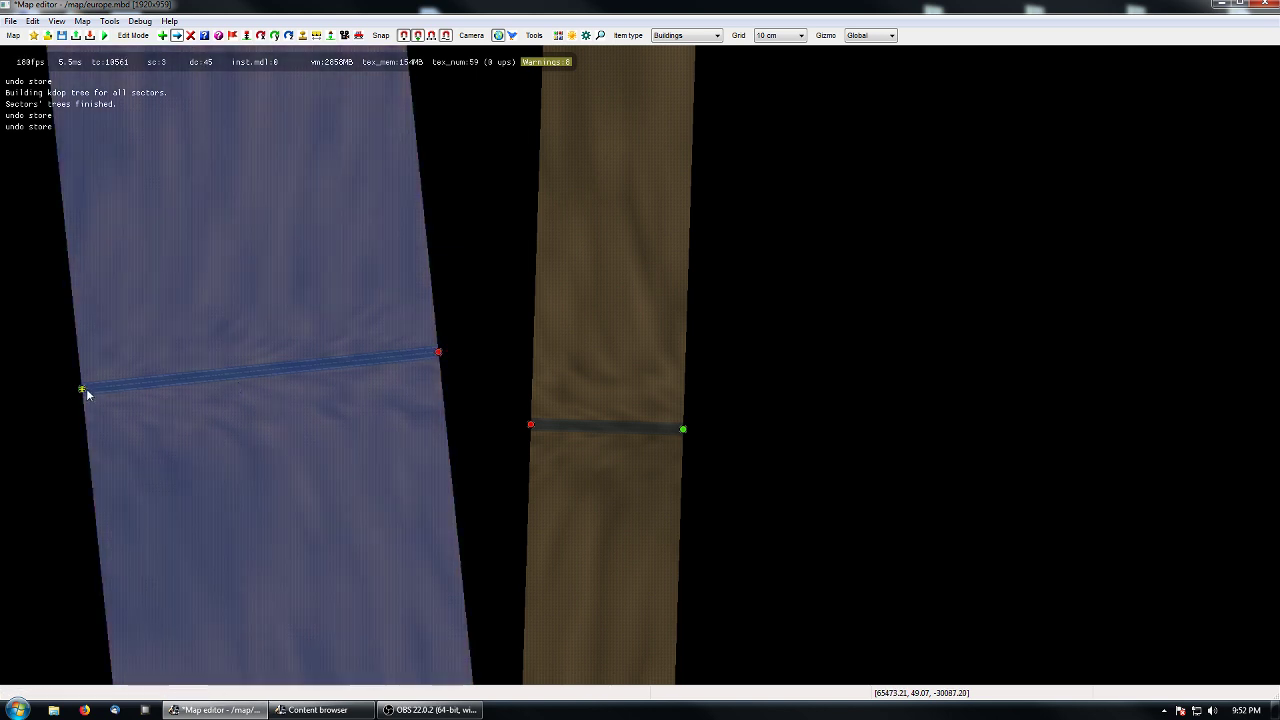
# - Try to connect the longer road's red start node to the shorter road's red start node, and pull it back away
pyautogui.moveTo(250, 426); pyautogui.dragTo(265, 449, button='middle')
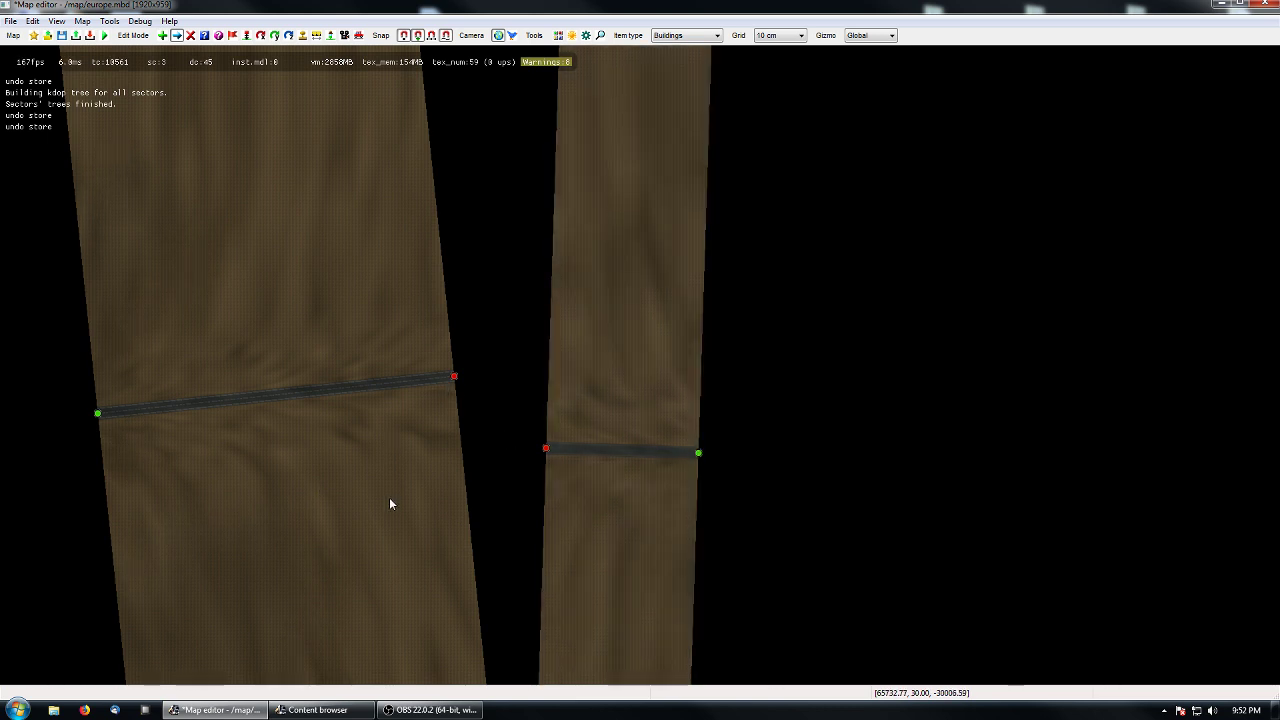
pyautogui.moveTo(454, 376); pyautogui.dragTo(545, 450)
pyautogui.moveTo(630, 452); pyautogui.dragTo(582, 449)
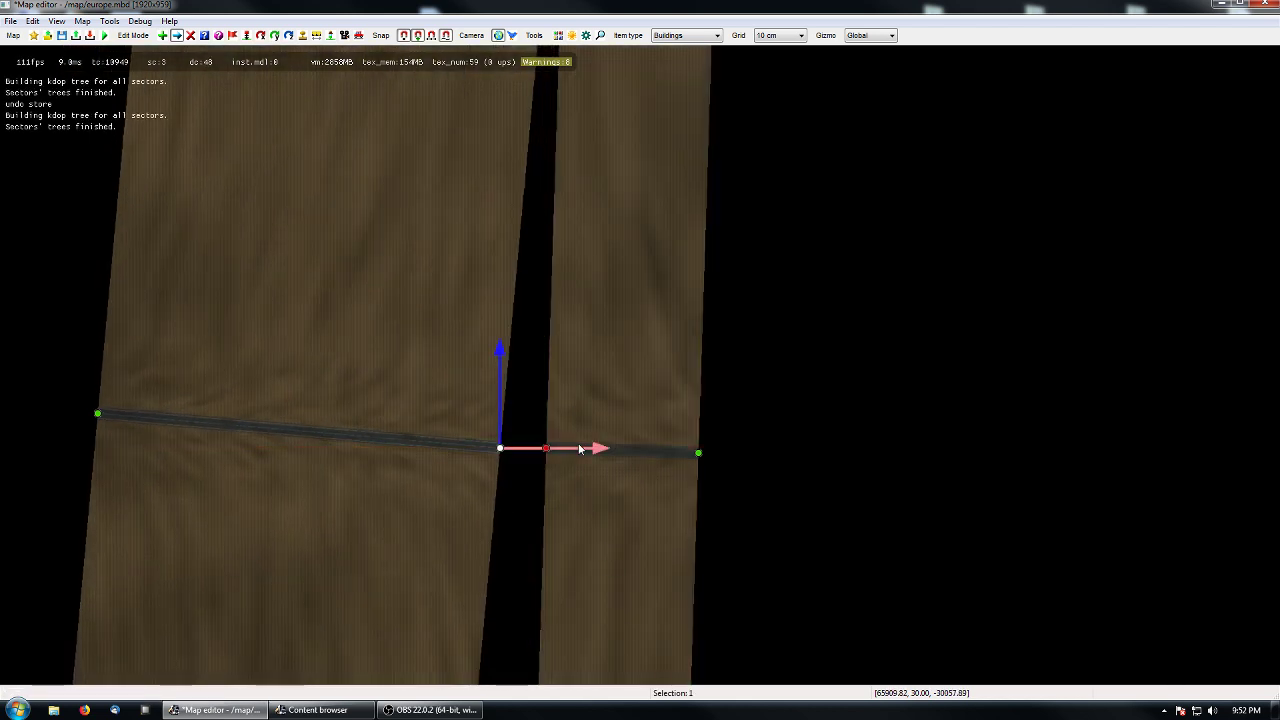
pyautogui.click(514, 484)
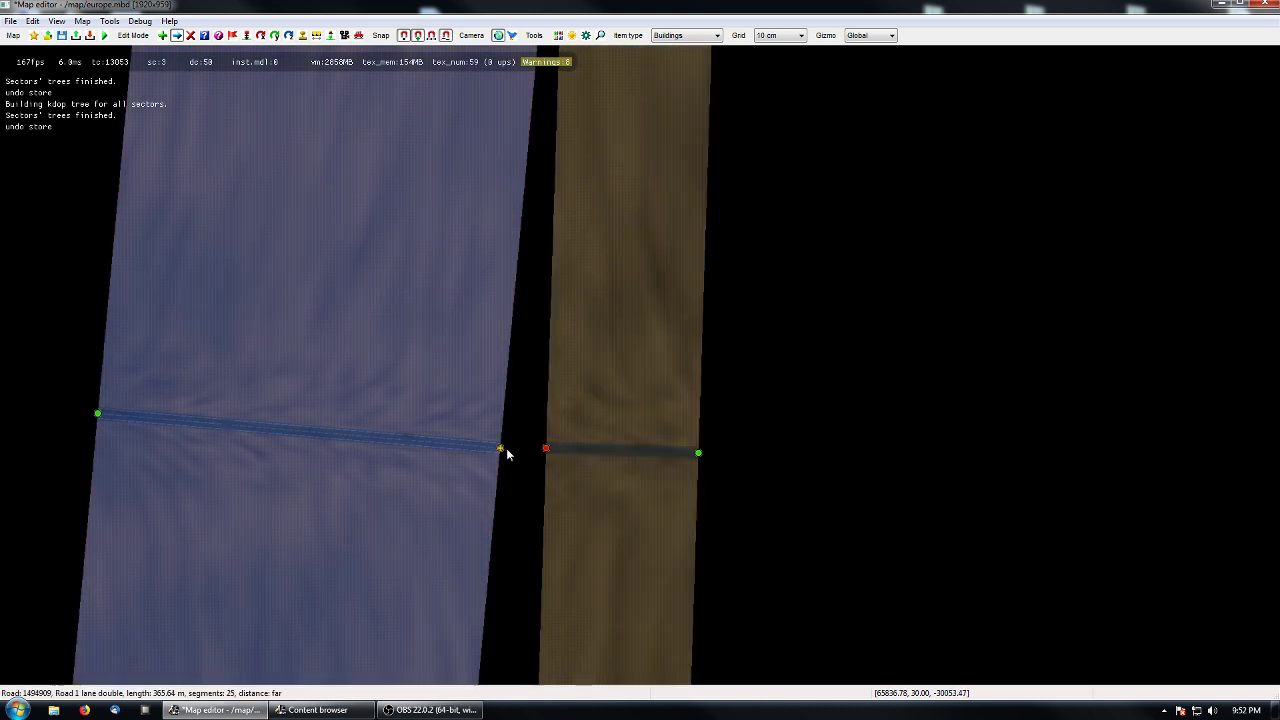
pyautogui.moveTo(501, 448); pyautogui.dragTo(380, 434)
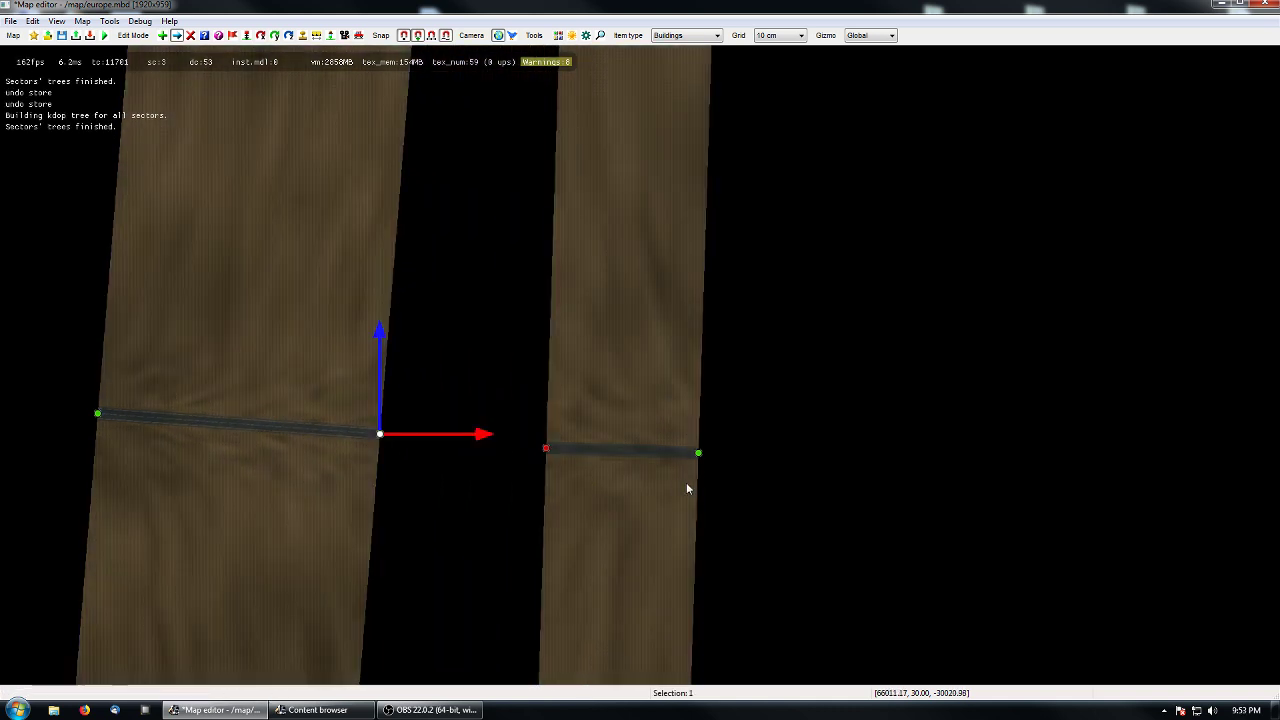
# - Reverse both roads by moving their red start and green end nodes to opposite sides, keeping a gap between the roads
pyautogui.click(703, 453)
pyautogui.moveTo(792, 454); pyautogui.dragTo(543, 434)
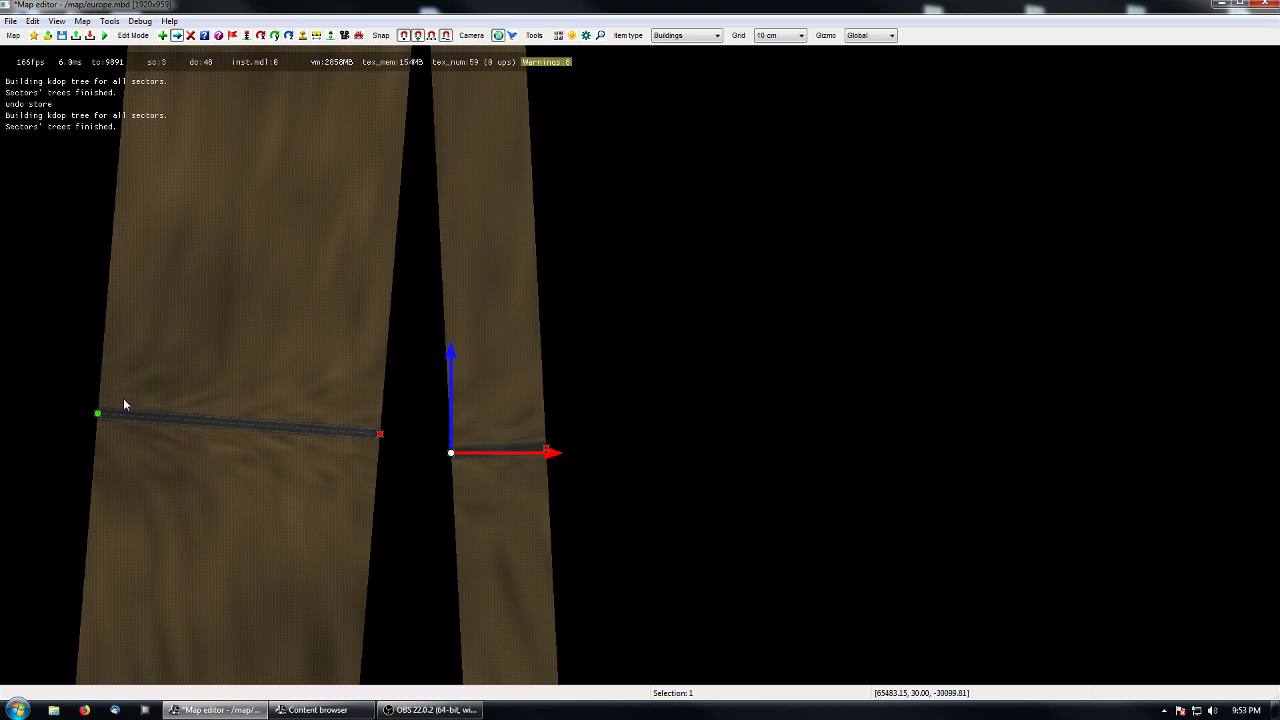
pyautogui.click(97, 414)
pyautogui.moveTo(156, 413); pyautogui.dragTo(491, 360)
pyautogui.moveTo(382, 432); pyautogui.dragTo(105, 406)
pyautogui.moveTo(424, 414); pyautogui.dragTo(409, 450)
pyautogui.click(560, 534)
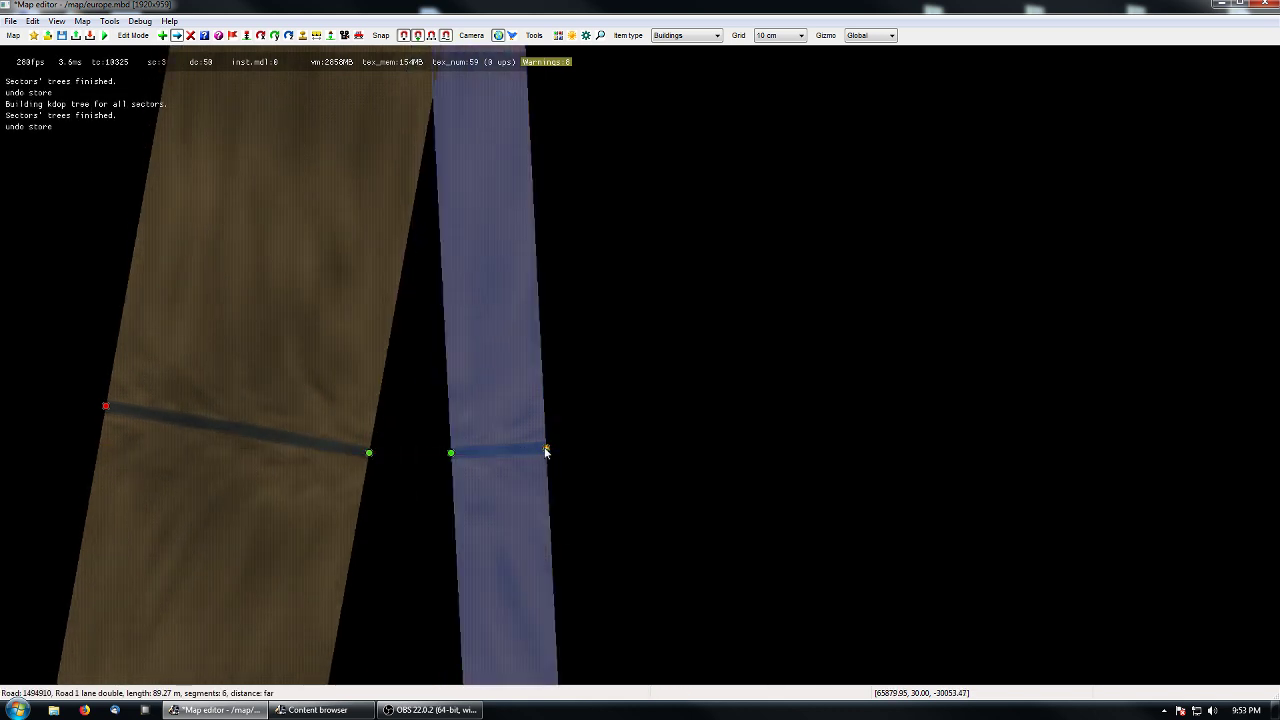
# - Join the shorter road's red start node to the longer road's green end node and check the connection in the perspective view
pyautogui.click(546, 449)
pyautogui.moveTo(546, 451); pyautogui.dragTo(370, 453)
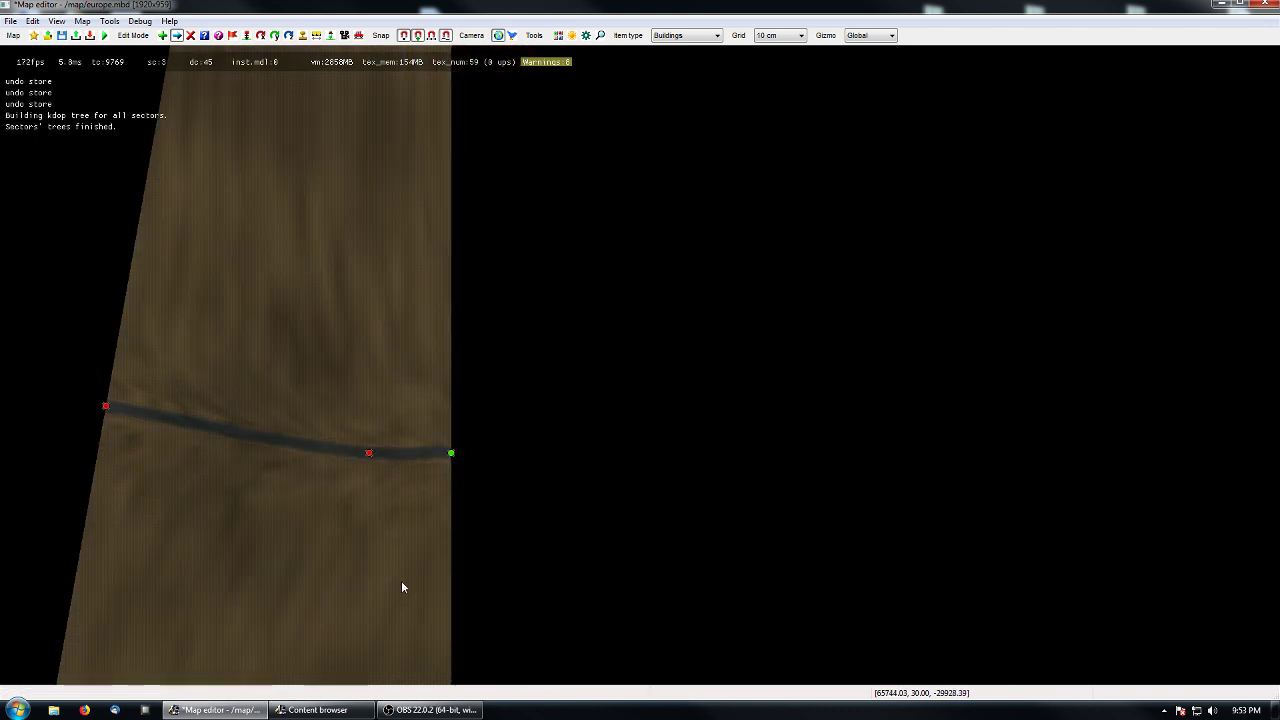
pyautogui.moveTo(383, 564); pyautogui.dragTo(451, 528, button='right')
pyautogui.press('p')
pyautogui.press('w')
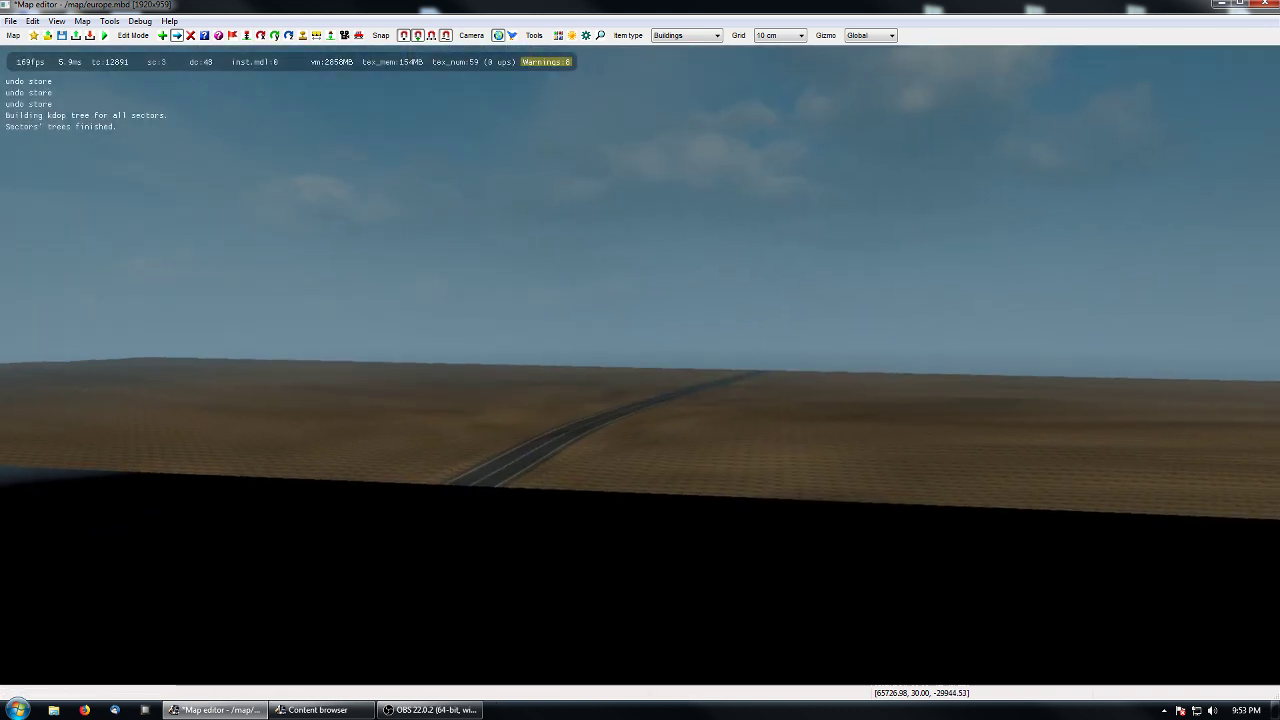
pyautogui.press('p')
pyautogui.moveTo(625, 465); pyautogui.dragTo(518, 491, button='right')
# - Move the joined road's free green end node outward along the global axis to lengthen the segment to about 200 m, and clear the selection
pyautogui.click(571, 418)
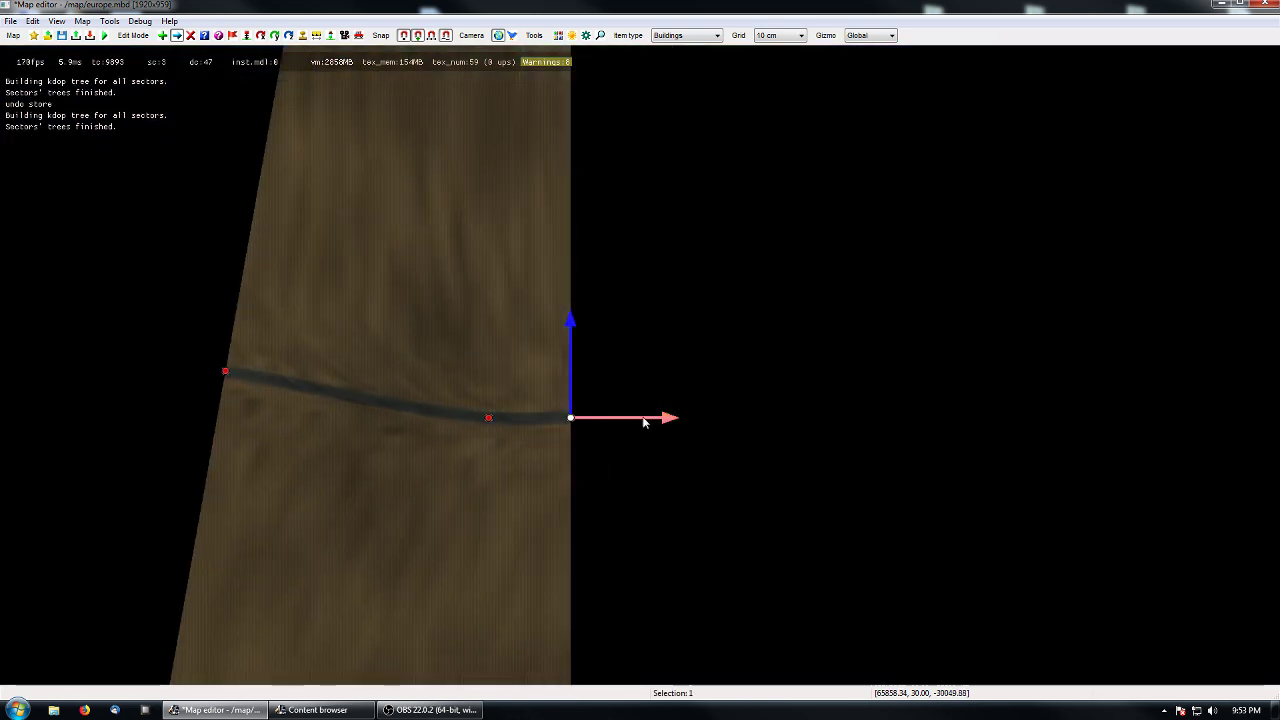
pyautogui.moveTo(648, 418); pyautogui.dragTo(783, 426)
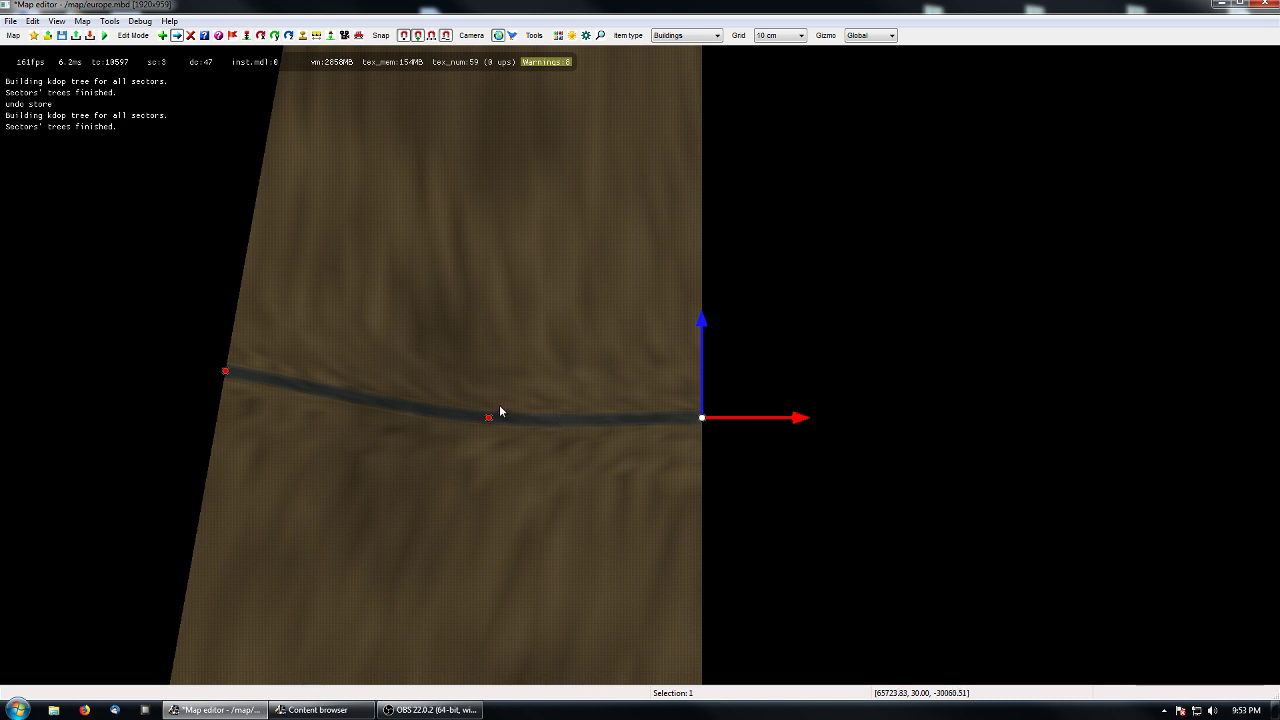
pyautogui.scroll(7, 557, 498)
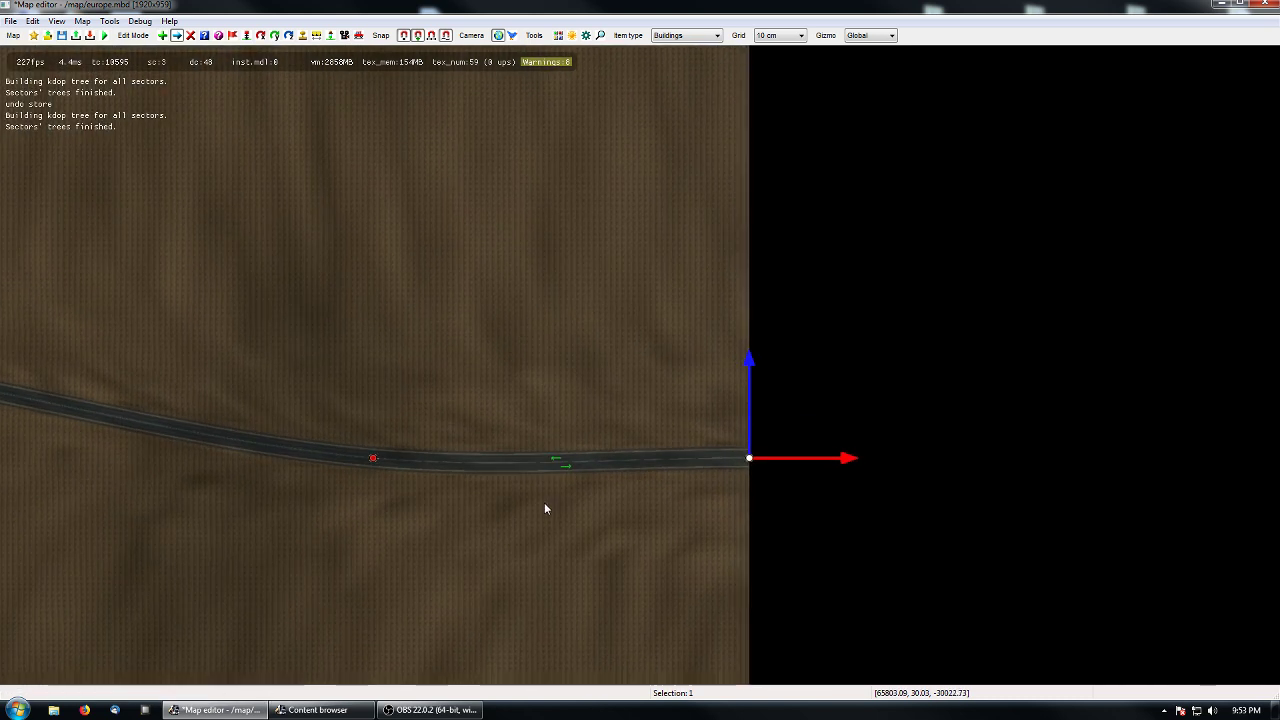
pyautogui.moveTo(363, 565); pyautogui.dragTo(611, 529, button='right')
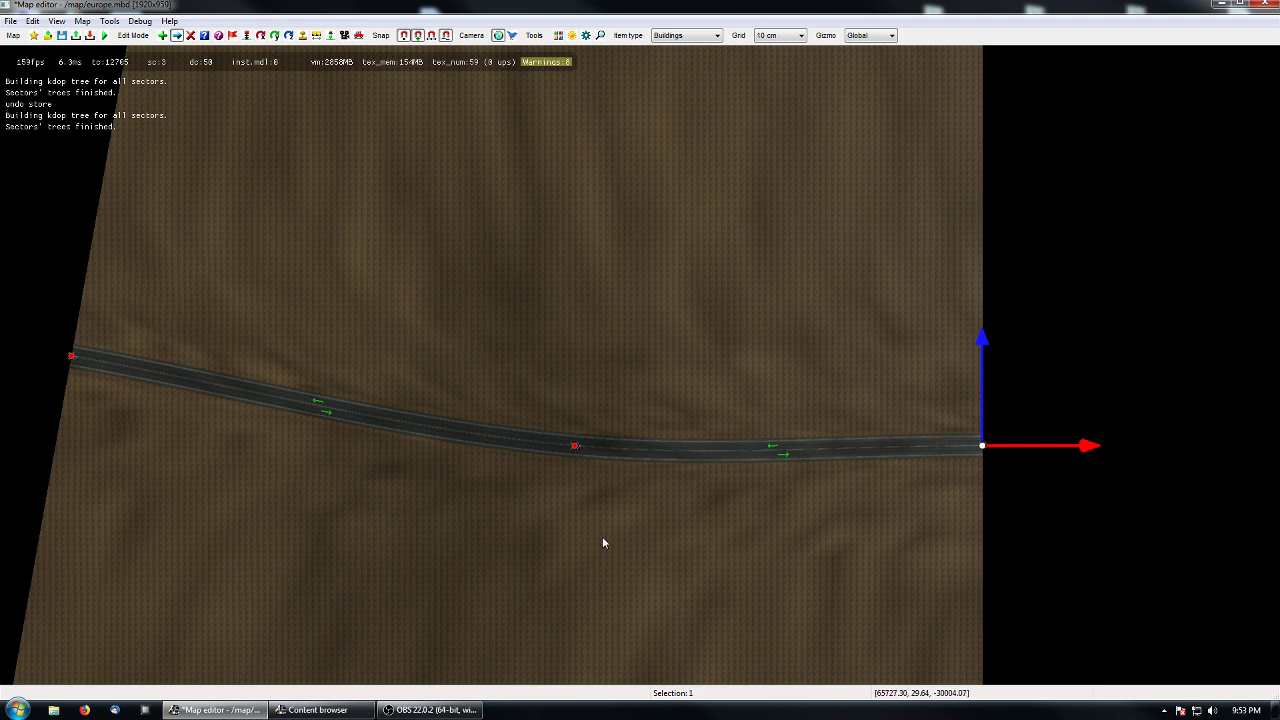
pyautogui.moveTo(602, 537); pyautogui.dragTo(568, 518, button='right')
pyautogui.click(568, 518)
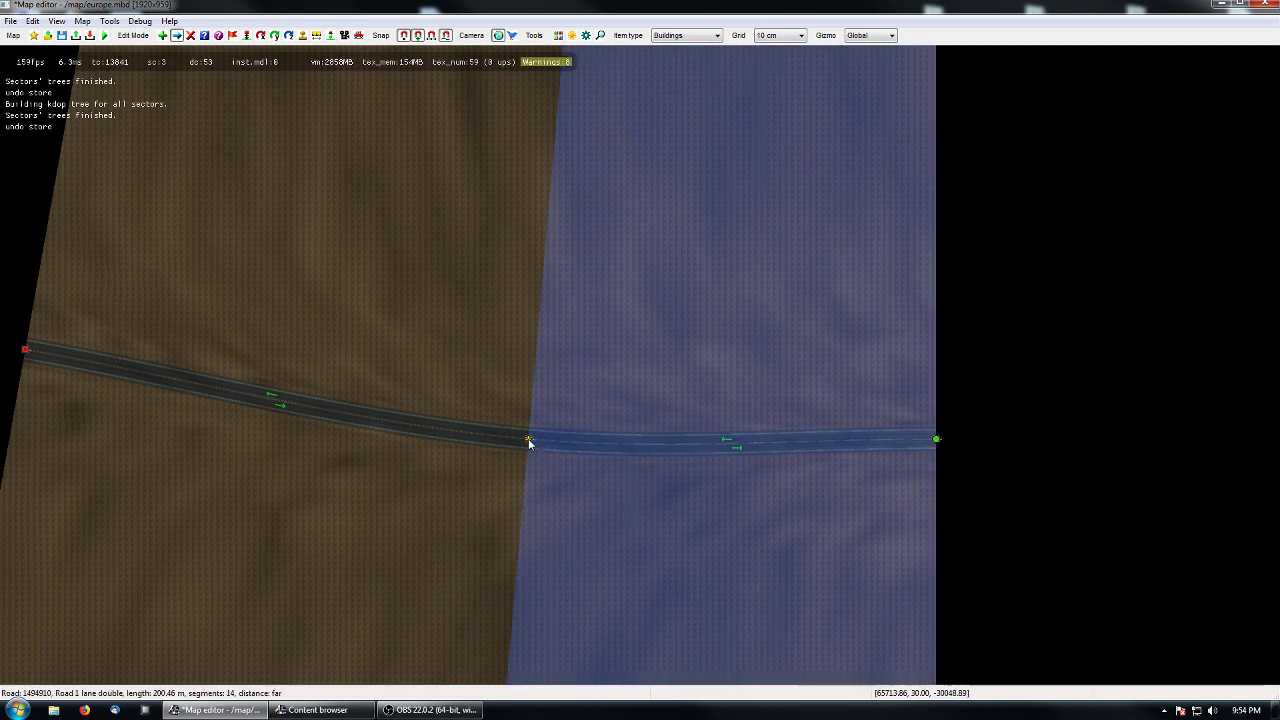
# - Split the extended segment at its midpoint, and delete and paste back the half next to the joint
pyautogui.keyDown('ctrl'); pyautogui.click(529, 441); pyautogui.keyUp('ctrl')
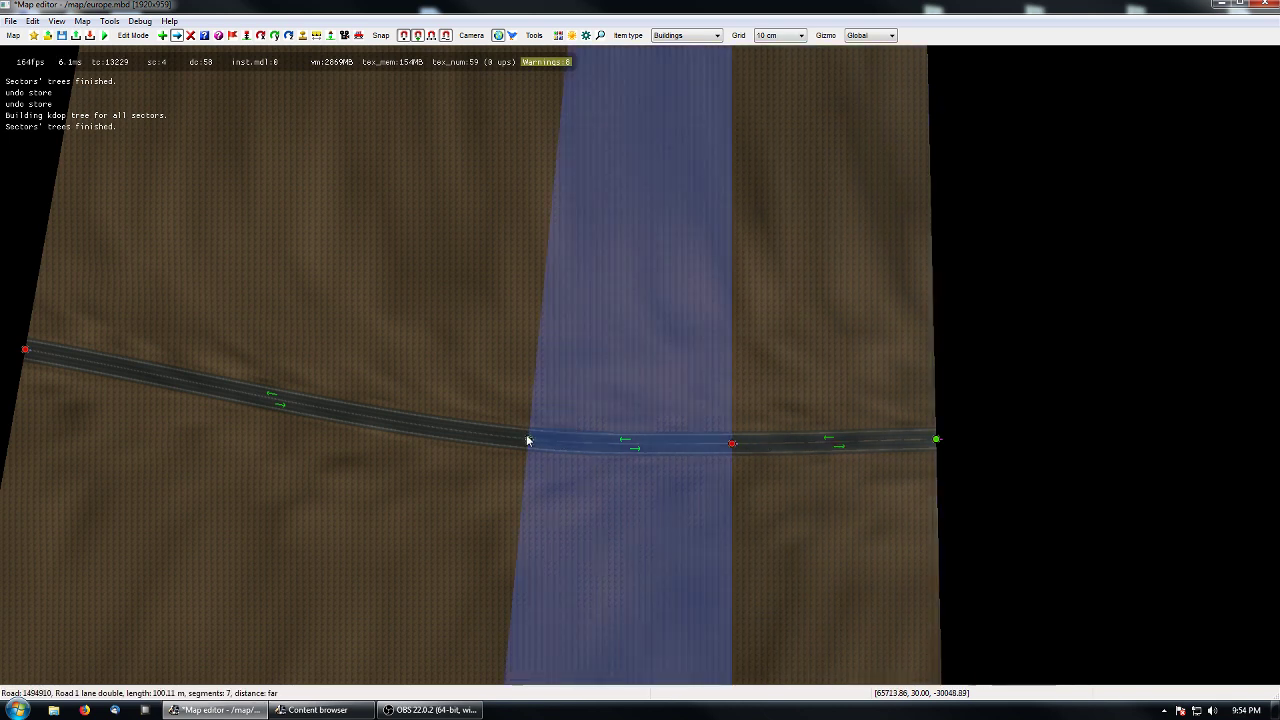
pyautogui.press('Delete')
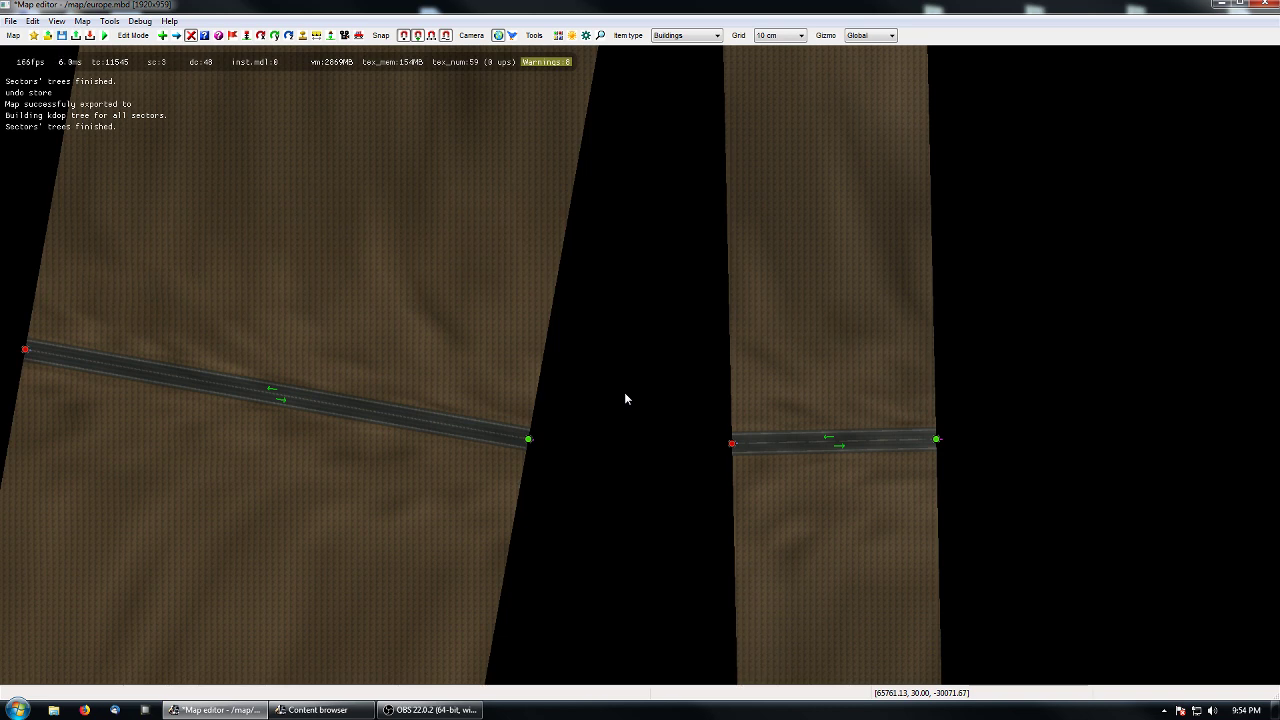
pyautogui.hotkey('ctrl', 'v')
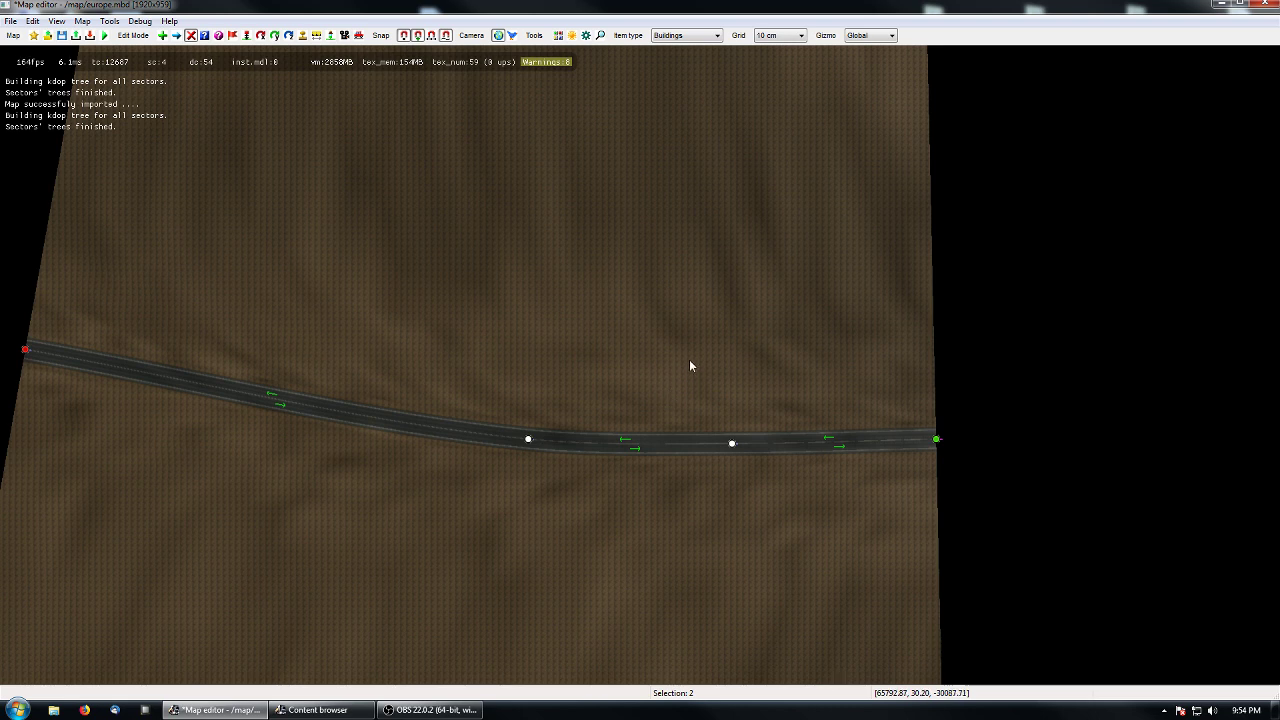
# - Remove the added midpoint node, and delete the whole segment beyond the joint and paste it back in place
pyautogui.press('Delete')
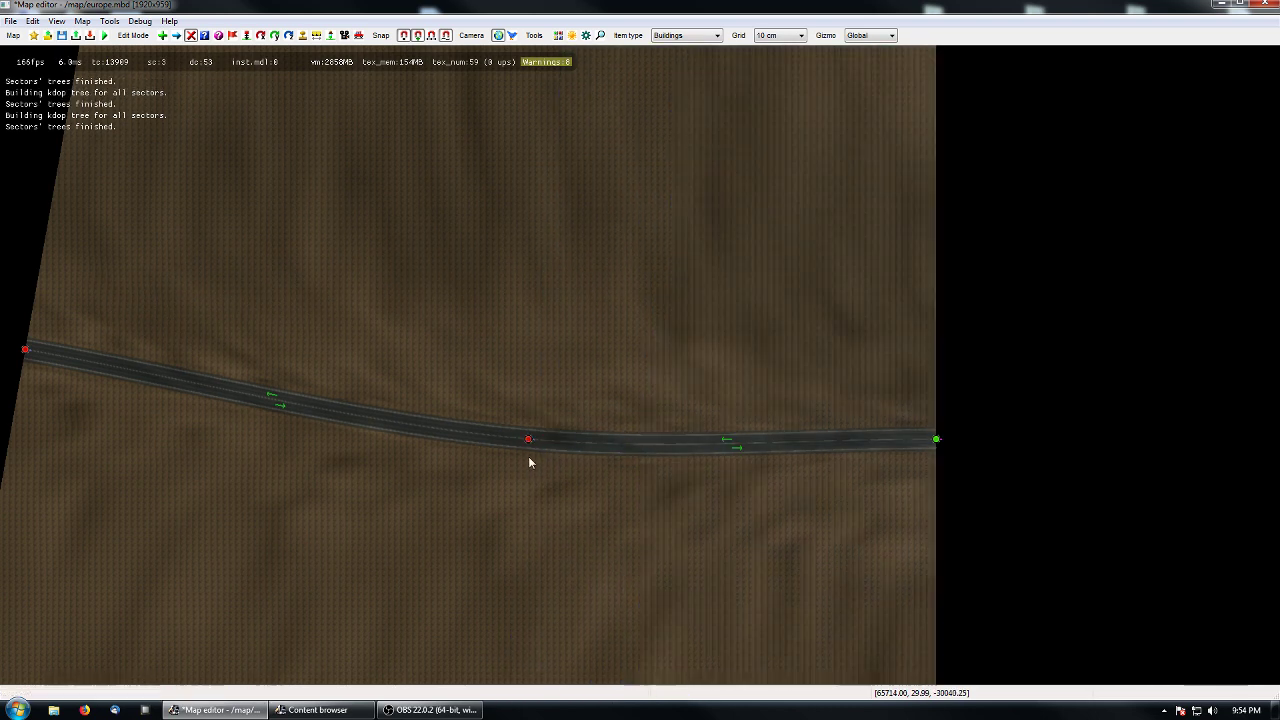
pyautogui.scroll(3, 540, 484)
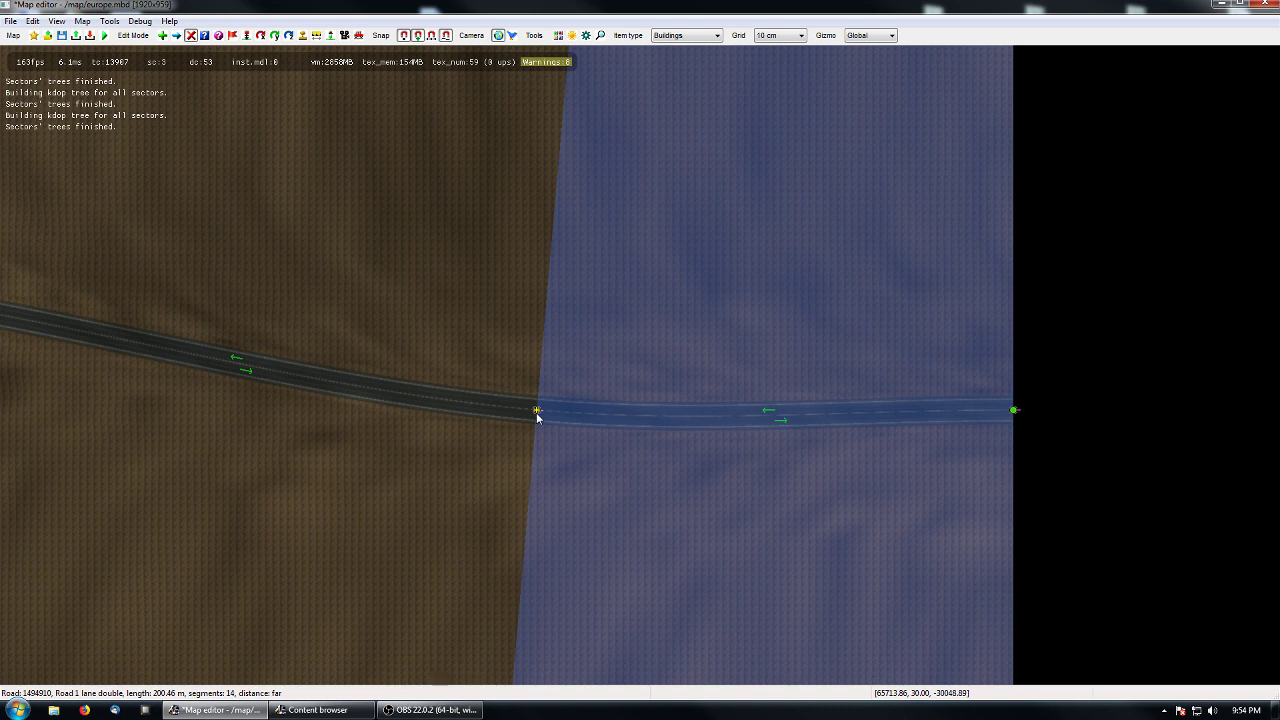
pyautogui.press('Delete')
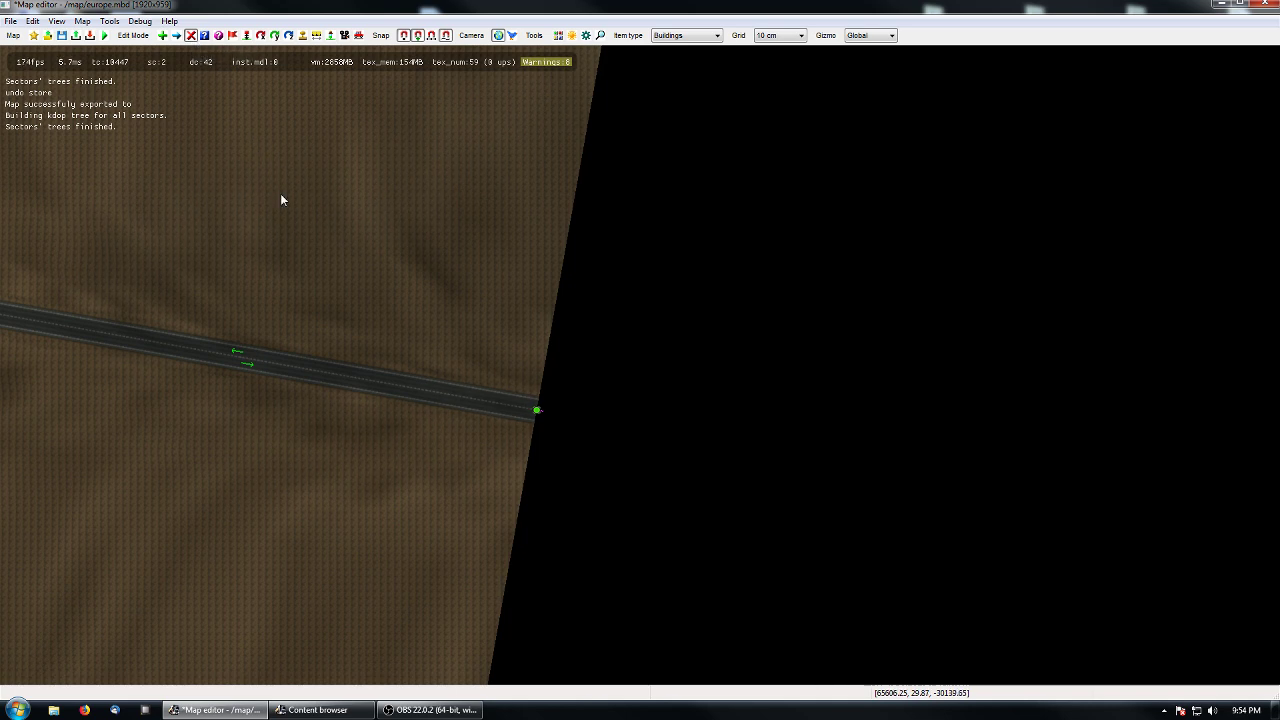
pyautogui.hotkey('ctrl', 'v')
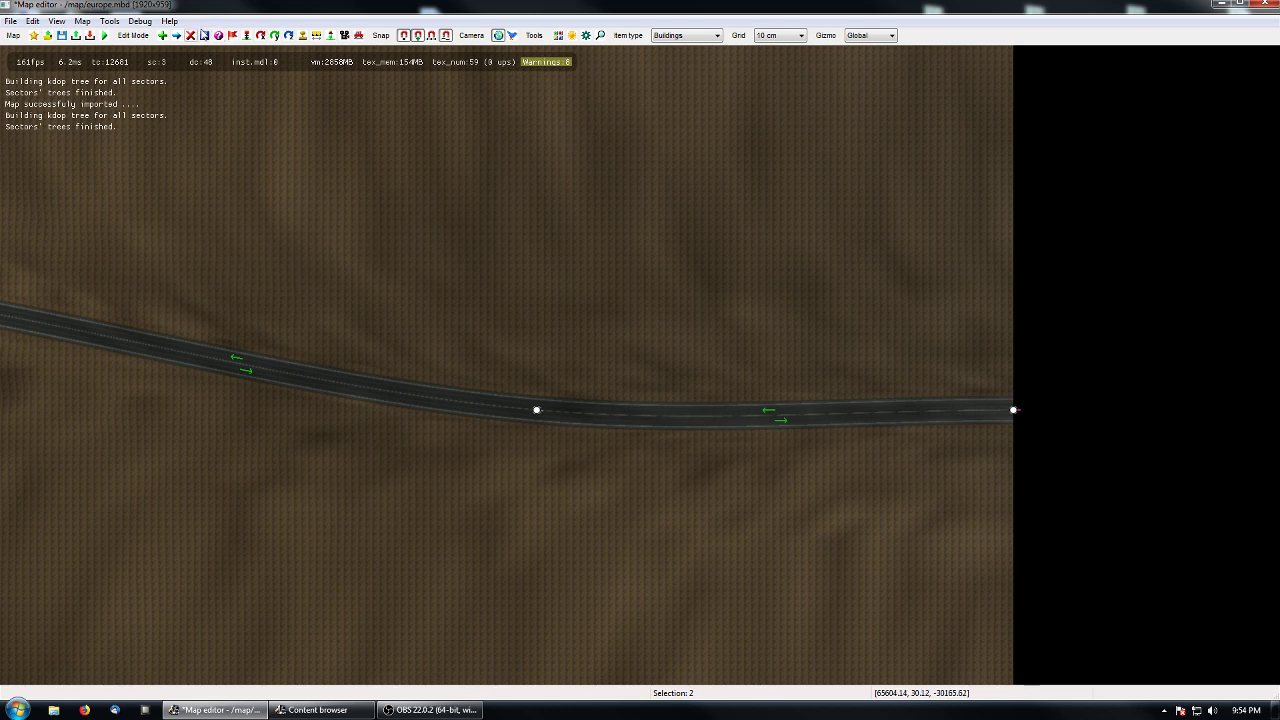
pyautogui.click(644, 343)
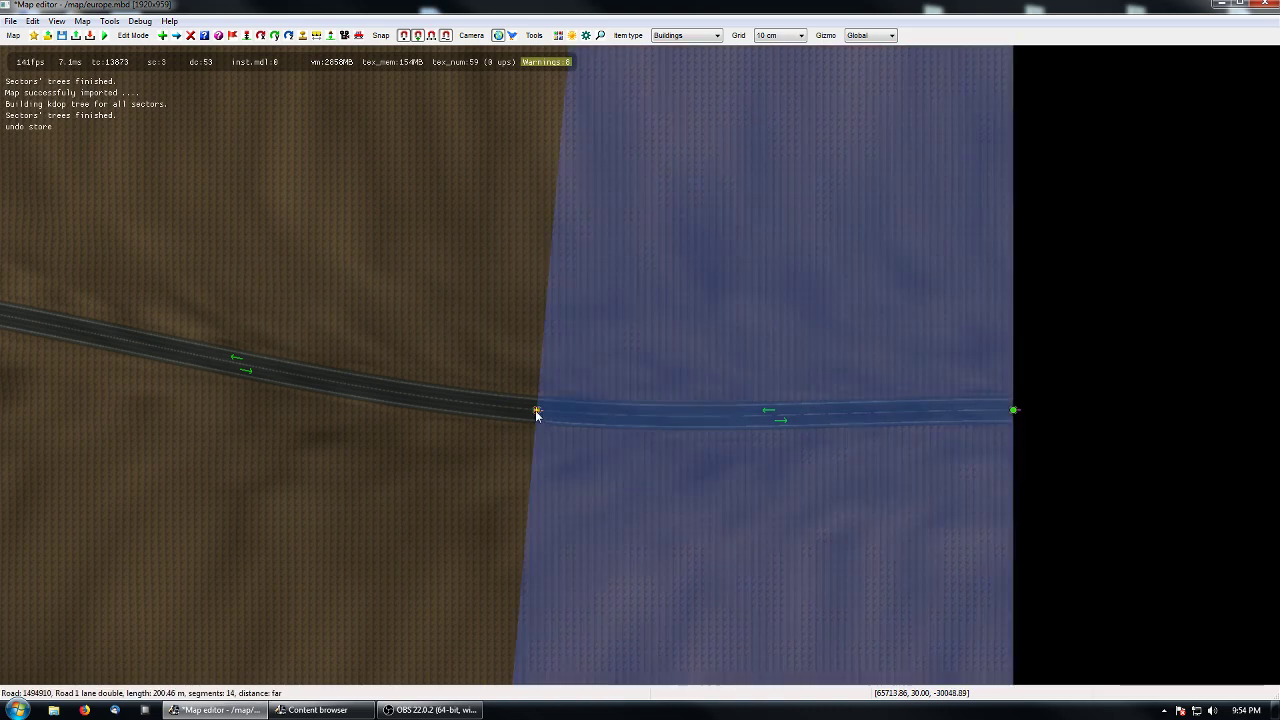
# - Disconnect the two roads at their shared node and pull the first road's green end node away to leave a gap
pyautogui.click(537, 410)
pyautogui.press('m')
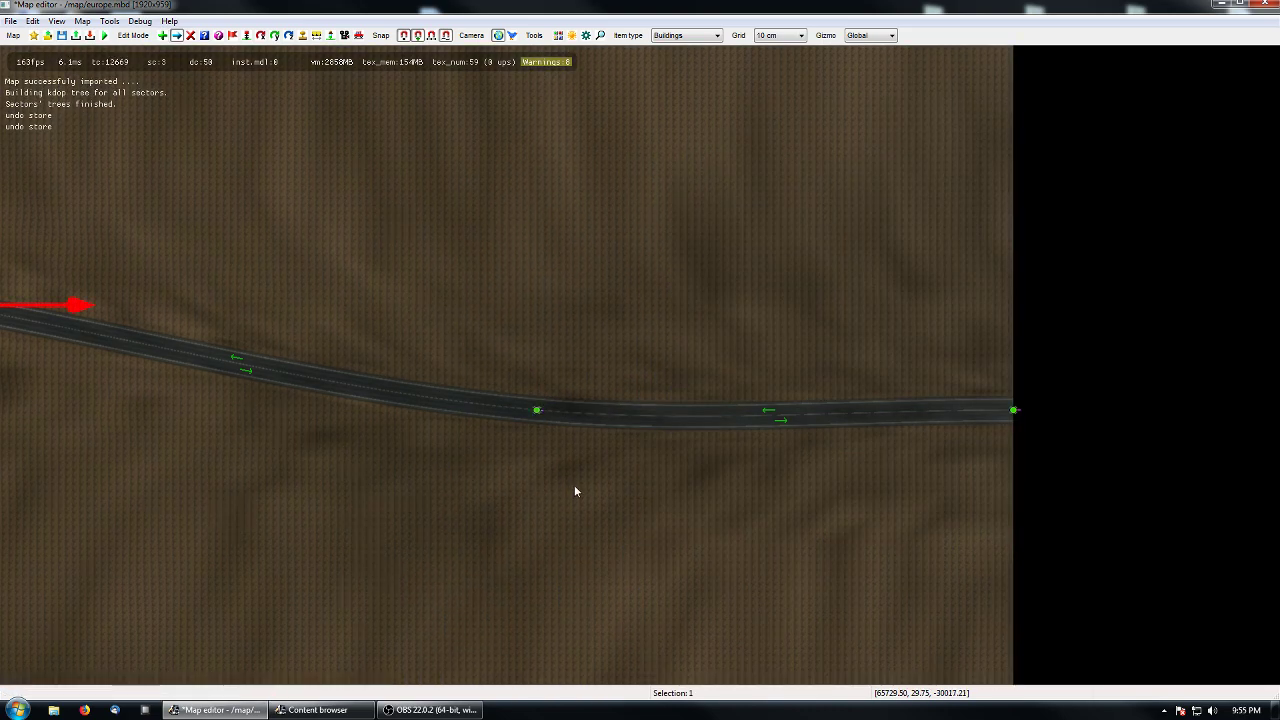
pyautogui.click(540, 412)
pyautogui.moveTo(613, 410); pyautogui.dragTo(458, 375)
pyautogui.moveTo(566, 529); pyautogui.dragTo(637, 523, button='middle')
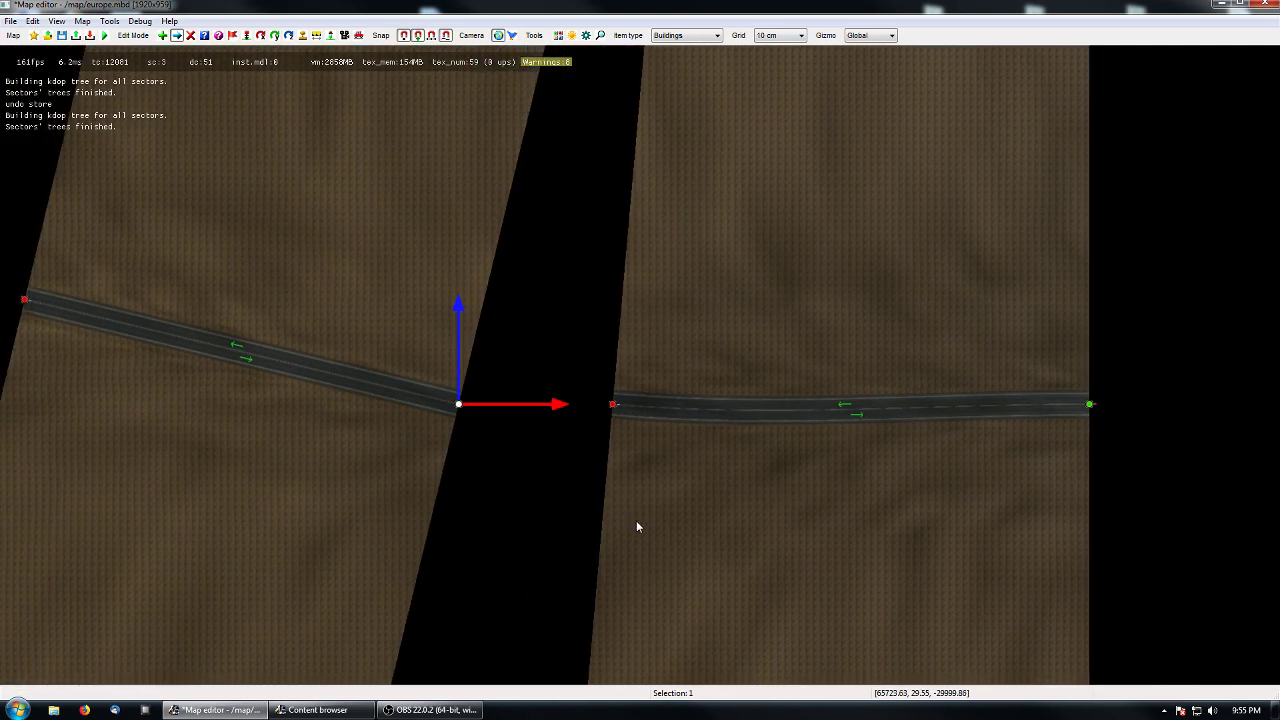
pyautogui.click(571, 497)
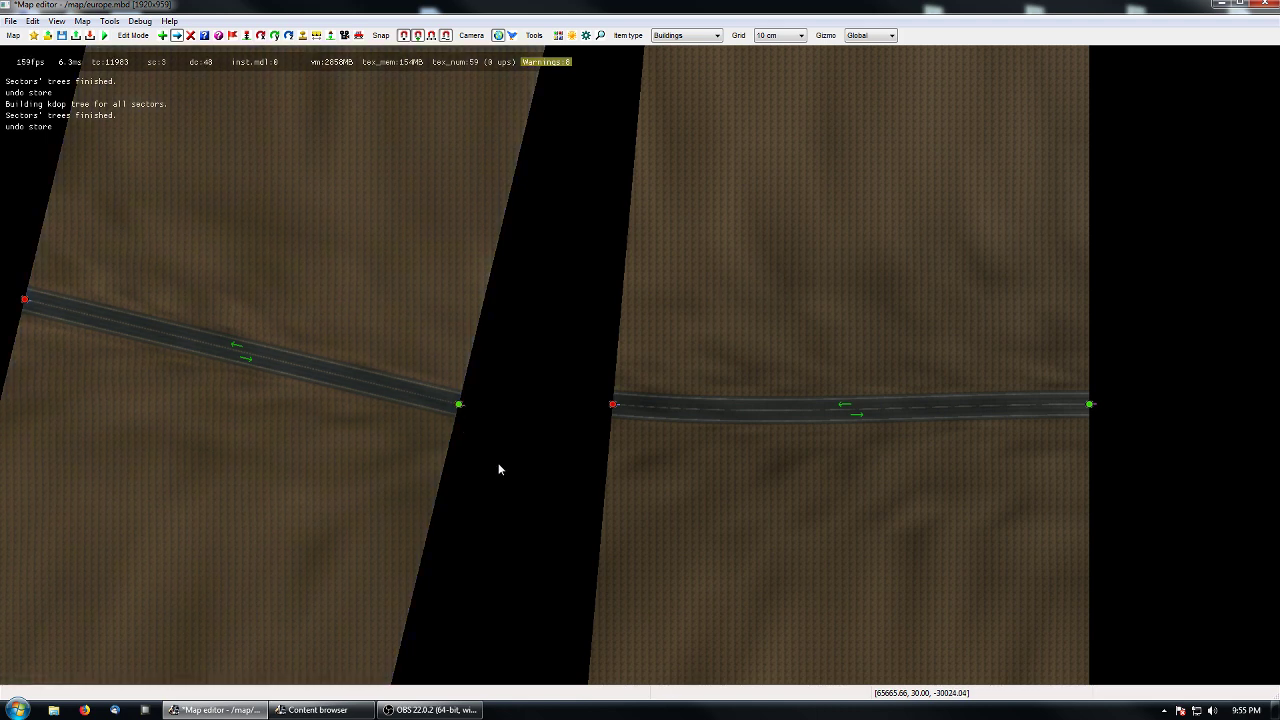
pyautogui.moveTo(814, 518); pyautogui.dragTo(705, 490, button='middle')
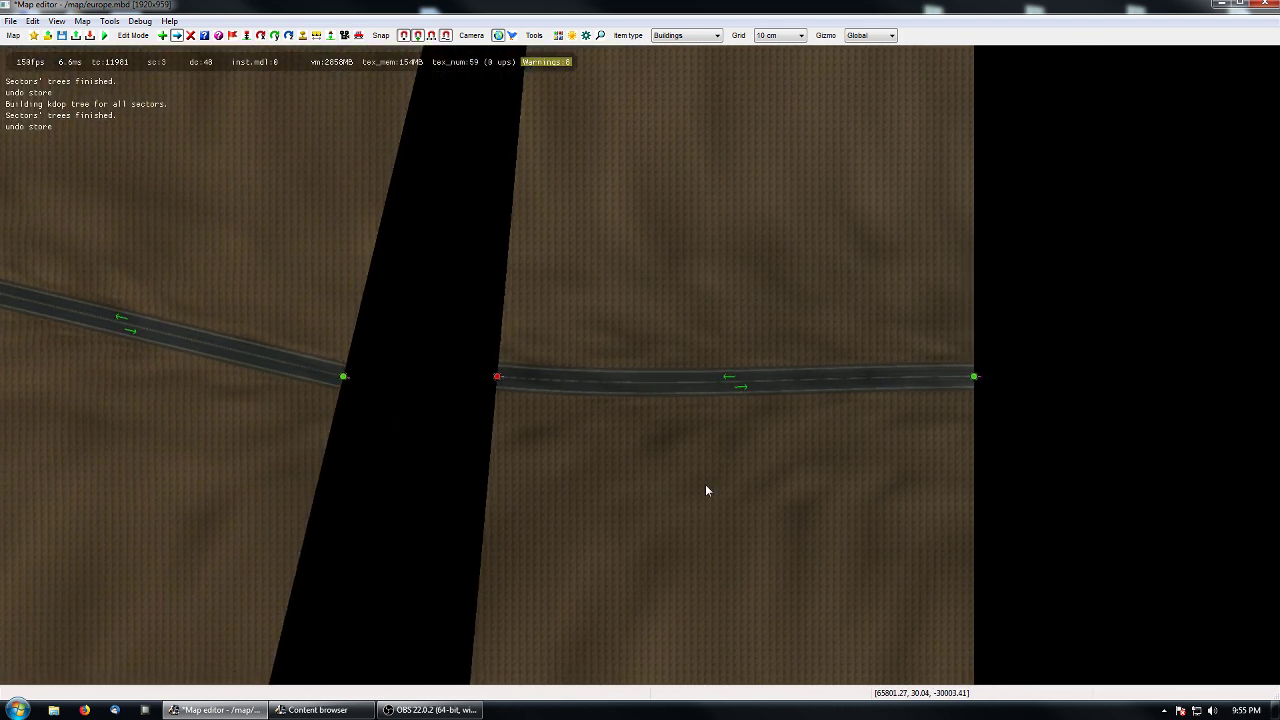
pyautogui.moveTo(825, 495); pyautogui.dragTo(566, 491, button='middle')
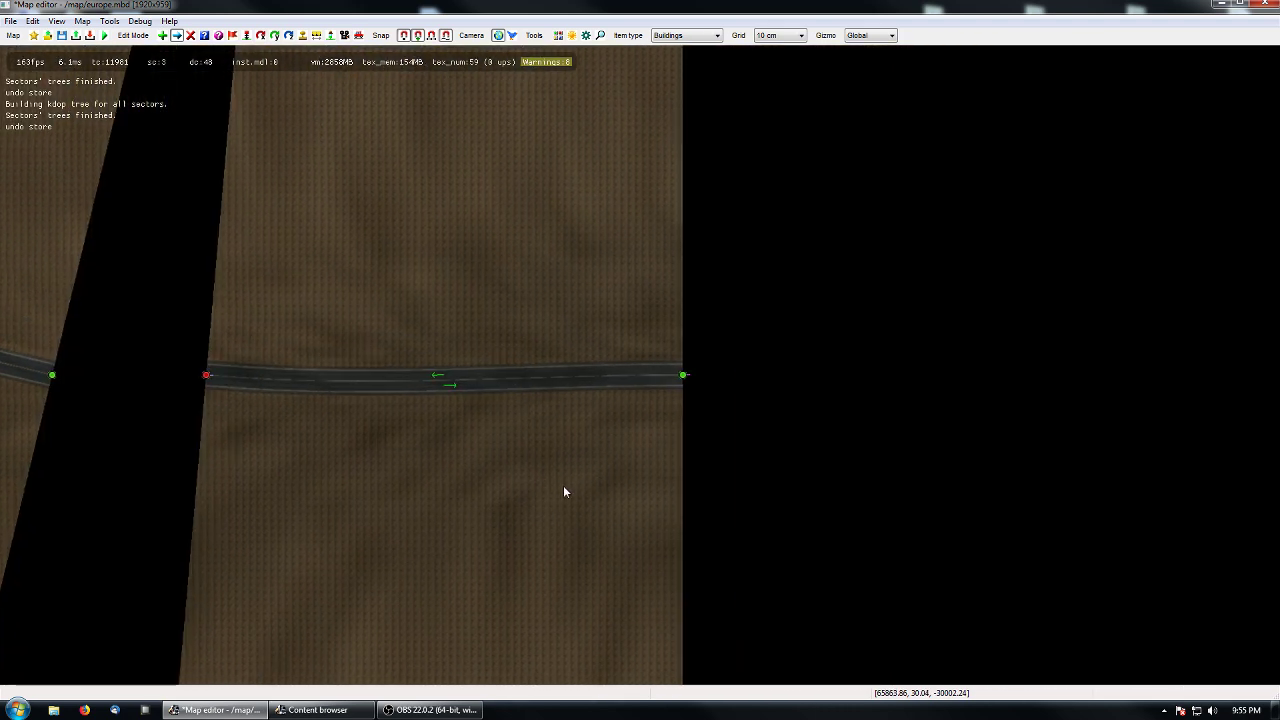
pyautogui.moveTo(609, 443); pyautogui.dragTo(465, 478, button='middle')
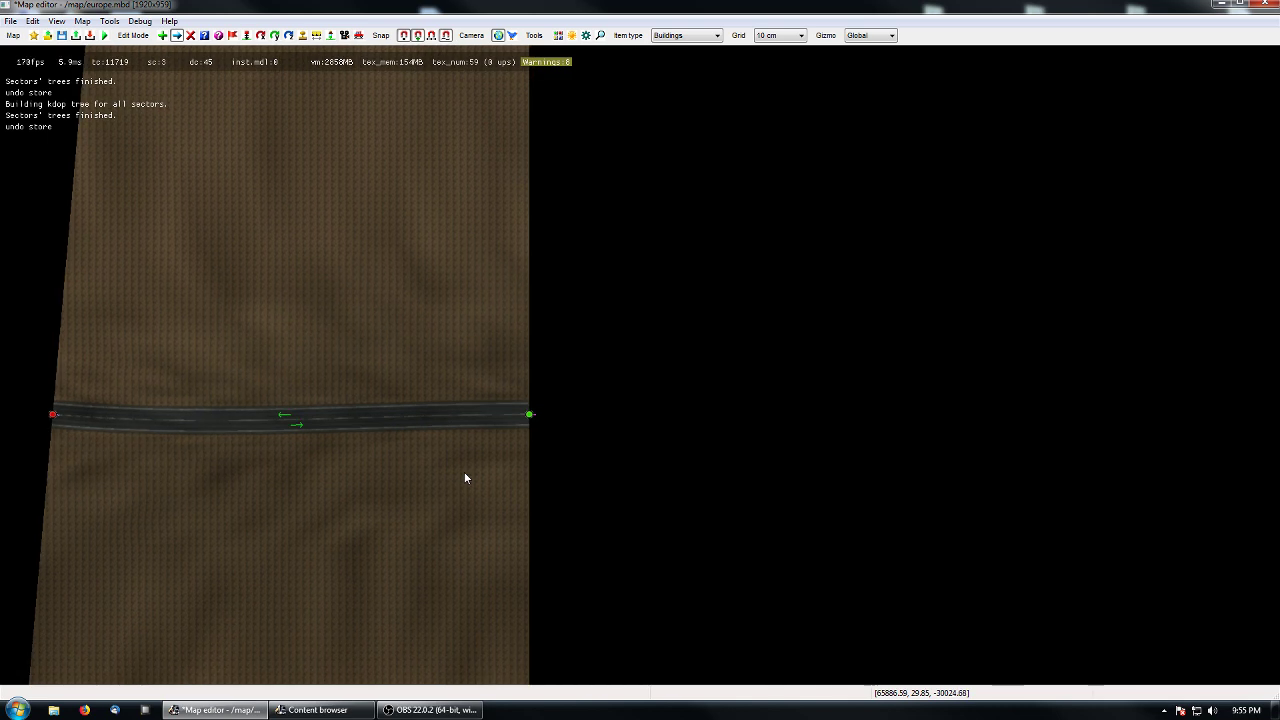
pyautogui.moveTo(481, 477); pyautogui.dragTo(403, 462, button='middle')
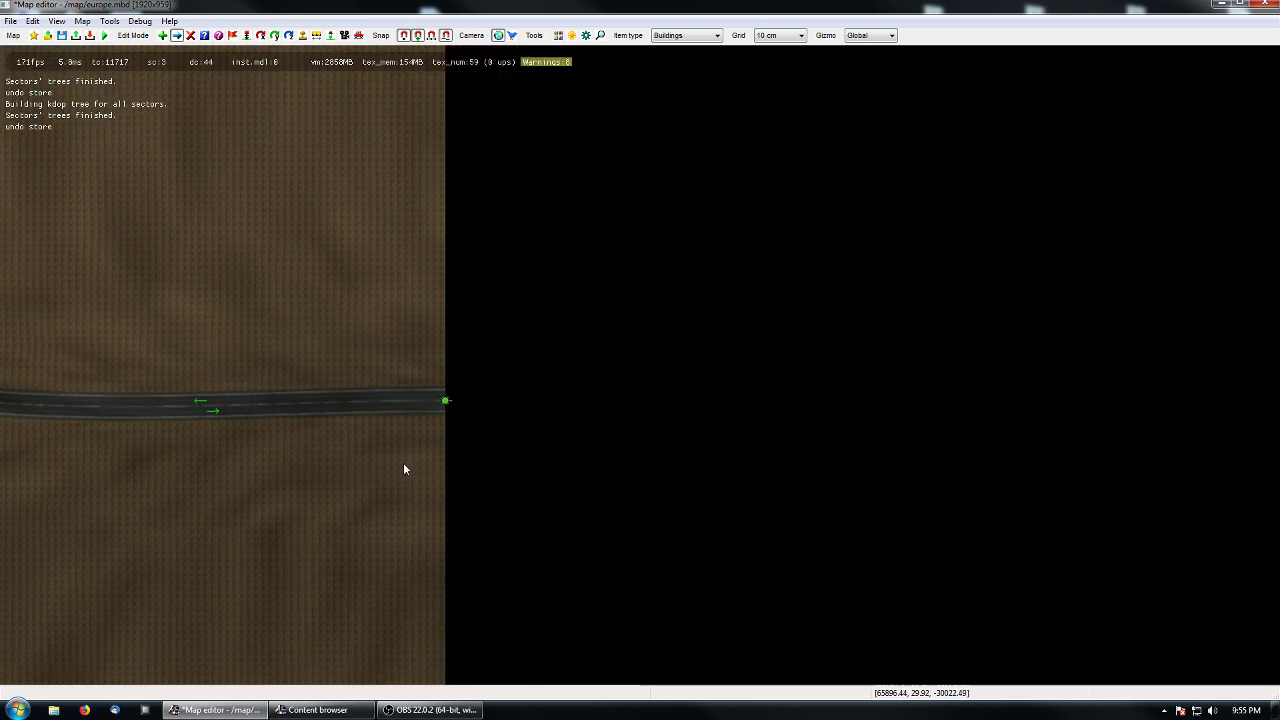
pyautogui.moveTo(279, 453); pyautogui.dragTo(825, 489, button='middle')
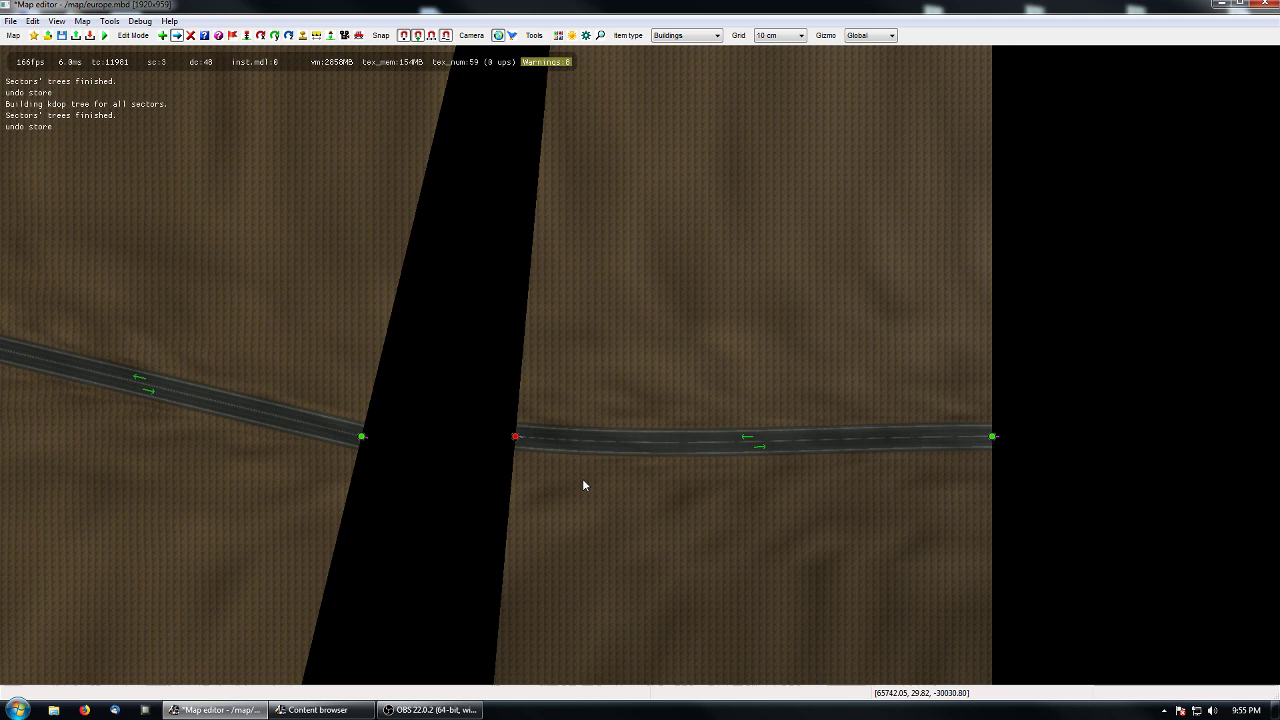
# - Place the prefab cross/road1_x_road1_t.ppd with the germany look and default variant in the empty area beyond the road's free green end node
pyautogui.moveTo(968, 514); pyautogui.dragTo(484, 501, button='middle')
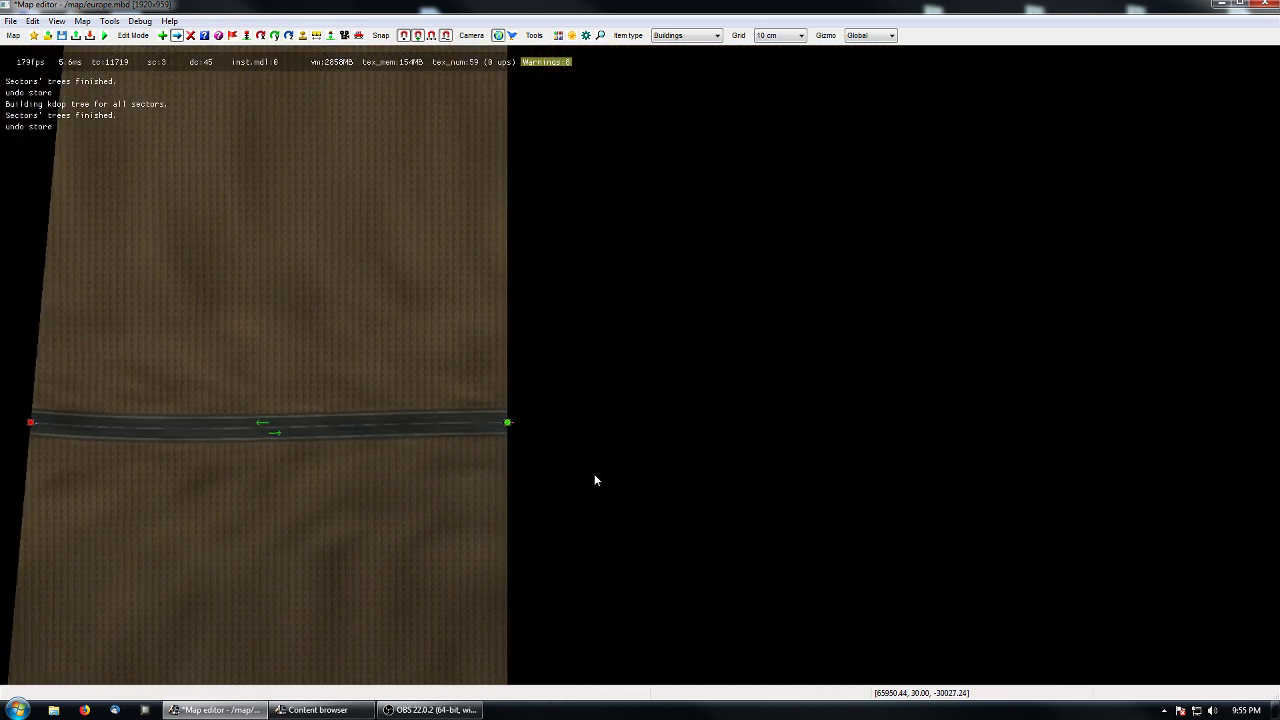
pyautogui.moveTo(595, 480); pyautogui.dragTo(610, 484, button='middle')
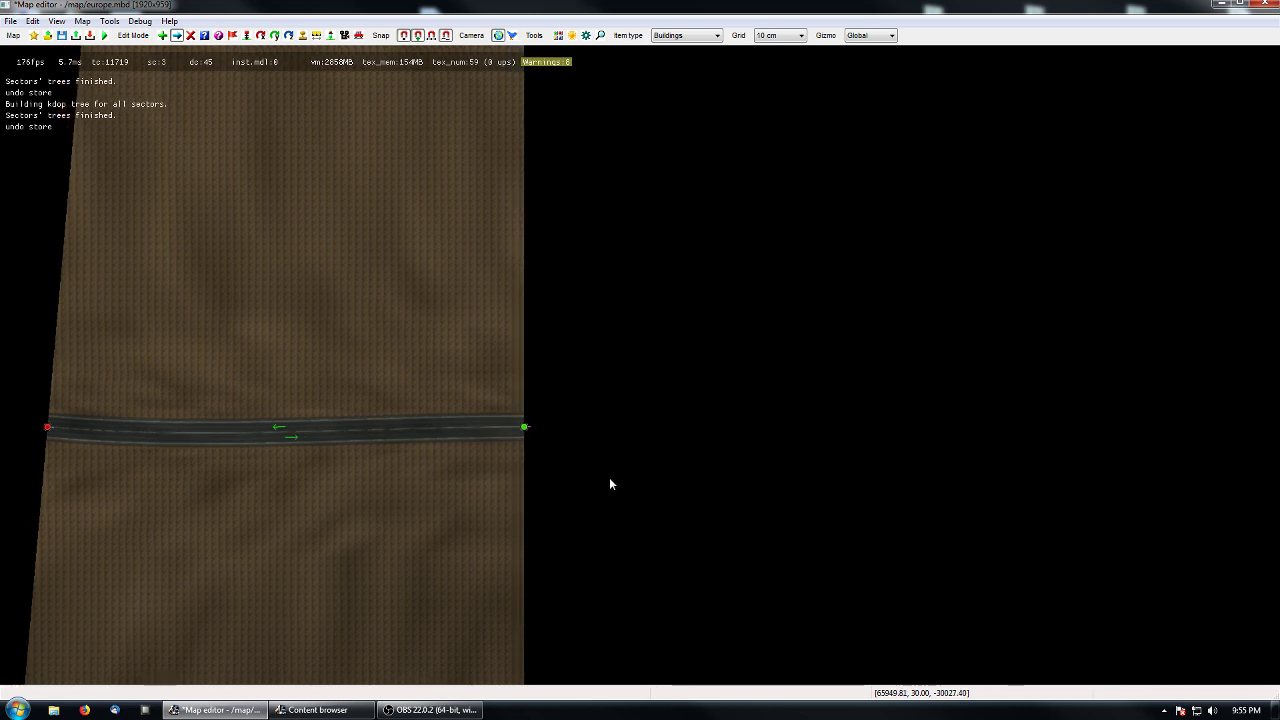
pyautogui.press('p')
pyautogui.press('Insert')
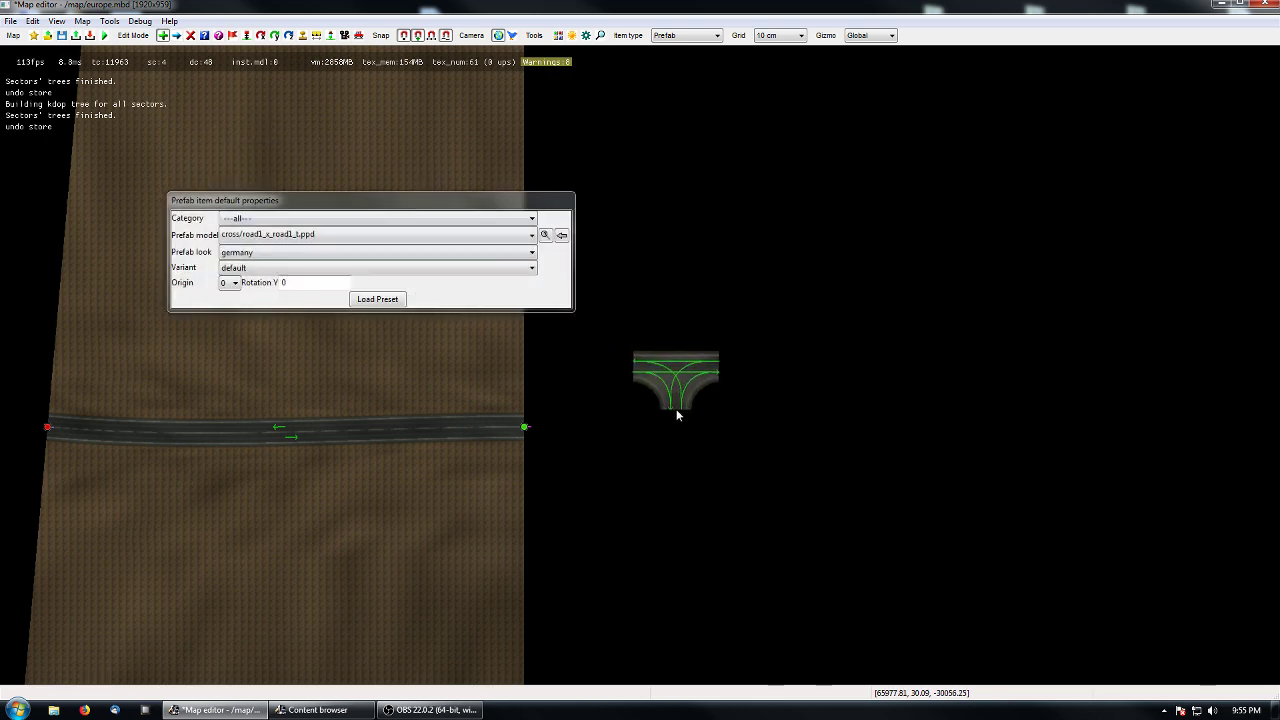
pyautogui.click(691, 440)
pyautogui.press('Escape')
pyautogui.moveTo(720, 500); pyautogui.dragTo(571, 487, button='right')
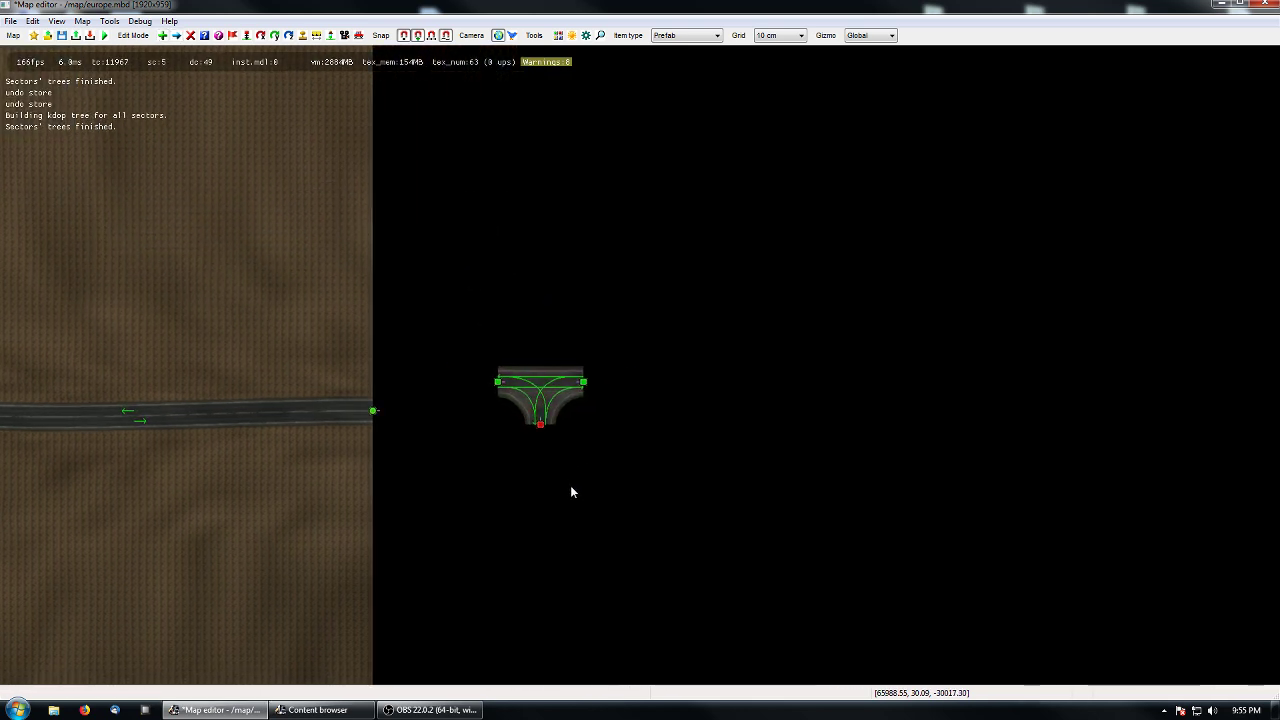
pyautogui.scroll(3, 570, 488)
pyautogui.scroll(1, 550, 506)
pyautogui.moveTo(546, 506); pyautogui.dragTo(632, 485, button='middle')
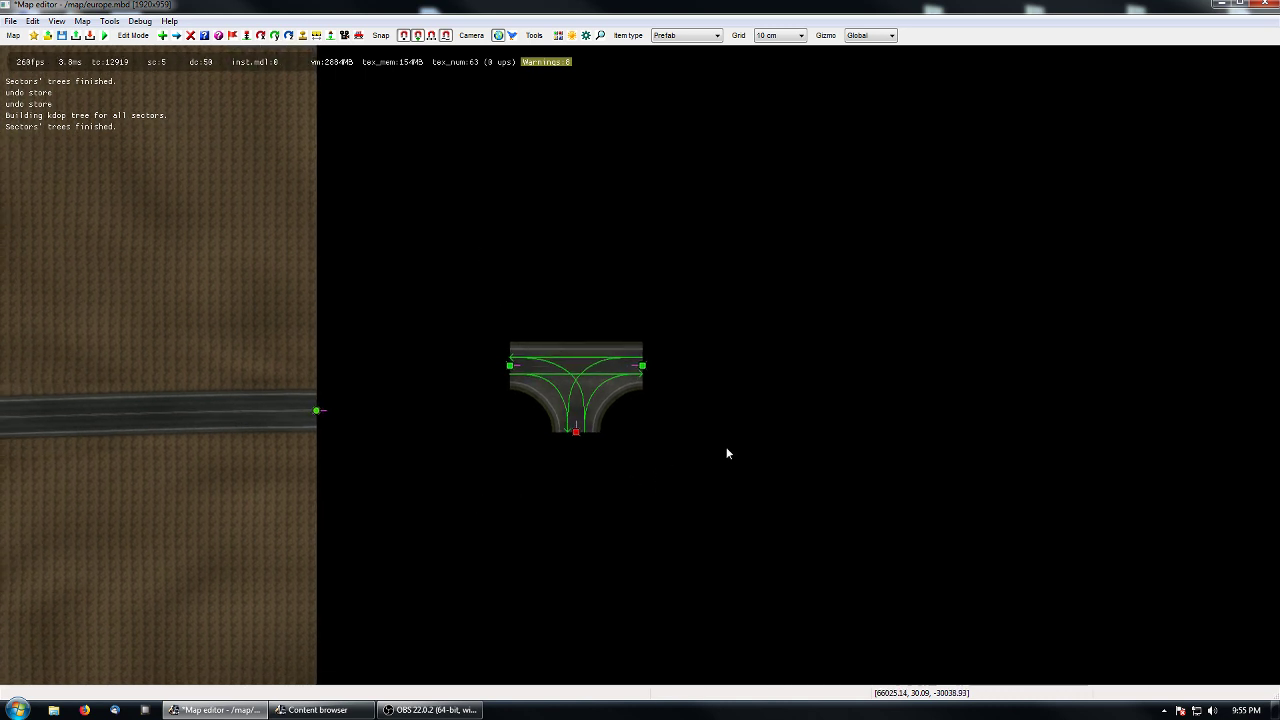
pyautogui.moveTo(531, 527); pyautogui.dragTo(692, 527, button='right')
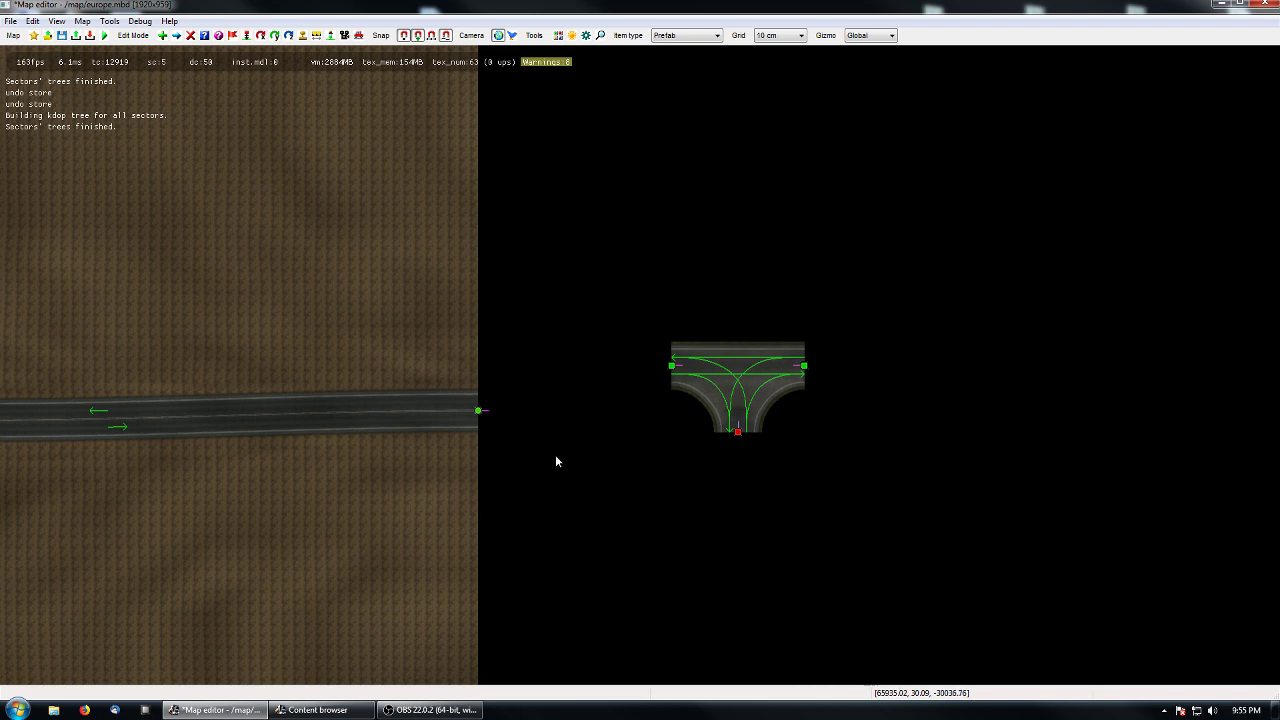
# - Rotate the road's free green end node by -21° about the global Y axis and turn the junction's red-node side toward the road
pyautogui.click(484, 419)
pyautogui.click(477, 441)
pyautogui.press('r')
pyautogui.moveTo(738, 433); pyautogui.dragTo(749, 523)
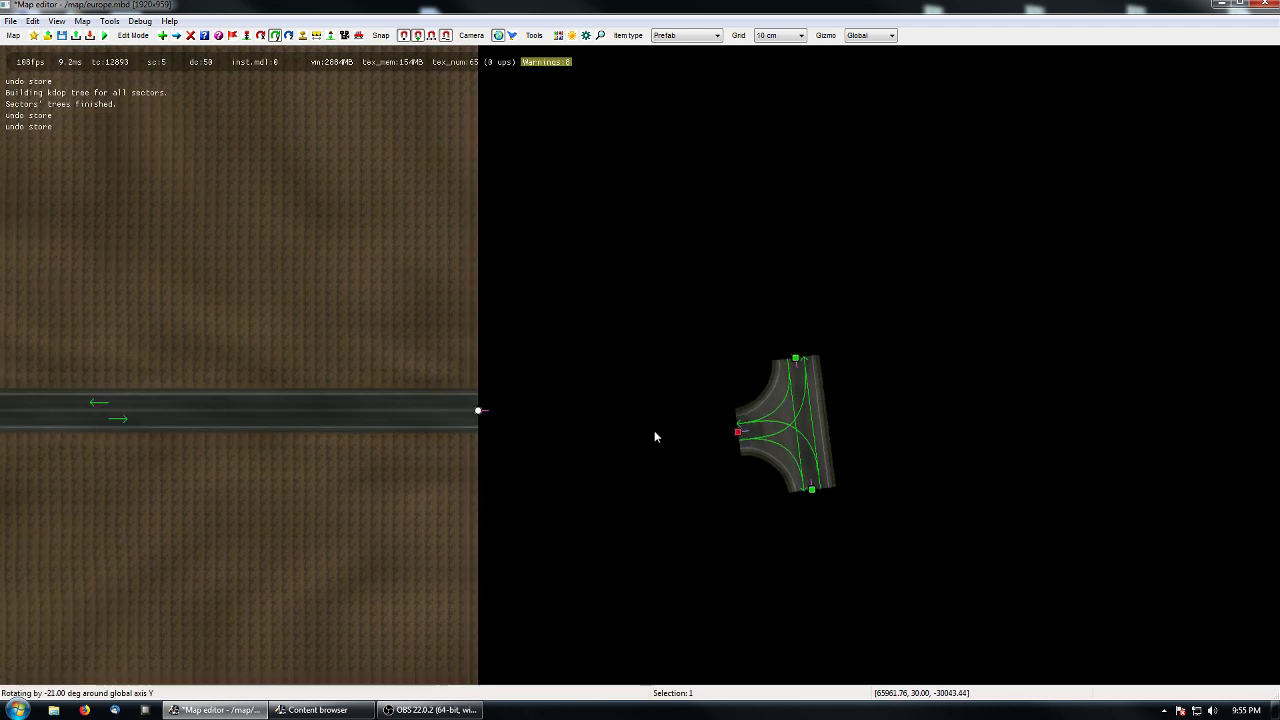
# - Move the road's free green end node onto the junction's red node to connect them
pyautogui.press('m')
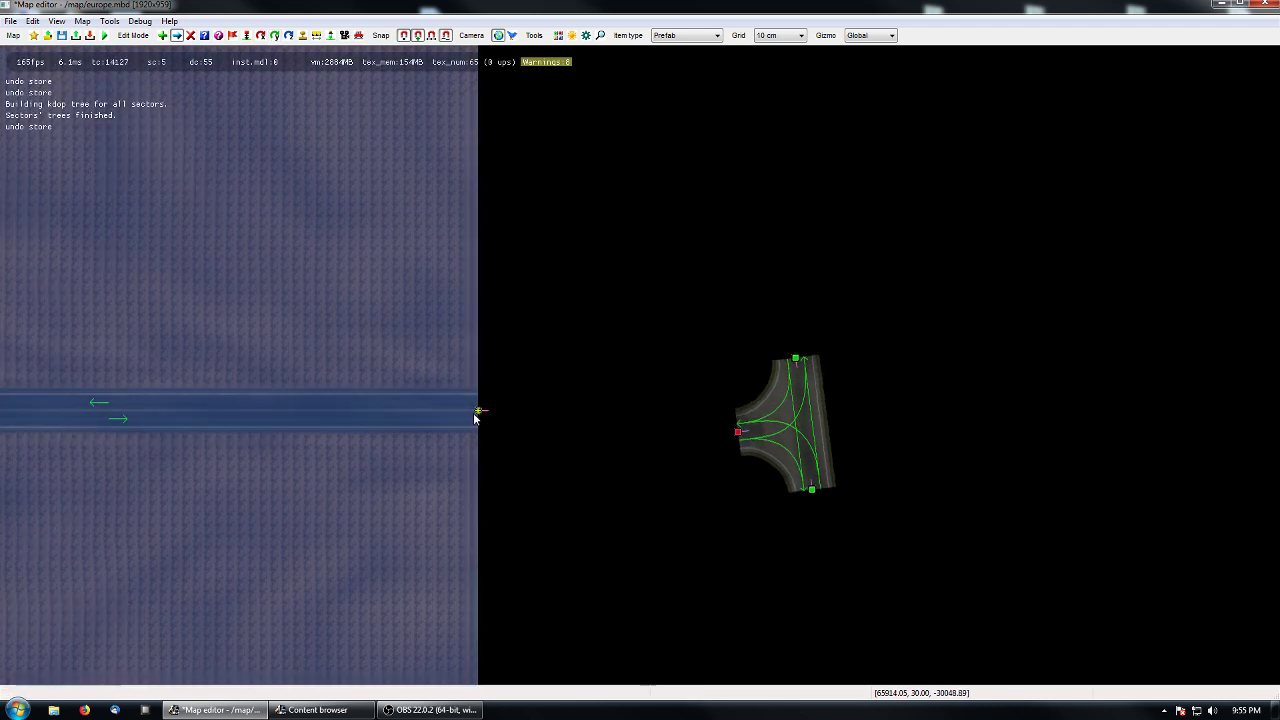
pyautogui.moveTo(478, 410); pyautogui.dragTo(738, 431)
pyautogui.moveTo(732, 557); pyautogui.dragTo(560, 526, button='middle')
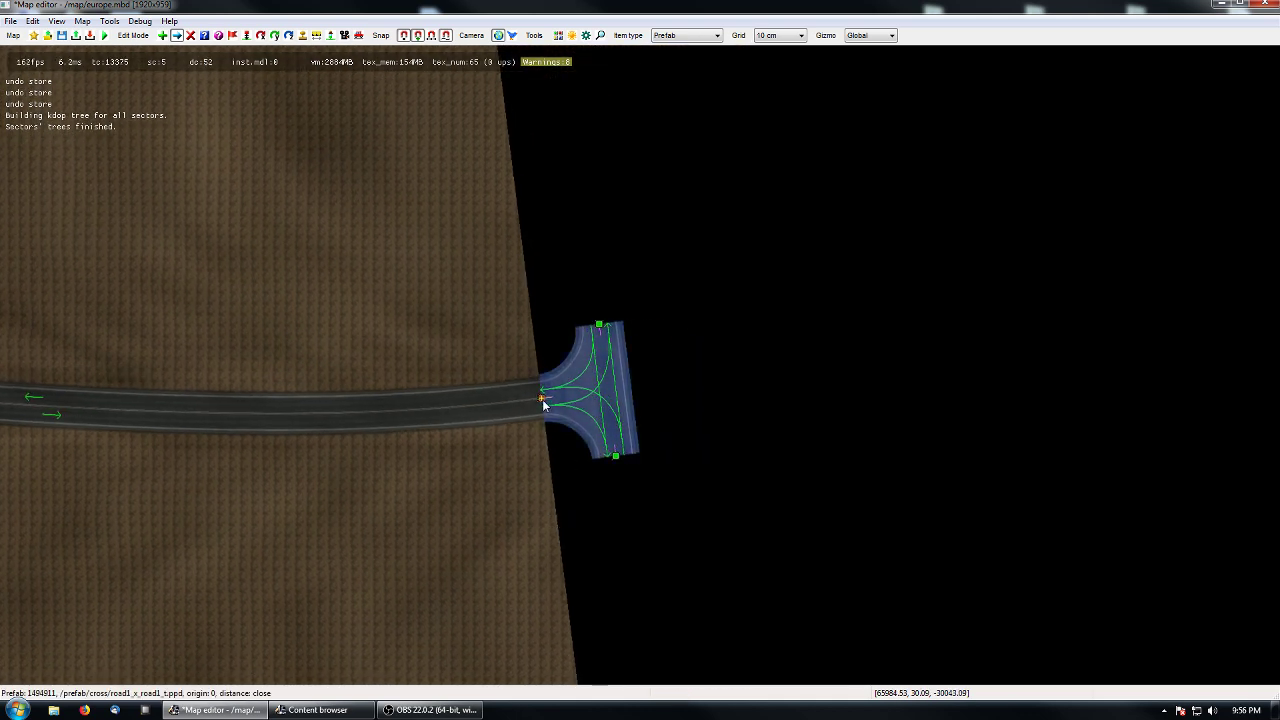
# - Pull the junction's red node away from the road end along the X axis to leave a small gap
pyautogui.click(542, 399)
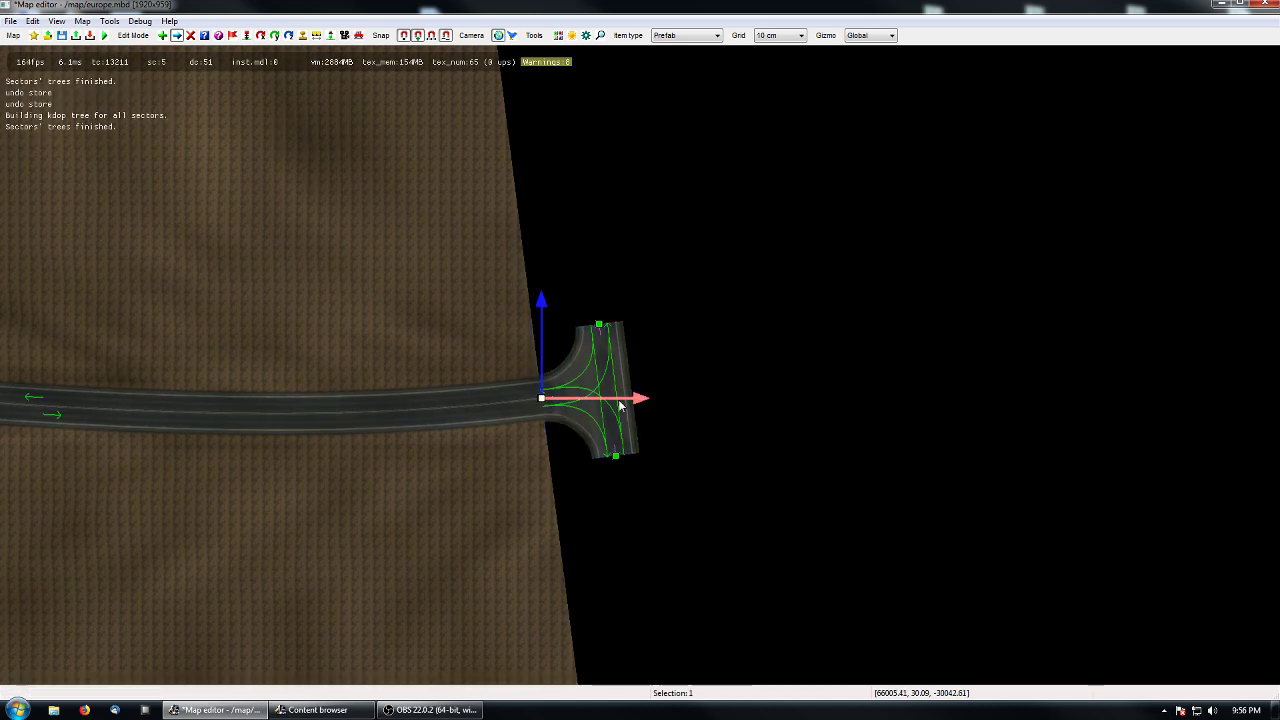
pyautogui.moveTo(620, 404); pyautogui.dragTo(653, 400)
pyautogui.click(603, 537)
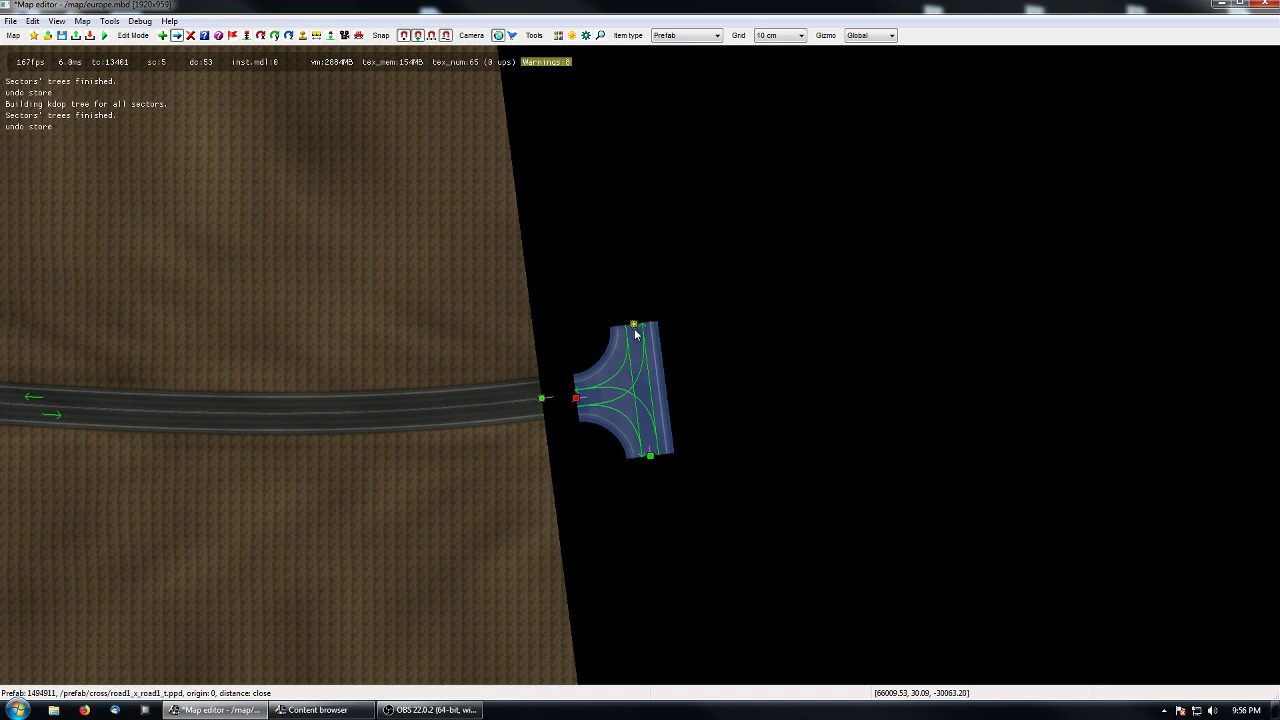
# - Rotate the junction by -97.80° about the global Y axis and attach its nearest green node to the road's green end node
pyautogui.press('r')
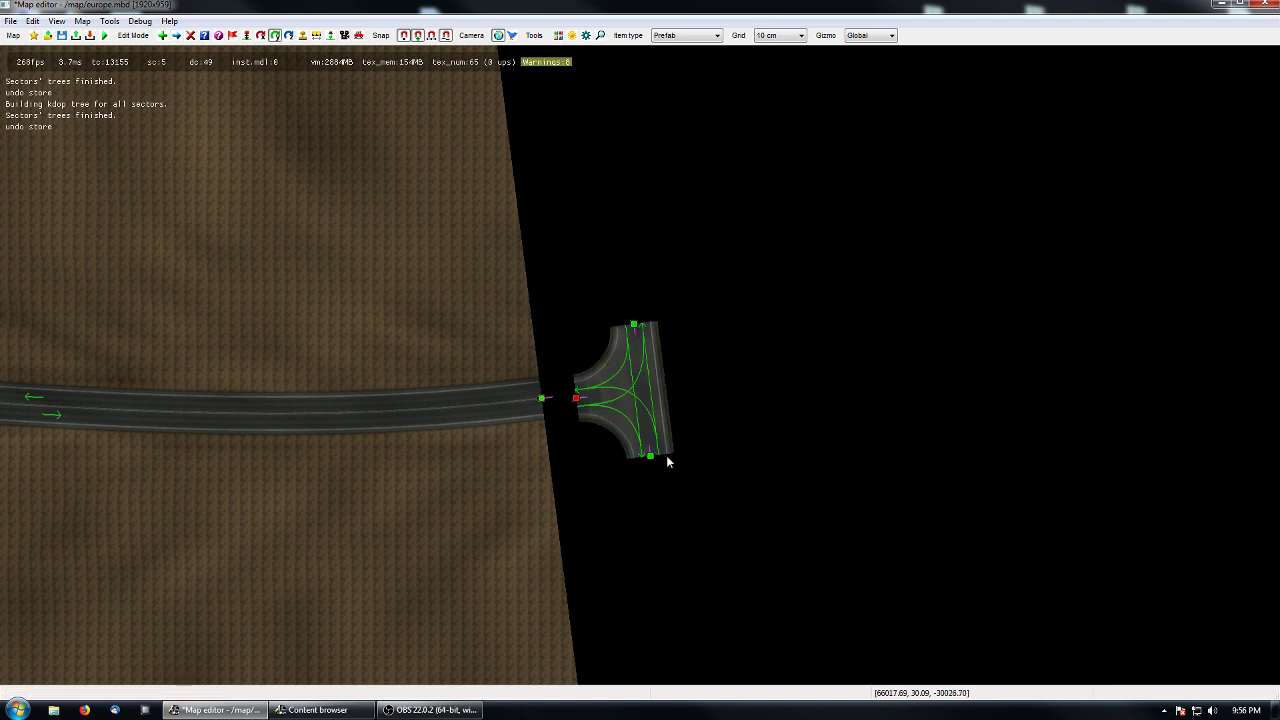
pyautogui.moveTo(651, 459); pyautogui.dragTo(665, 573)
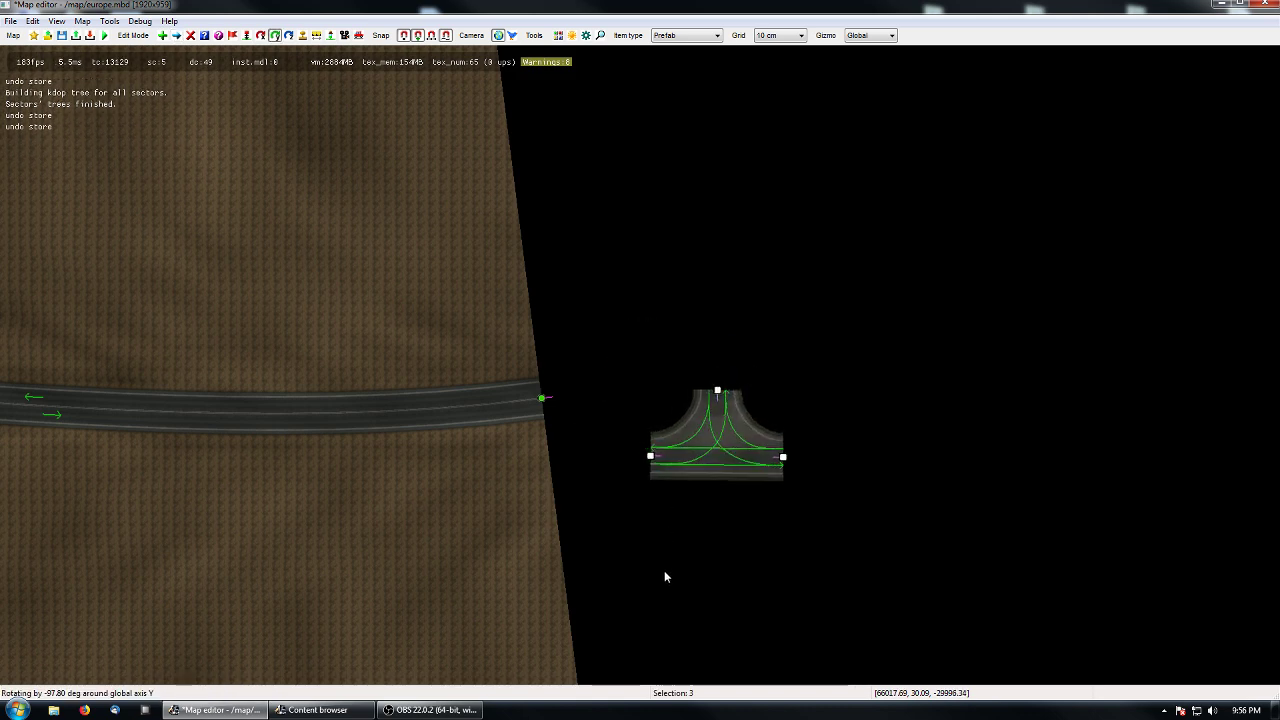
pyautogui.click(726, 578)
pyautogui.press('m')
pyautogui.click(654, 454)
pyautogui.moveTo(654, 457); pyautogui.dragTo(541, 398)
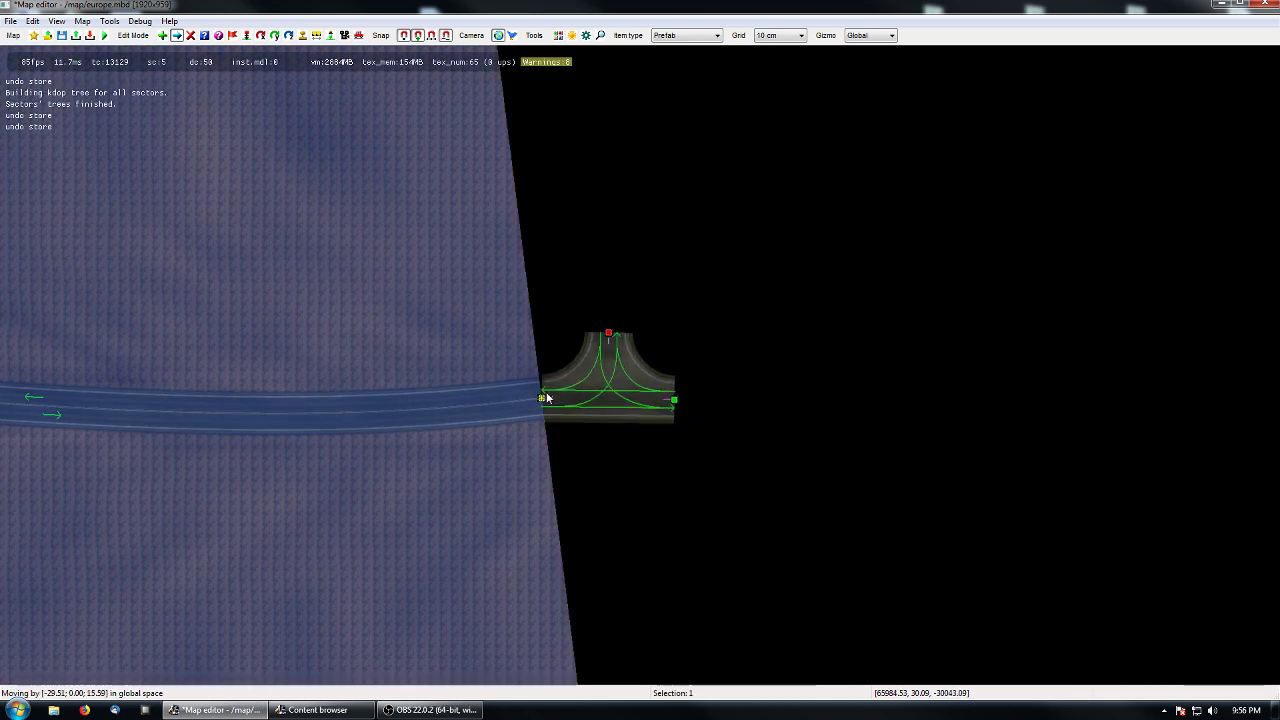
pyautogui.scroll(5, 615, 543)
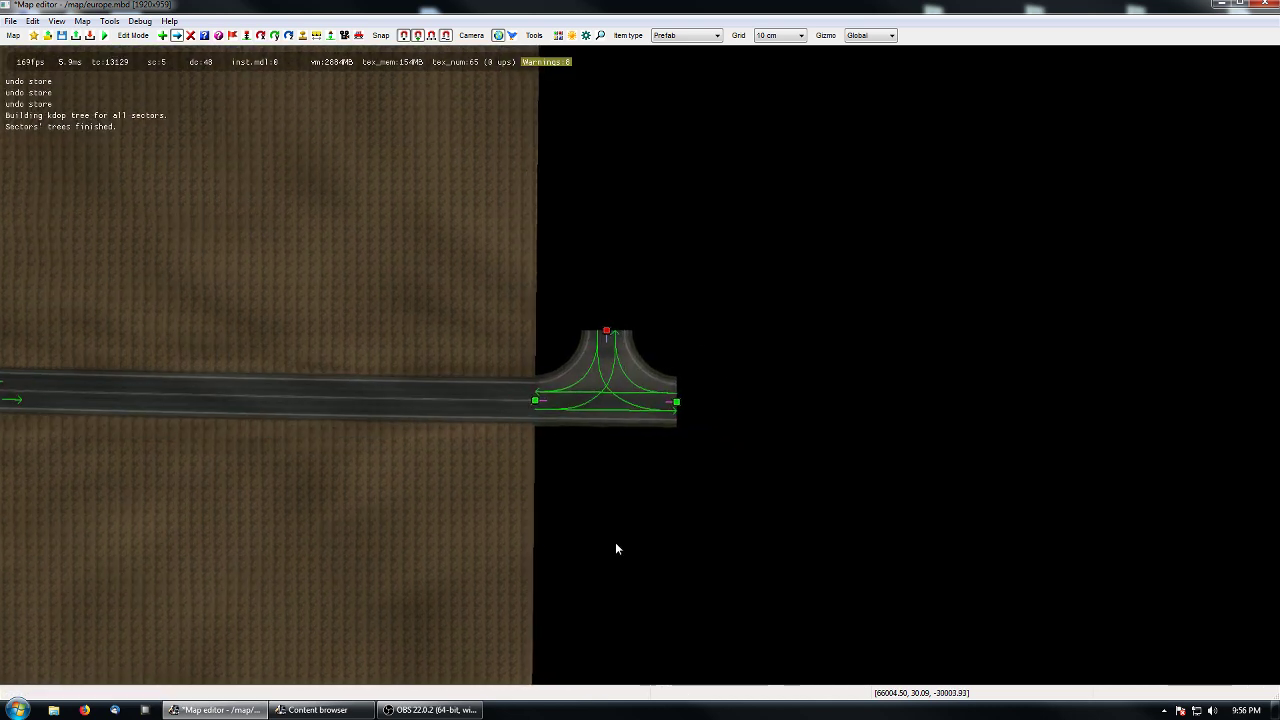
pyautogui.moveTo(615, 542); pyautogui.dragTo(604, 534, button='right')
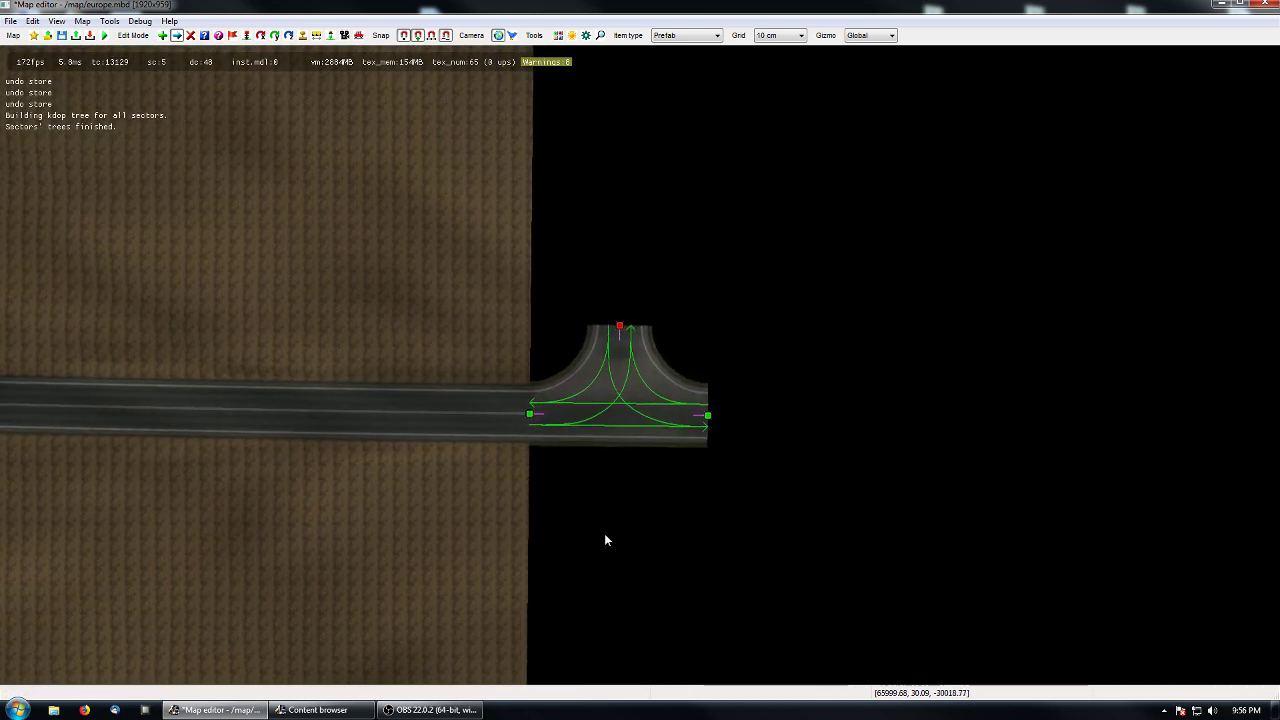
# - Separate the junction's attached green node from the road by moving it a short distance along the X axis
pyautogui.click(529, 413)
pyautogui.moveTo(608, 414); pyautogui.dragTo(665, 426)
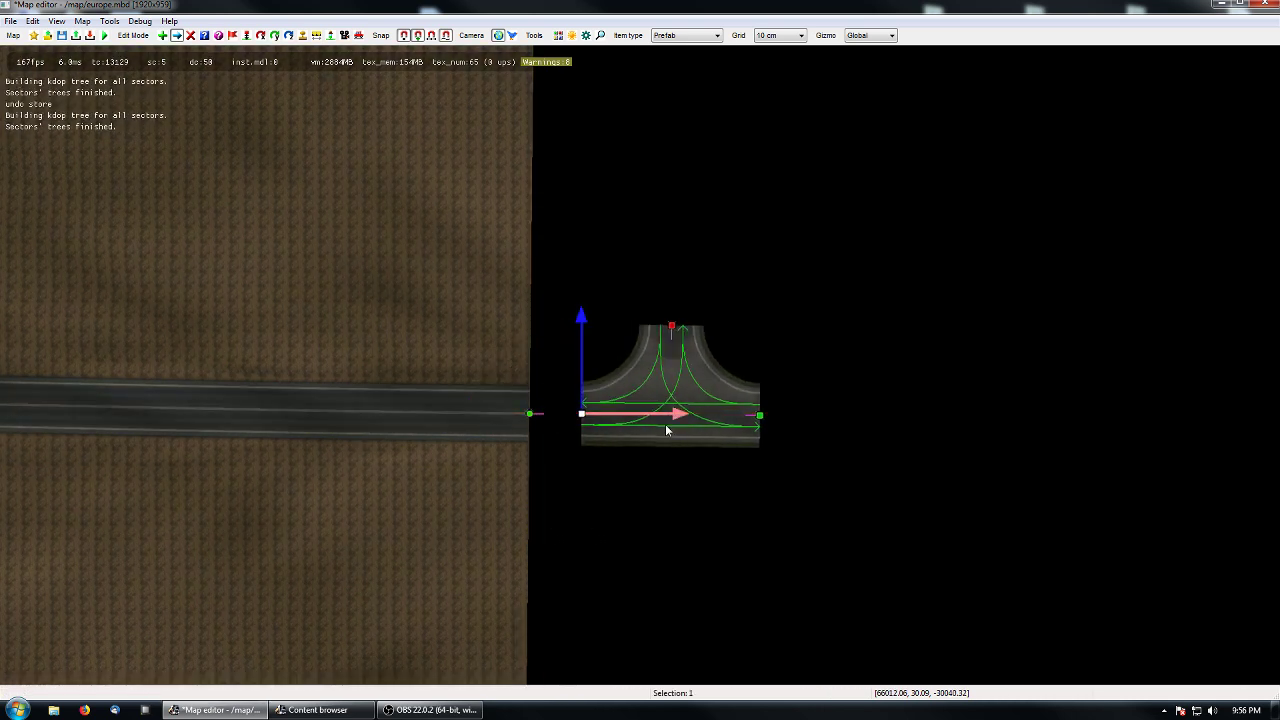
pyautogui.click(655, 470)
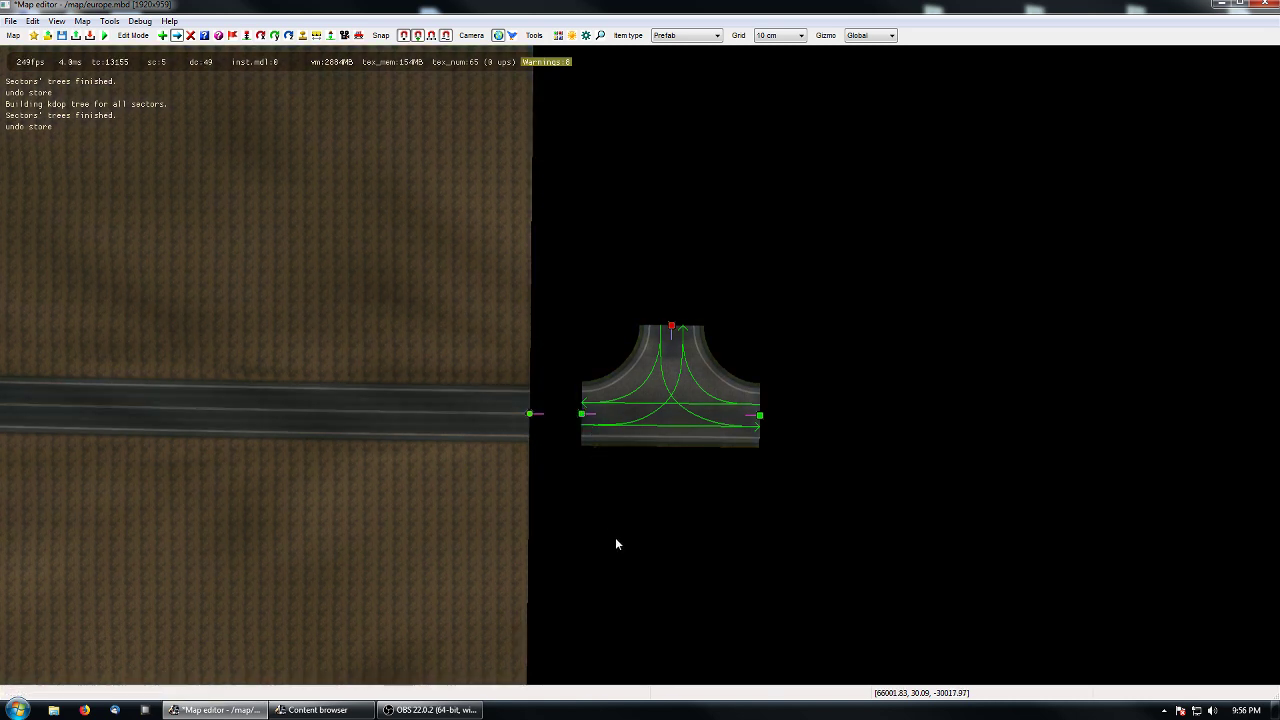
# - Examine the separated roads and junction on the map and the item types available for placement
pyautogui.scroll(-3, 616, 543)
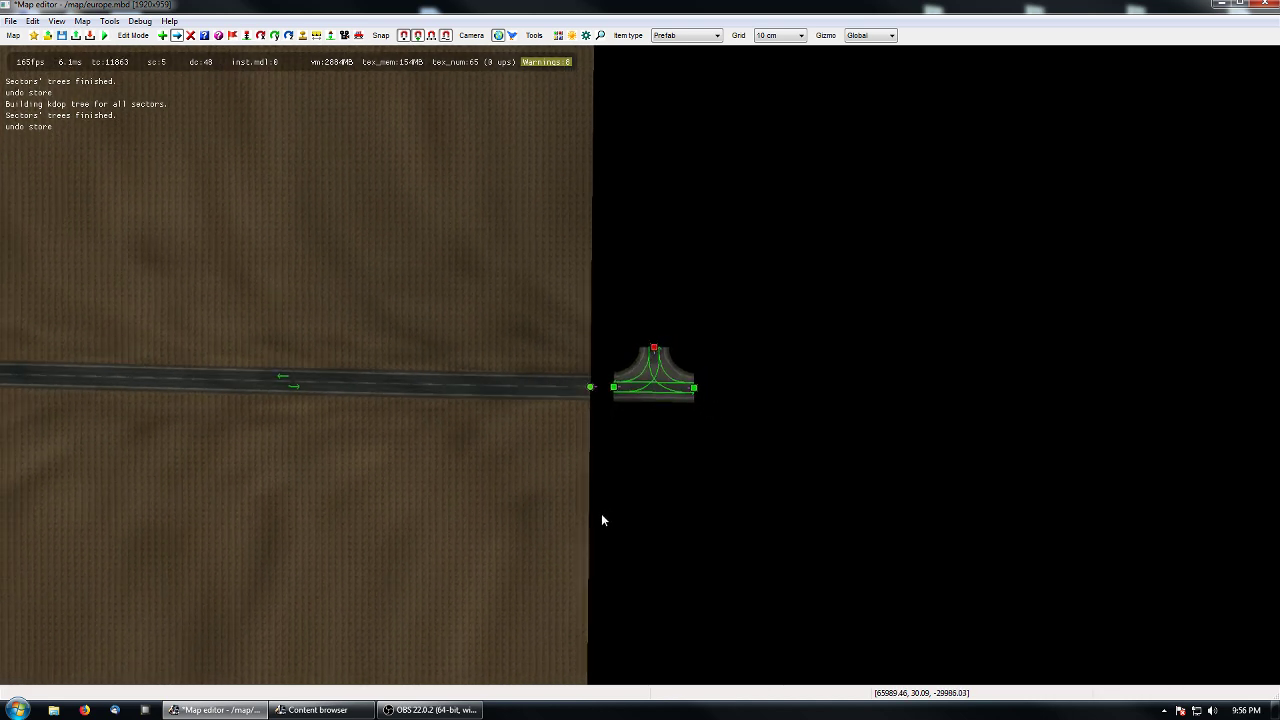
pyautogui.scroll(3, 502, 469)
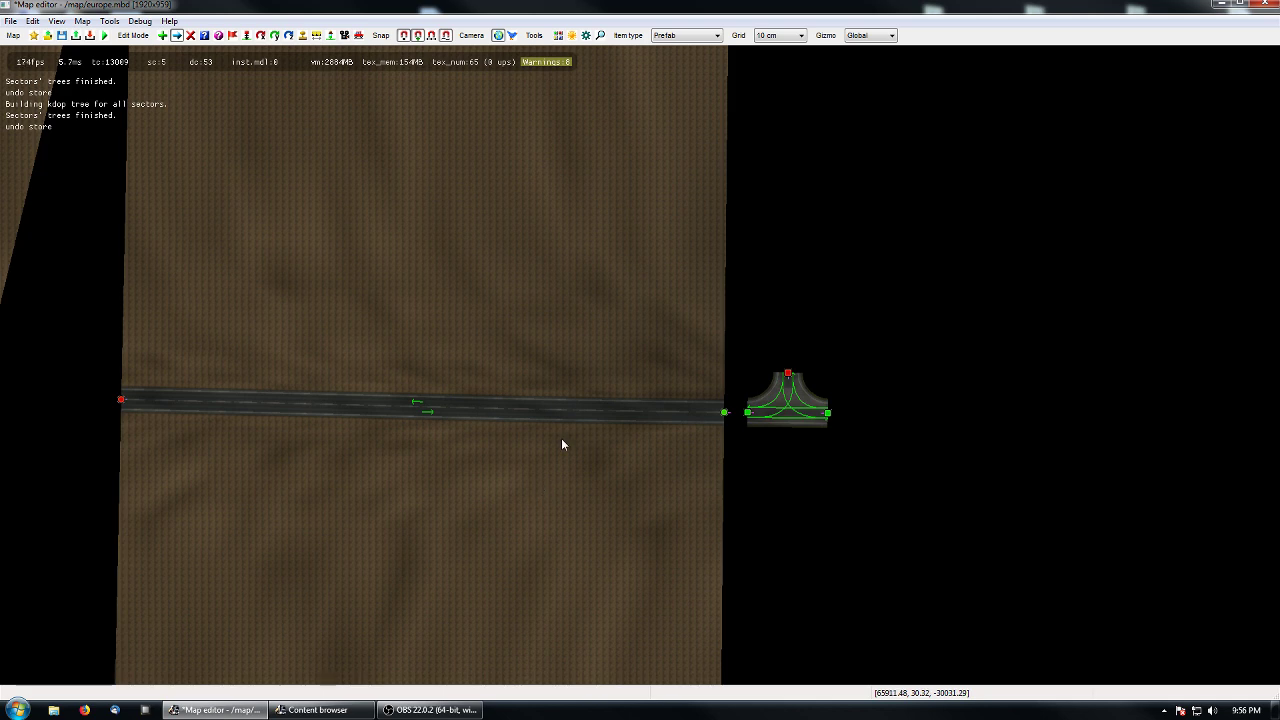
pyautogui.moveTo(573, 300); pyautogui.dragTo(640, 340, button='right')
pyautogui.moveTo(413, 345); pyautogui.dragTo(623, 345, button='right')
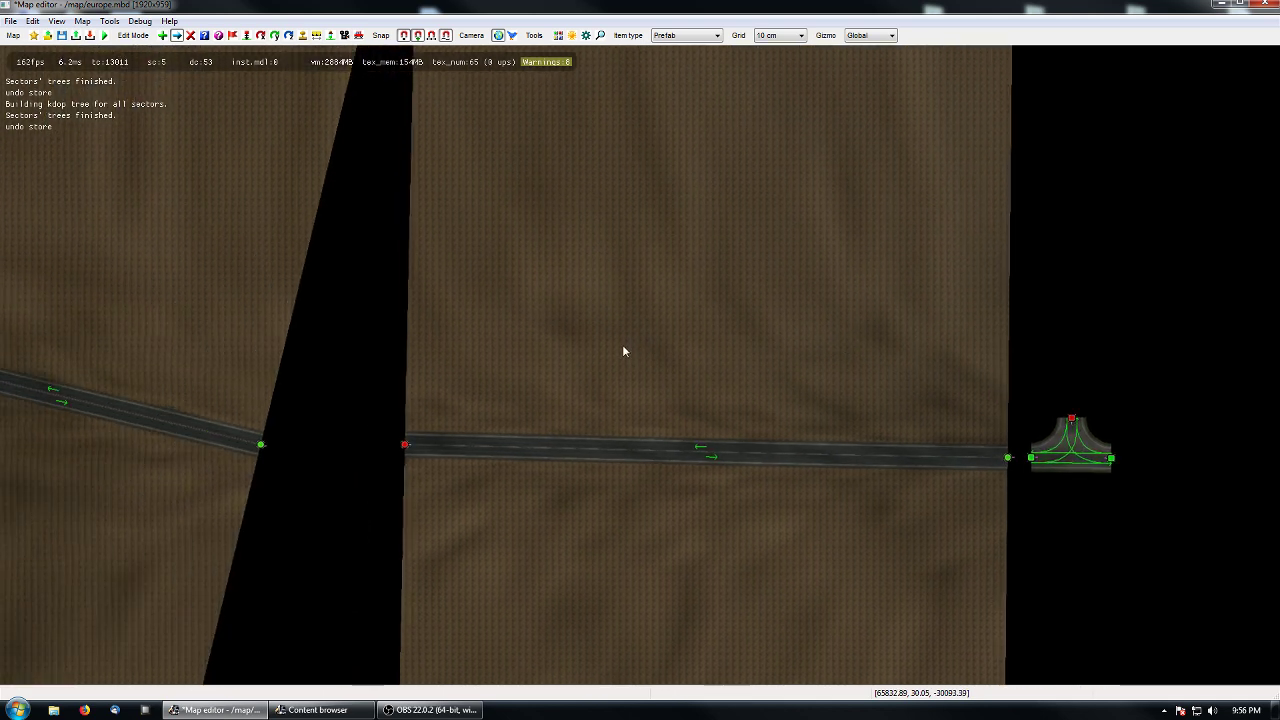
pyautogui.moveTo(551, 293); pyautogui.dragTo(594, 442, button='right')
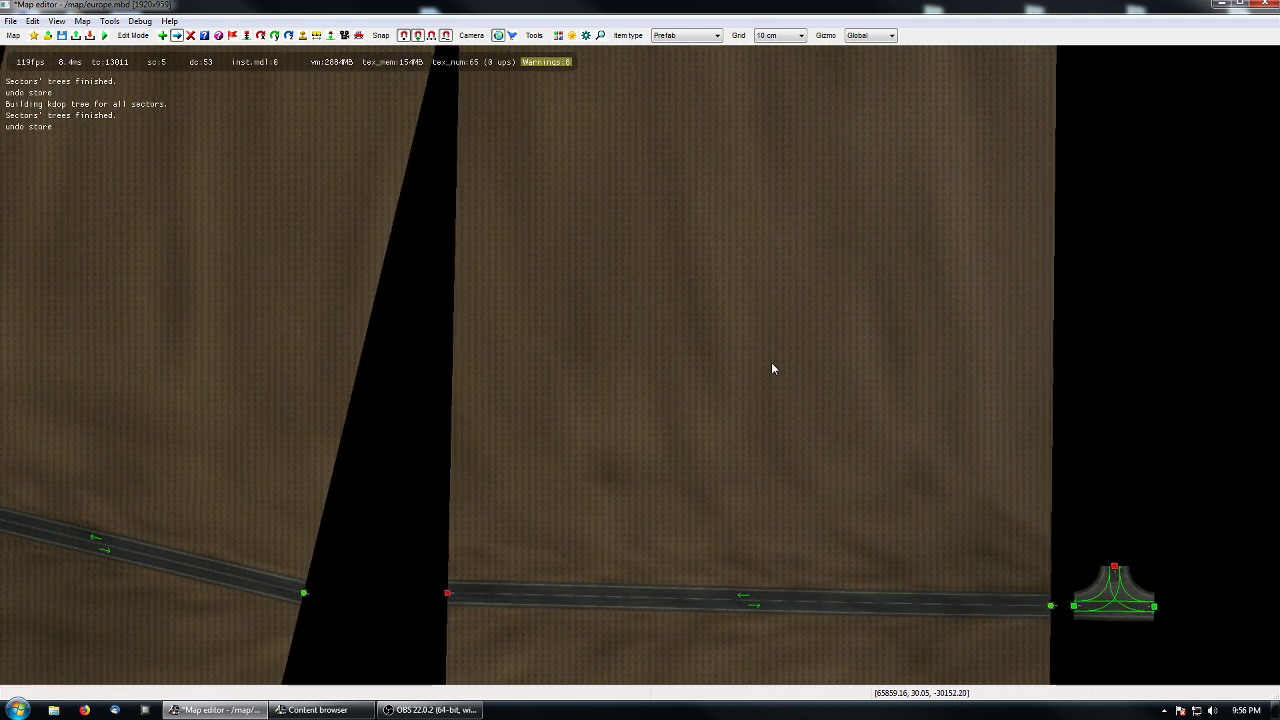
pyautogui.moveTo(744, 357); pyautogui.dragTo(713, 308, button='right')
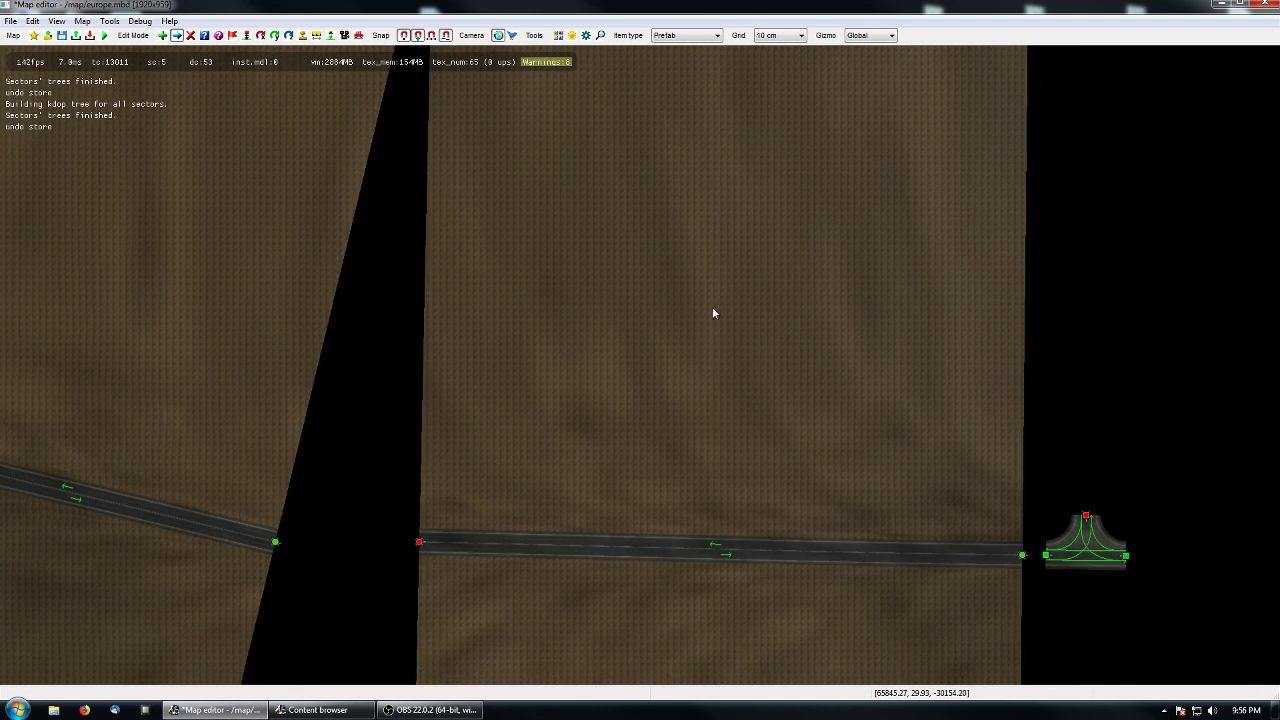
pyautogui.click(706, 38)
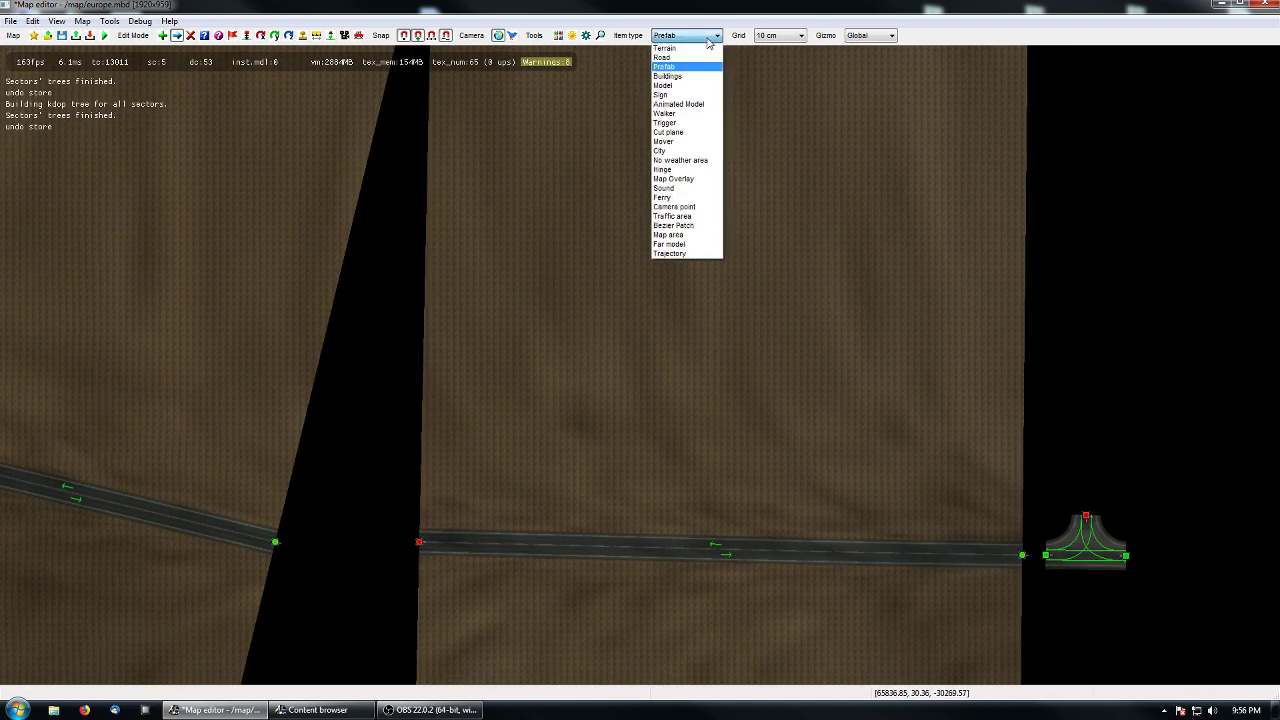
pyautogui.click(802, 283)
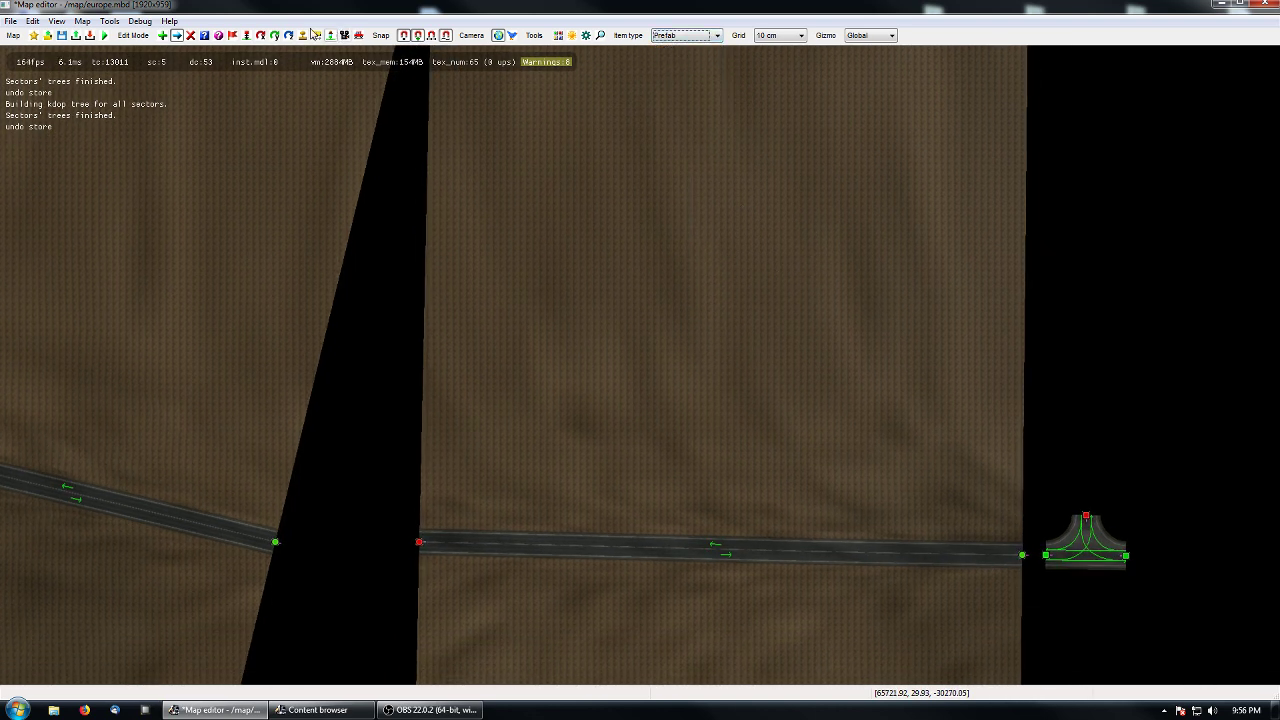
pyautogui.moveTo(574, 296); pyautogui.dragTo(559, 352, button='right')
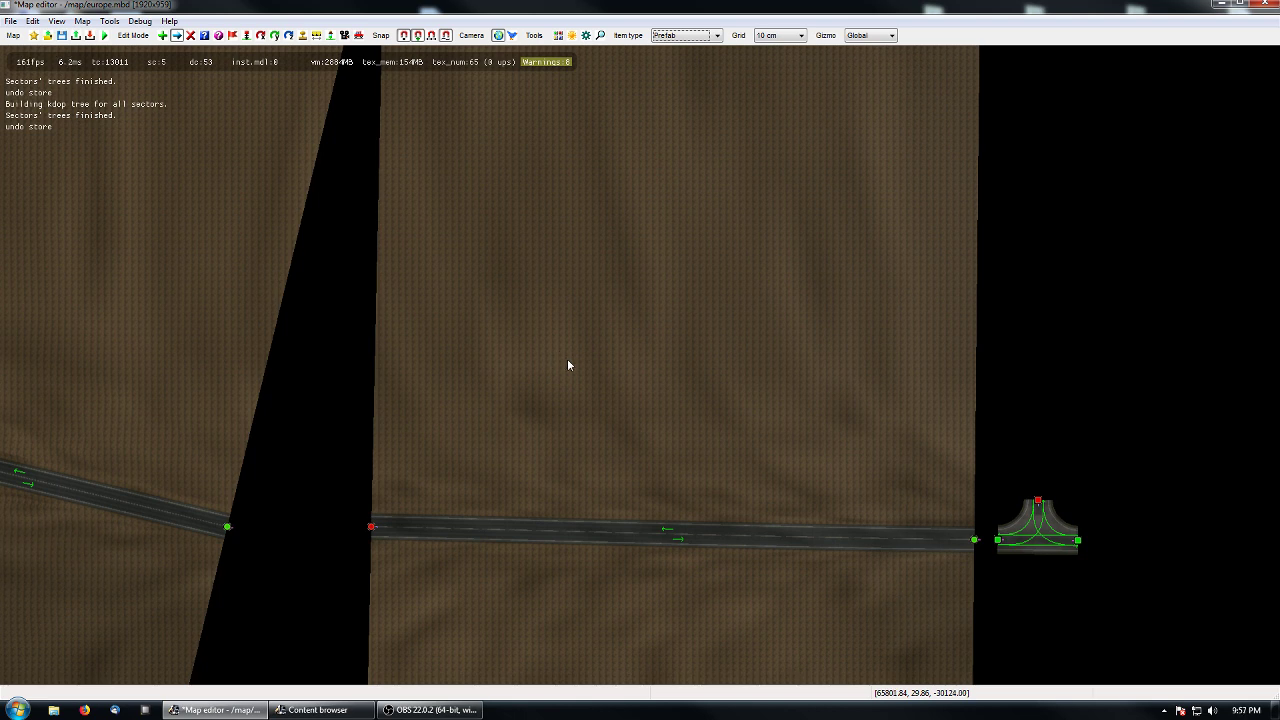
pyautogui.moveTo(645, 424); pyautogui.dragTo(661, 417, button='right')
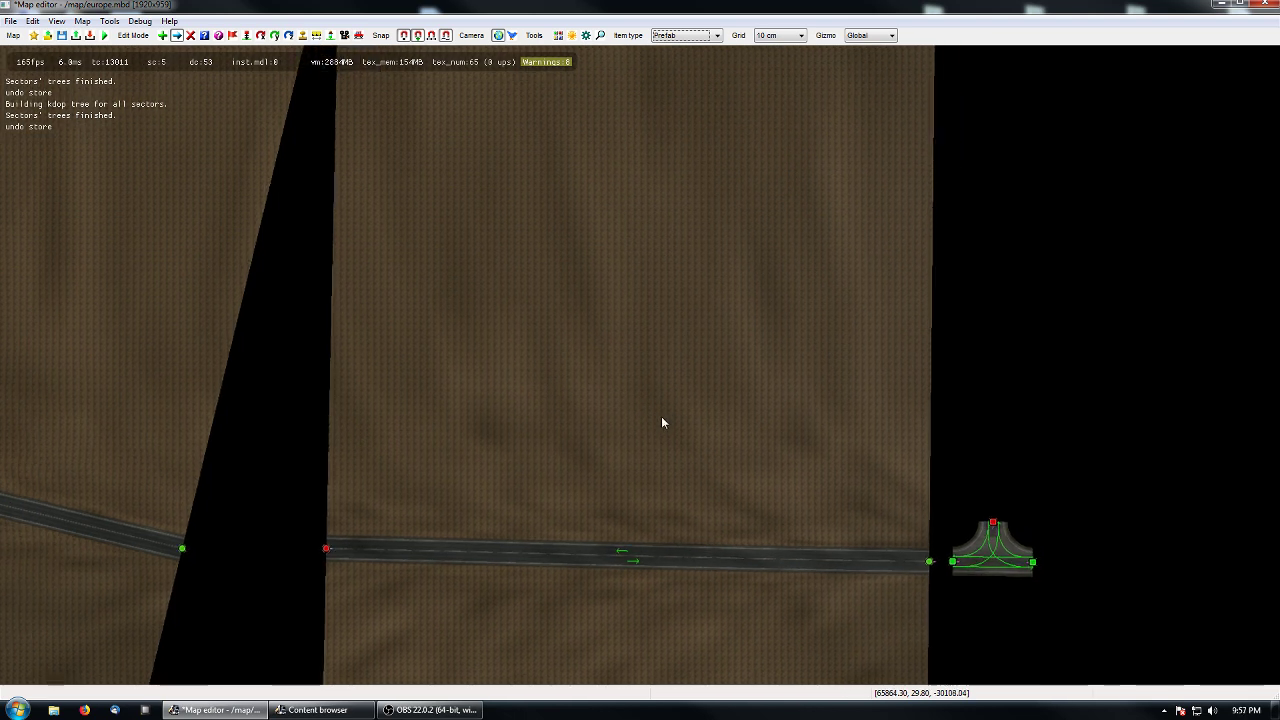
# - Place a short Road item of type Road 1 lane double with the asphalt.mat shader in the empty area above the junction
pyautogui.press('d')
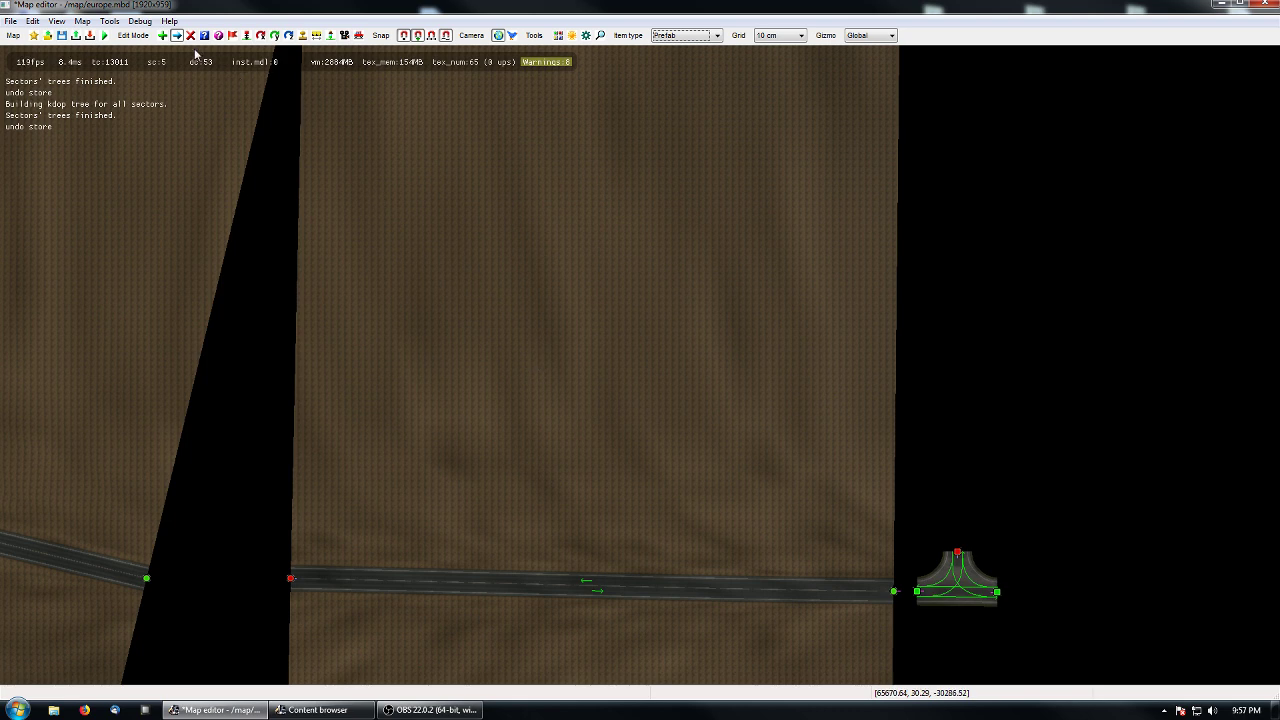
pyautogui.click(162, 35)
pyautogui.press('Escape')
pyautogui.press('d')
pyautogui.press('r')
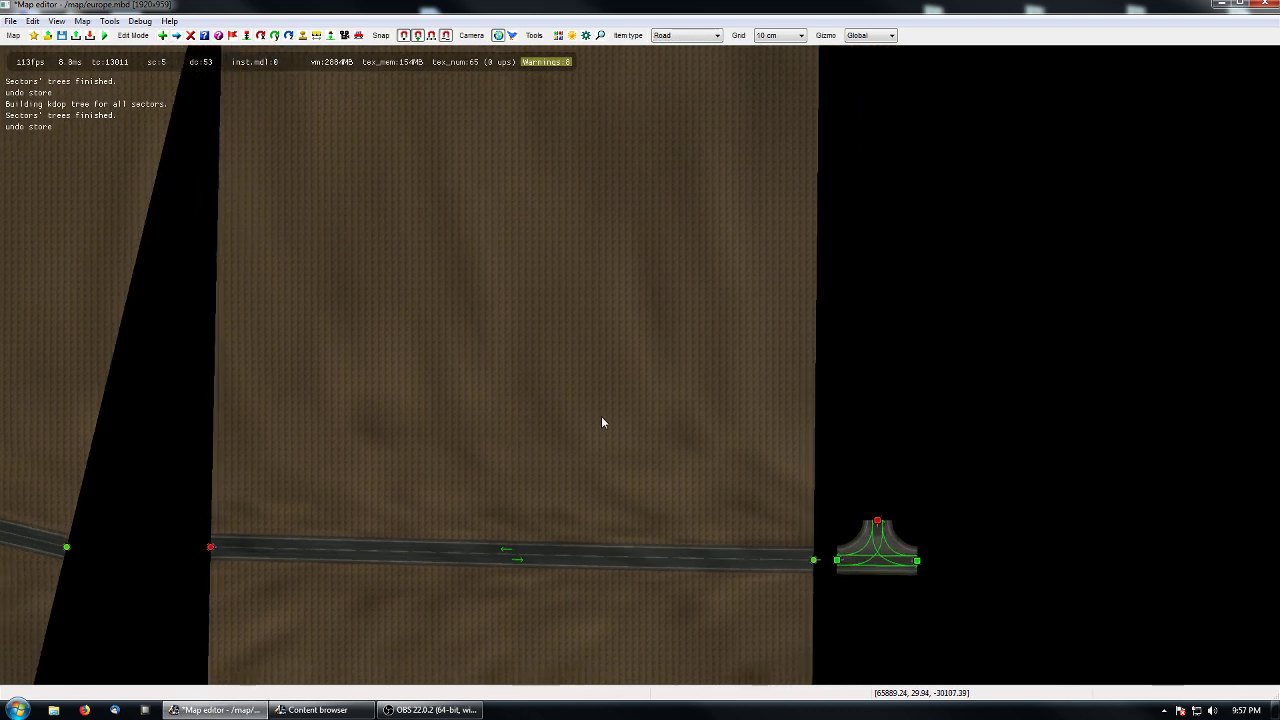
pyautogui.press('e')
pyautogui.moveTo(284, 205); pyautogui.dragTo(326, 199)
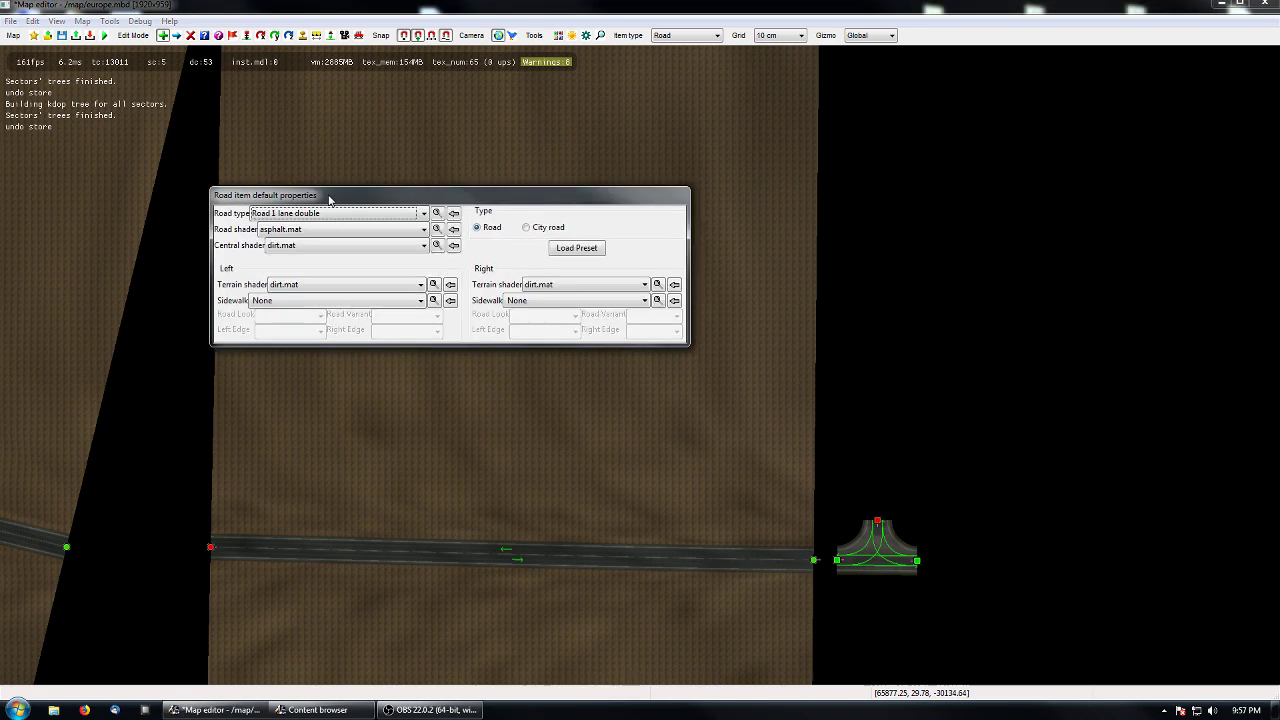
pyautogui.click(903, 285)
pyautogui.press('v')
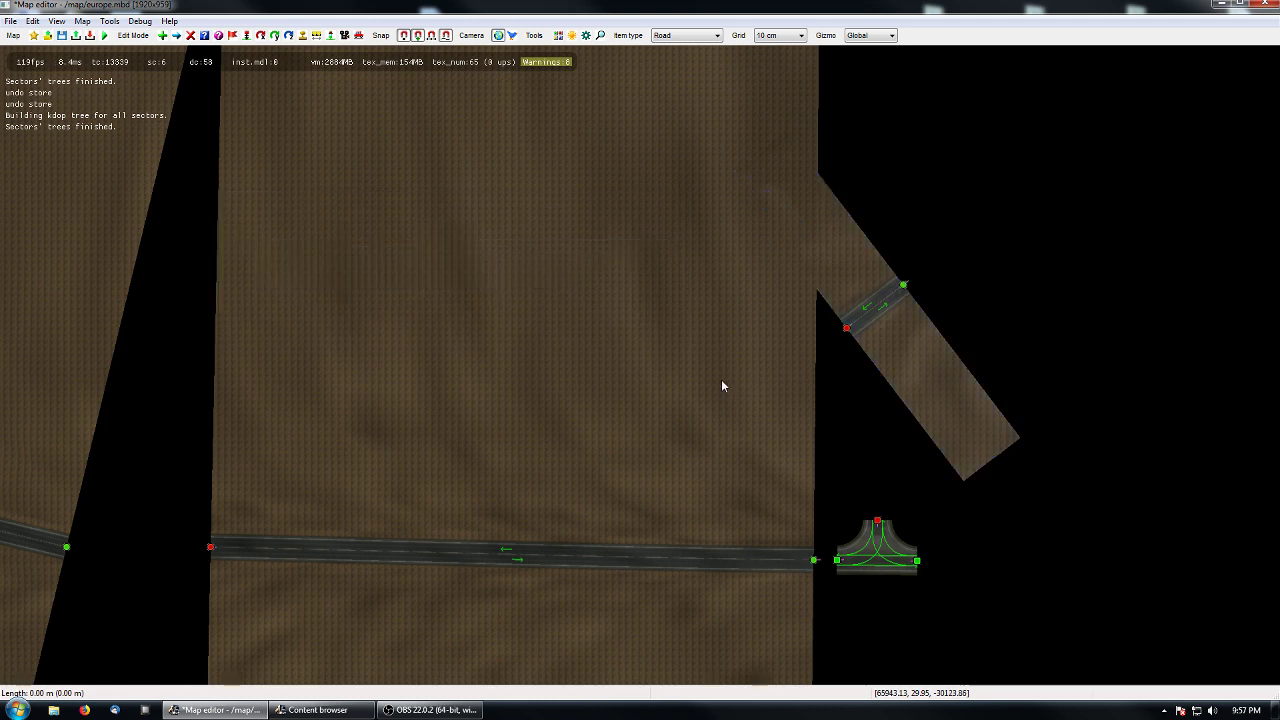
pyautogui.moveTo(721, 380); pyautogui.dragTo(753, 390, button='right')
# - Place a second cross/road1_x_road1_t.ppd prefab with the germany look and default variant beside the short road's green end node
pyautogui.press('p')
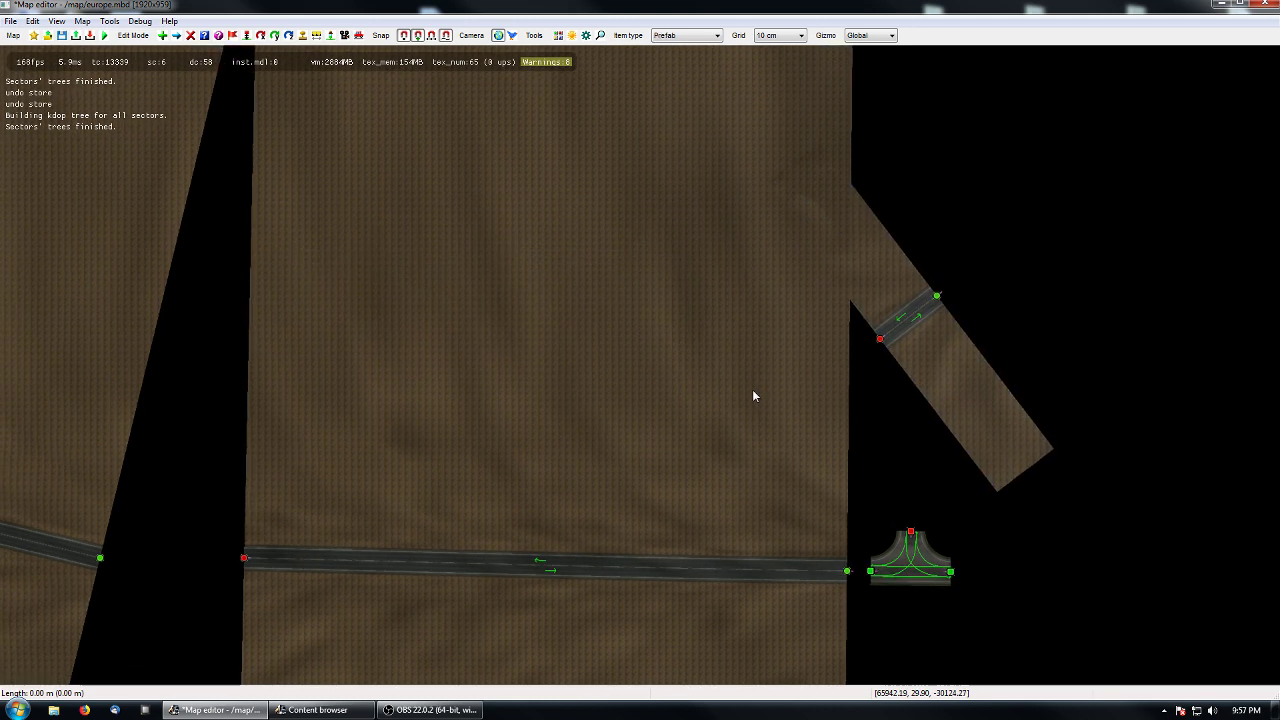
pyautogui.press('e')
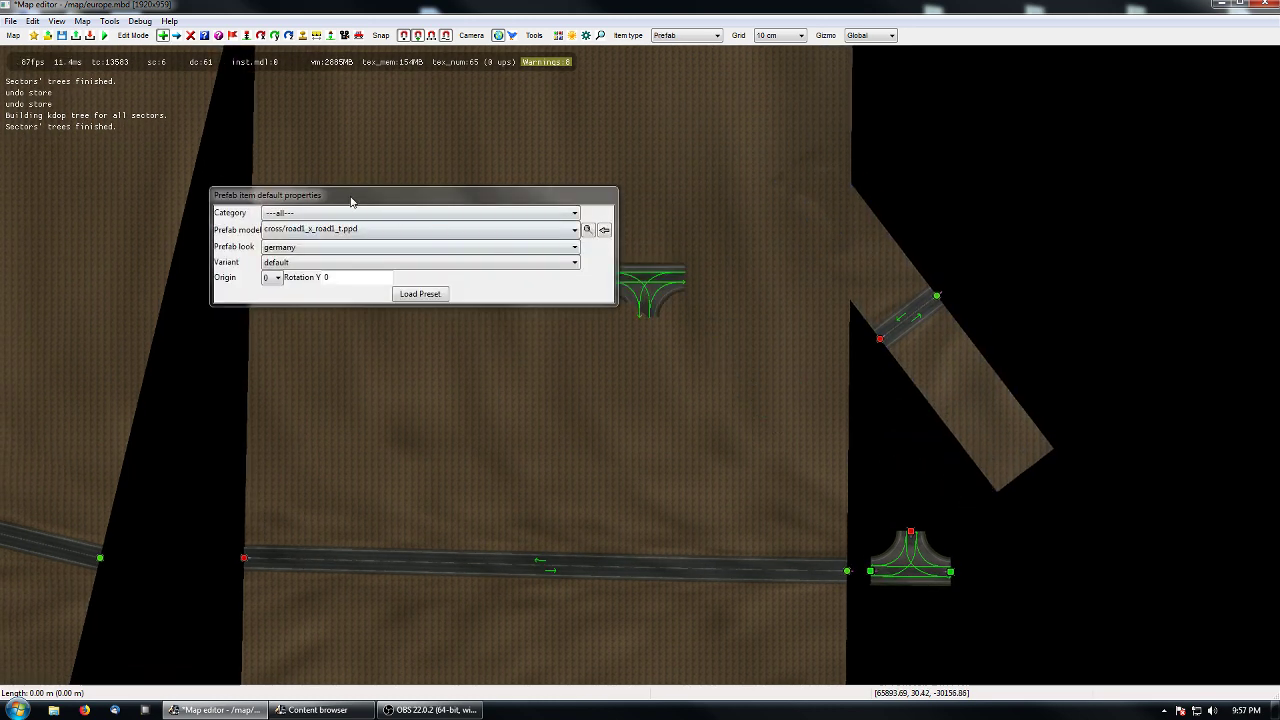
pyautogui.click(686, 35)
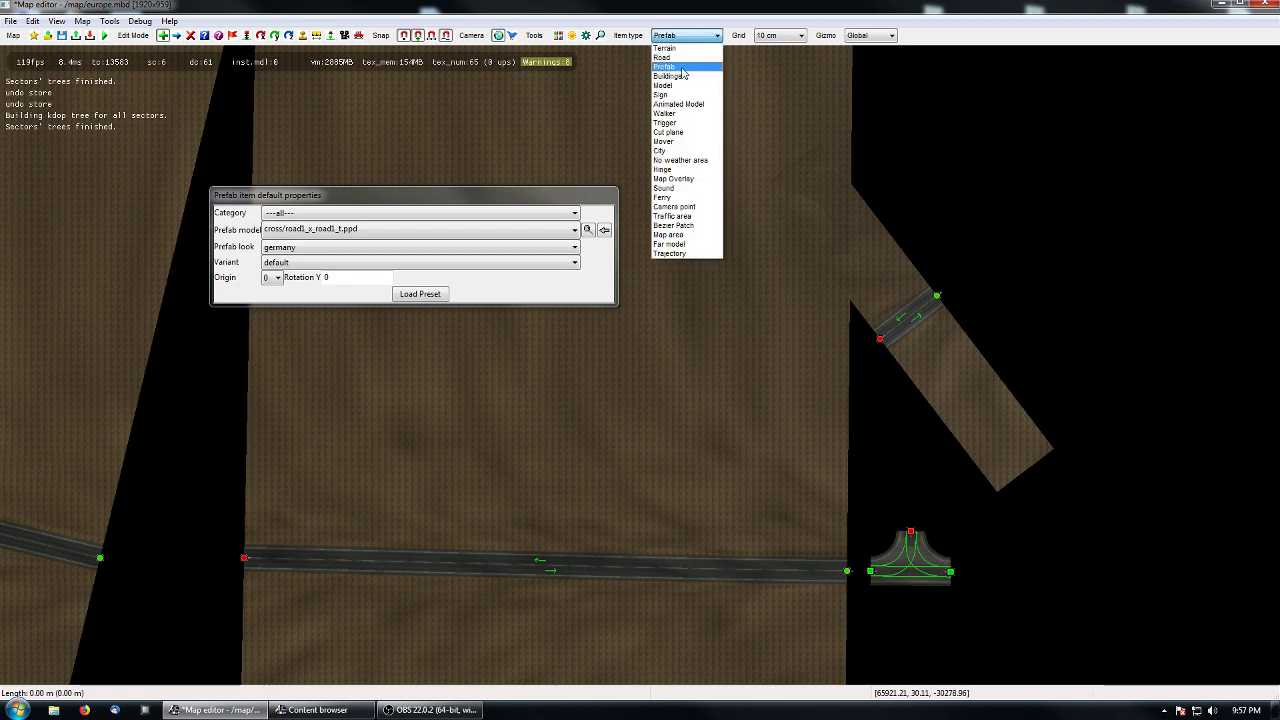
pyautogui.click(1000, 156)
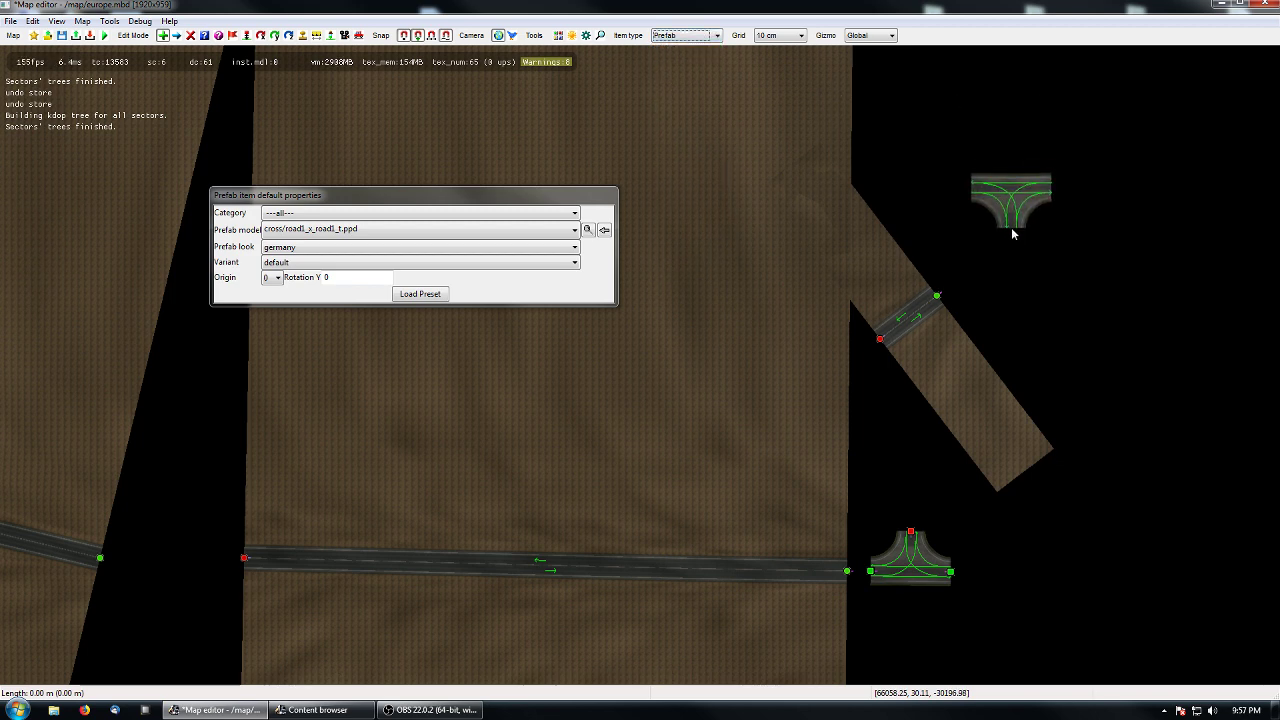
pyautogui.click(988, 255)
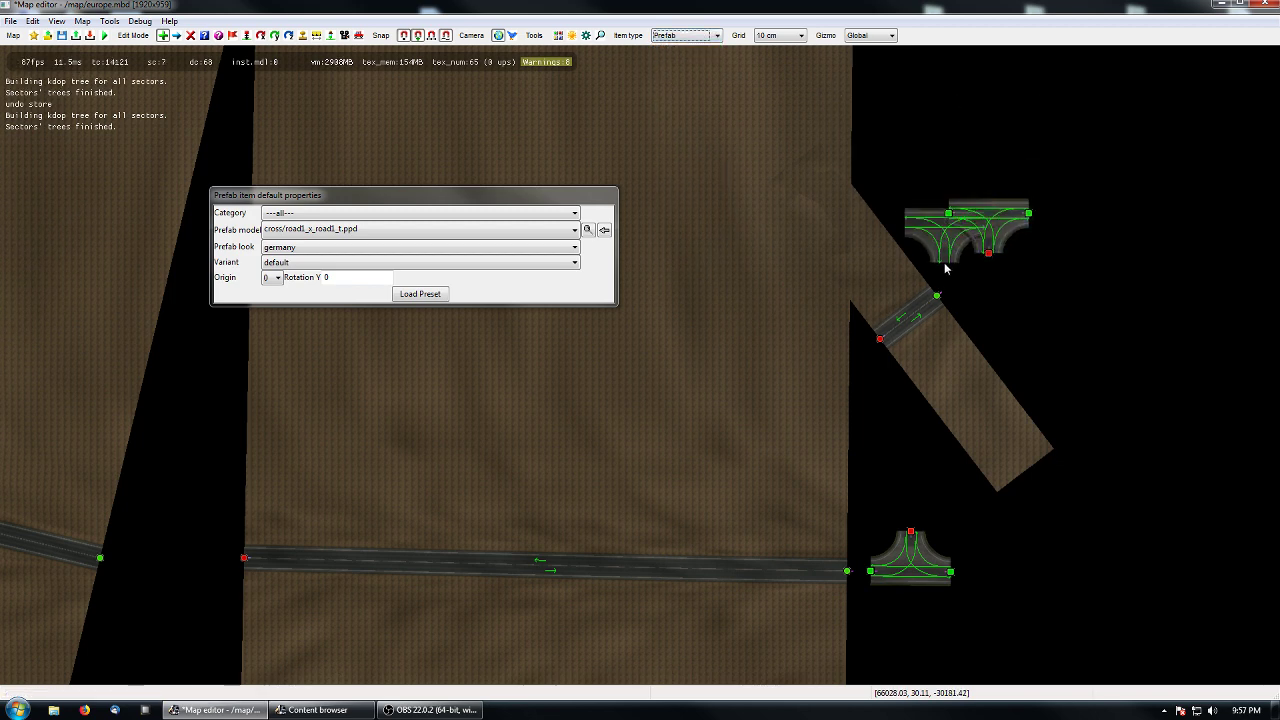
pyautogui.moveTo(768, 366); pyautogui.dragTo(683, 389, button='right')
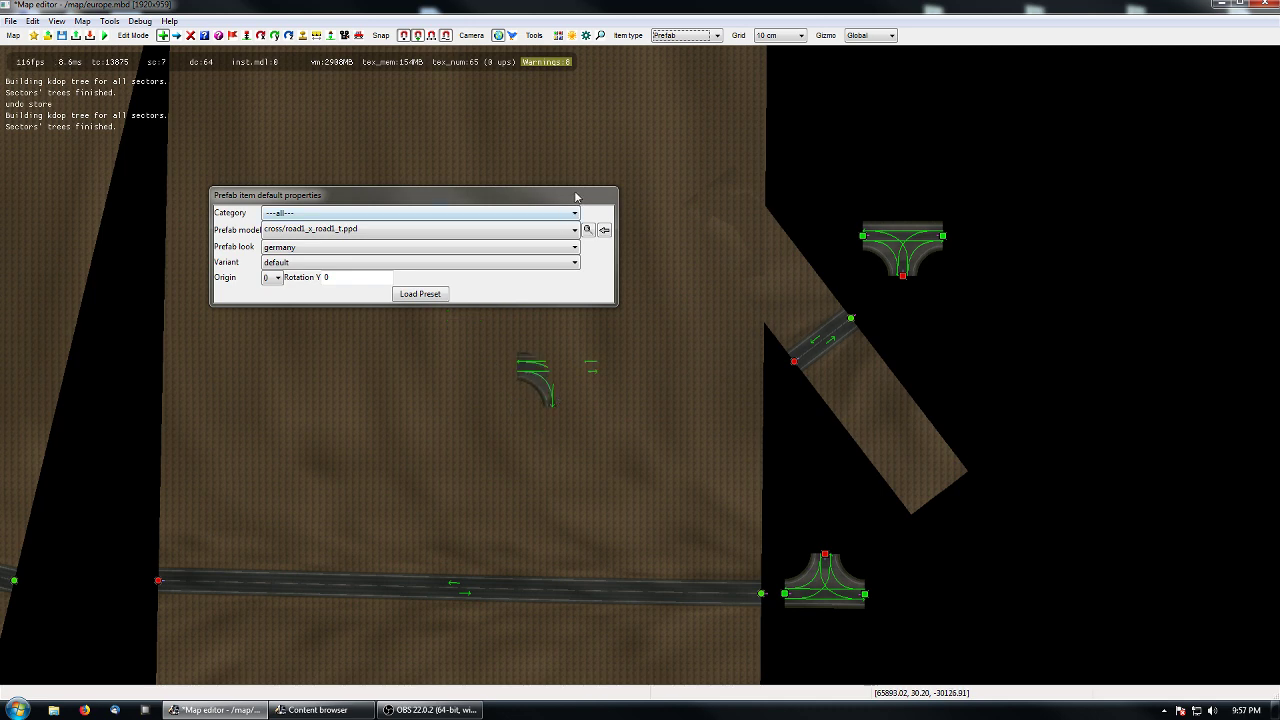
pyautogui.moveTo(577, 198); pyautogui.dragTo(447, 251)
pyautogui.press('Escape')
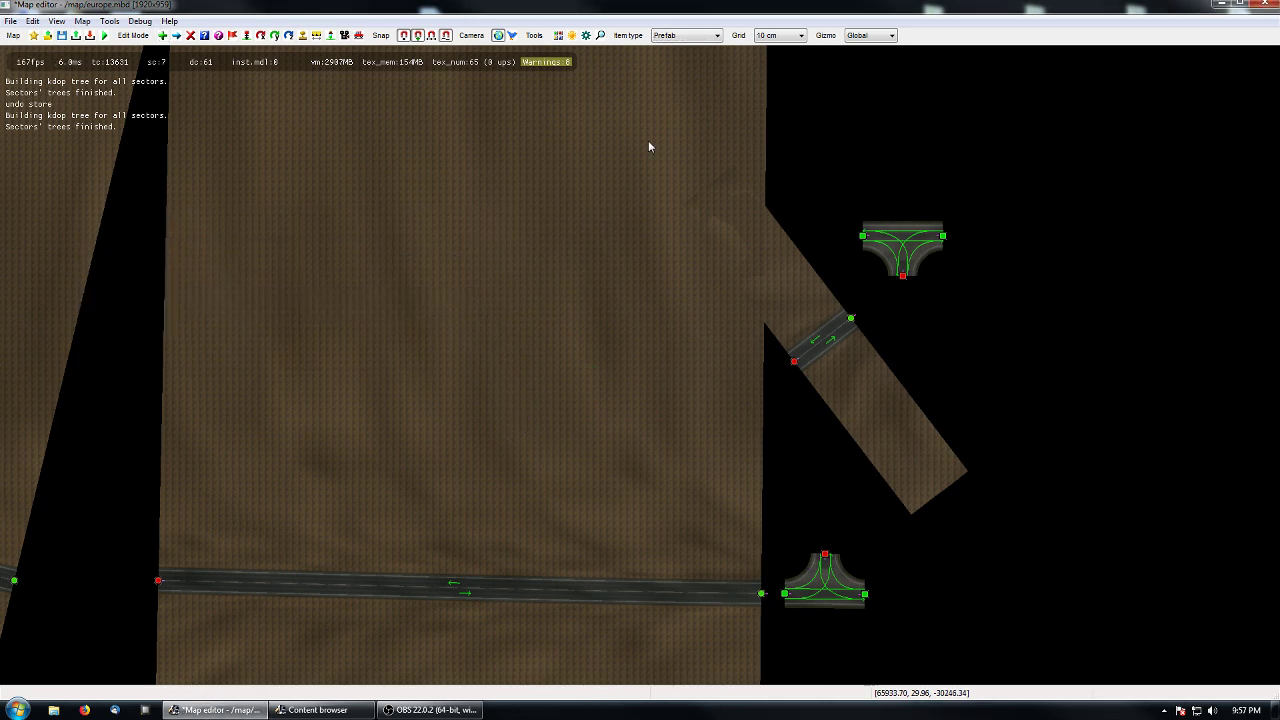
# - Cancel the pending autosave of the map
pyautogui.moveTo(641, 128); pyautogui.dragTo(620, 245, button='right')
pyautogui.moveTo(569, 351); pyautogui.dragTo(583, 283, button='middle')
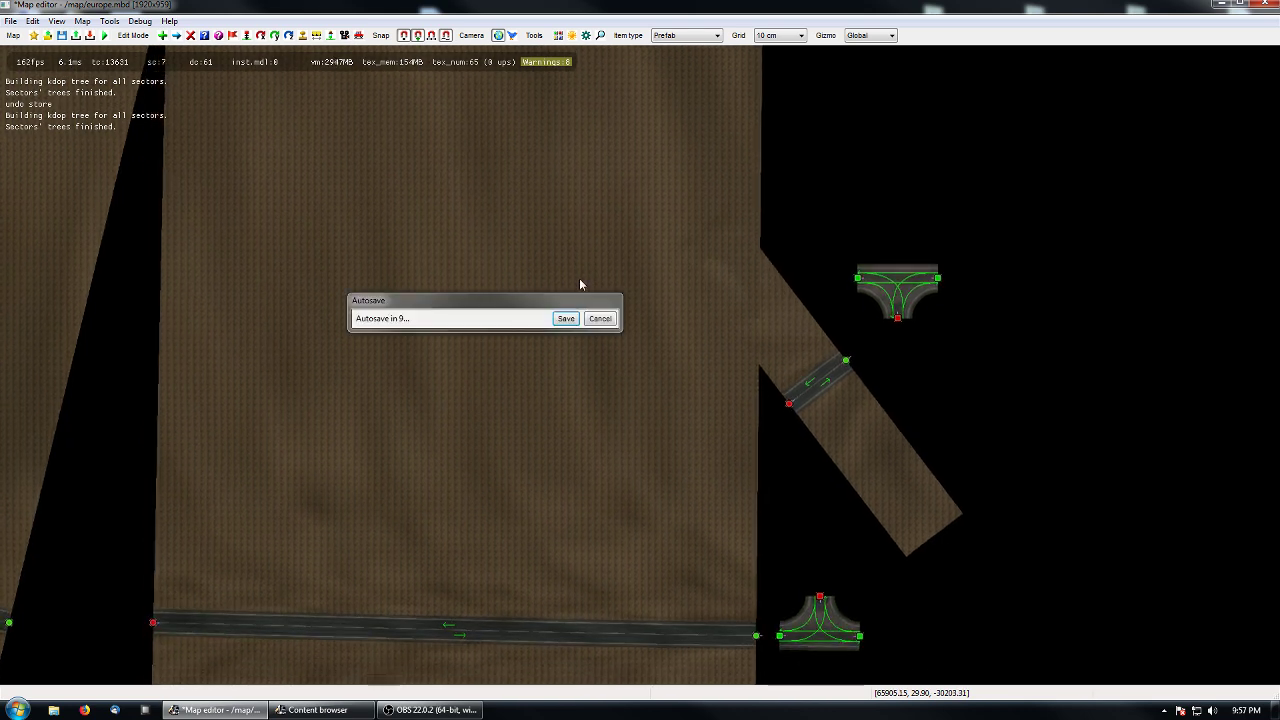
pyautogui.click(600, 318)
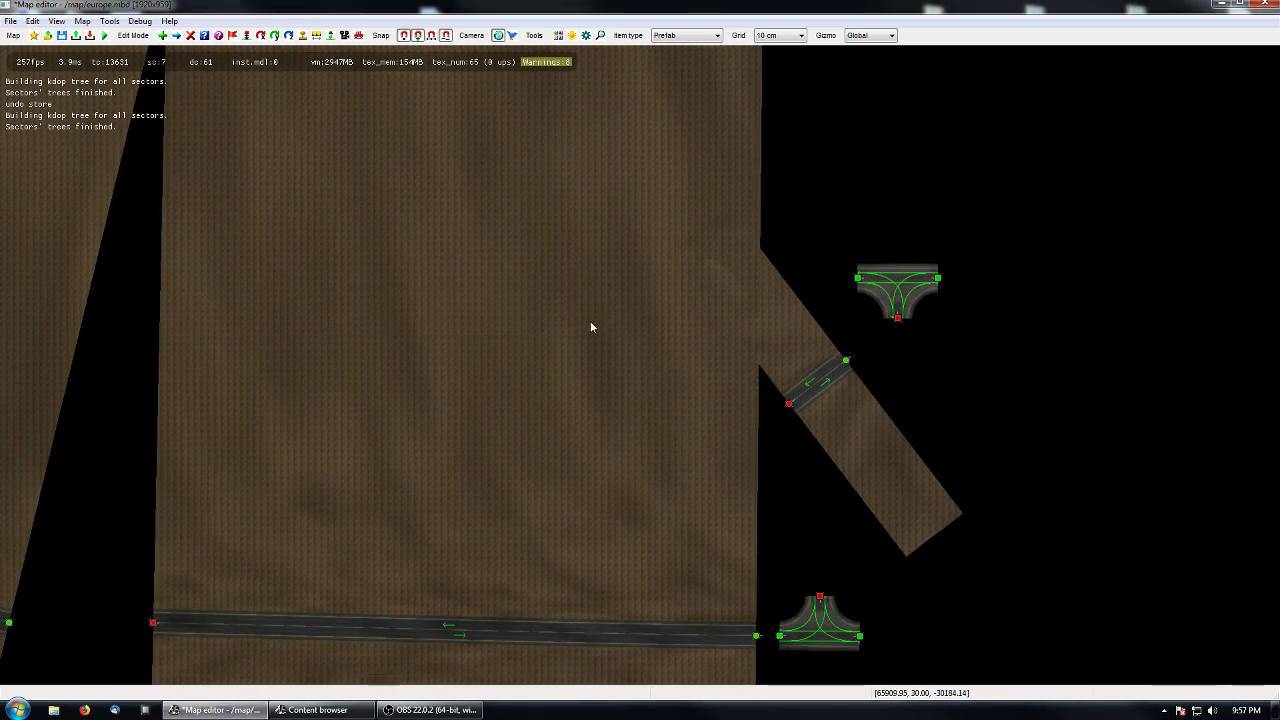
# - Place a diagonal Terrain item with the dirt.mat shader and plain terrain profile in the empty area beyond the short road
pyautogui.press('e')
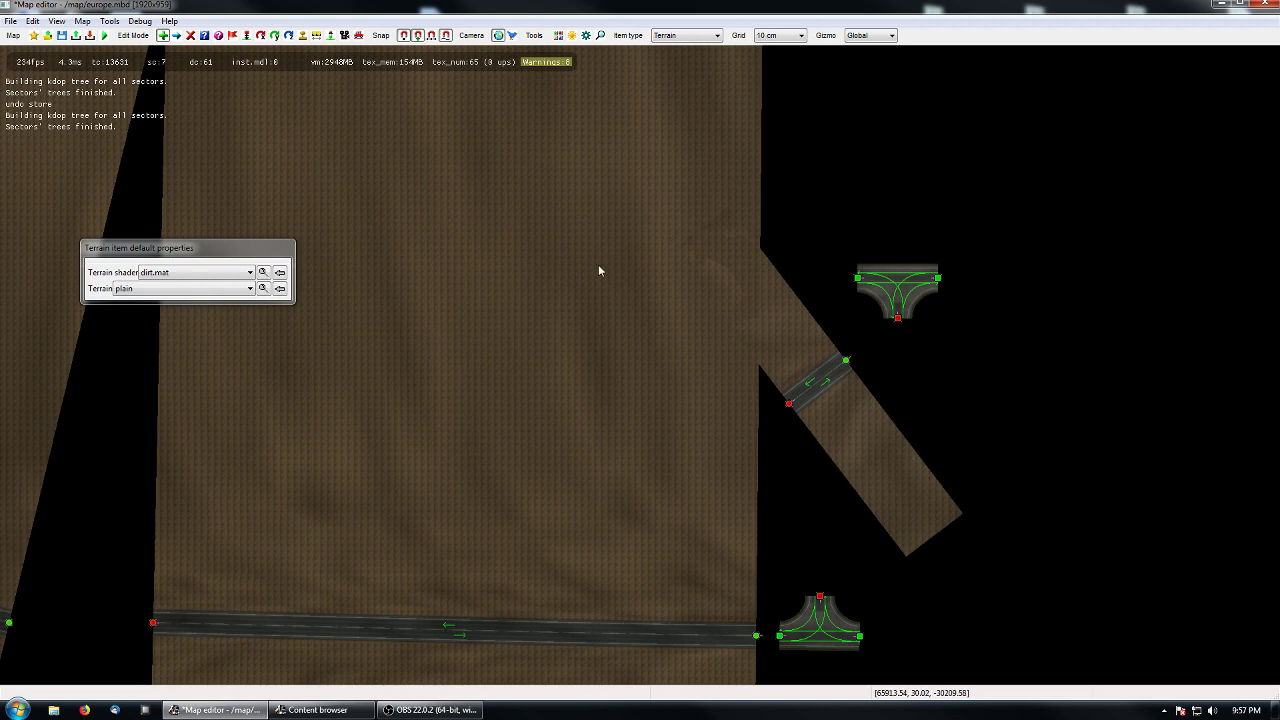
pyautogui.moveTo(1011, 383); pyautogui.dragTo(656, 367, button='right')
pyautogui.click(659, 384)
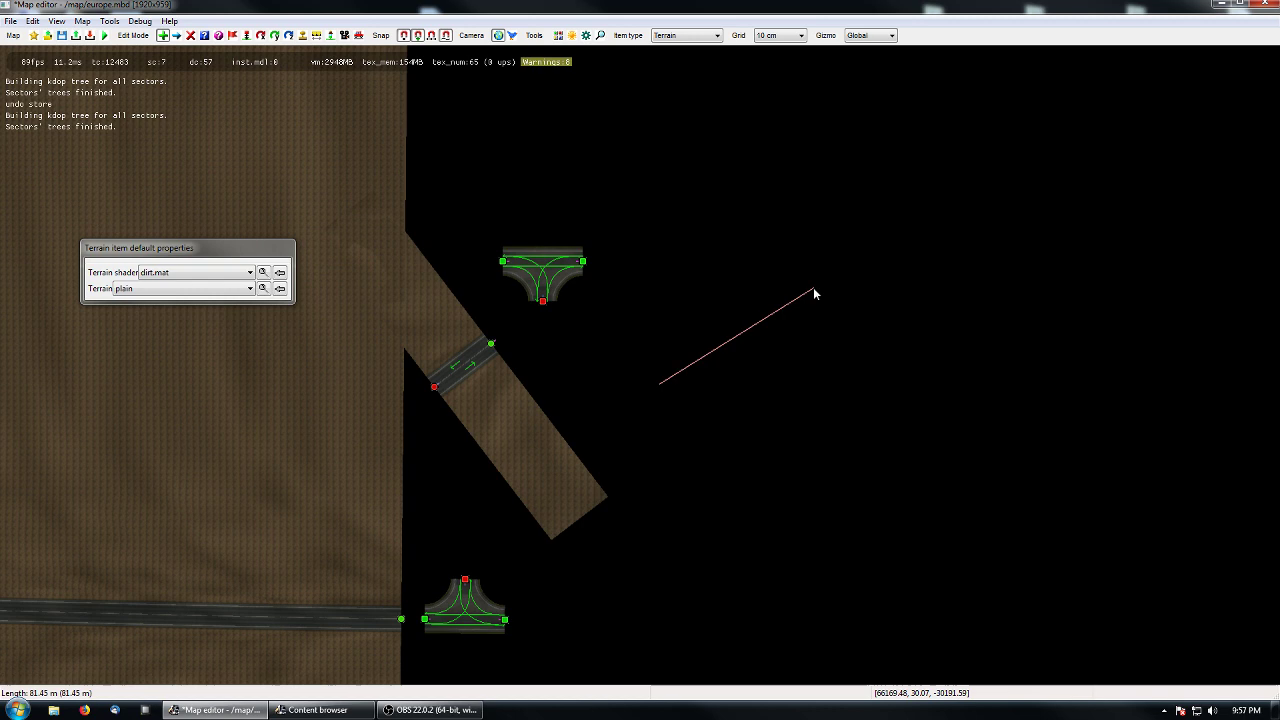
pyautogui.click(869, 247)
pyautogui.press('Escape')
# - Start placing Buildings items with the dlc_fr category and move their default properties window over the empty black area
pyautogui.moveTo(745, 421); pyautogui.dragTo(818, 409, button='right')
pyautogui.moveTo(364, 364); pyautogui.dragTo(549, 408, button='right')
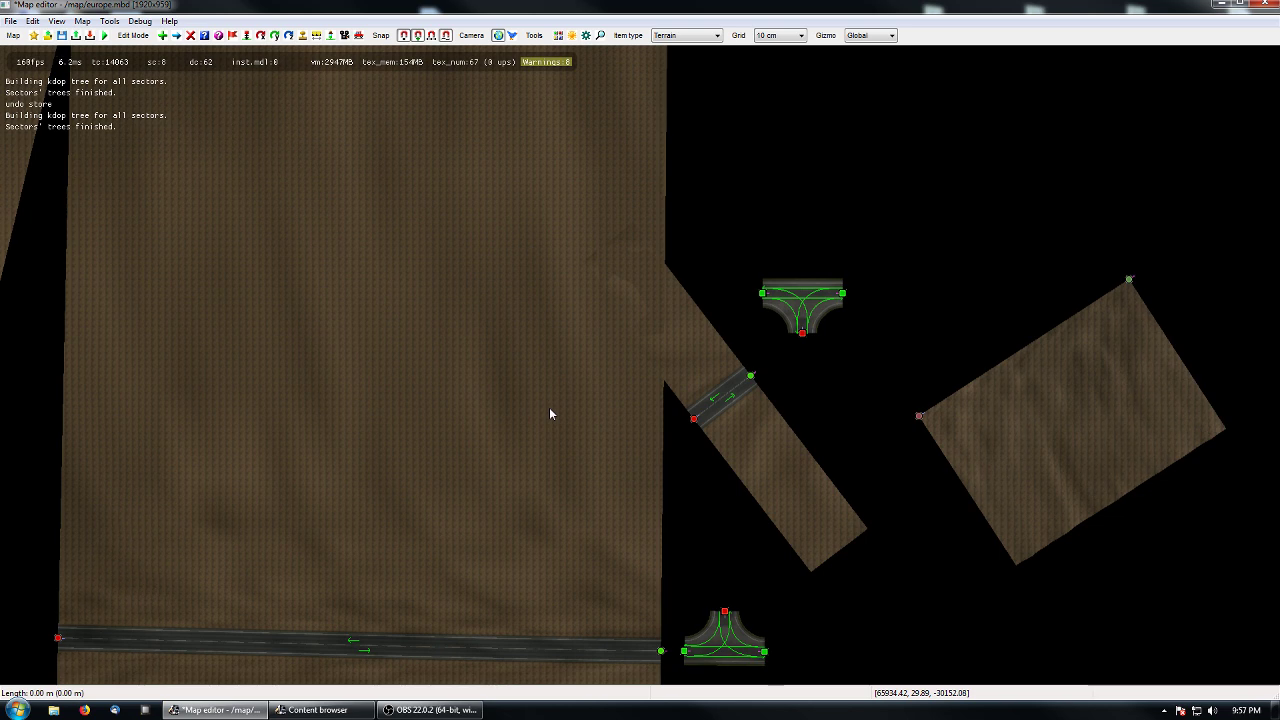
pyautogui.moveTo(481, 423); pyautogui.dragTo(531, 422, button='right')
pyautogui.press('e')
pyautogui.press('a')
pyautogui.press('w')
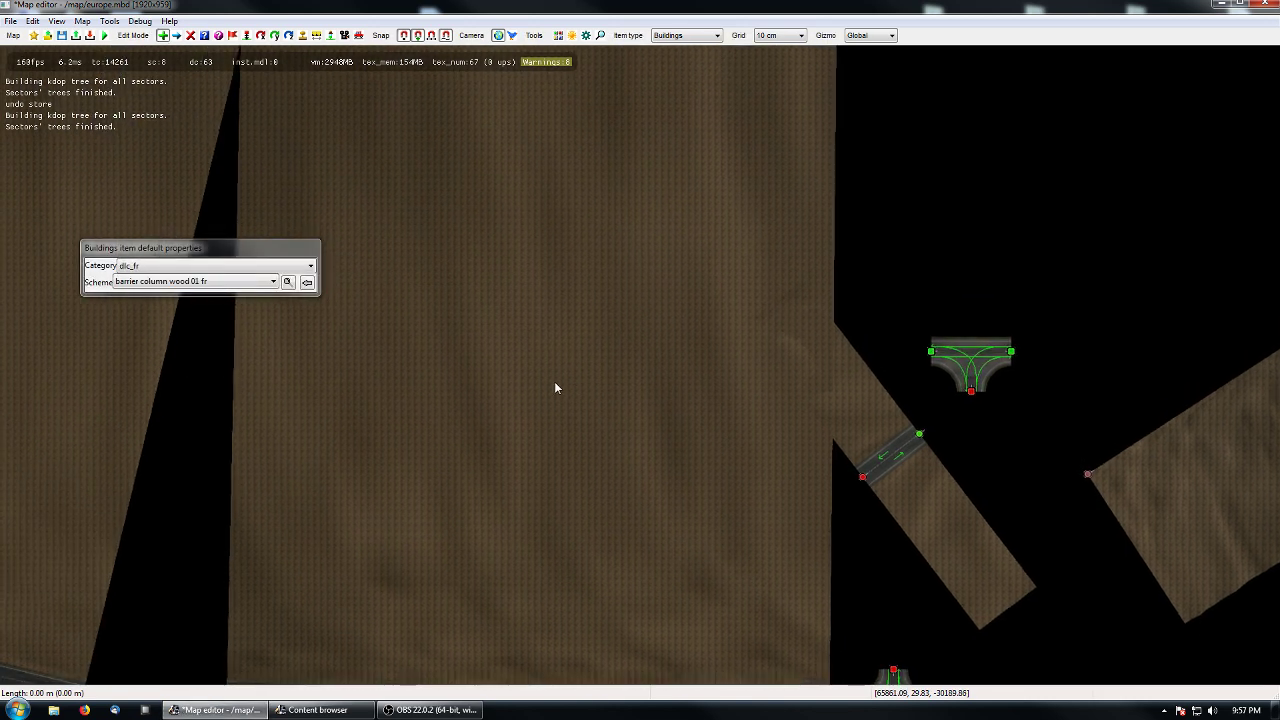
pyautogui.moveTo(200, 250); pyautogui.dragTo(940, 195)
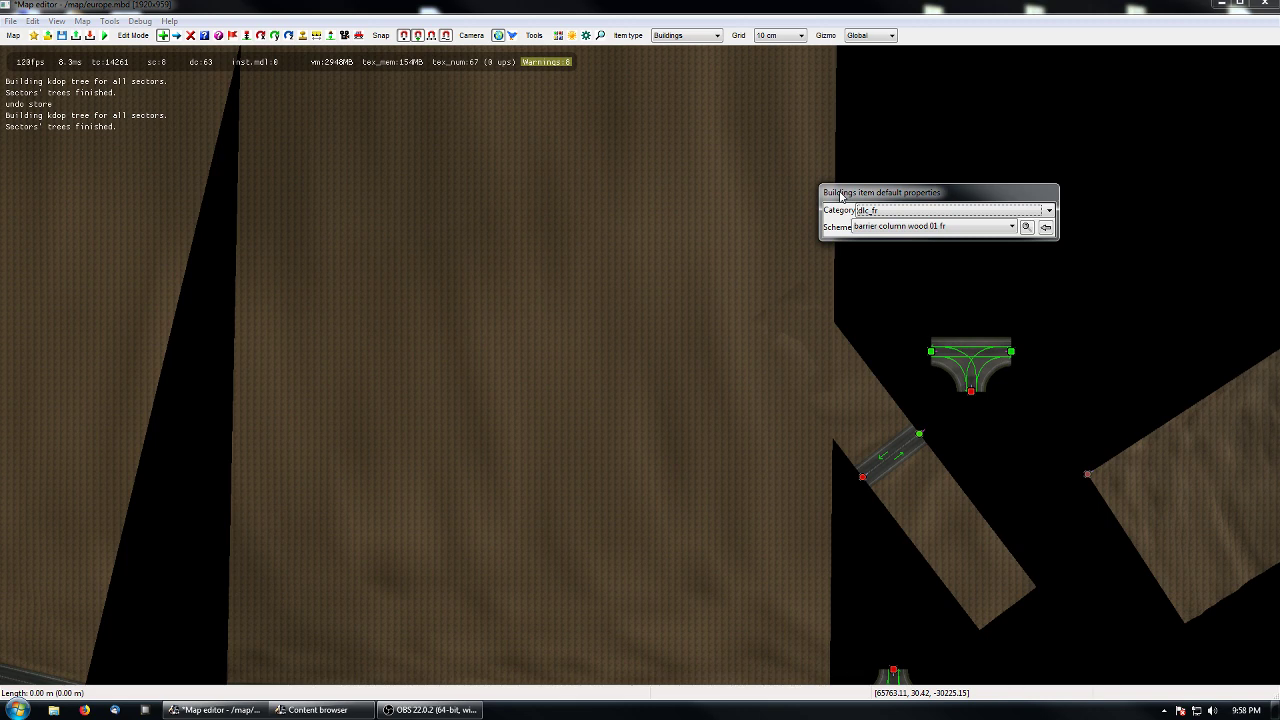
pyautogui.moveTo(829, 195); pyautogui.dragTo(889, 197)
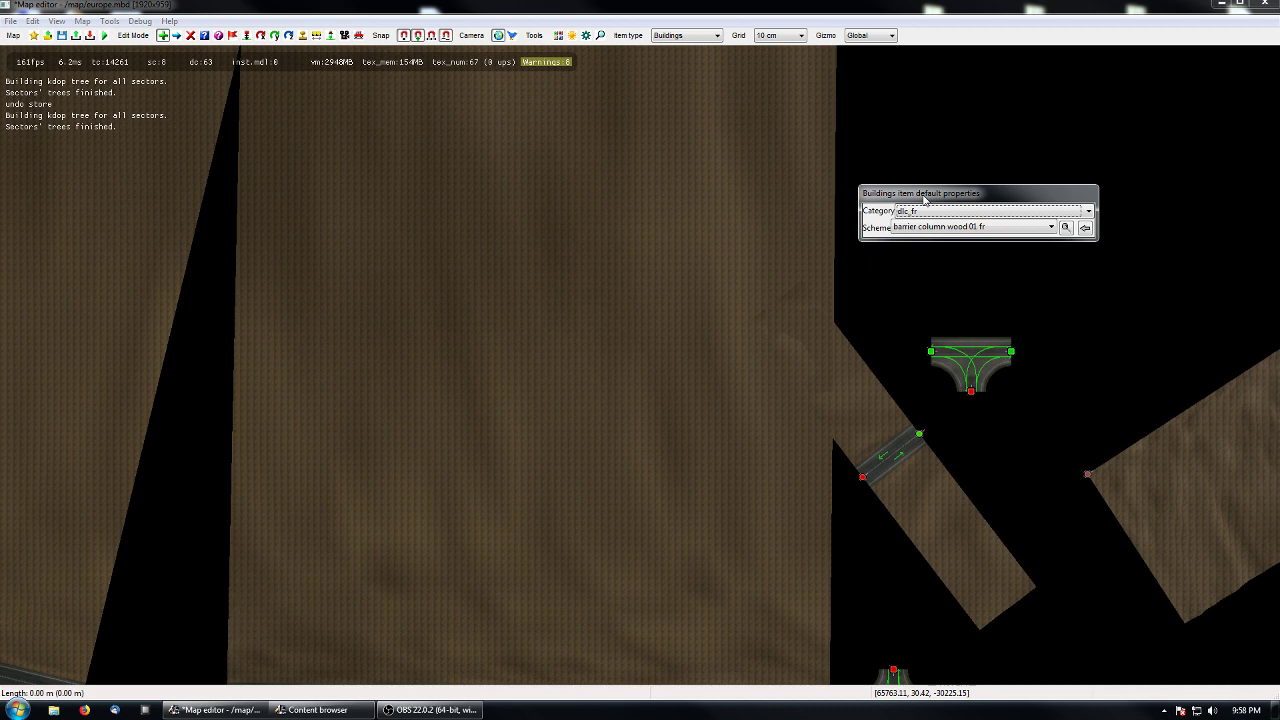
# - Place a fence wood 02 fr building diagonally across the large terrain, view it in 3D and cancel the continuing segment
pyautogui.click(989, 227)
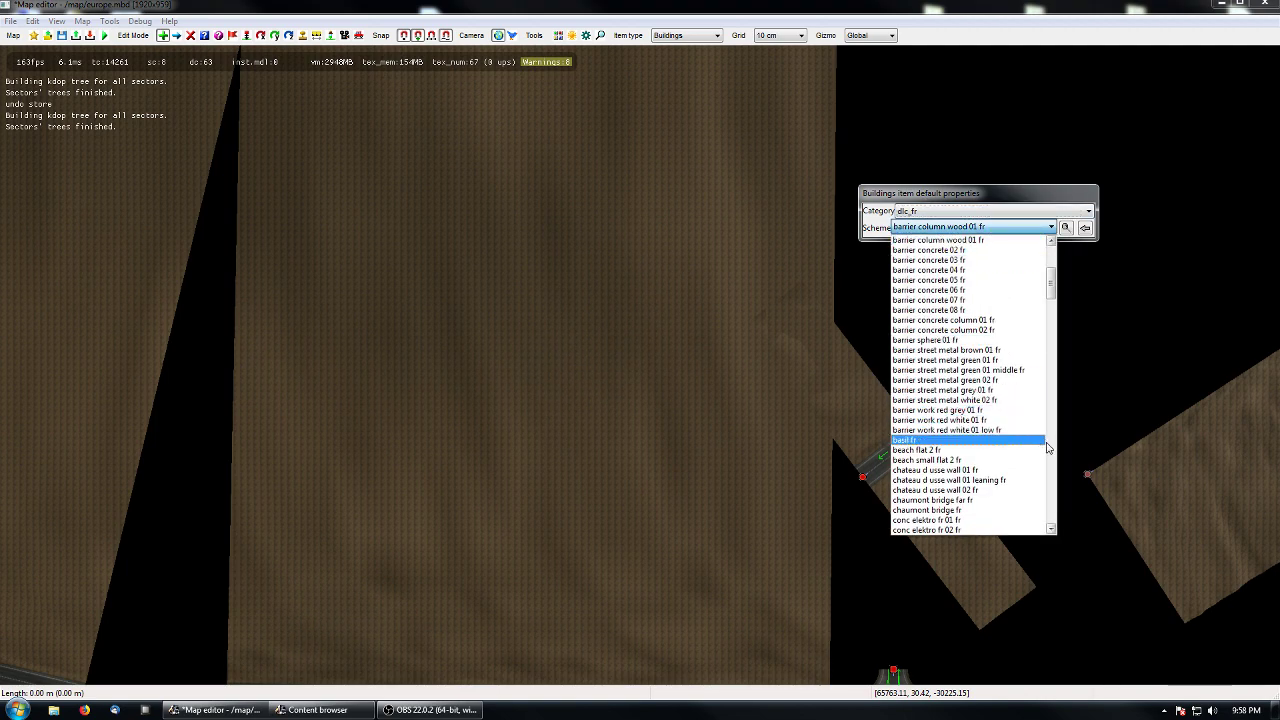
pyautogui.scroll(-10, 1000, 477)
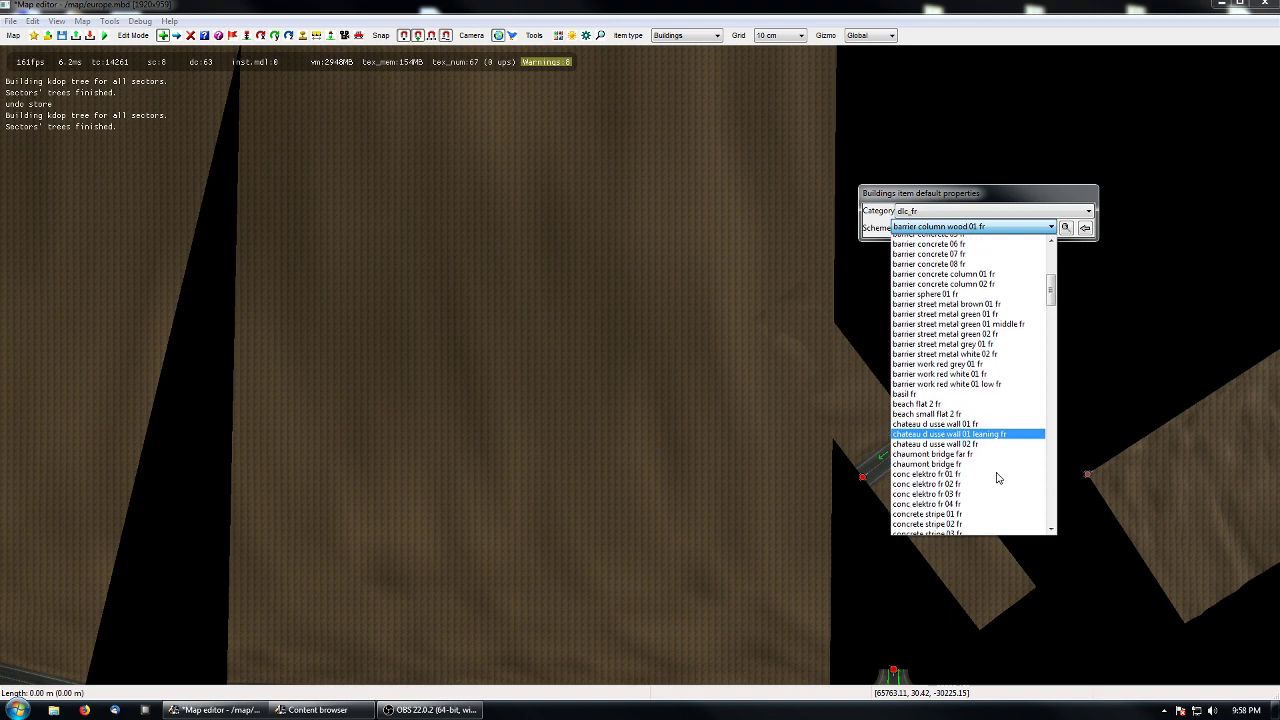
pyautogui.scroll(-15, 980, 453)
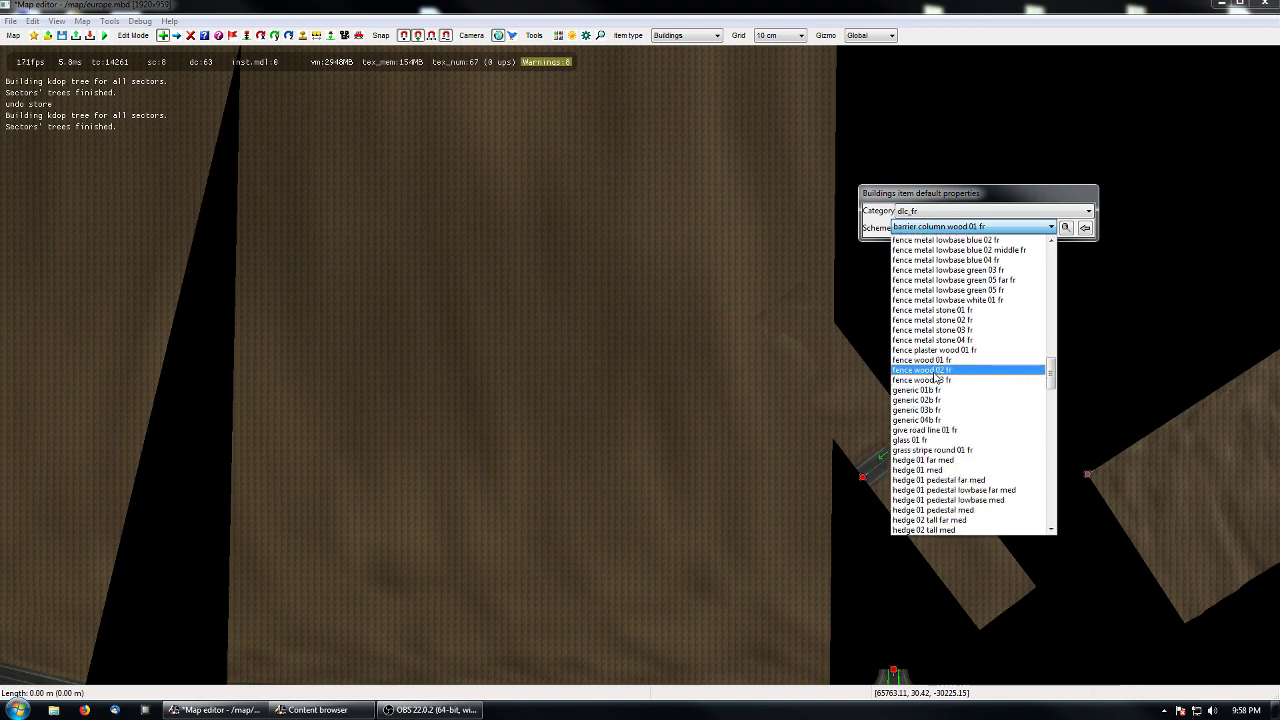
pyautogui.click(950, 370)
pyautogui.click(368, 381)
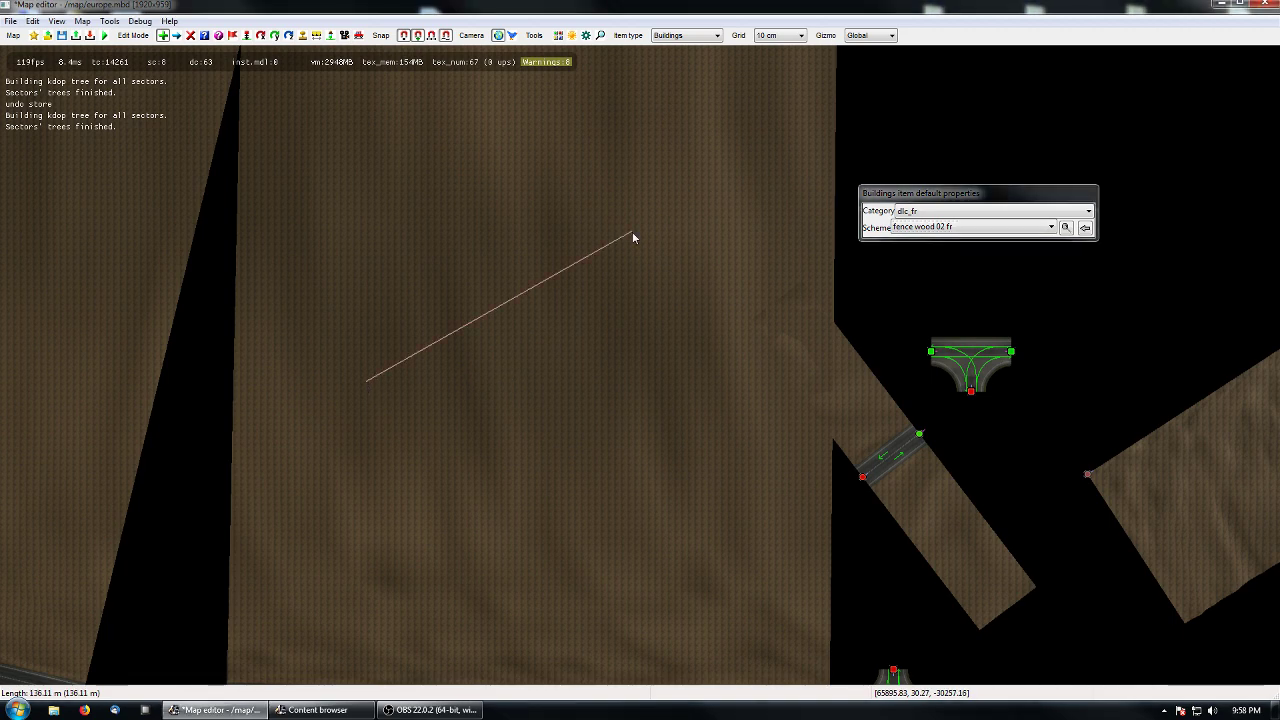
pyautogui.middleClick(575, 270)
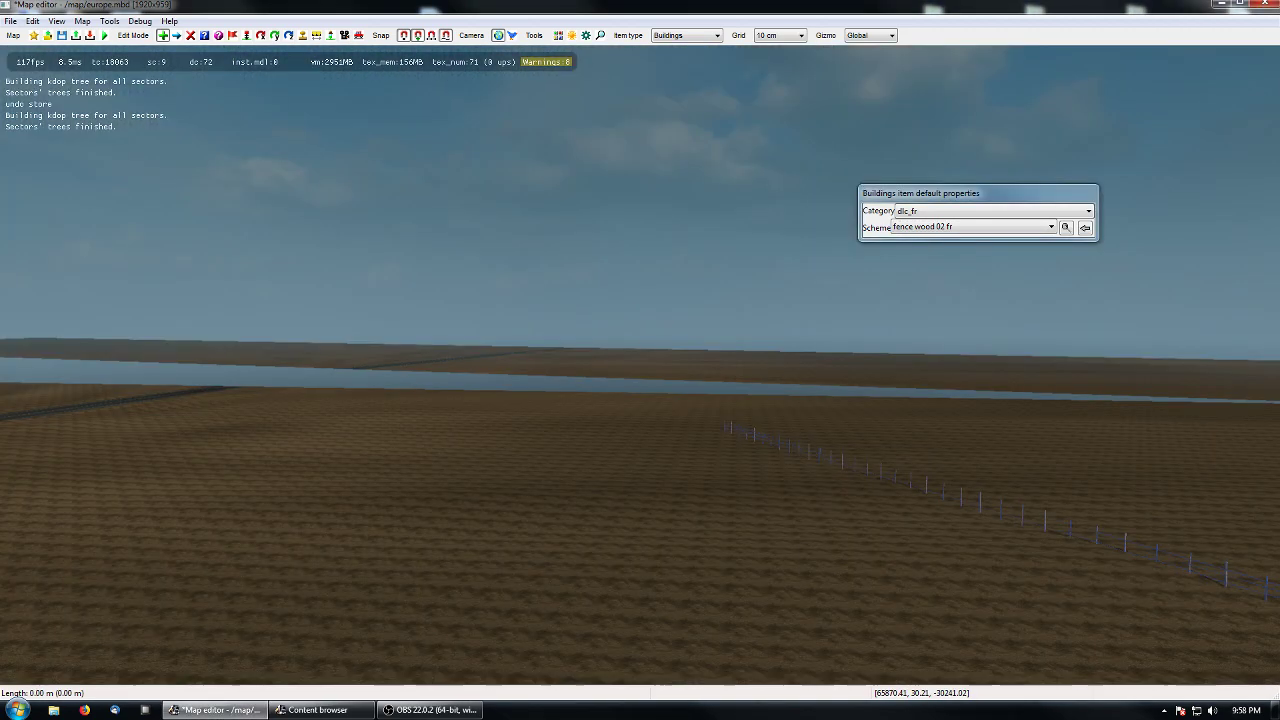
pyautogui.press('w')
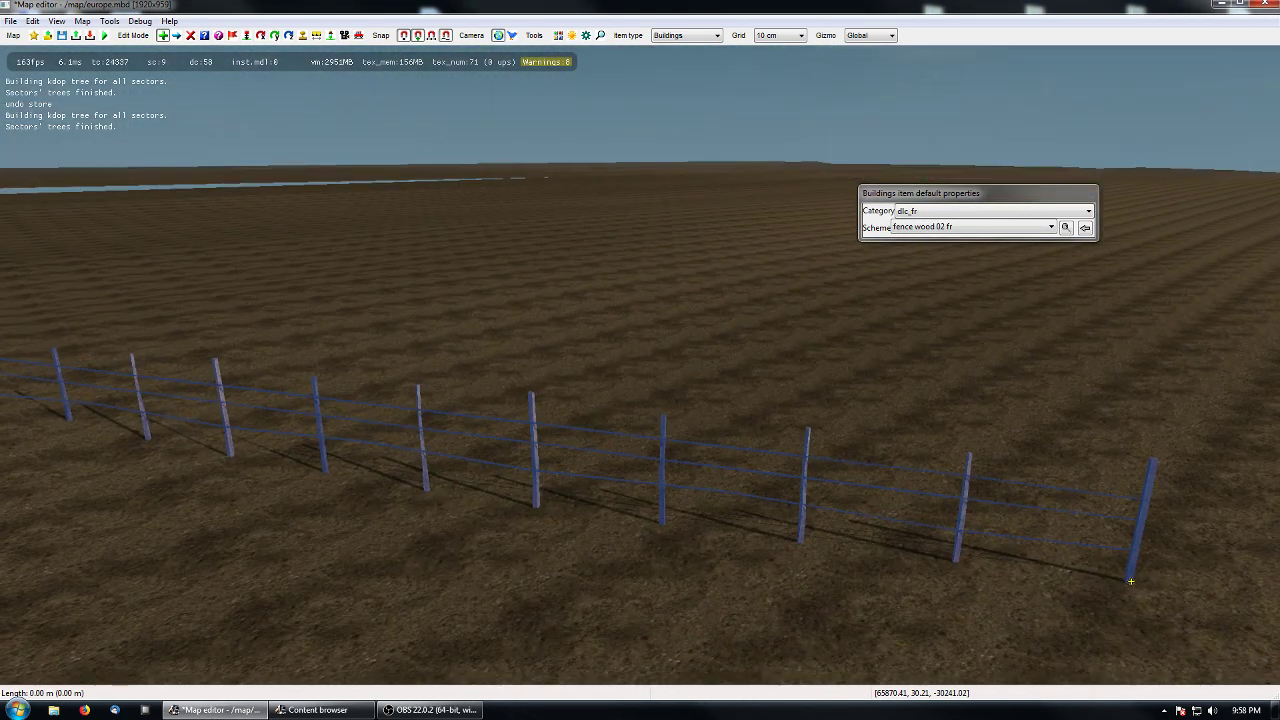
pyautogui.press('space')
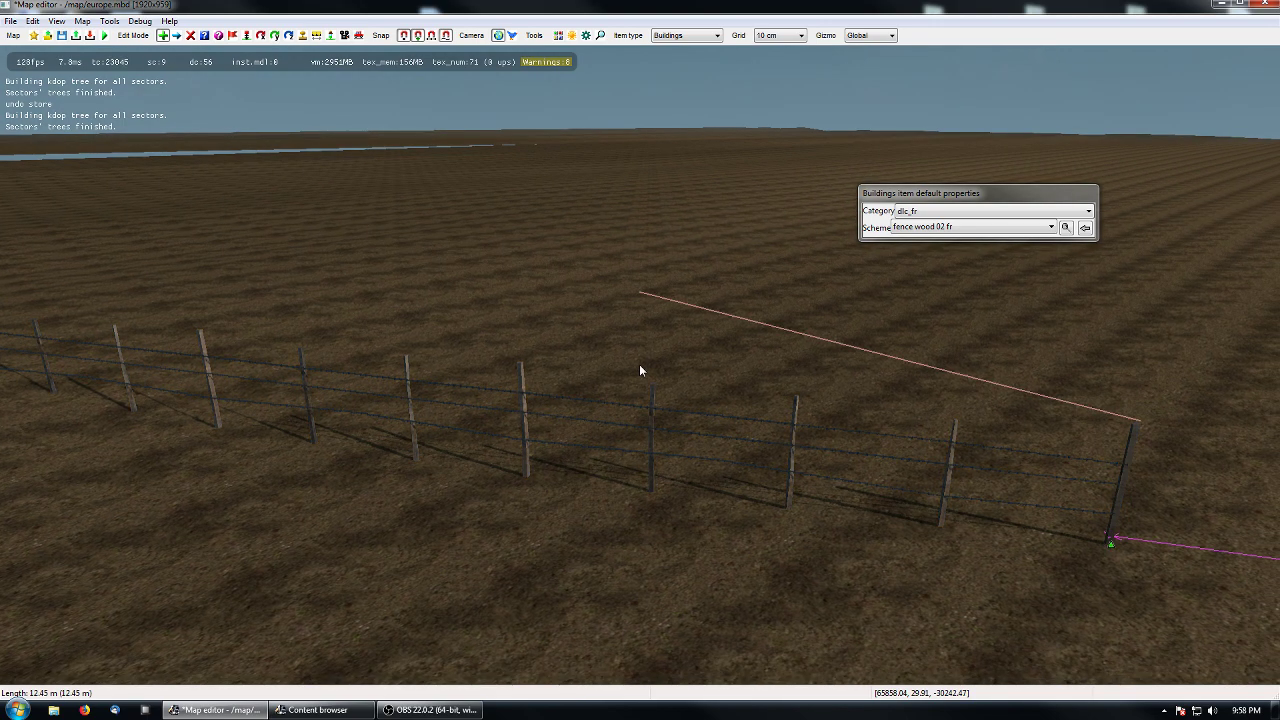
pyautogui.press('Escape')
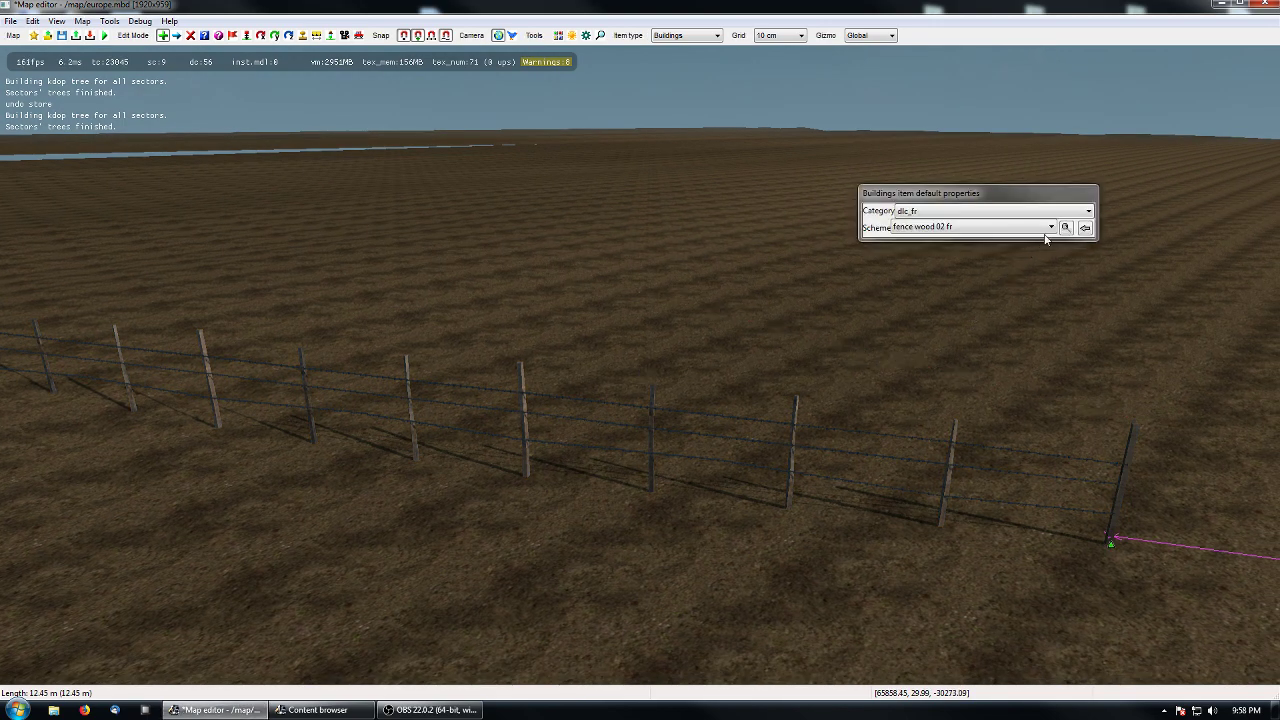
# - Place a row of shrubs 06 rich small med about 16 m long near the fence, and return to the map view
pyautogui.click(1051, 227)
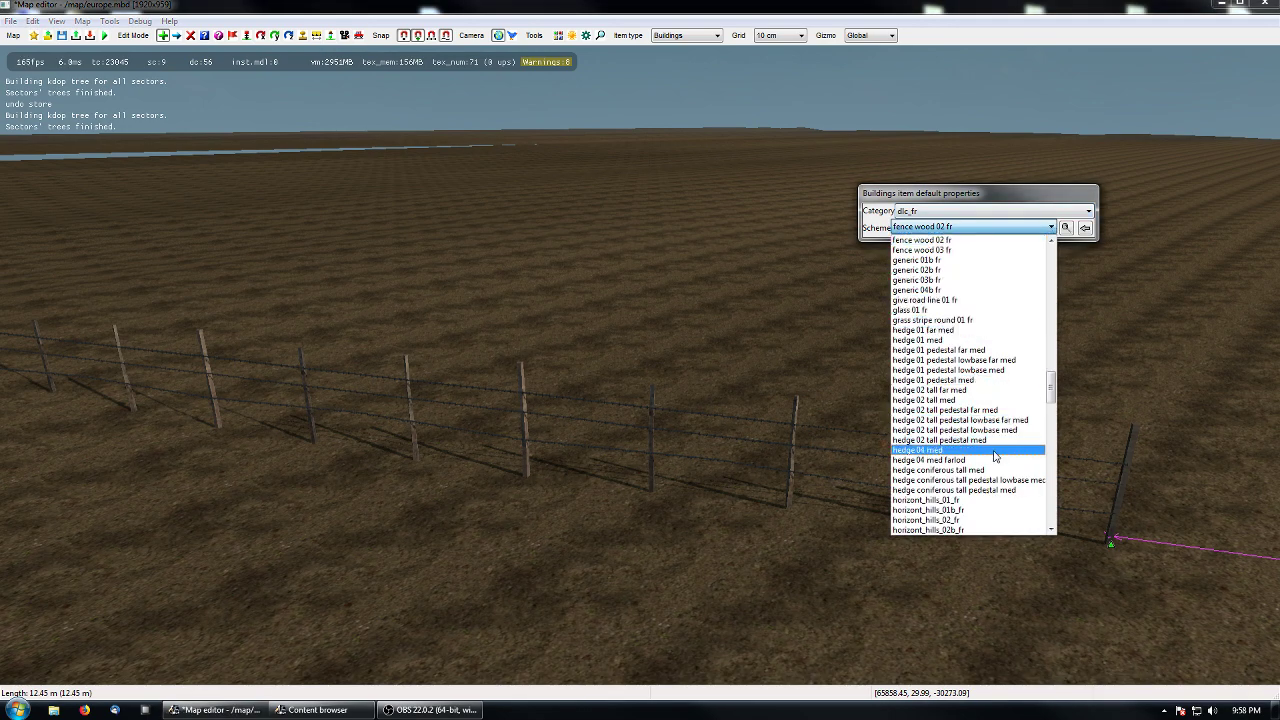
pyautogui.scroll(-8, 1000, 446)
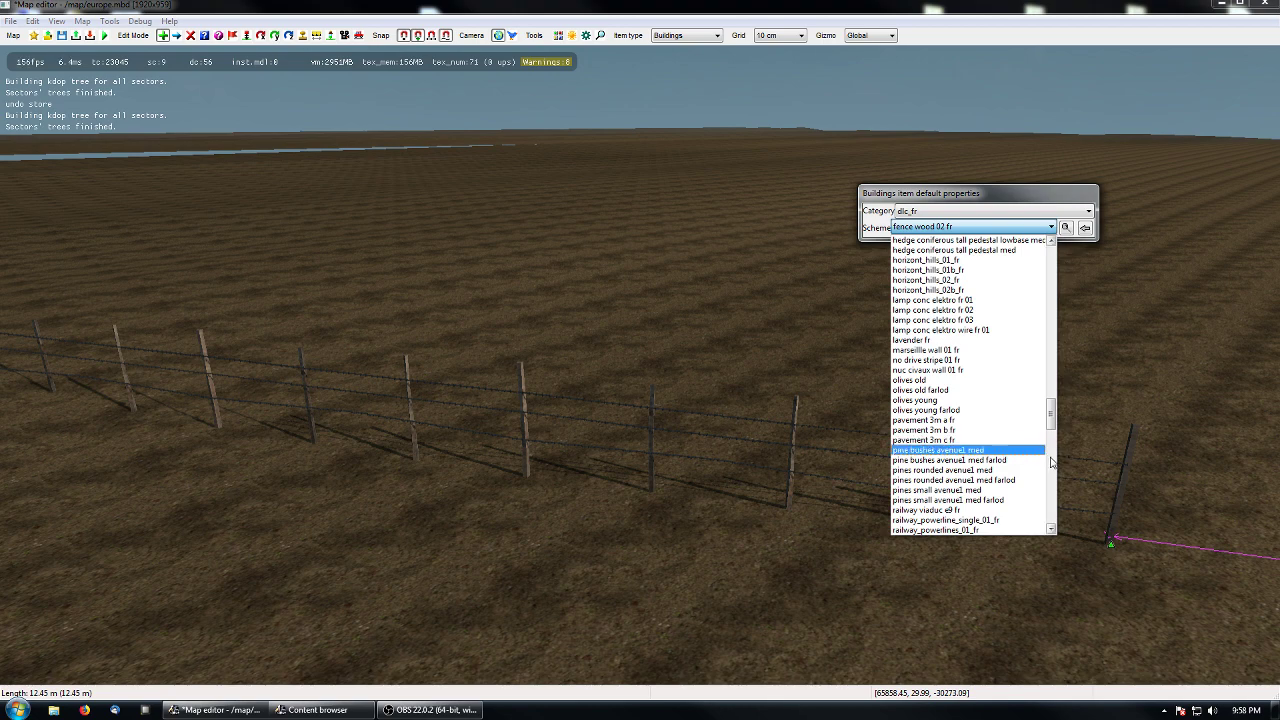
pyautogui.moveTo(1050, 429); pyautogui.dragTo(1050, 461)
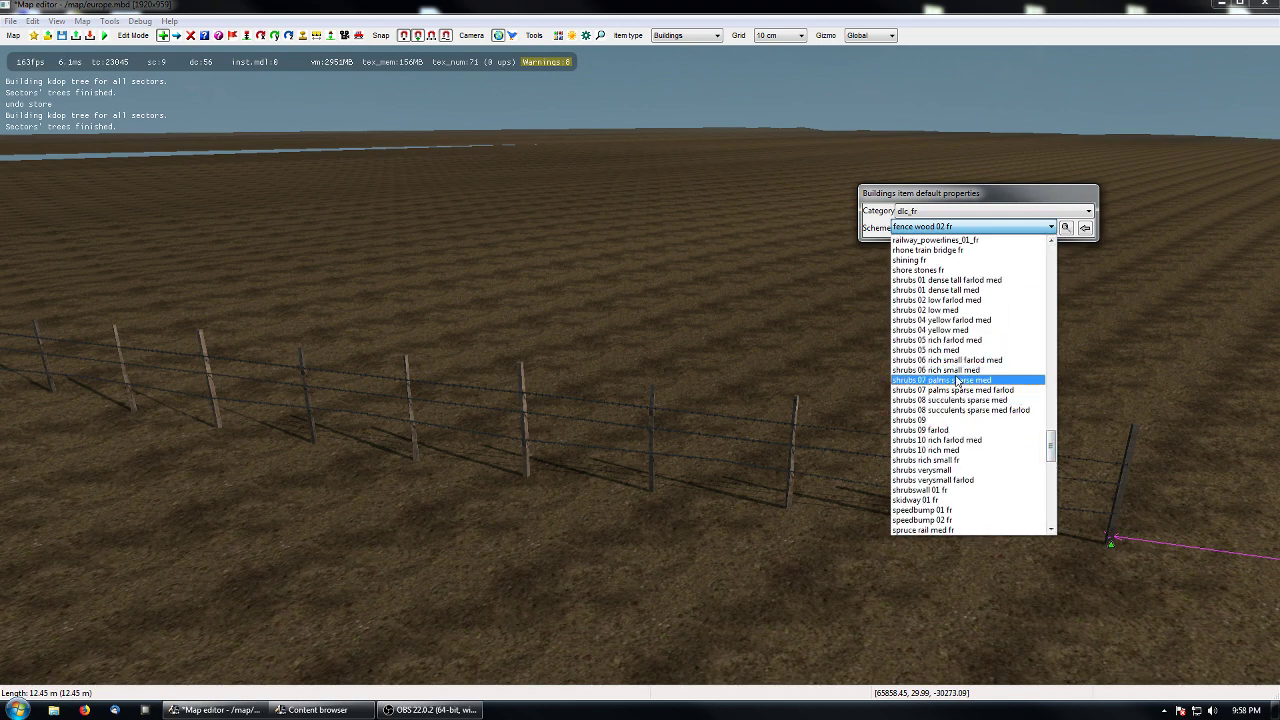
pyautogui.click(977, 371)
pyautogui.moveTo(978, 371); pyautogui.dragTo(640, 366, button='right')
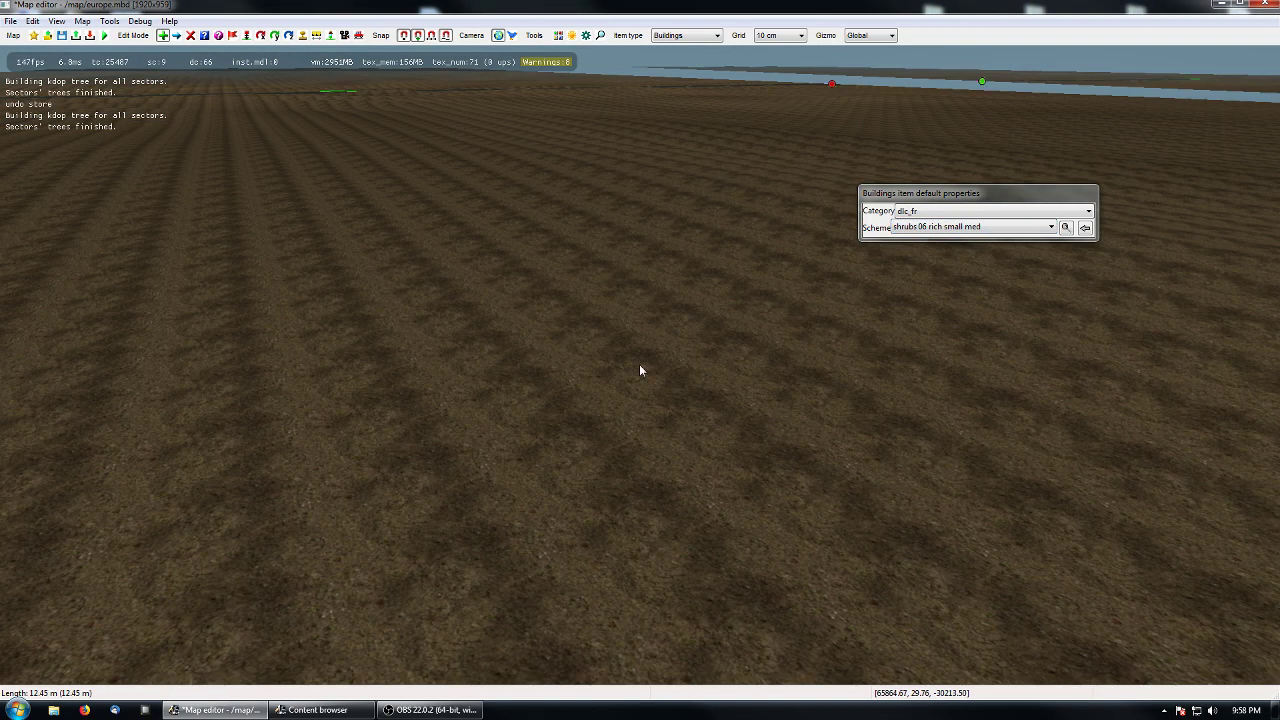
pyautogui.click(554, 362)
pyautogui.click(1206, 357)
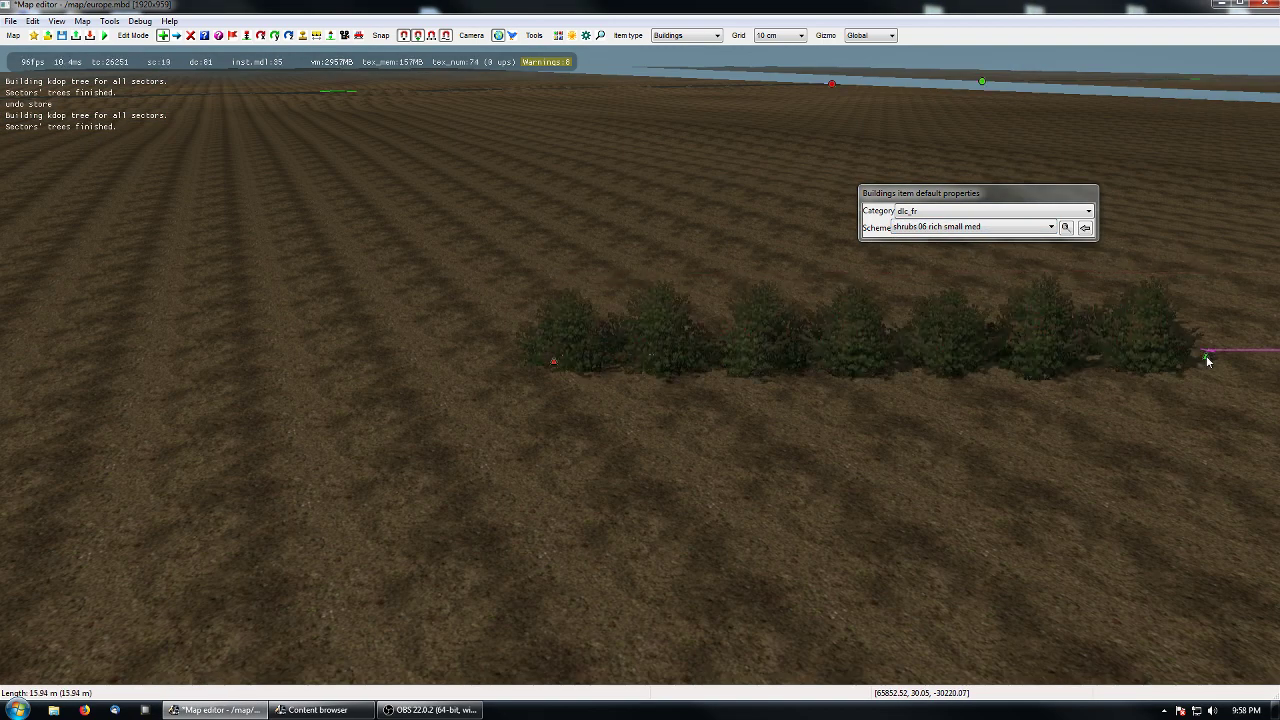
pyautogui.moveTo(1207, 361); pyautogui.dragTo(455, 237, button='right')
pyautogui.press('space')
pyautogui.press('space')
pyautogui.press('m')
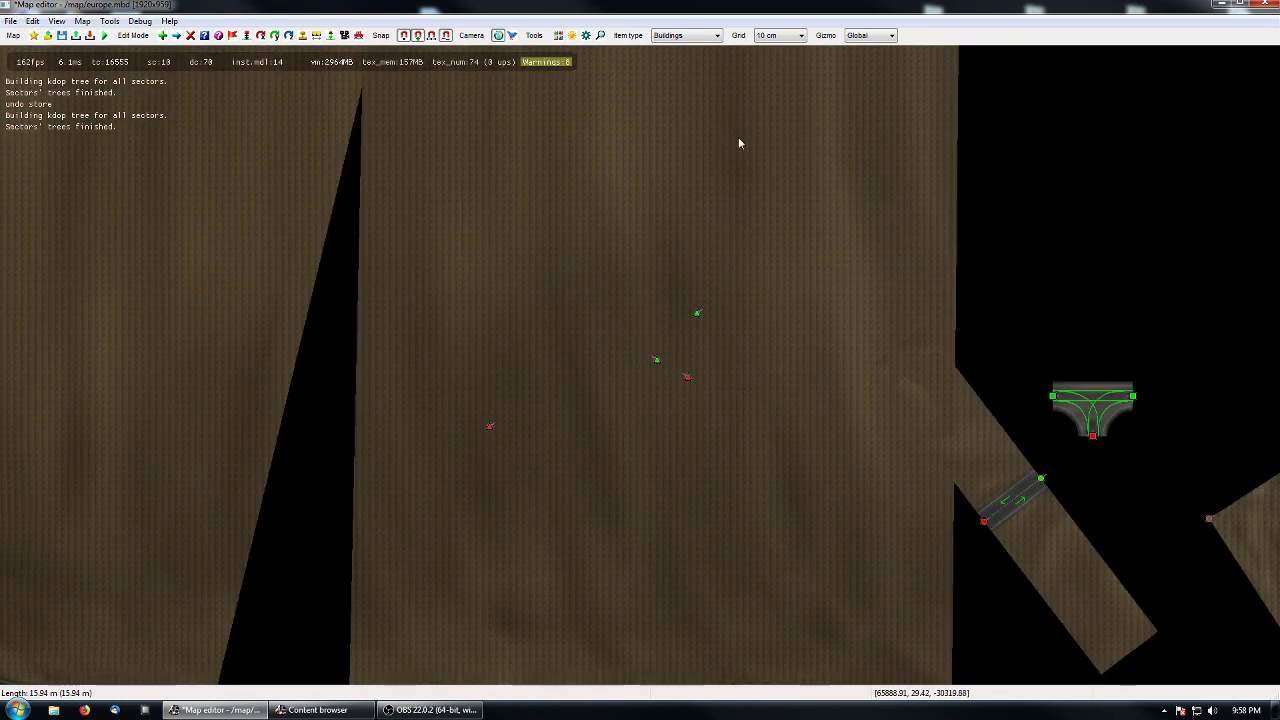
# - Examine the available item types with Buildings kept selected, and the empty terrain beyond the fence and shrubs
pyautogui.click(703, 40)
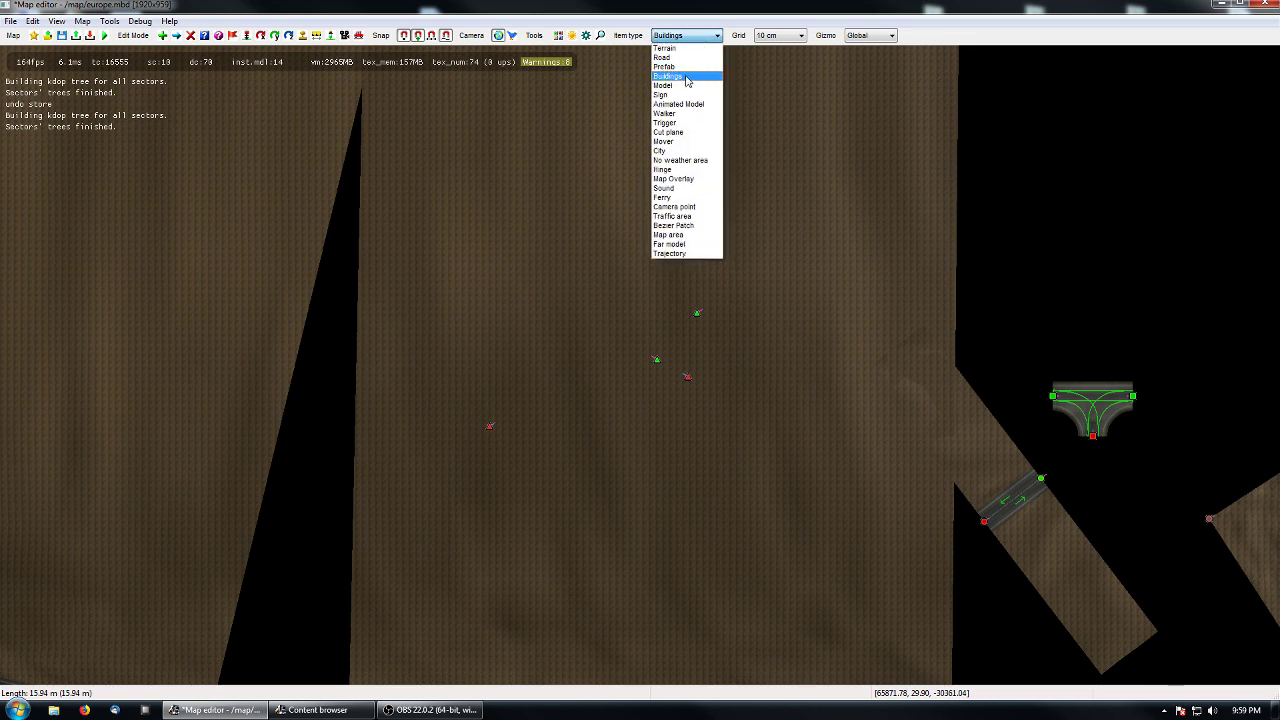
pyautogui.click(686, 79)
pyautogui.moveTo(670, 213); pyautogui.dragTo(573, 362, button='middle')
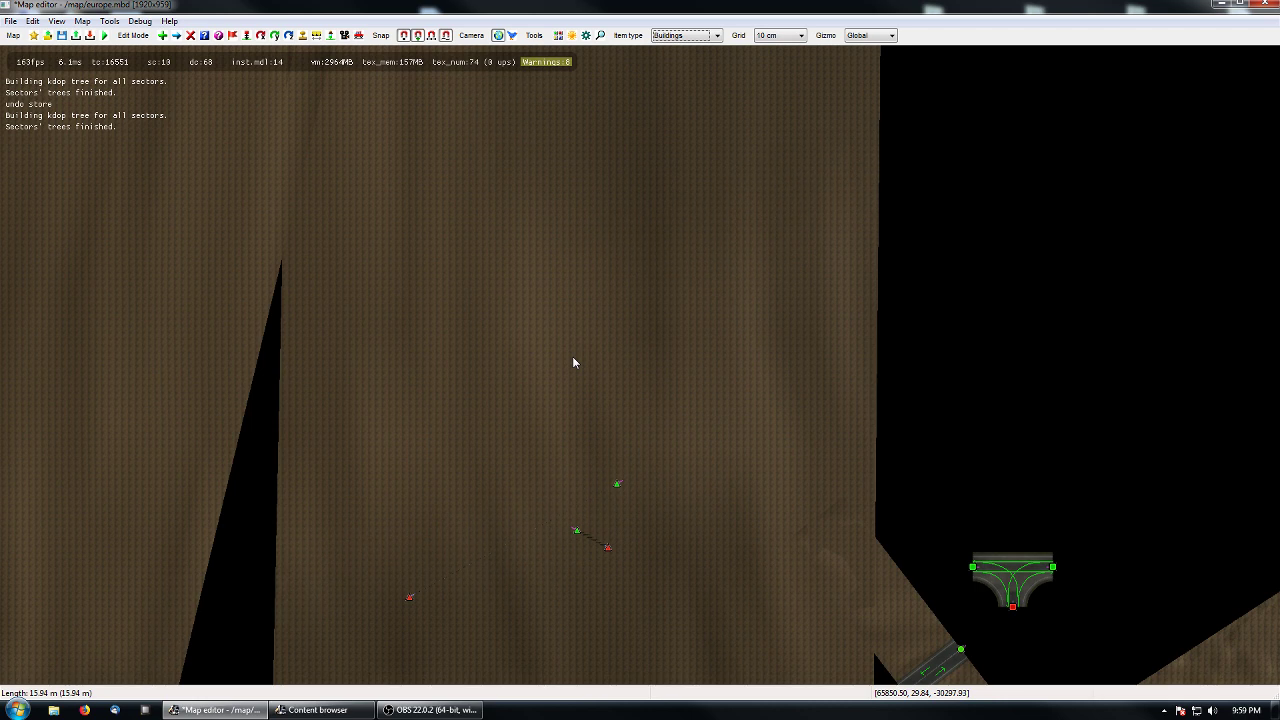
pyautogui.moveTo(586, 363); pyautogui.dragTo(554, 394, button='middle')
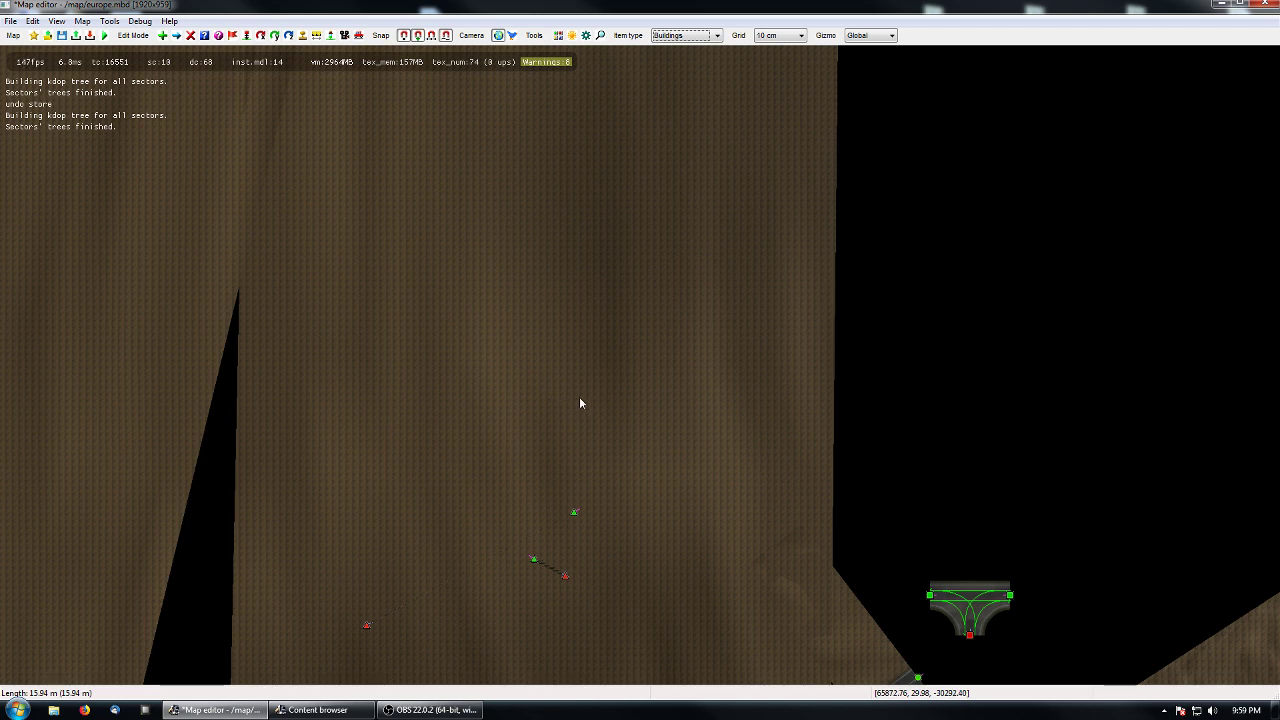
pyautogui.moveTo(580, 400); pyautogui.dragTo(557, 401, button='middle')
pyautogui.moveTo(863, 402); pyautogui.dragTo(836, 424, button='middle')
pyautogui.moveTo(412, 308); pyautogui.dragTo(623, 426, button='middle')
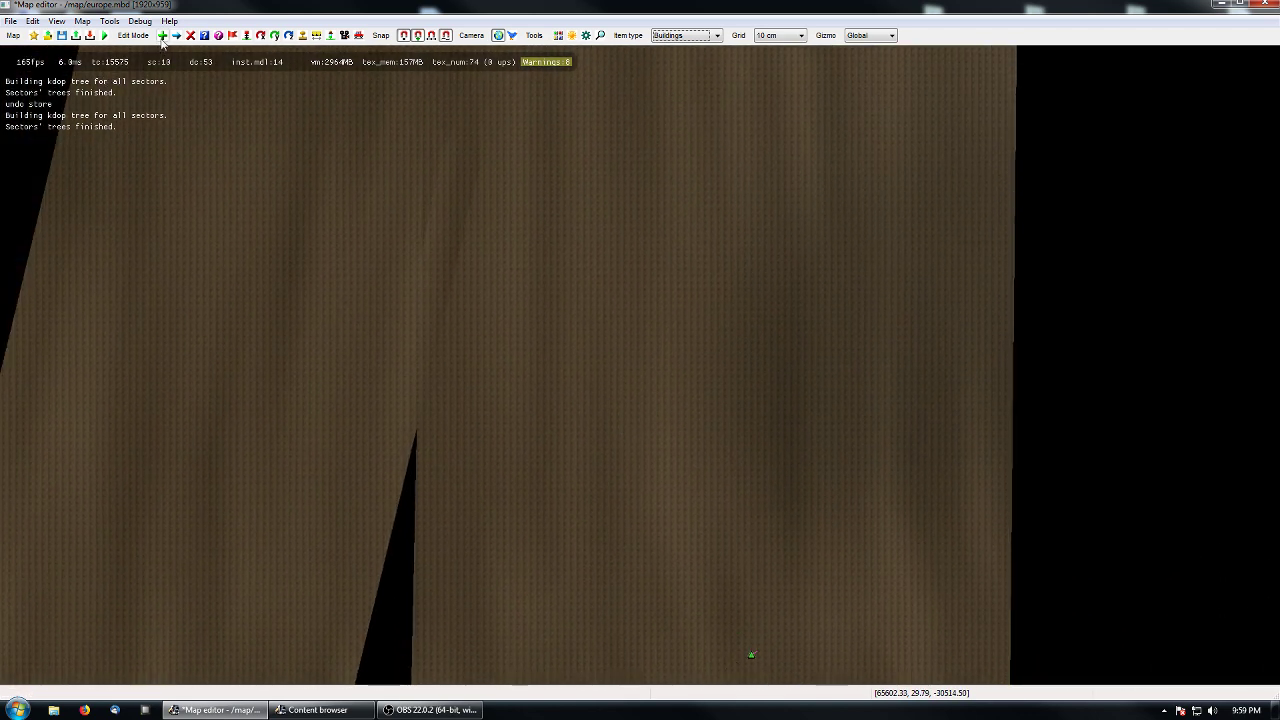
pyautogui.moveTo(264, 229); pyautogui.dragTo(236, 246, button='middle')
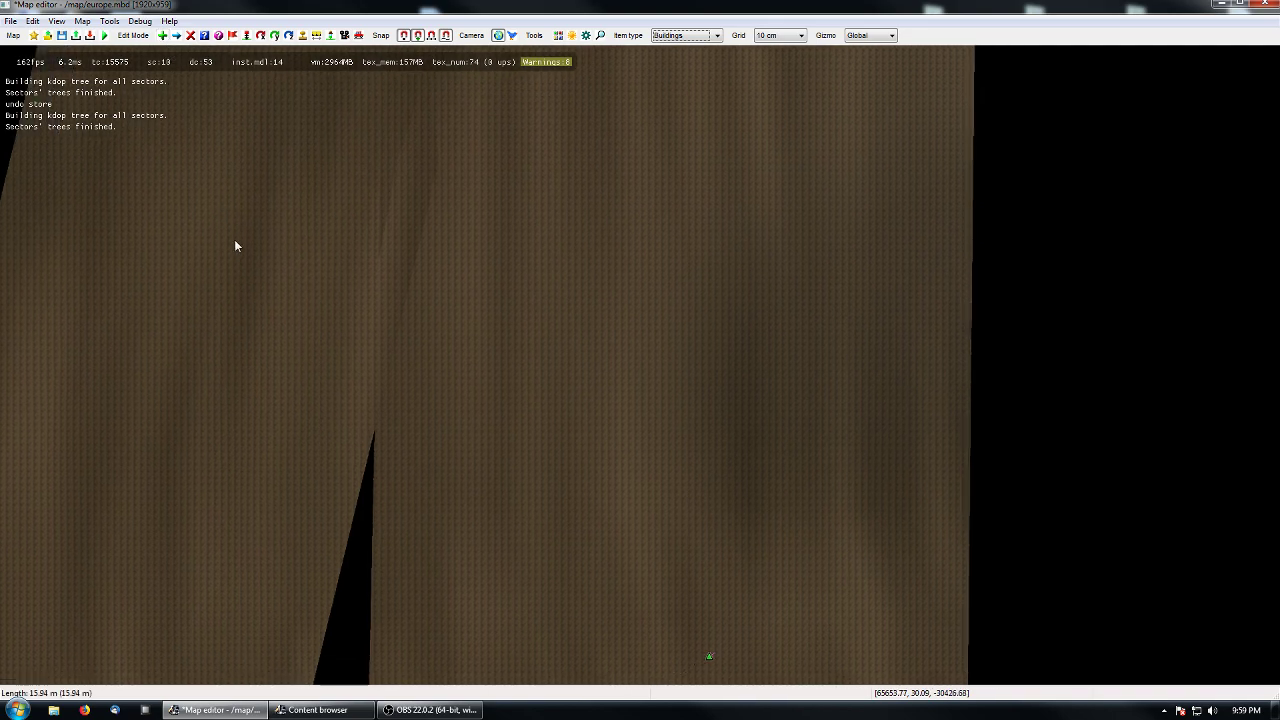
# - Start placing a Model item using the dlc_balt category and the tollgate_stpetersburg_admin_balt.pmd model
pyautogui.press('c')
pyautogui.press('c')
pyautogui.press('c')
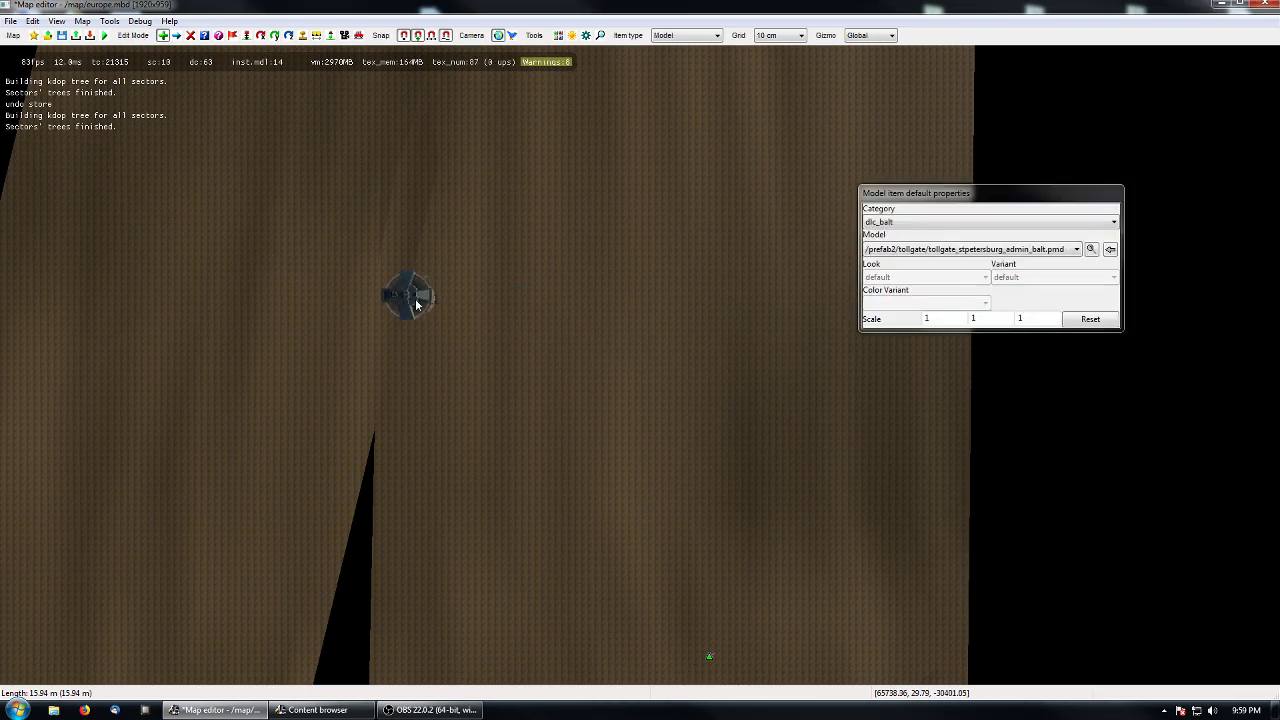
pyautogui.moveTo(924, 199); pyautogui.dragTo(831, 201)
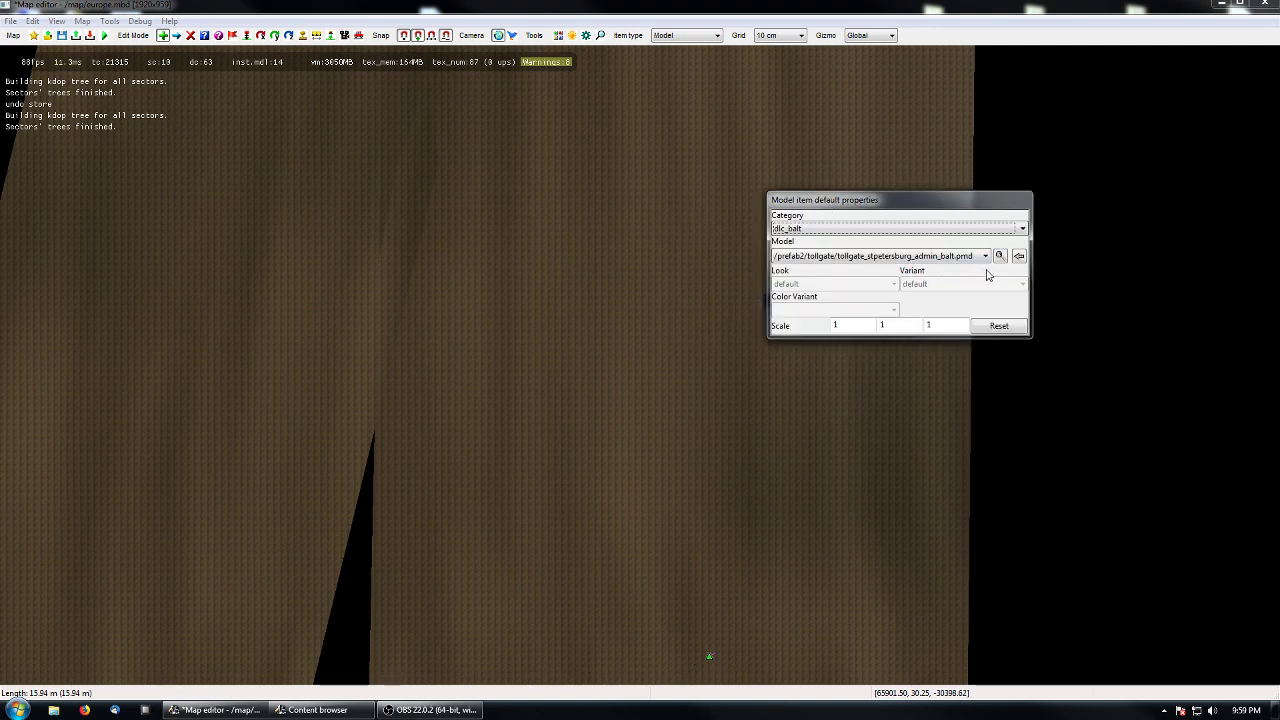
# - Show the selected tollgate model in the content browser, look through the Model assets and minimize the browser
pyautogui.click(999, 256)
pyautogui.click(893, 205)
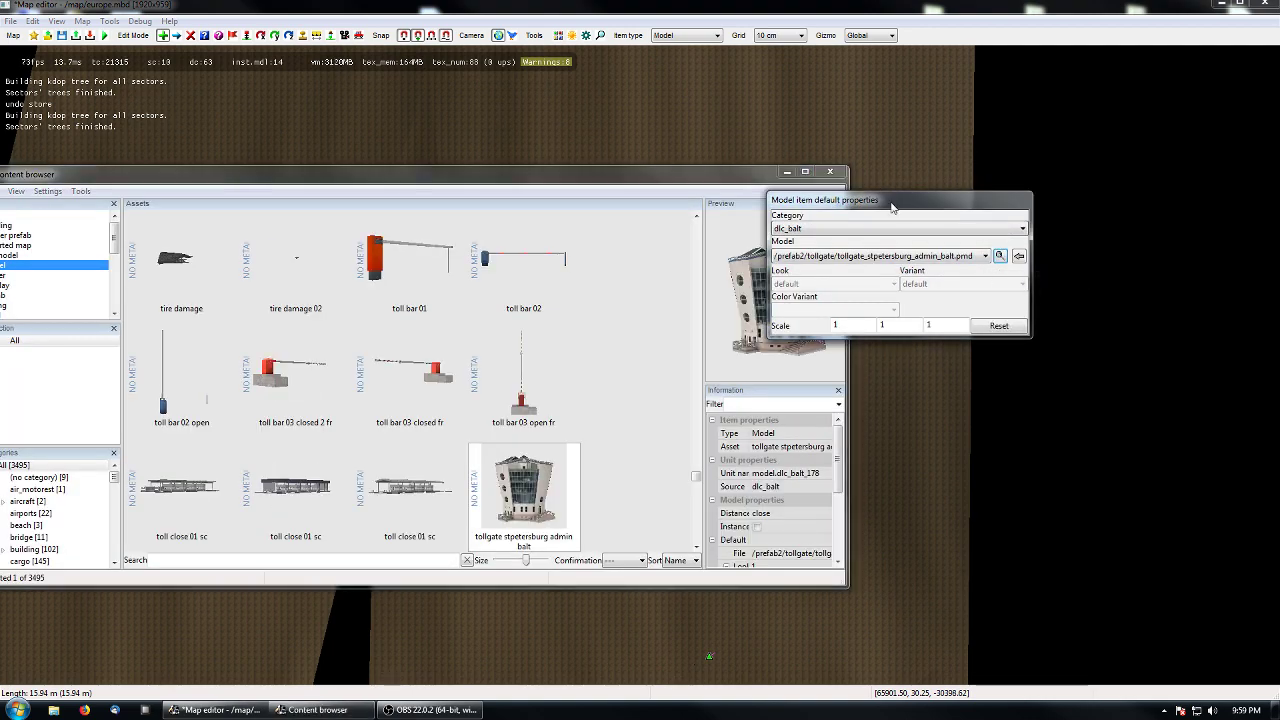
pyautogui.moveTo(893, 205); pyautogui.dragTo(543, 240)
pyautogui.click(829, 171)
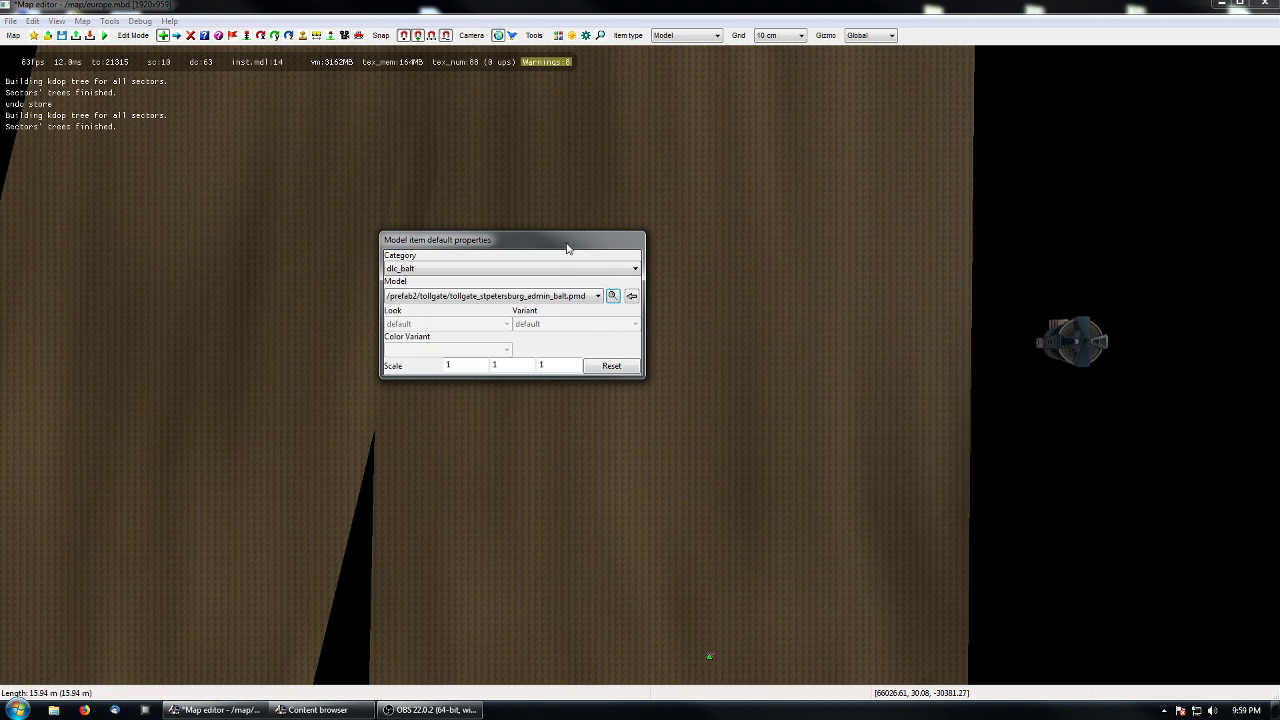
pyautogui.moveTo(570, 241); pyautogui.dragTo(863, 215)
pyautogui.click(905, 271)
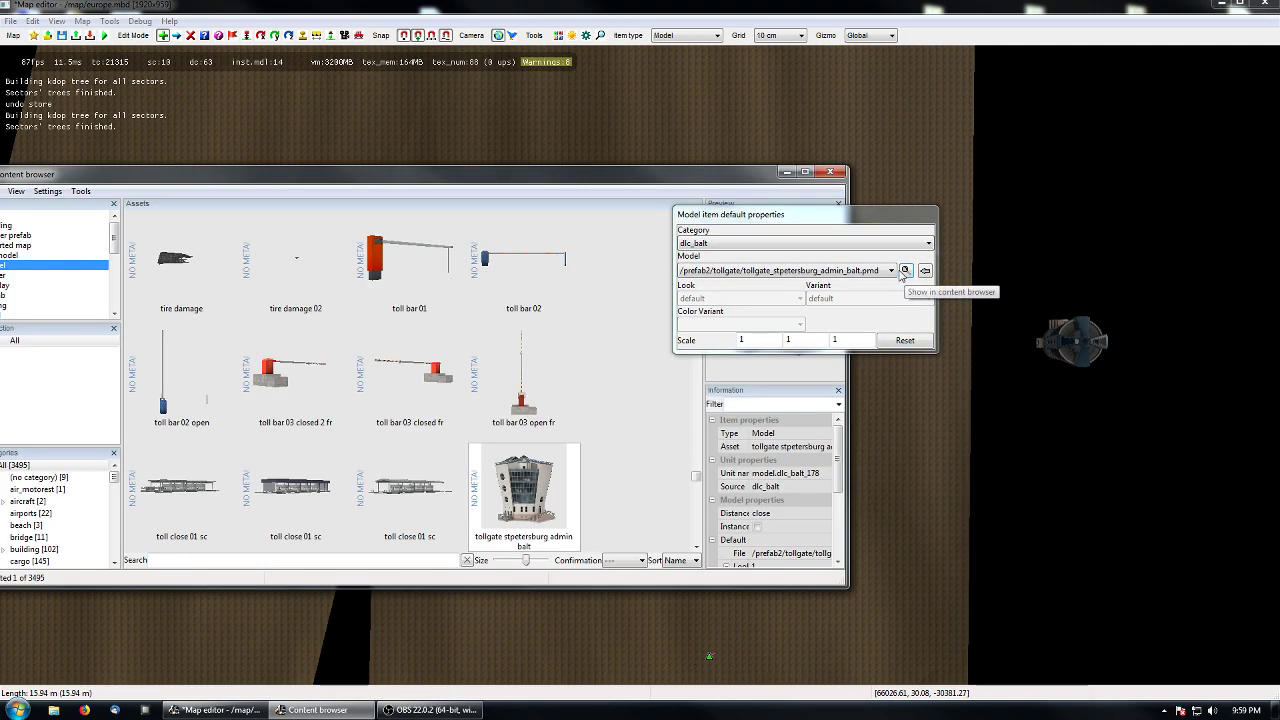
pyautogui.moveTo(585, 180); pyautogui.dragTo(679, 174)
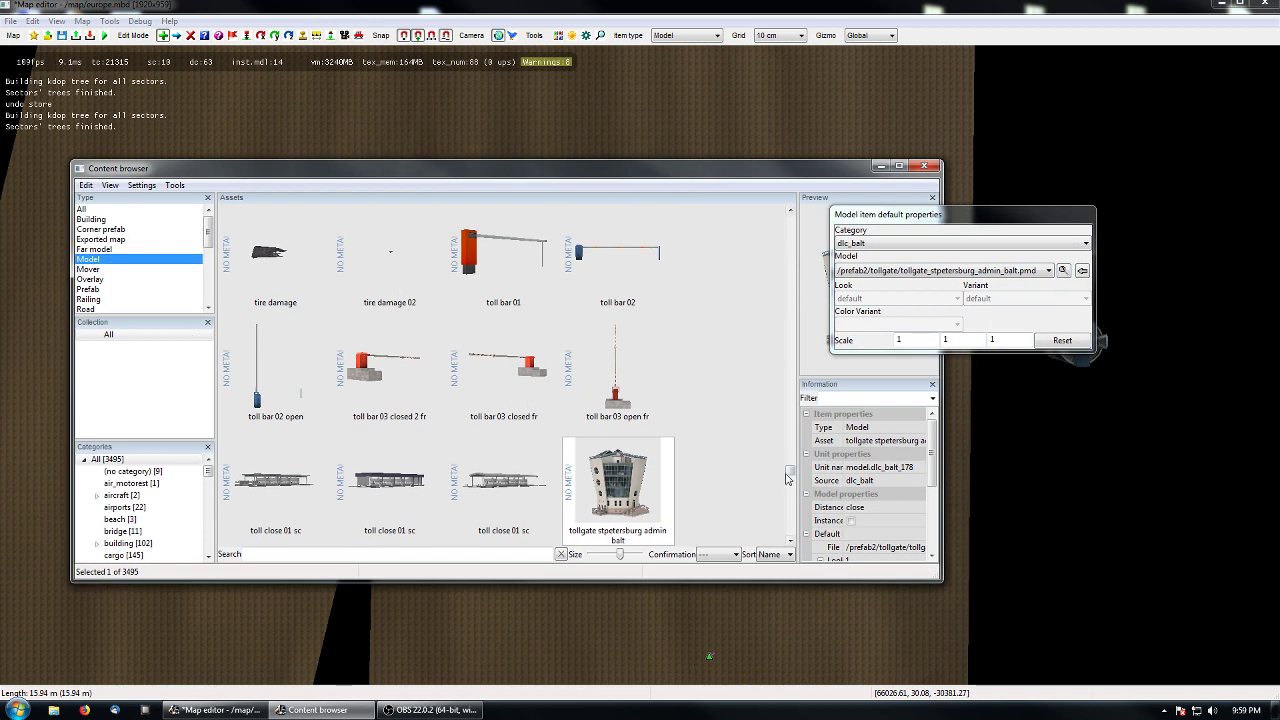
pyautogui.moveTo(789, 478); pyautogui.dragTo(789, 396)
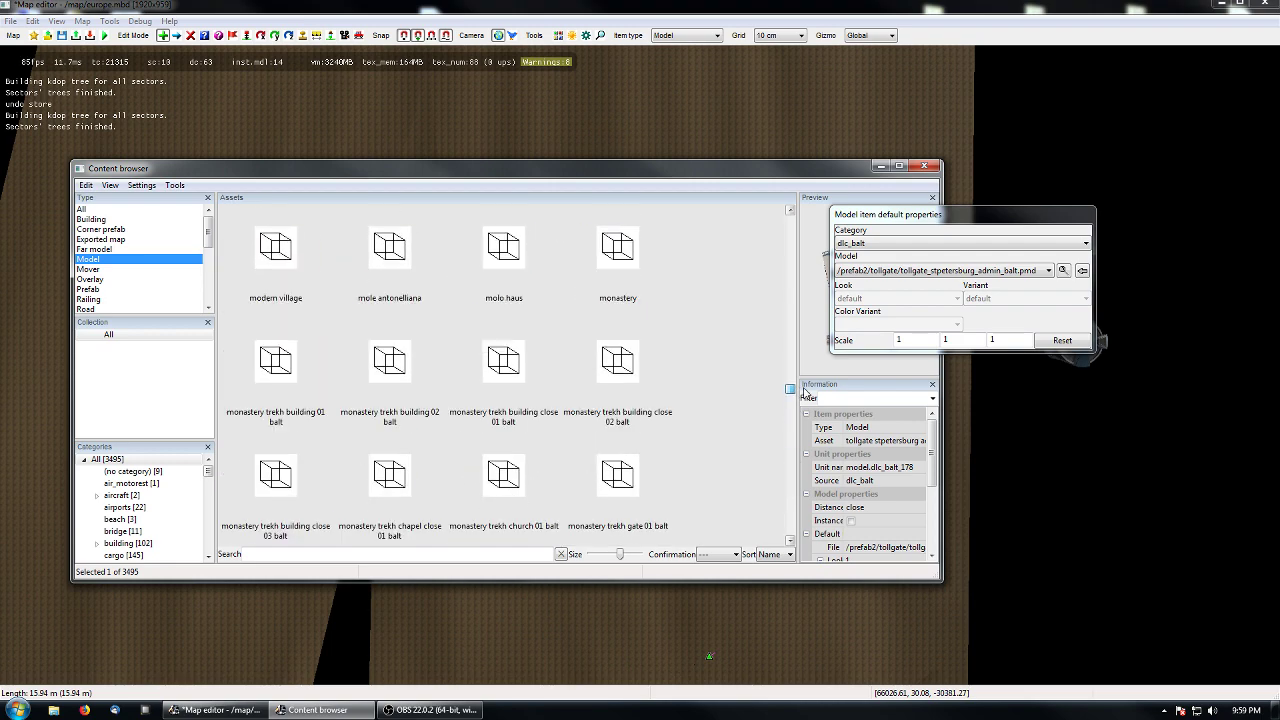
pyautogui.click(880, 165)
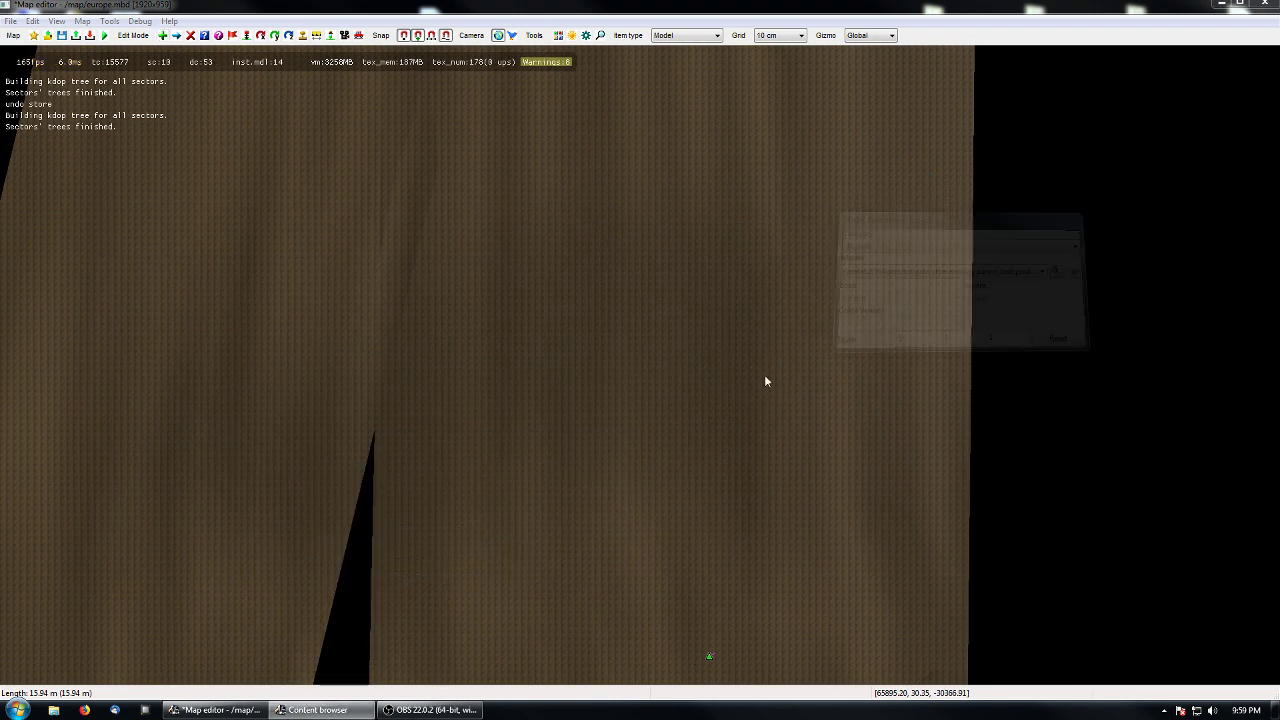
# - Change the item type to Road, look through the Road assets for the road type and leave road creation
pyautogui.moveTo(771, 267); pyautogui.dragTo(747, 349, button='middle')
pyautogui.moveTo(724, 404); pyautogui.dragTo(645, 376, button='middle')
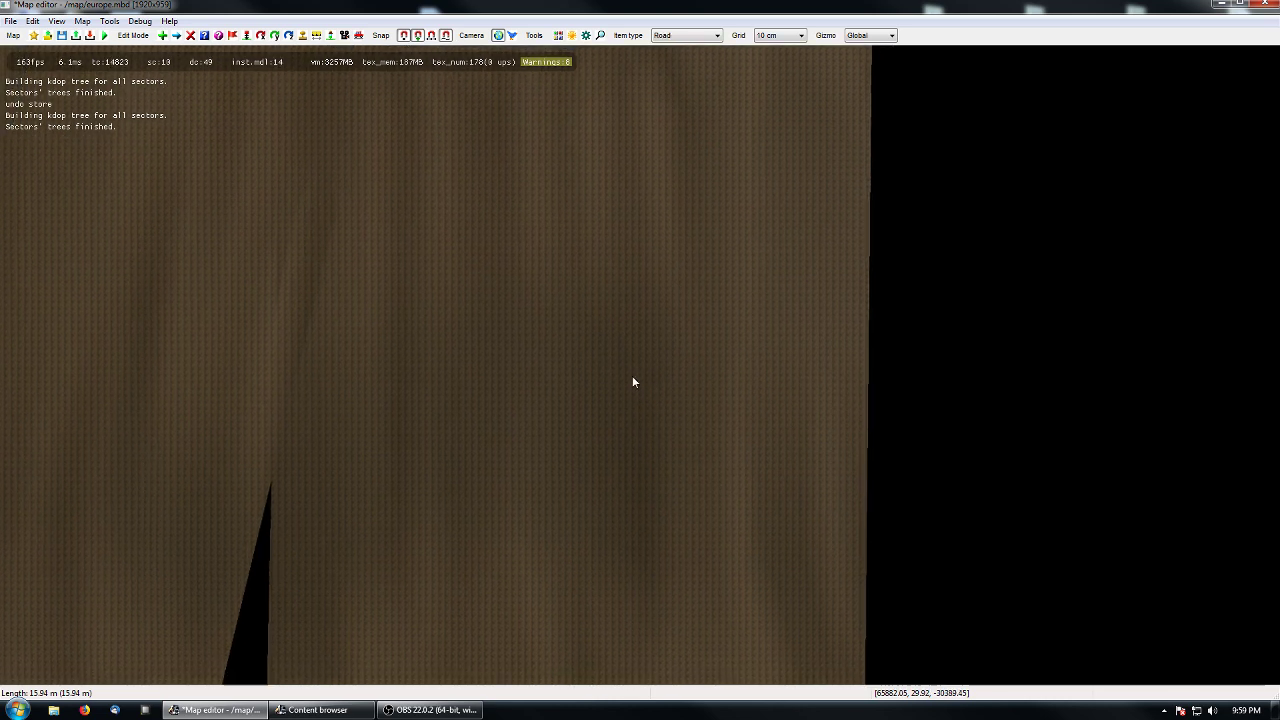
pyautogui.press('e')
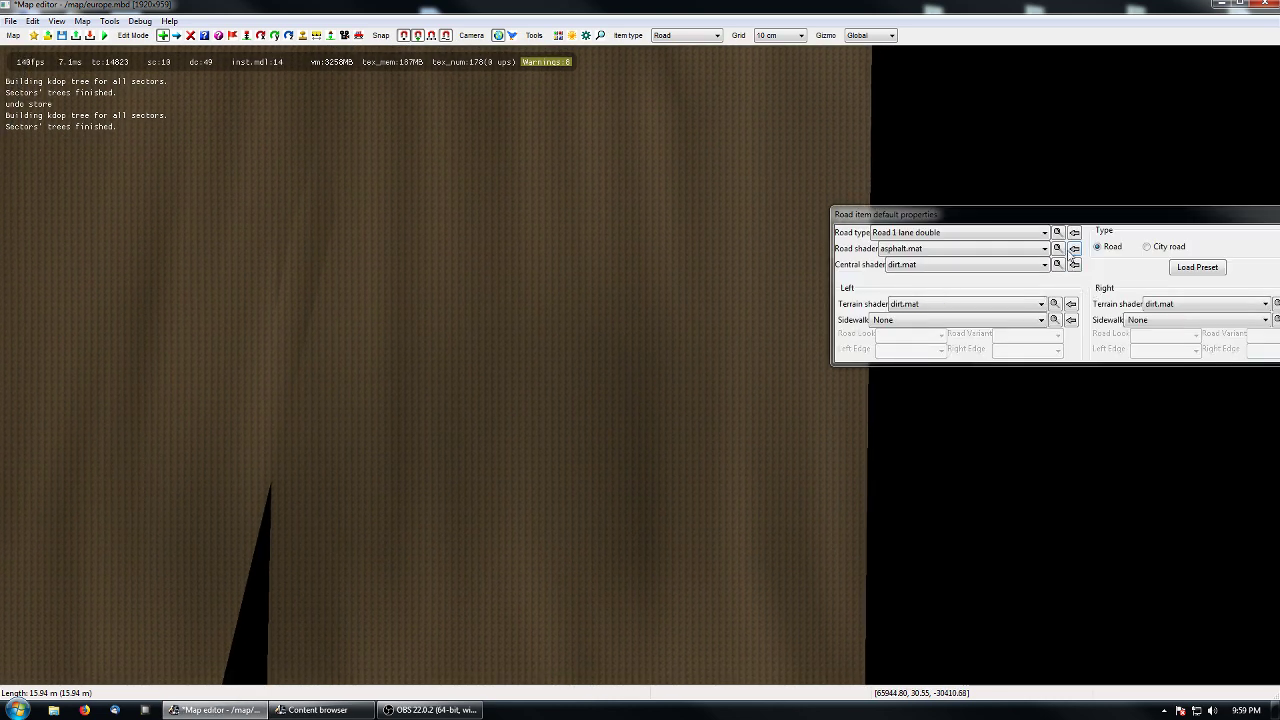
pyautogui.click(1058, 234)
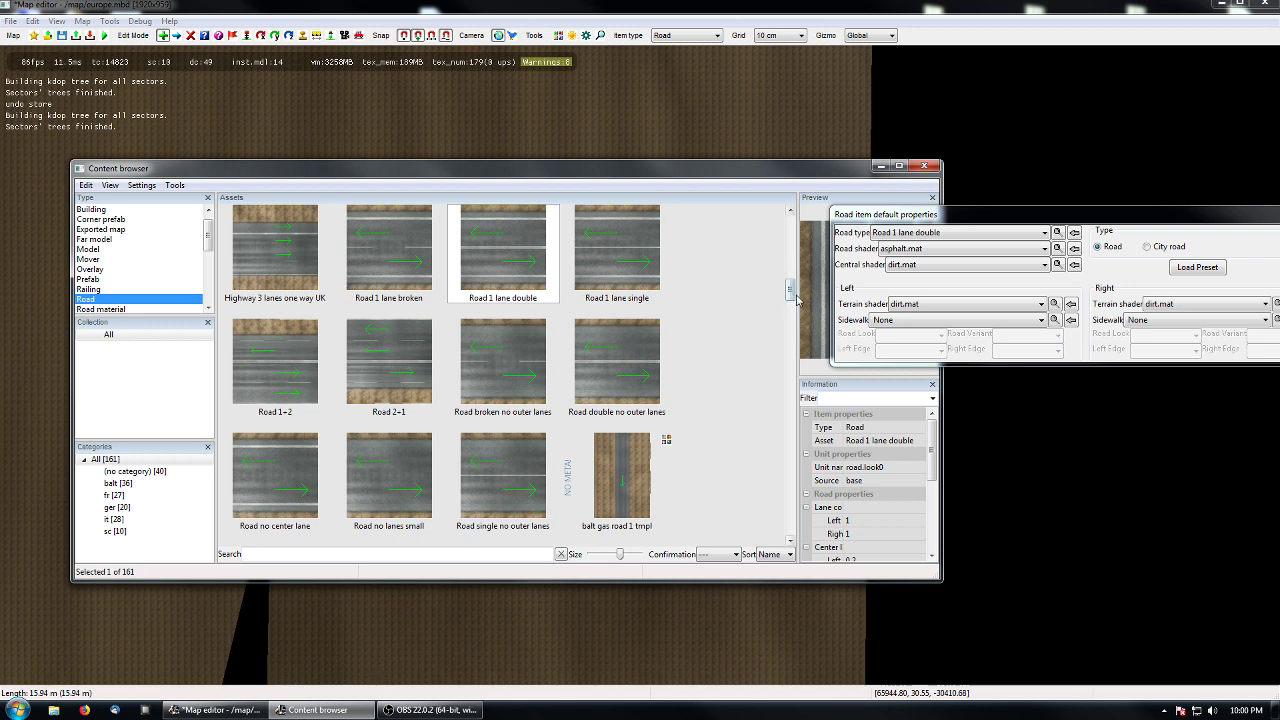
pyautogui.moveTo(791, 288); pyautogui.dragTo(790, 226)
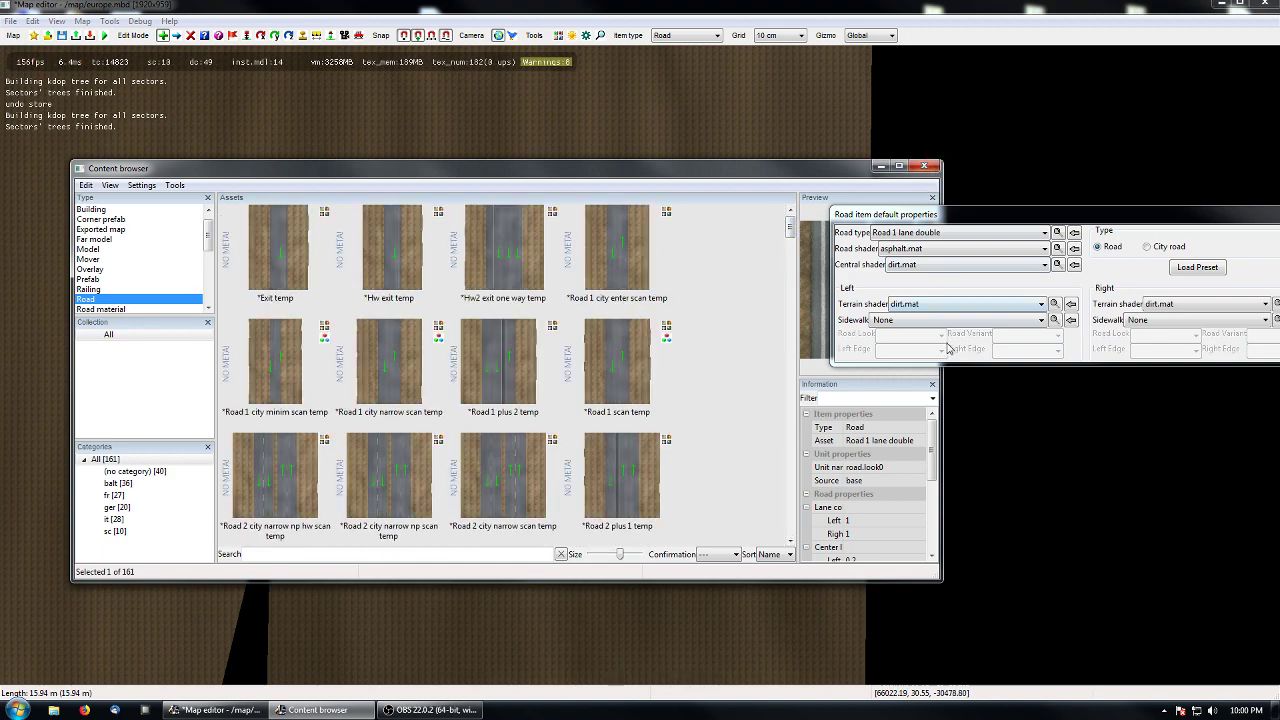
pyautogui.click(881, 167)
pyautogui.press('Escape')
# - Examine the two-lane road and the nearby T-junction prefab from above at different distances
pyautogui.moveTo(984, 339); pyautogui.dragTo(642, 146, button='right')
pyautogui.moveTo(681, 402); pyautogui.dragTo(723, 356, button='right')
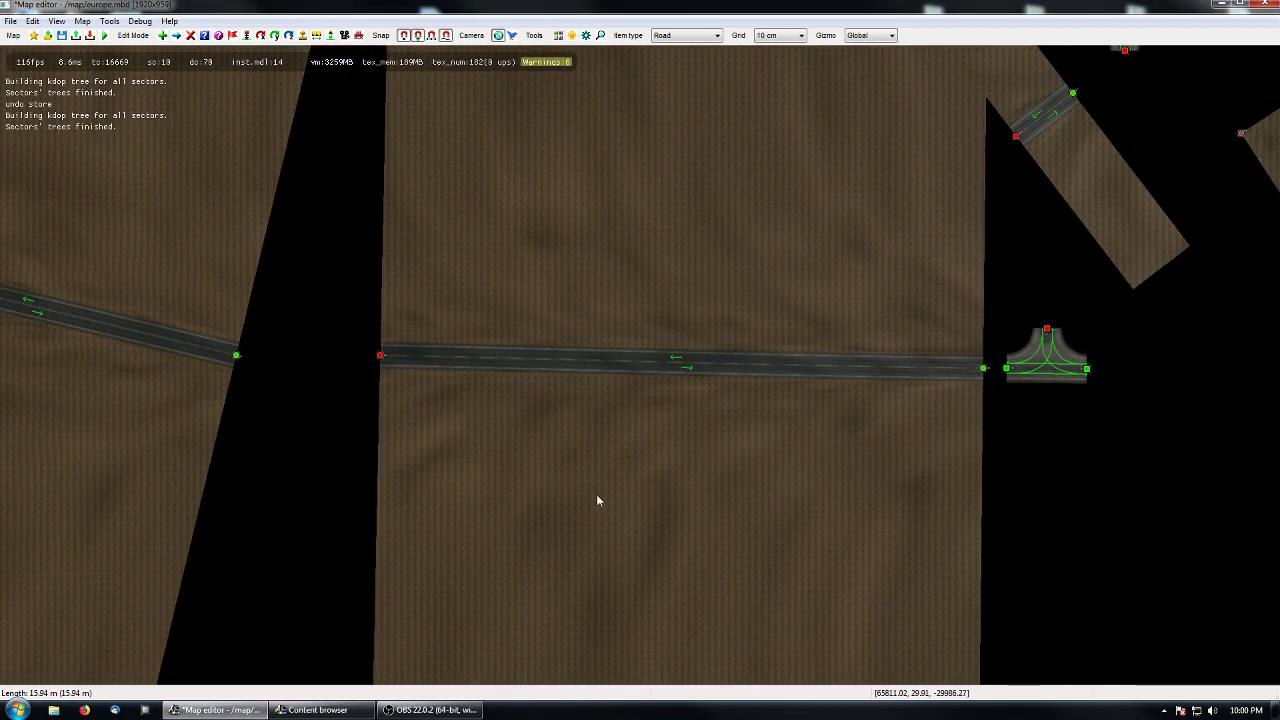
pyautogui.moveTo(597, 495); pyautogui.dragTo(634, 399, button='right')
pyautogui.moveTo(804, 479); pyautogui.dragTo(641, 420, button='right')
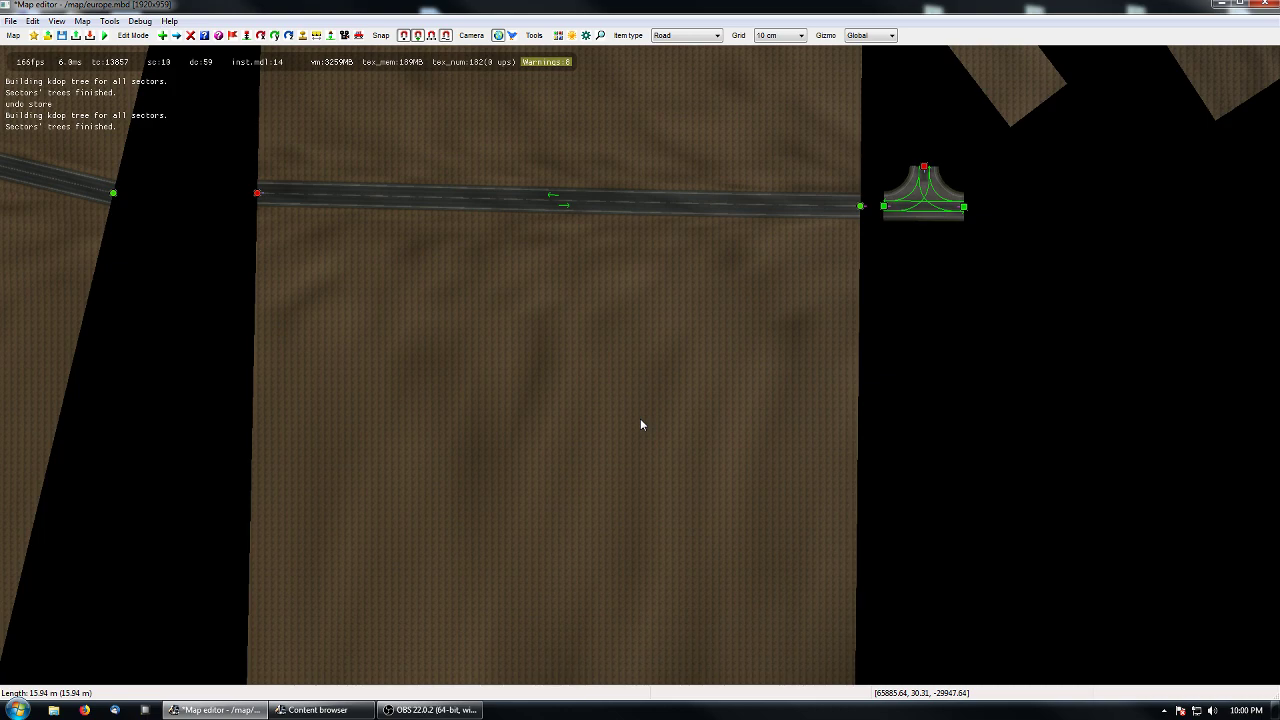
pyautogui.moveTo(634, 464); pyautogui.dragTo(586, 375, button='right')
pyautogui.press('f')
pyautogui.press('f')
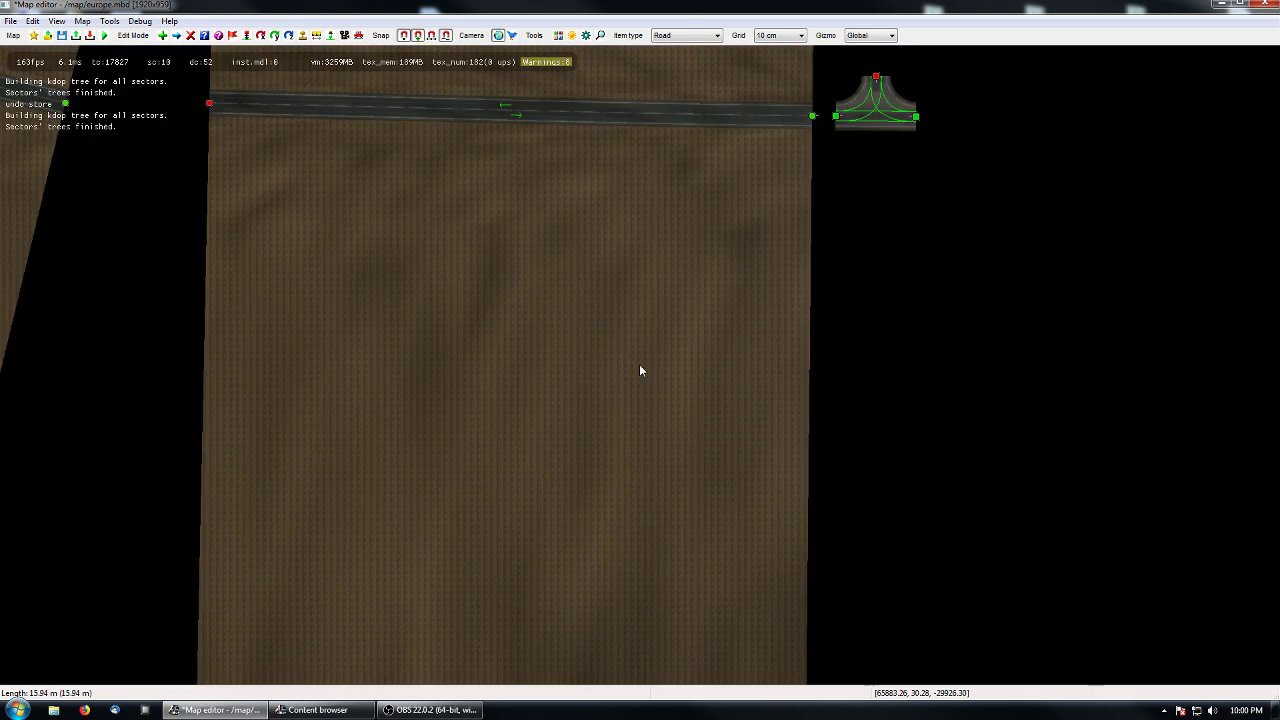
pyautogui.press('f')
pyautogui.press('f')
pyautogui.press('f')
pyautogui.press('f')
pyautogui.scroll(-5, 639, 364)
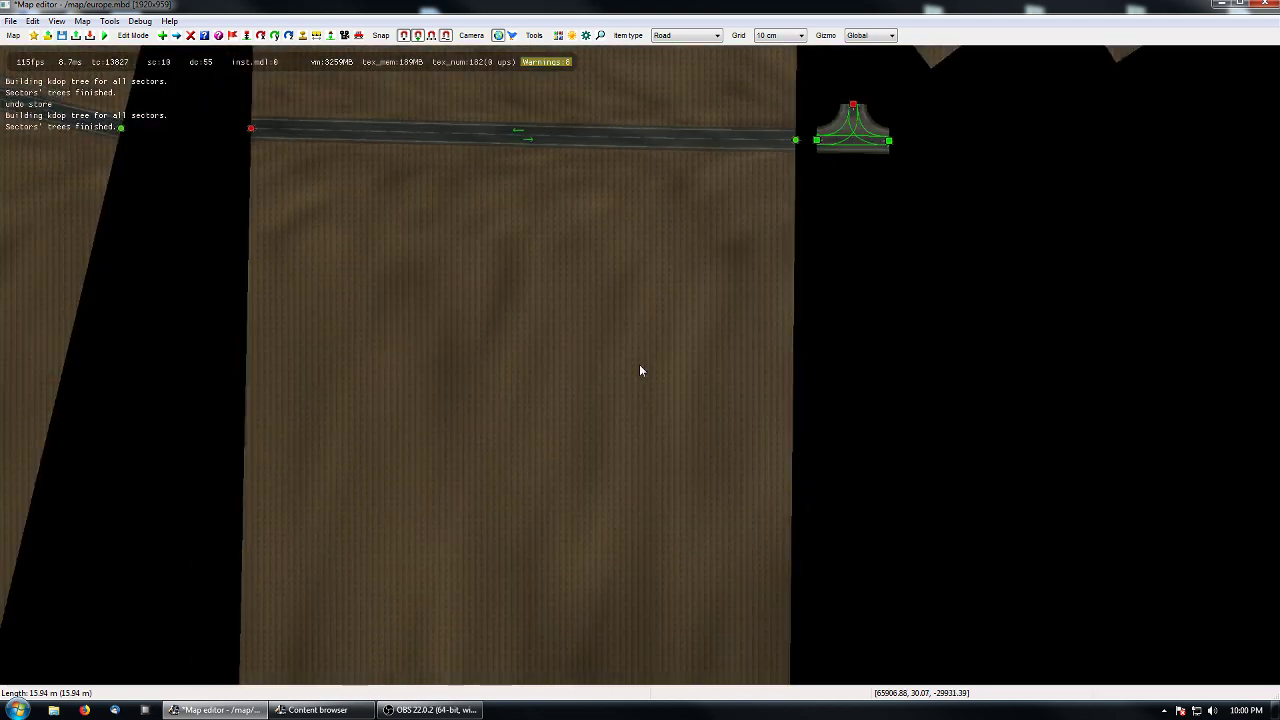
# - Try the non-top camera with a look at the horizon, and restore the top camera over the road and junctions
pyautogui.click(513, 36)
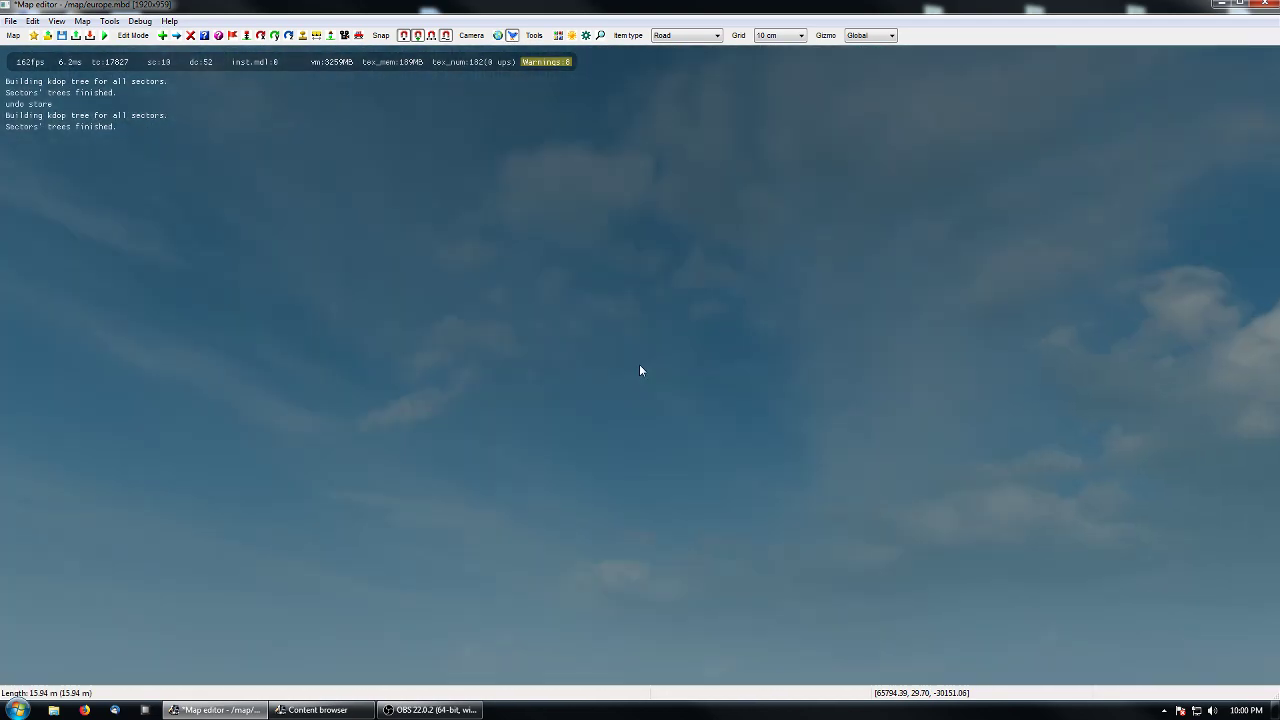
pyautogui.moveTo(640, 371); pyautogui.dragTo(640, 371, button='right')
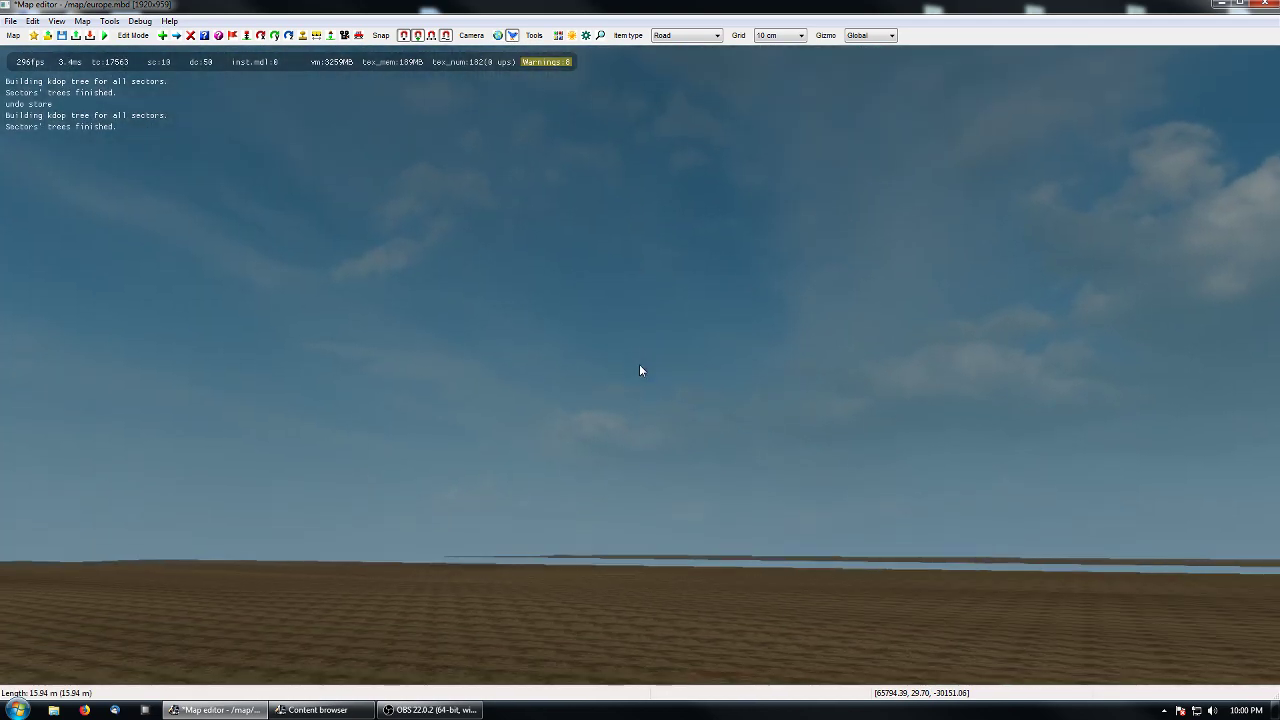
pyautogui.click(497, 35)
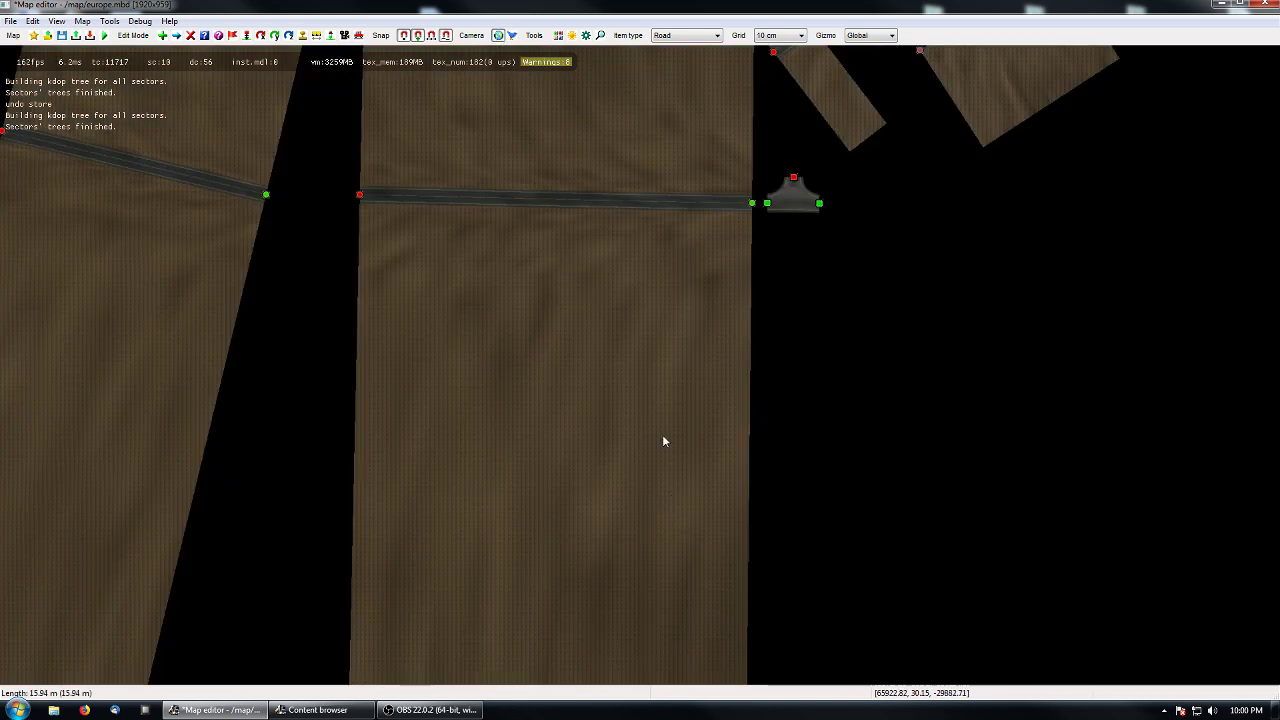
pyautogui.moveTo(663, 441); pyautogui.dragTo(605, 572, button='right')
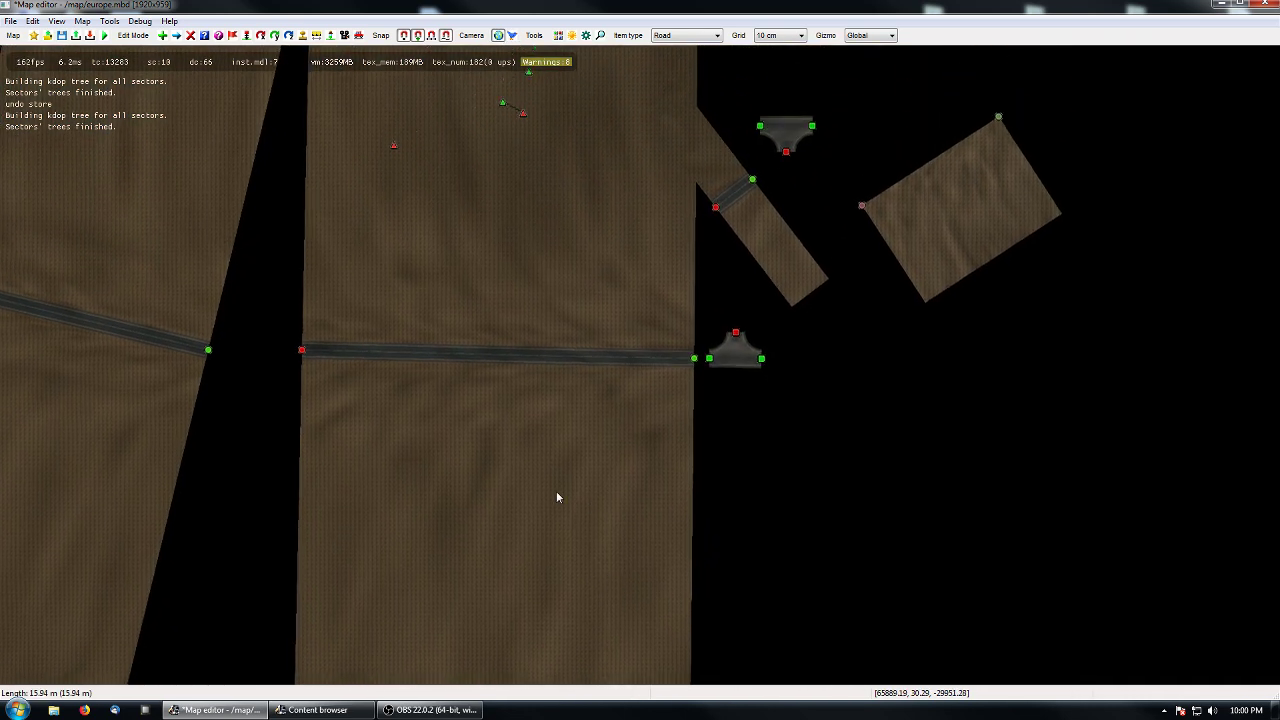
pyautogui.moveTo(556, 491); pyautogui.dragTo(599, 496, button='right')
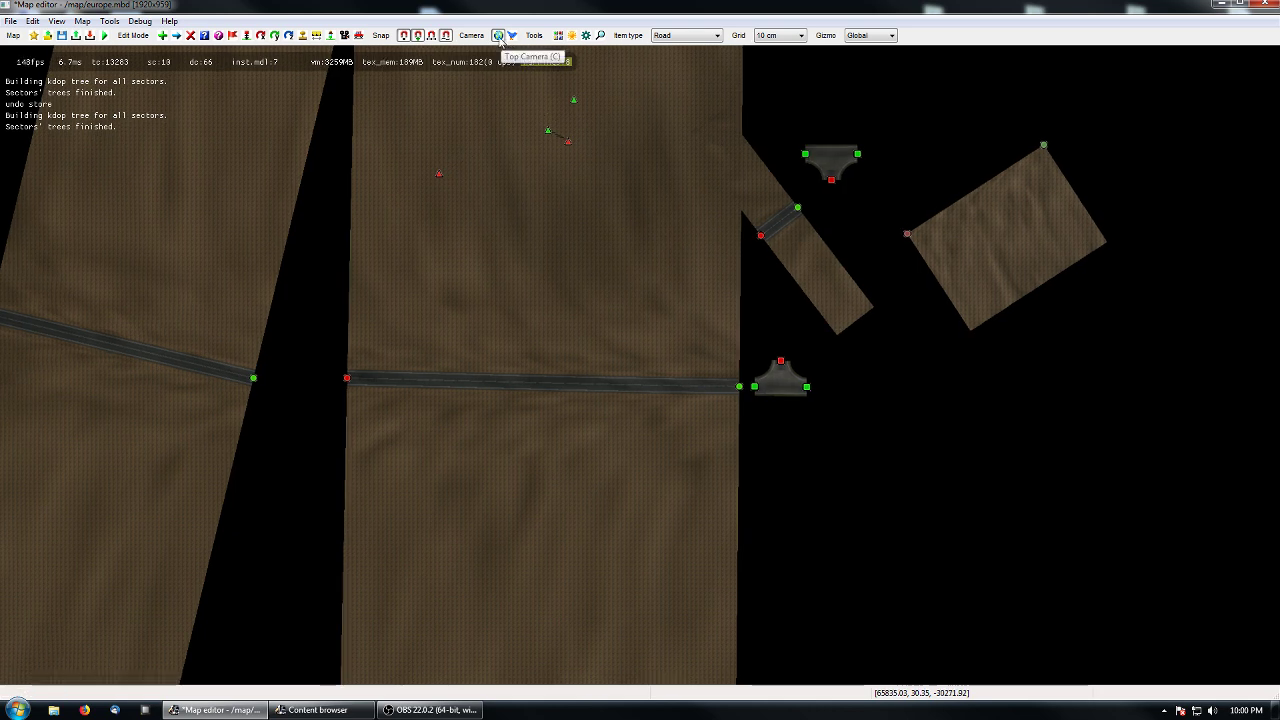
pyautogui.moveTo(547, 398); pyautogui.dragTo(740, 300, button='right')
# - Switch from the top camera to the 3D view and inspect the road, shrubs and fence by flying around them
pyautogui.press('c')
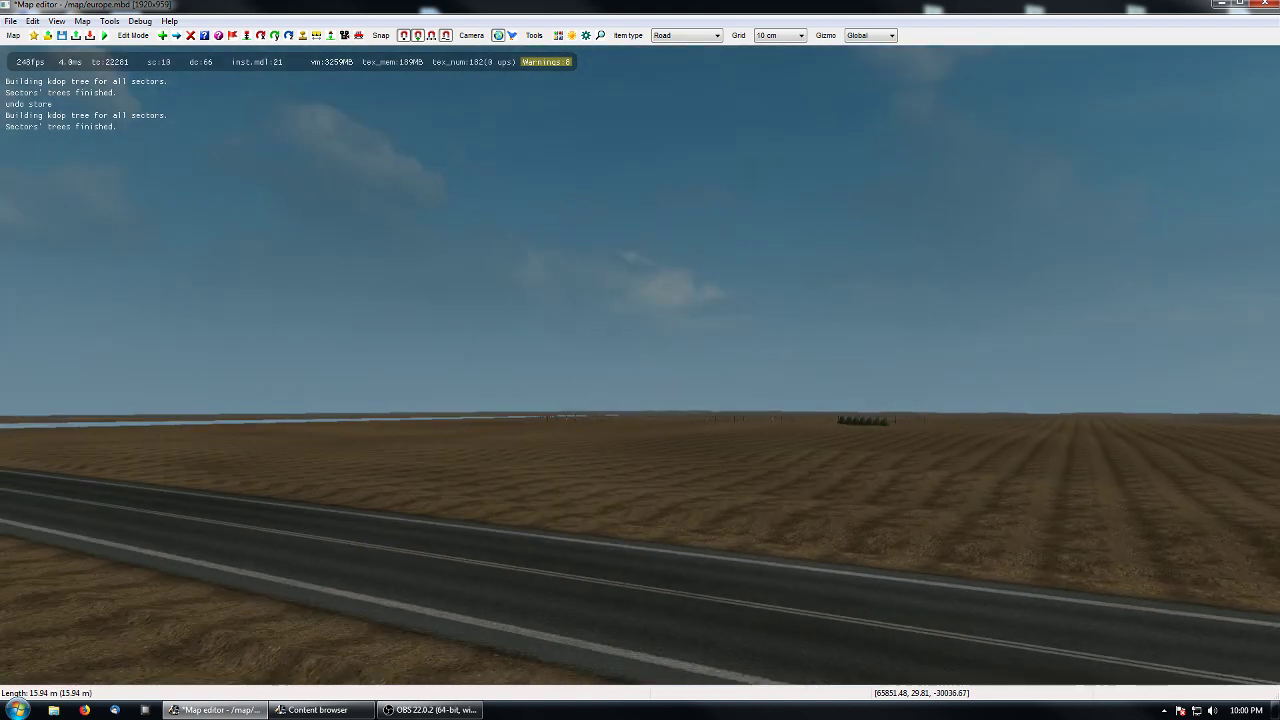
pyautogui.press('w')
pyautogui.press('KP_6')
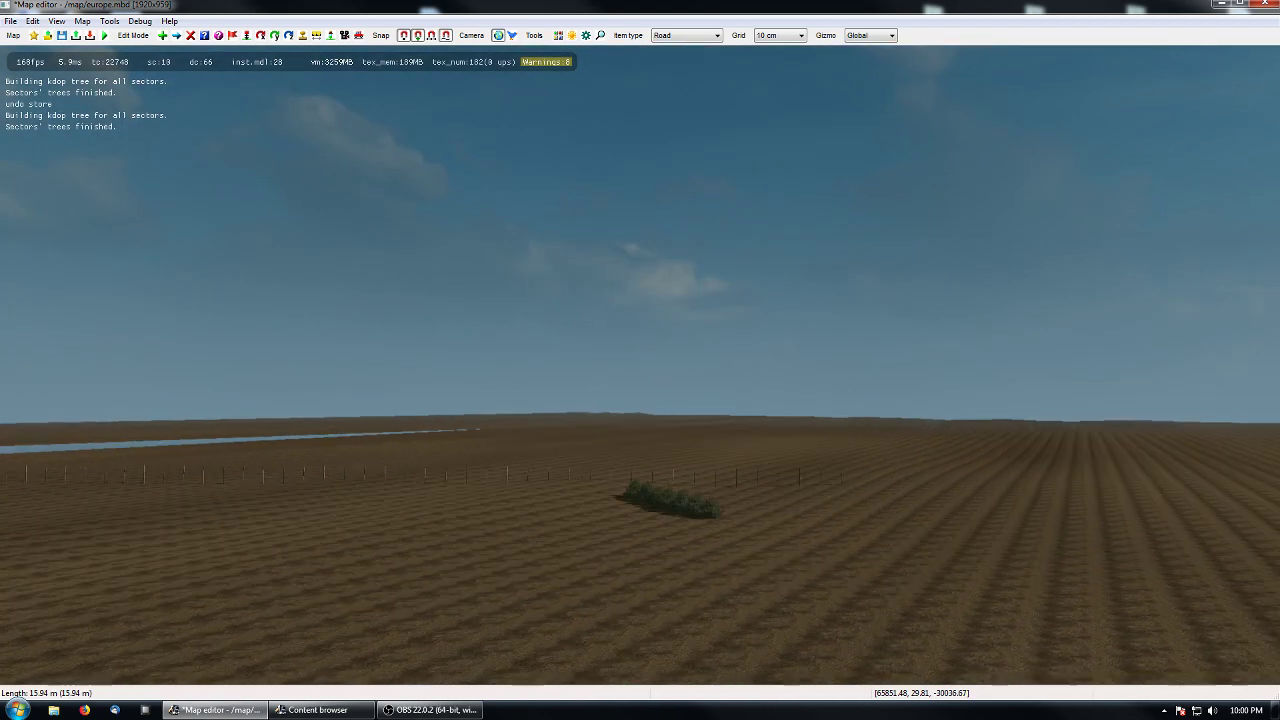
pyautogui.press('a')
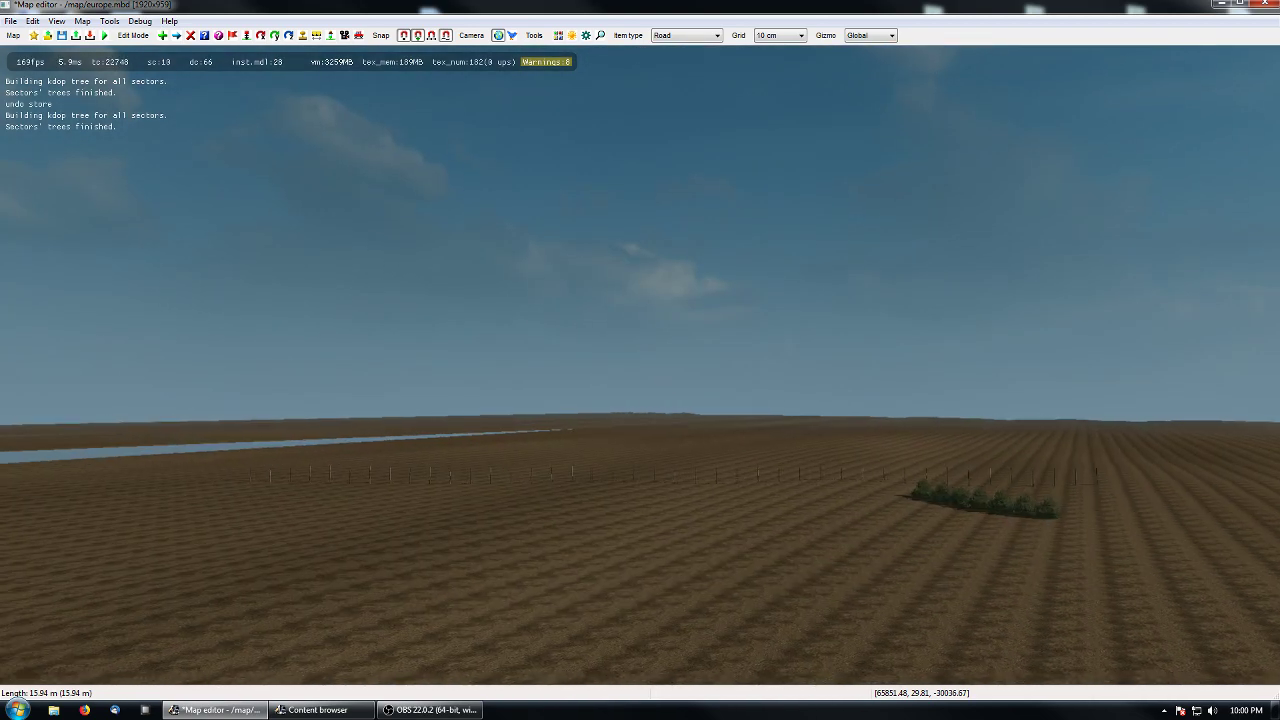
pyautogui.press('KP_5')
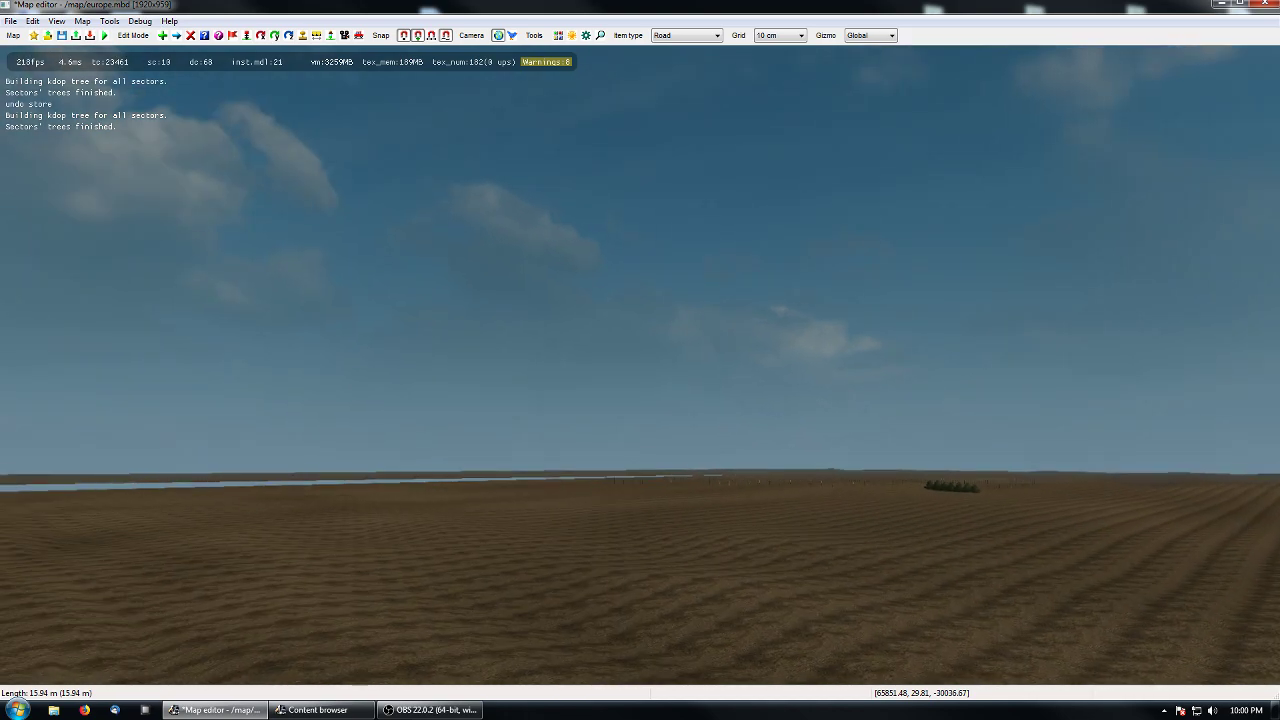
pyautogui.press('KP_8')
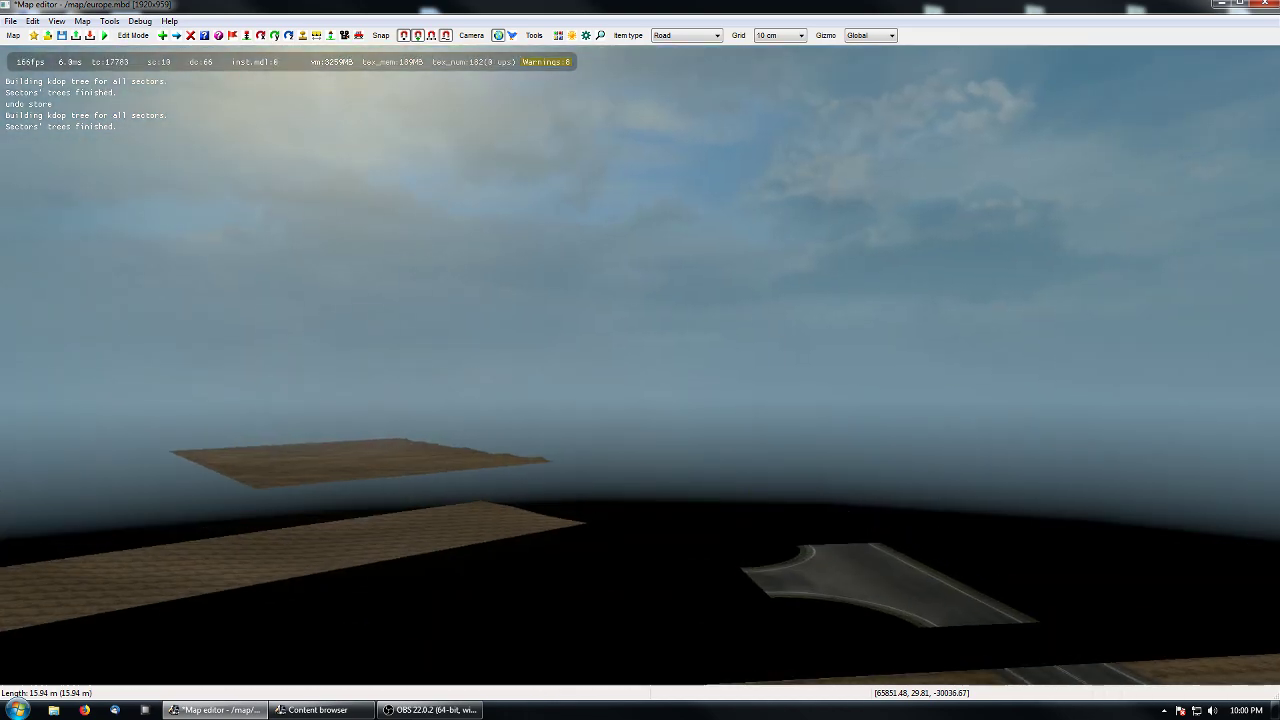
pyautogui.press('w')
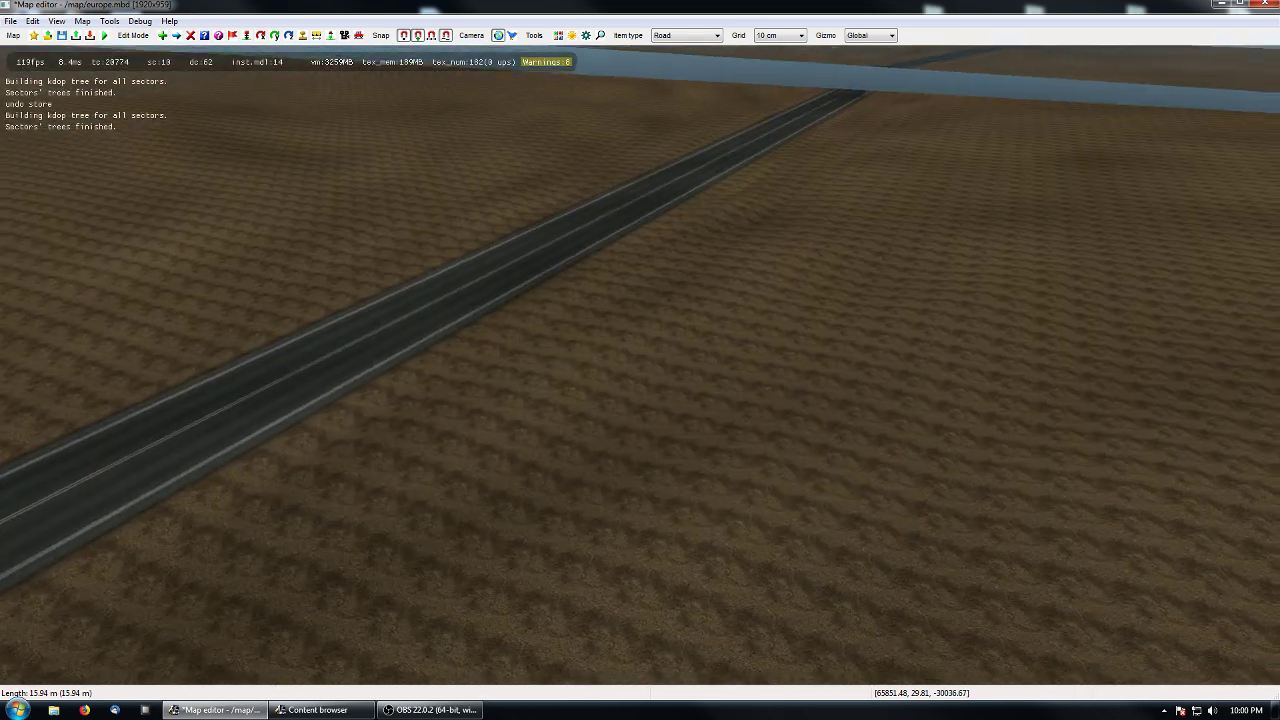
pyautogui.press('KP_8')
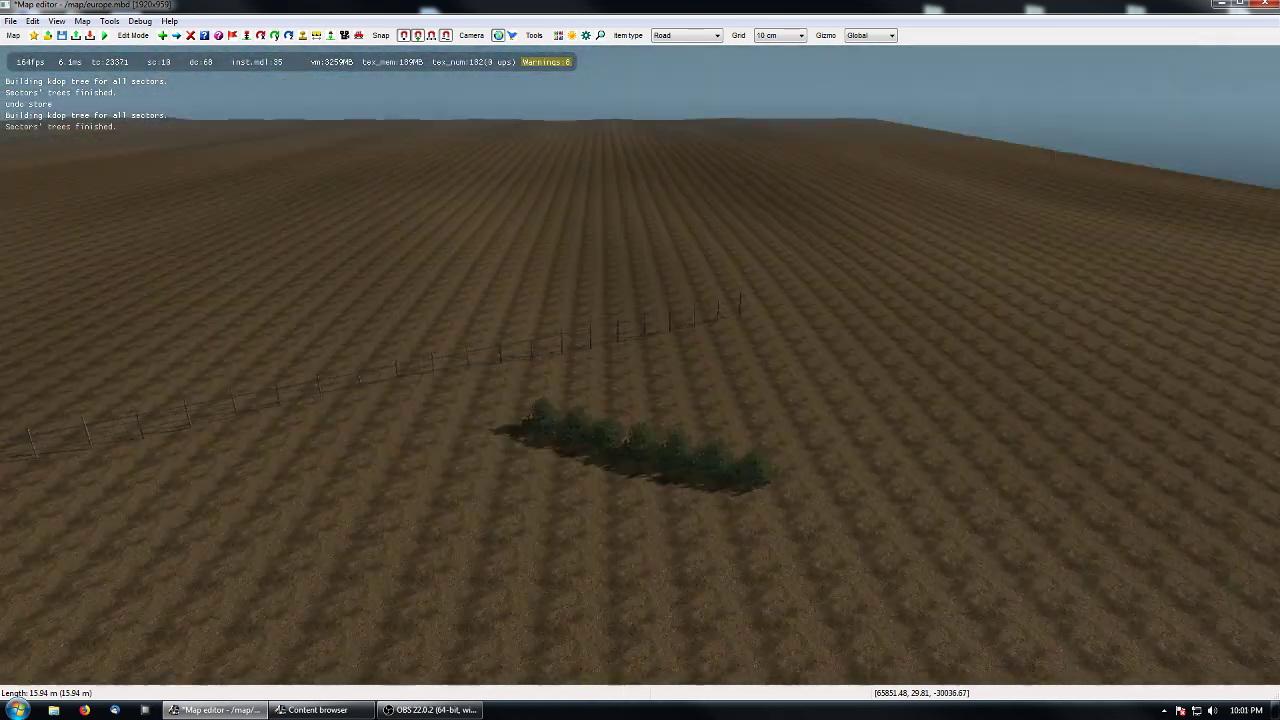
# - Examine both ends of the fence closely in the 3D view
pyautogui.moveTo(640, 364); pyautogui.dragTo(640, 456, button='right')
pyautogui.moveTo(641, 364); pyautogui.dragTo(370, 270, button='right')
pyautogui.moveTo(585, 335); pyautogui.dragTo(510, 355, button='right')
pyautogui.moveTo(630, 370); pyautogui.dragTo(680, 370, button='right')
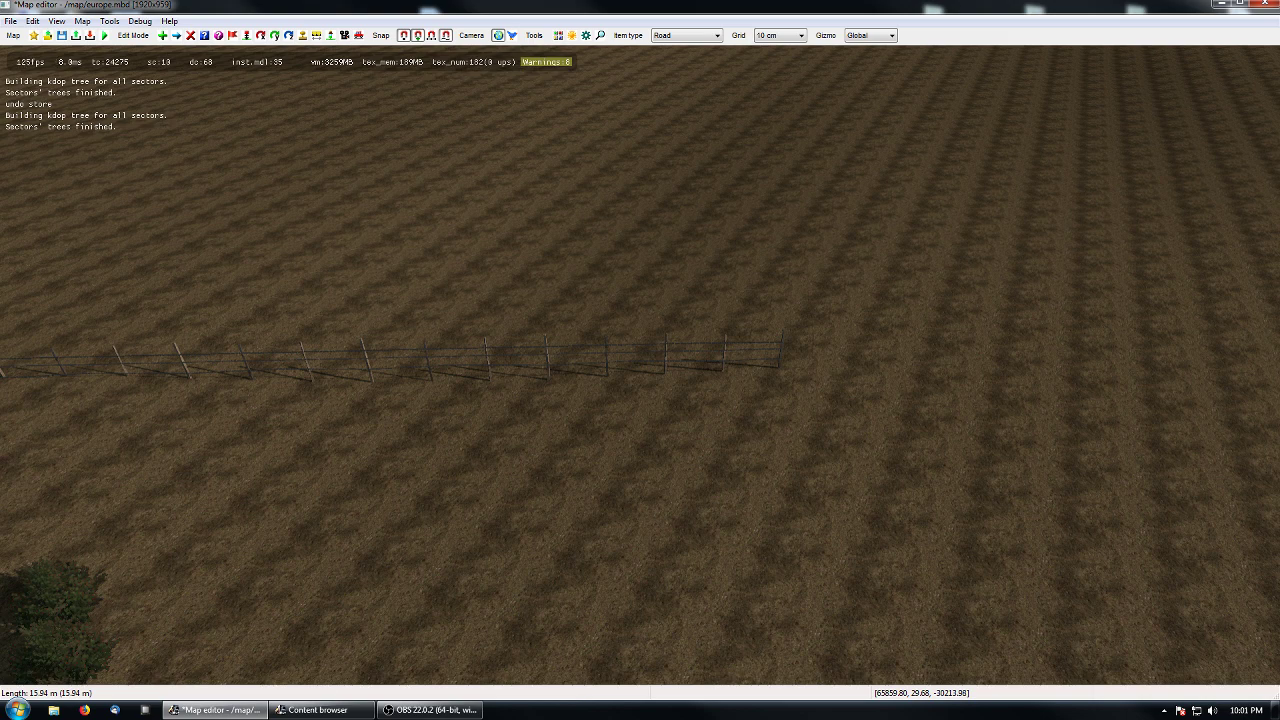
pyautogui.moveTo(640, 365); pyautogui.dragTo(695, 365, button='right')
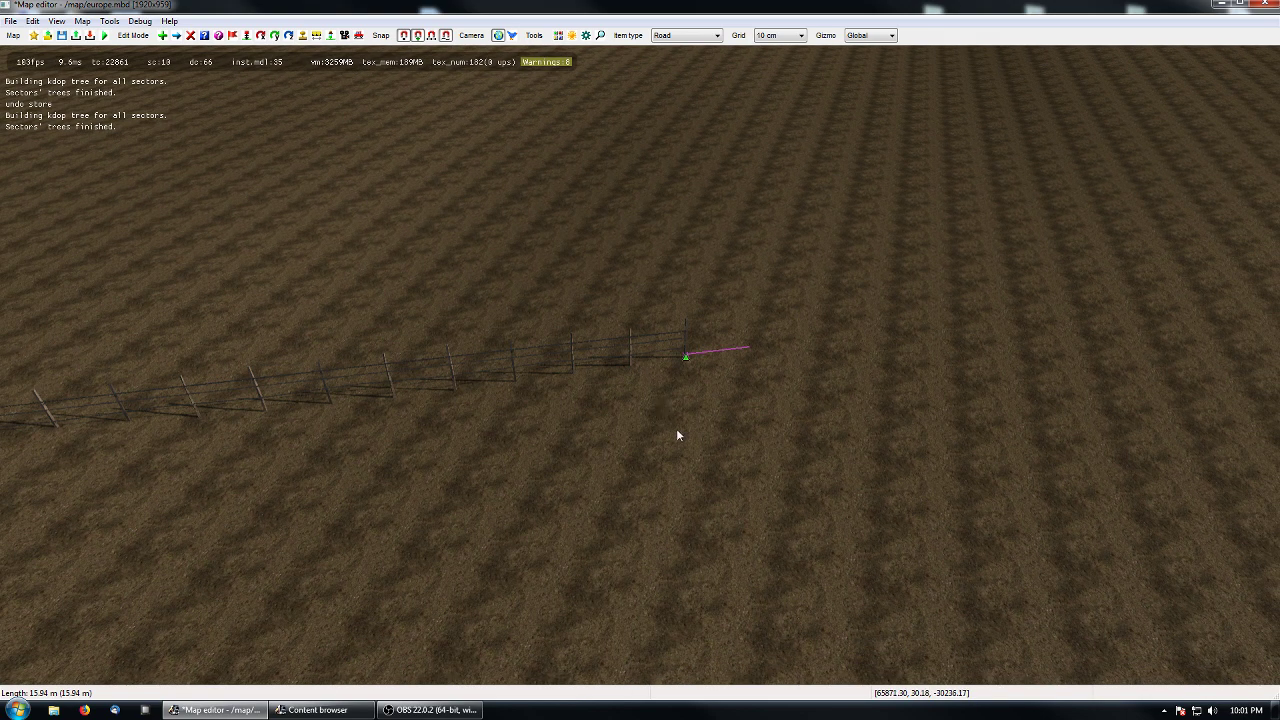
pyautogui.moveTo(676, 428); pyautogui.dragTo(640, 370, button='right')
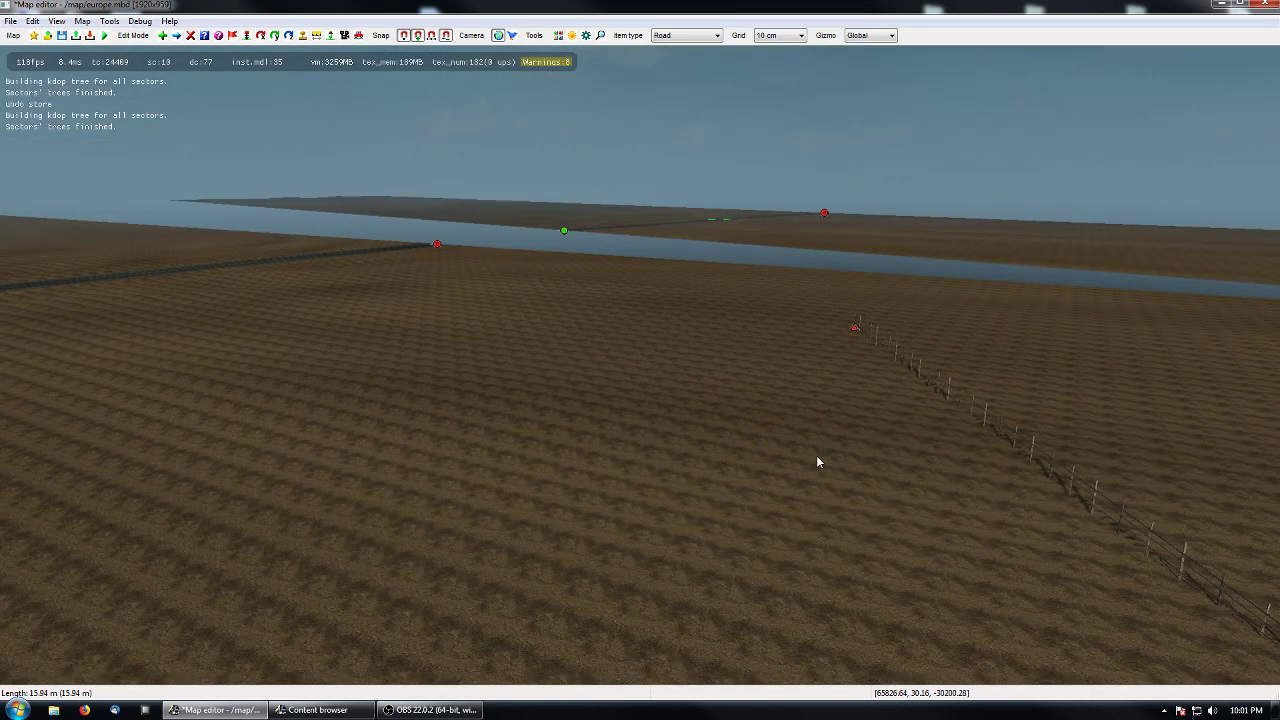
pyautogui.moveTo(816, 462)
pyautogui.mouseDown(button='right')
pyautogui.moveTo(814, 478)
pyautogui.moveTo(840, 494)
pyautogui.moveTo(800, 480)
pyautogui.mouseUp(button='right')
pyautogui.moveTo(650, 368); pyautogui.dragTo(676, 302, button='right')
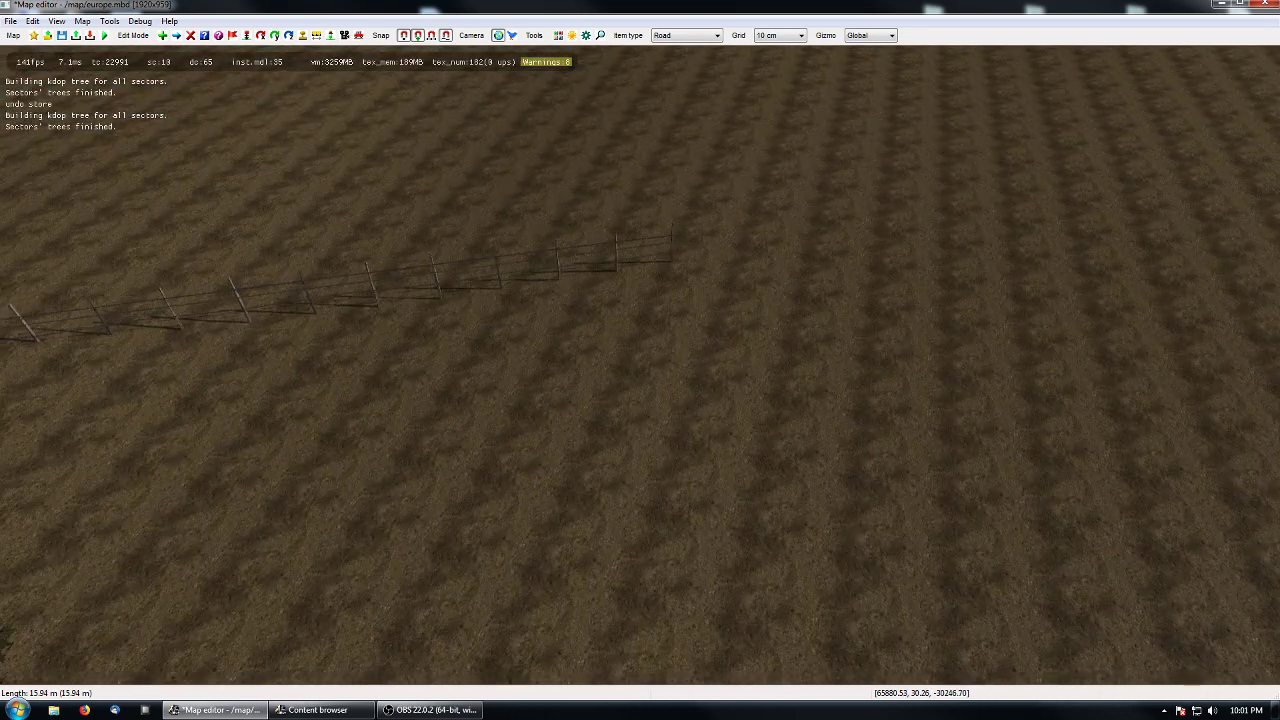
# - Move the fence's green end node farther out across the field with the move mode
pyautogui.click(672, 263)
pyautogui.click(528, 195)
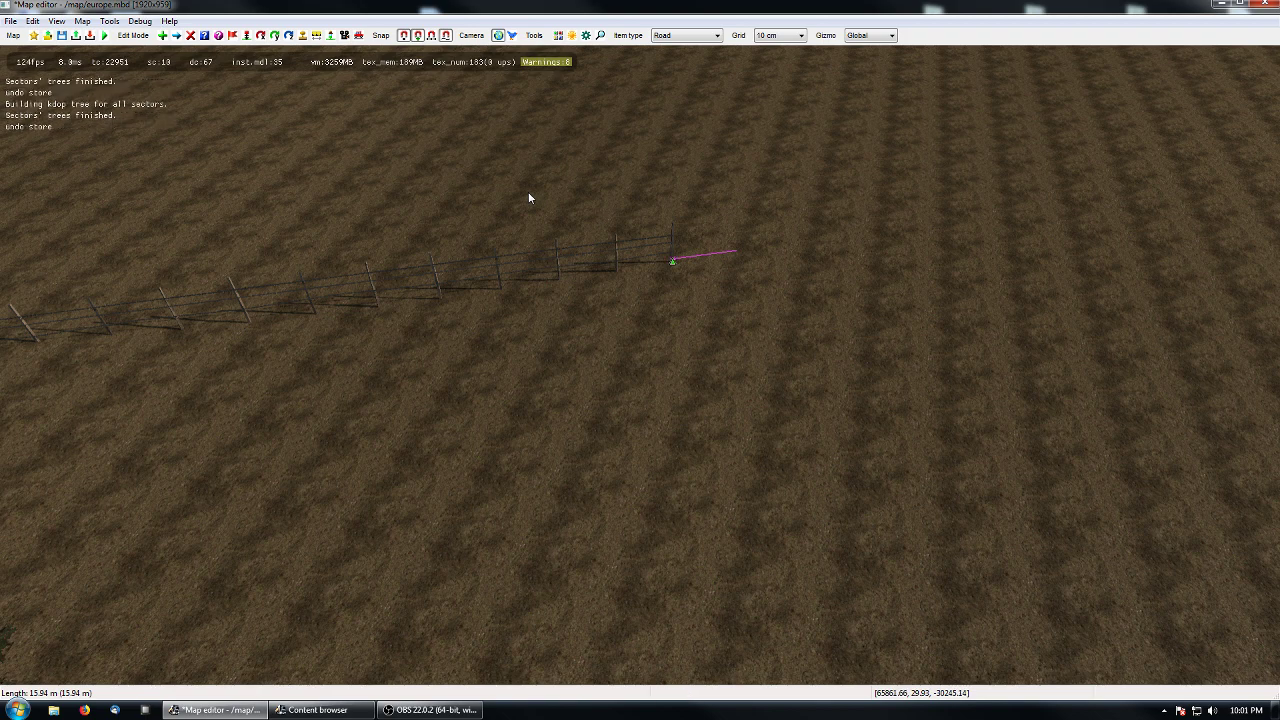
pyautogui.moveTo(528, 195); pyautogui.dragTo(330, 195, button='right')
pyautogui.moveTo(560, 220); pyautogui.dragTo(640, 371, button='right')
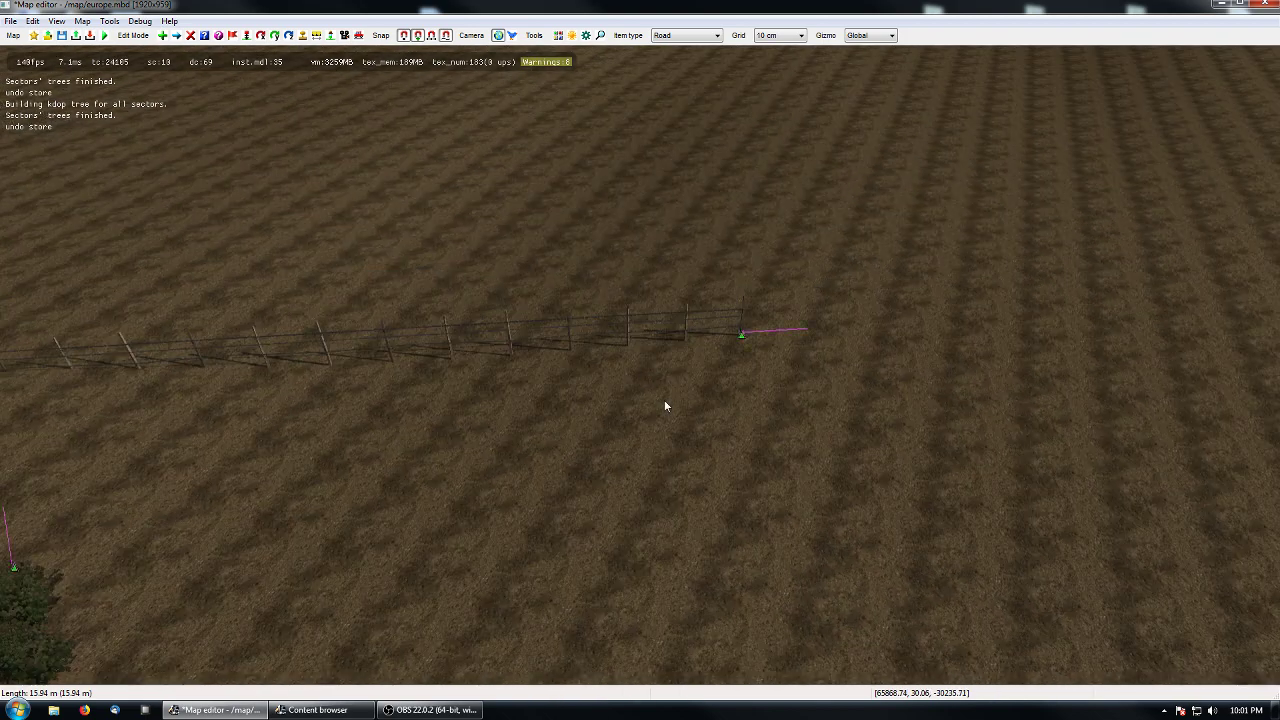
pyautogui.press('m')
pyautogui.moveTo(741, 337); pyautogui.dragTo(424, 187)
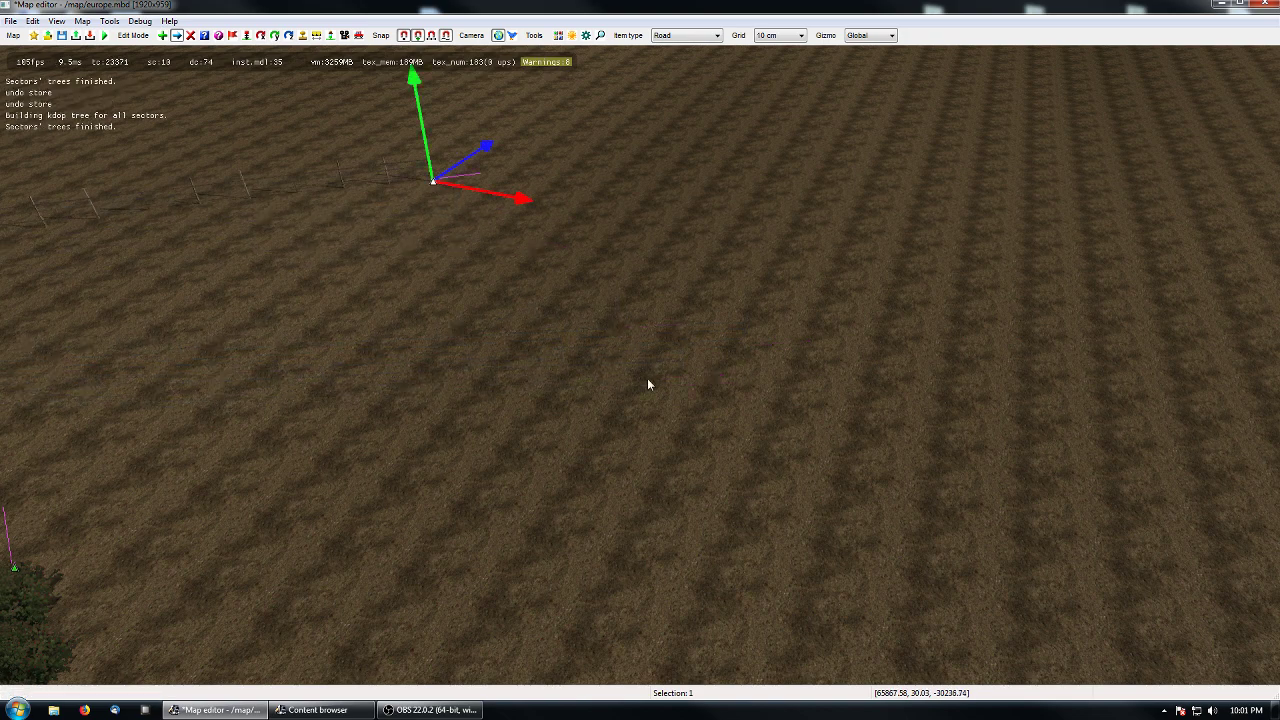
# - Move the shrub row's end node toward the fence to lengthen the row, and return to the top view
pyautogui.moveTo(648, 380); pyautogui.dragTo(537, 498, button='right')
pyautogui.moveTo(482, 491); pyautogui.dragTo(703, 361)
pyautogui.moveTo(919, 584); pyautogui.dragTo(860, 571, button='right')
pyautogui.moveTo(960, 600); pyautogui.dragTo(641, 371, button='right')
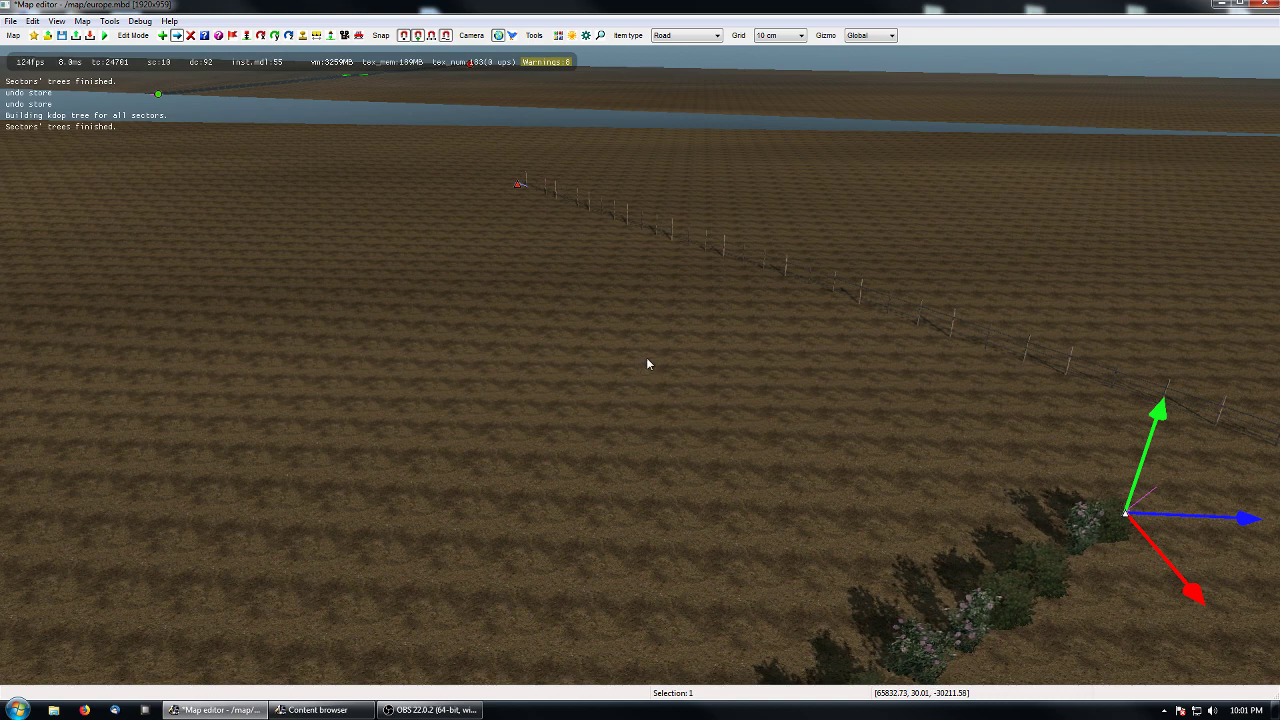
pyautogui.press('m')
pyautogui.press('m')
pyautogui.moveTo(594, 314); pyautogui.dragTo(640, 366, button='right')
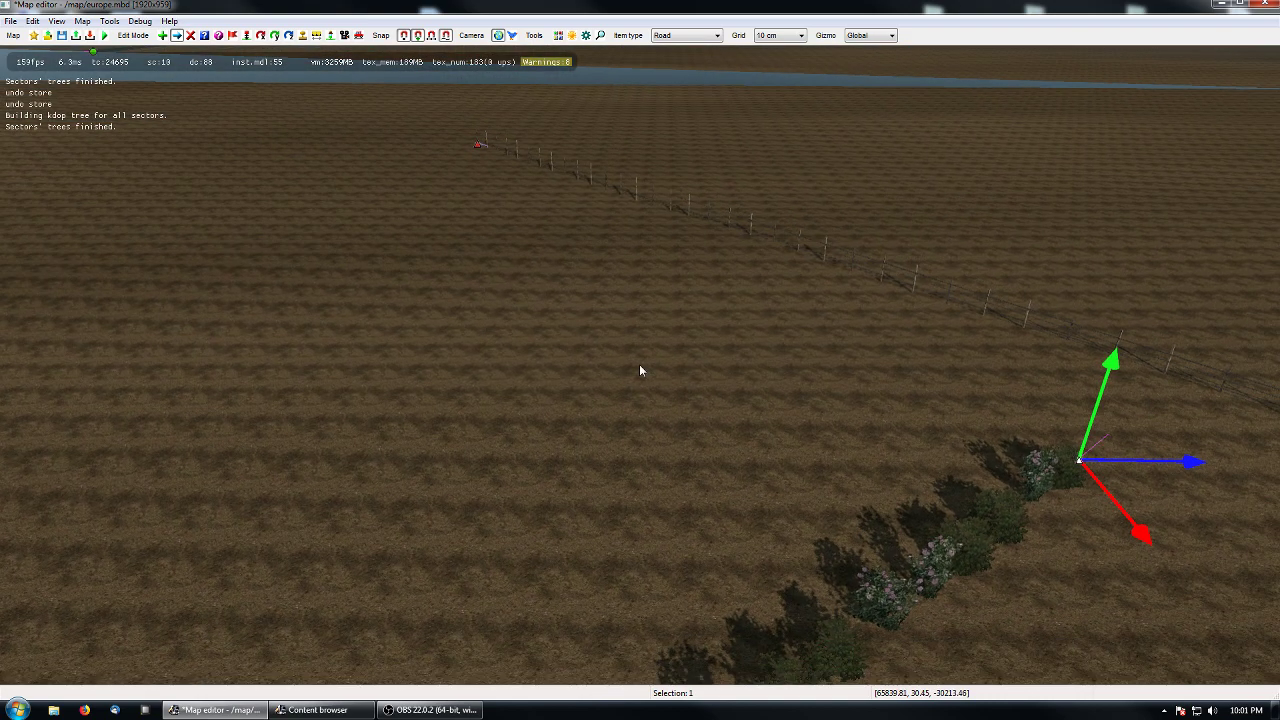
pyautogui.press('Escape')
pyautogui.press('m')
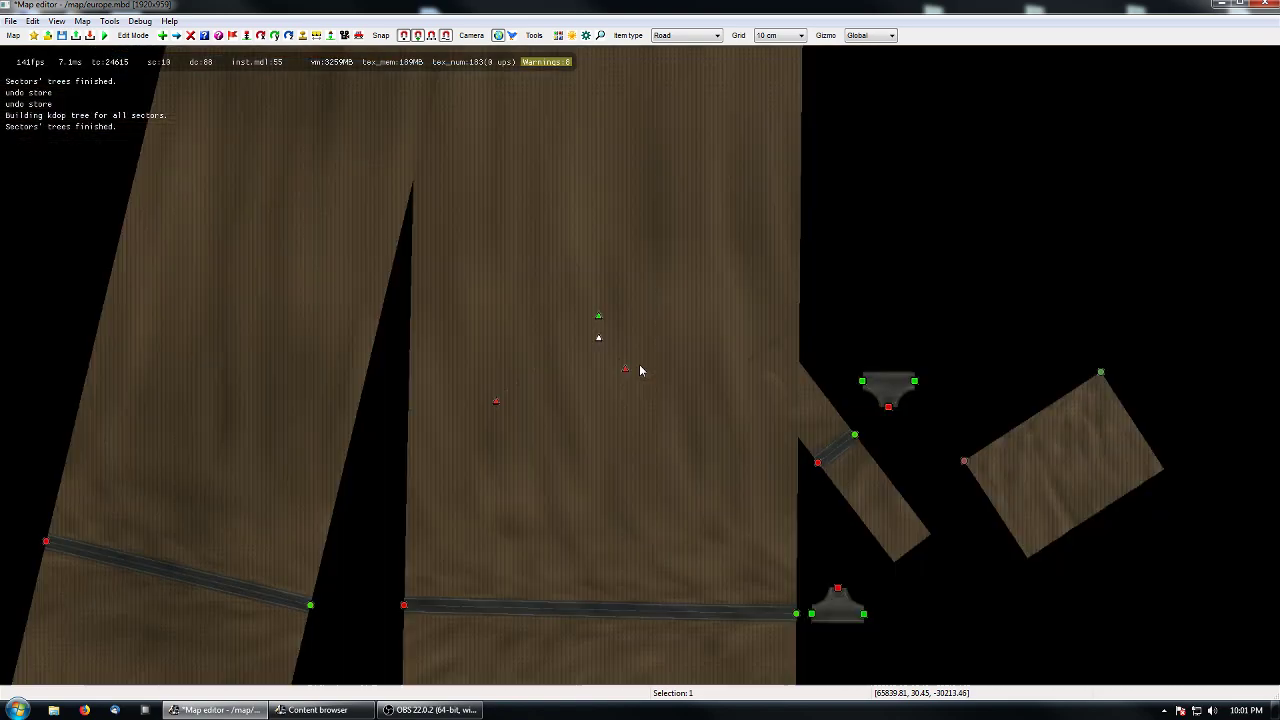
# - Return to the 3D view and move the T-junction prefab at the road's end onto the adjacent terrain edge
pyautogui.press('m')
pyautogui.moveTo(1079, 460); pyautogui.dragTo(470, 405, button='right')
pyautogui.press('Up')
pyautogui.press('Up')
pyautogui.press('Up')
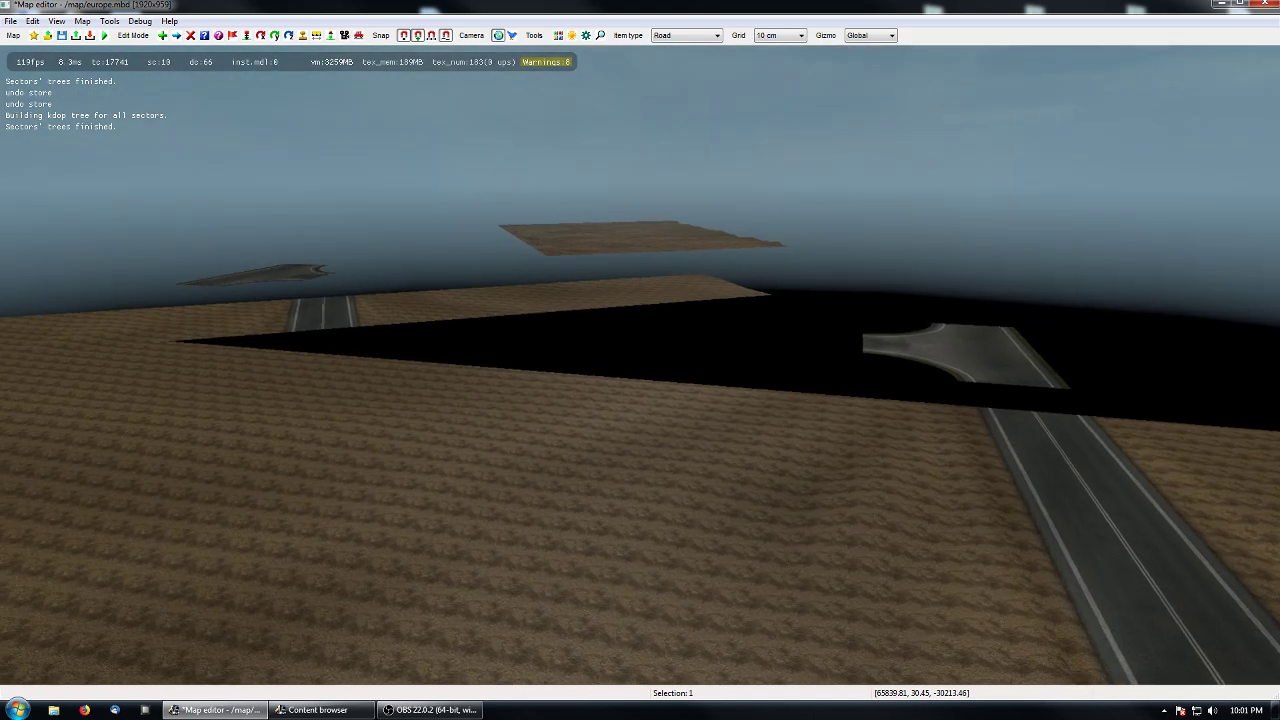
pyautogui.moveTo(1030, 442); pyautogui.dragTo(641, 370, button='right')
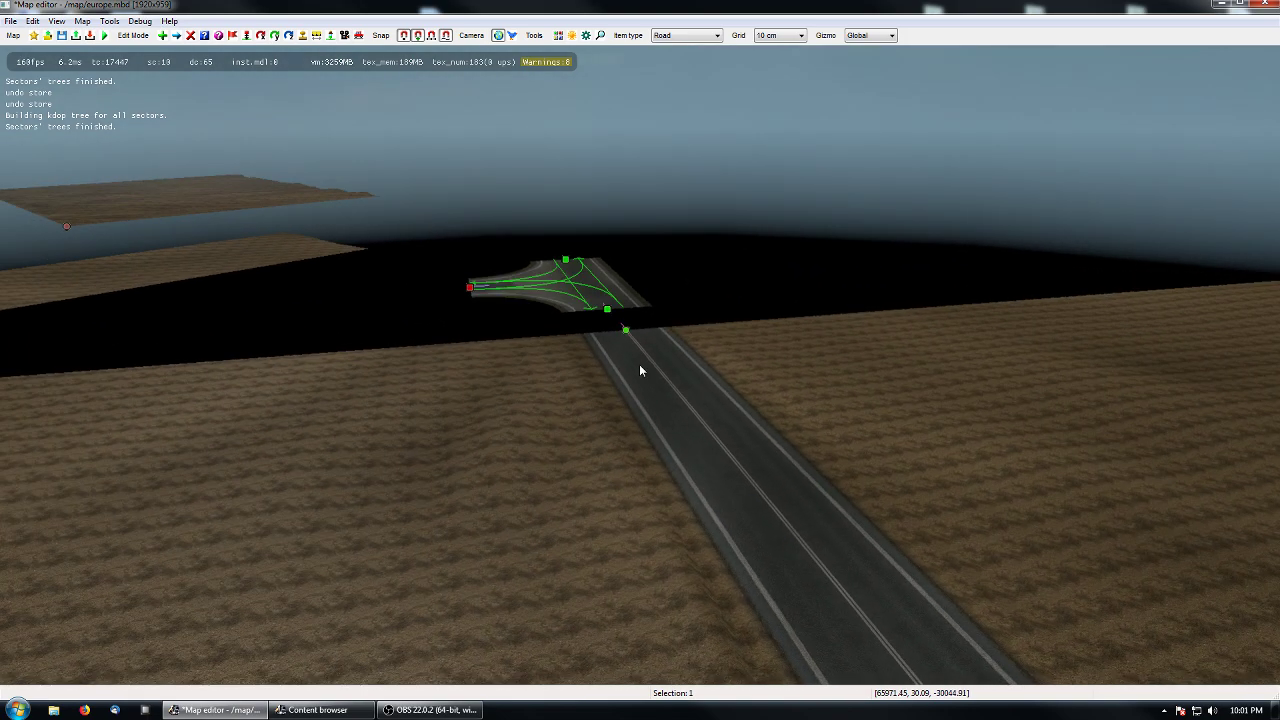
pyautogui.press('m')
pyautogui.click(606, 312)
pyautogui.moveTo(540, 317); pyautogui.dragTo(845, 333)
pyautogui.moveTo(907, 438); pyautogui.dragTo(1150, 580, button='right')
# - Examine the relocated T-junction and its surroundings from a distance in the 3D view
pyautogui.press('Tab')
pyautogui.press('Tab')
pyautogui.press('Up')
pyautogui.press('Up')
pyautogui.press('Up')
pyautogui.press('Up')
pyautogui.press('Up')
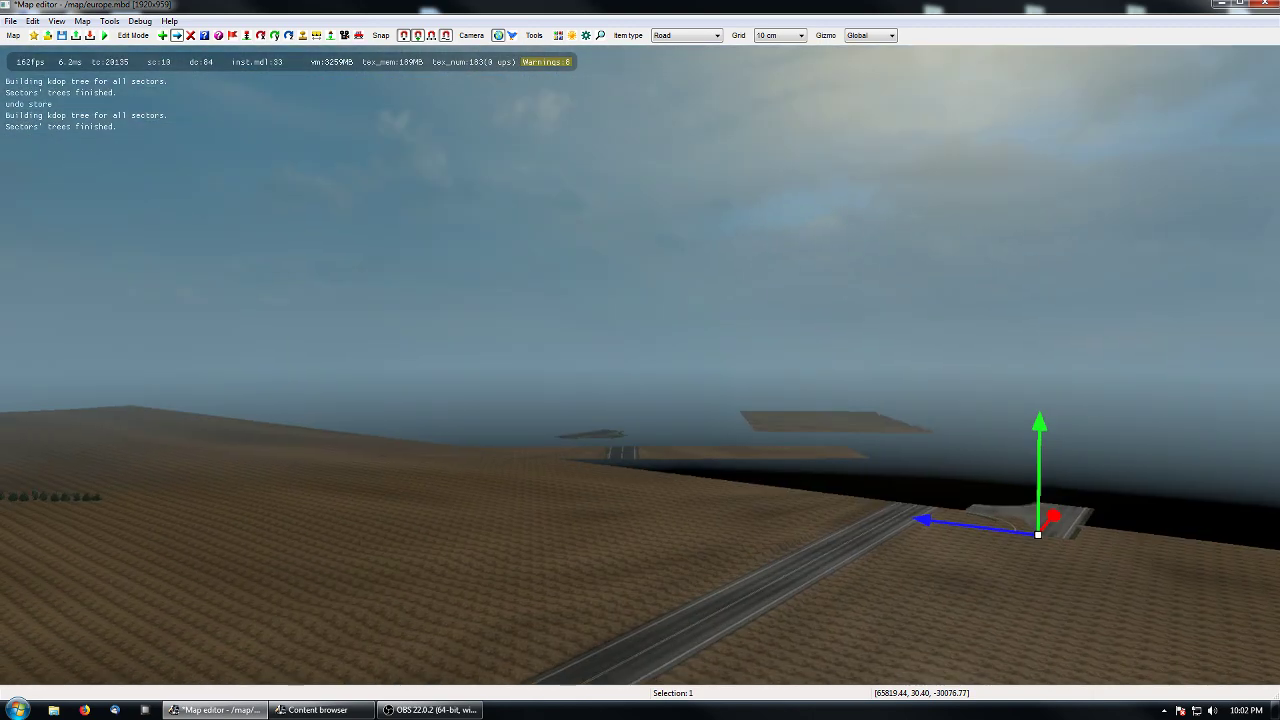
# - View the whole sector from above against the background map around Vicebsk/Vitebsk, and clear the junction selection
pyautogui.press('space')
pyautogui.moveTo(672, 379); pyautogui.dragTo(546, 570, button='right')
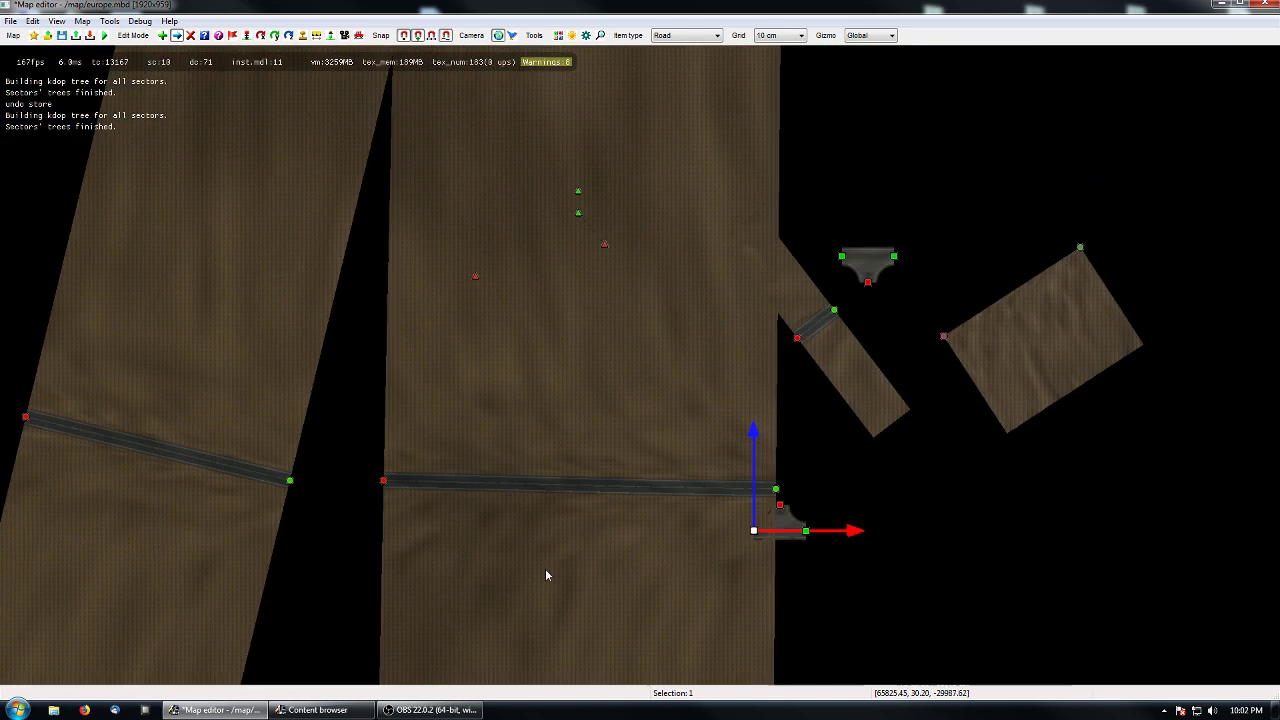
pyautogui.scroll(-2, 555, 580)
pyautogui.scroll(-3, 559, 587)
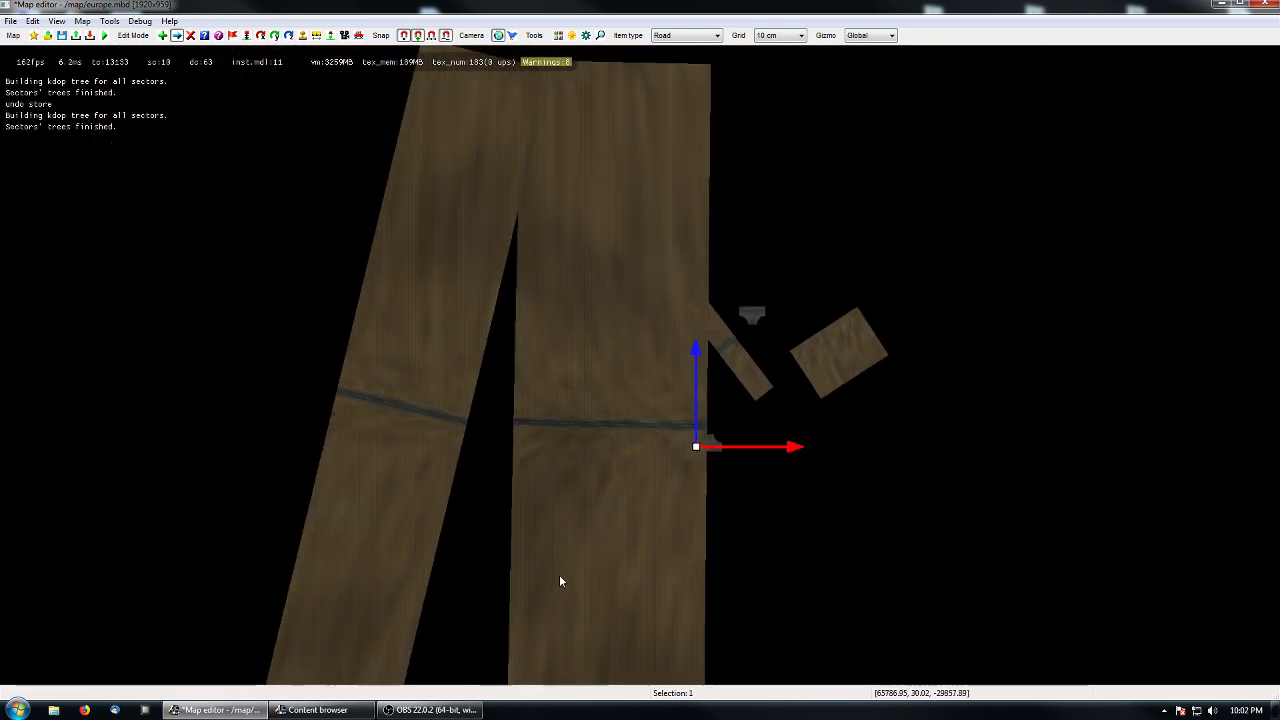
pyautogui.scroll(-3, 559, 578)
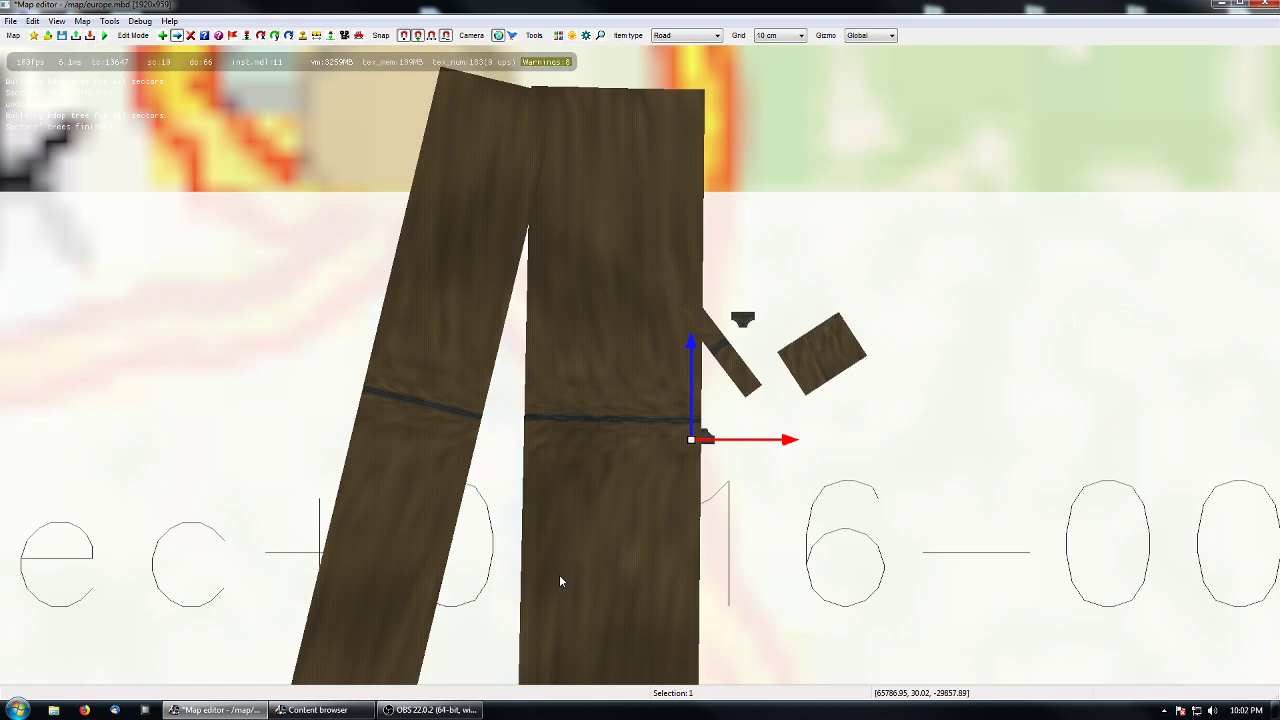
pyautogui.scroll(-4, 632, 558)
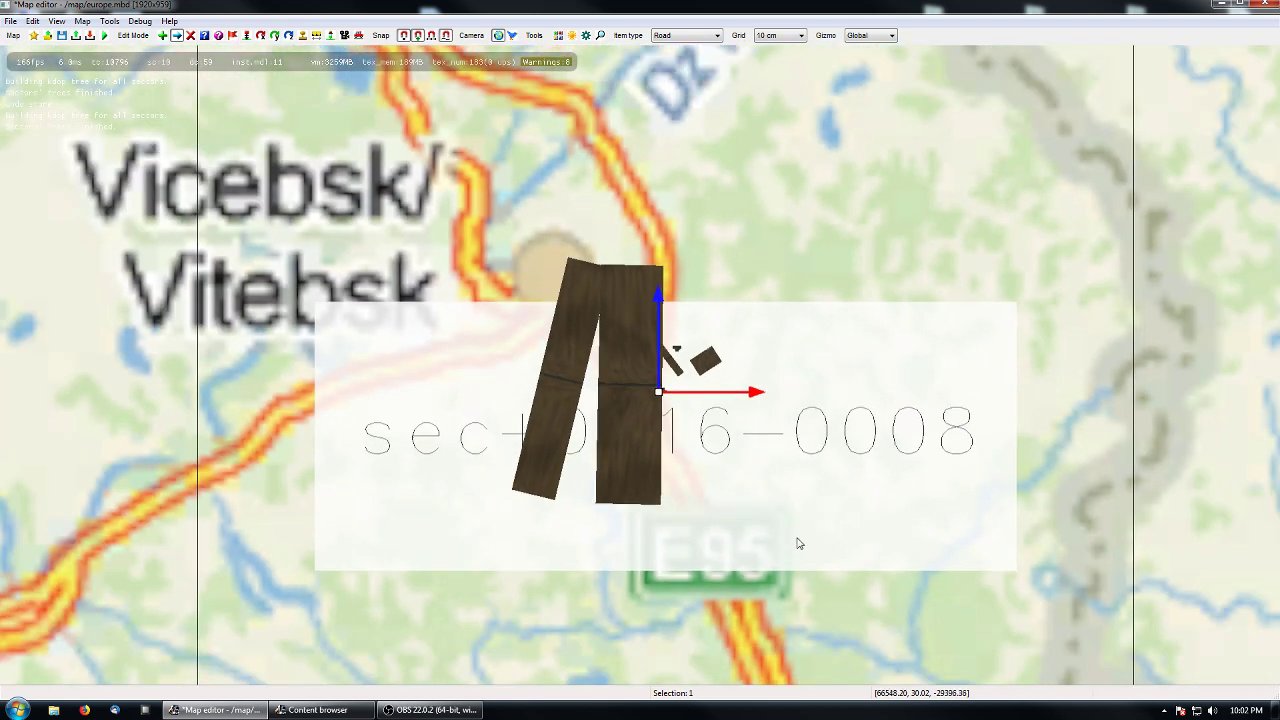
pyautogui.moveTo(797, 543); pyautogui.dragTo(673, 496, button='middle')
pyautogui.click(673, 496)
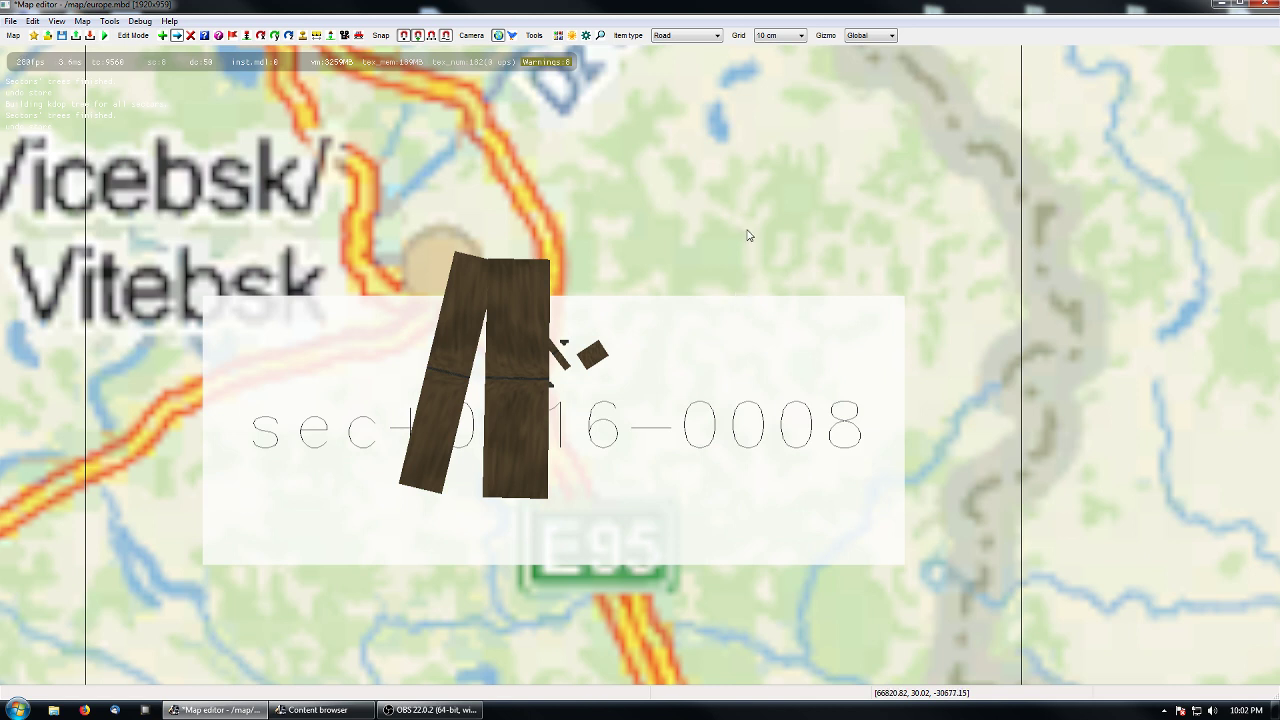
pyautogui.moveTo(708, 206); pyautogui.dragTo(740, 268, button='middle')
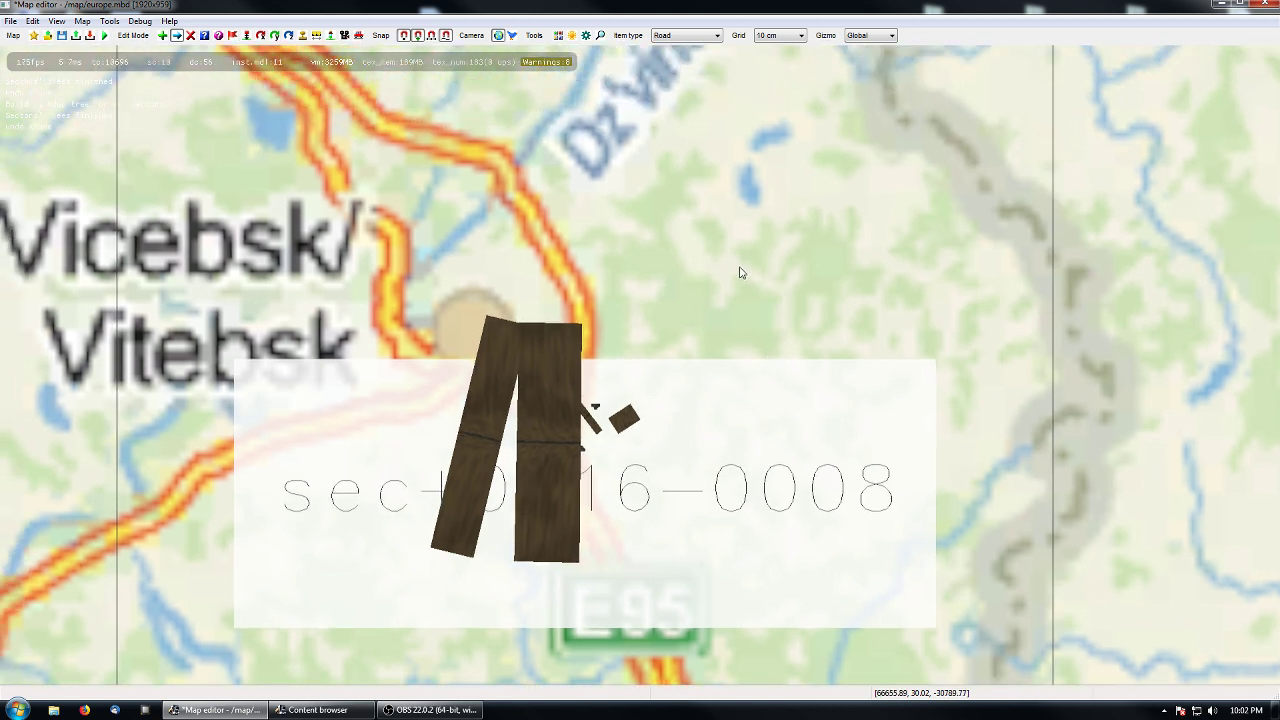